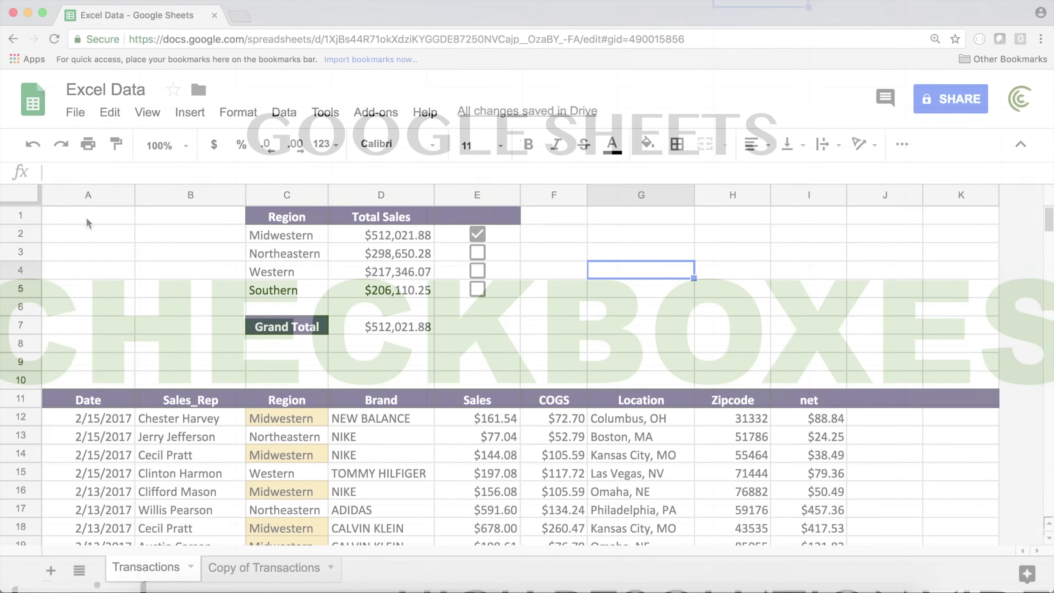
# Untick Midwestern to clear its highlighted rows and its share of the total
pyautogui.click(87, 223)
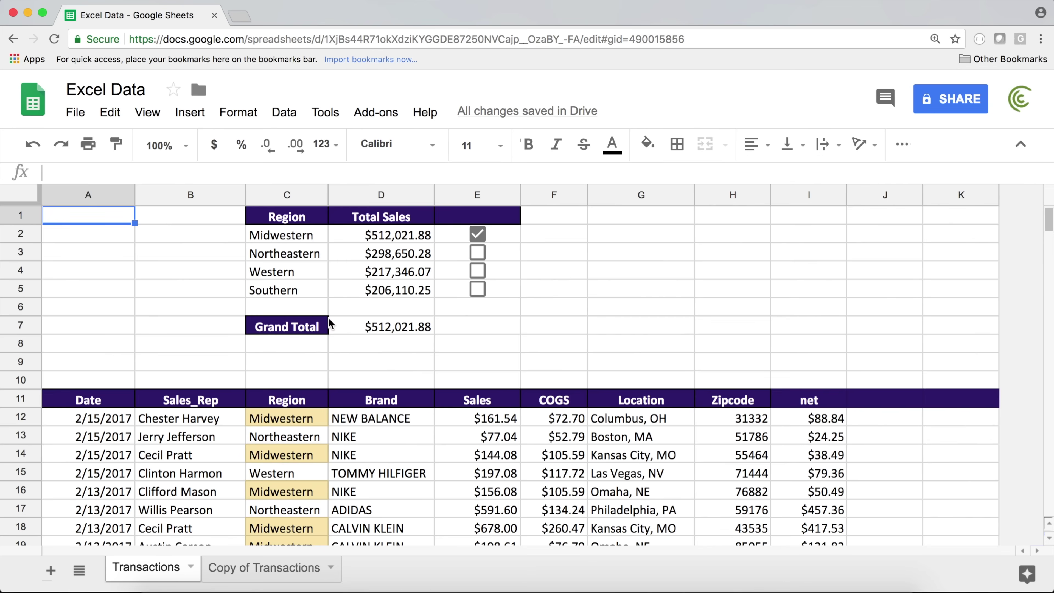
pyautogui.click(478, 234)
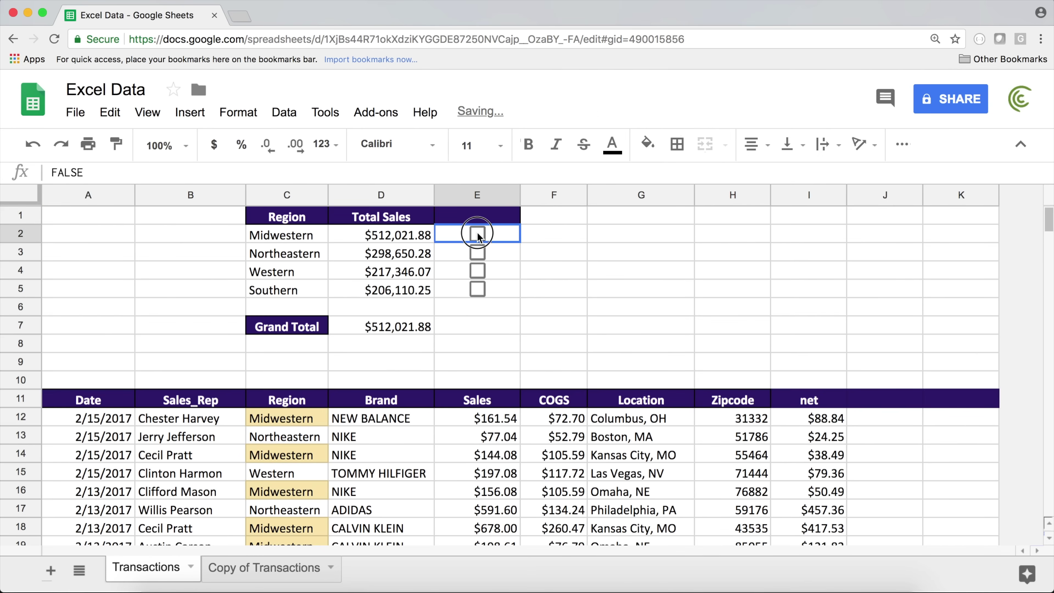
pyautogui.scroll(-2, 329, 428)
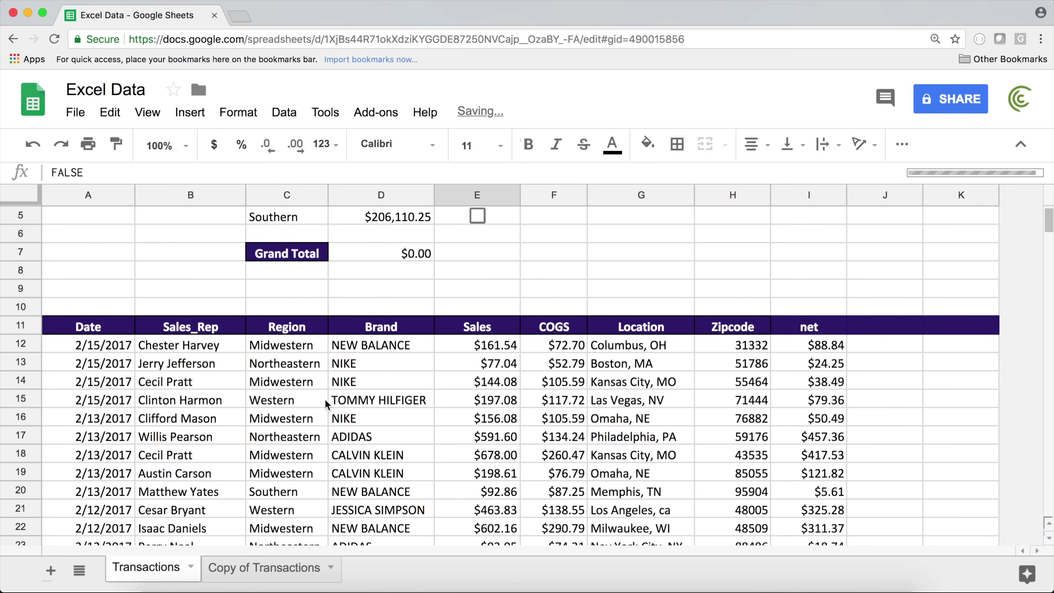
pyautogui.moveTo(286, 345); pyautogui.dragTo(641, 509)
pyautogui.scroll(2, 581, 415)
# Select the Region and Total Sales summary table, then just the region names with totals
pyautogui.click(562, 297)
pyautogui.moveTo(290, 218); pyautogui.dragTo(428, 298)
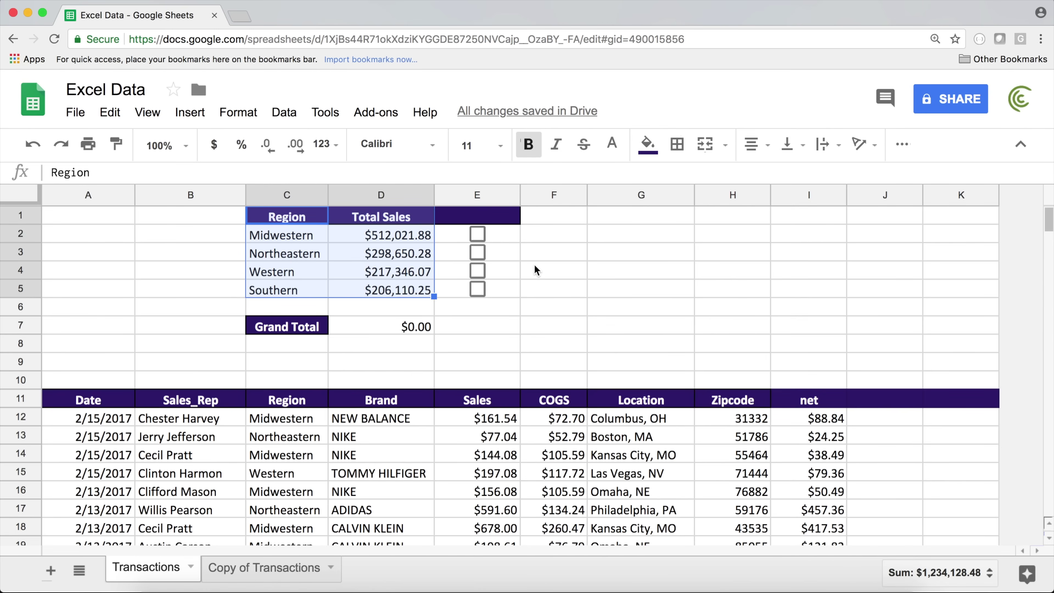
pyautogui.click(565, 259)
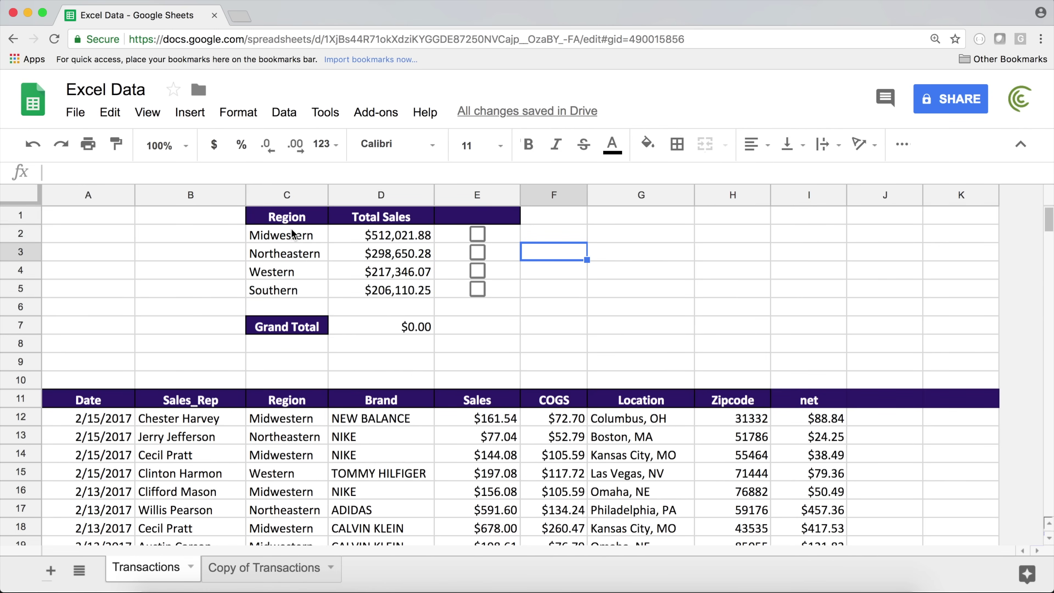
pyautogui.moveTo(289, 240); pyautogui.dragTo(389, 293)
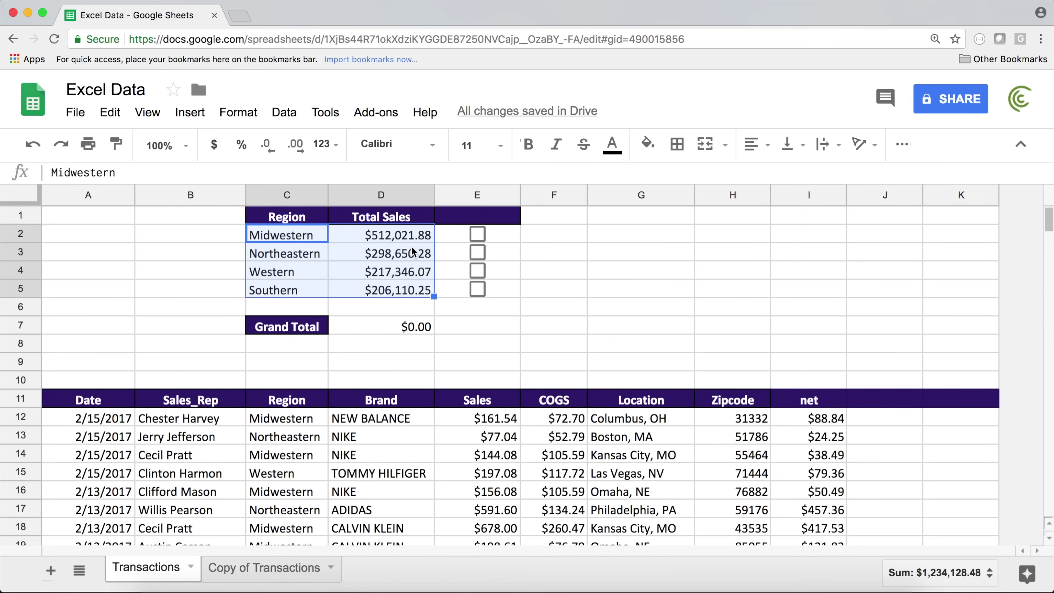
pyautogui.click(604, 242)
# Tick Midwestern and inspect the Grand Total SUMIFS formula and its highlighted rows
pyautogui.click(477, 235)
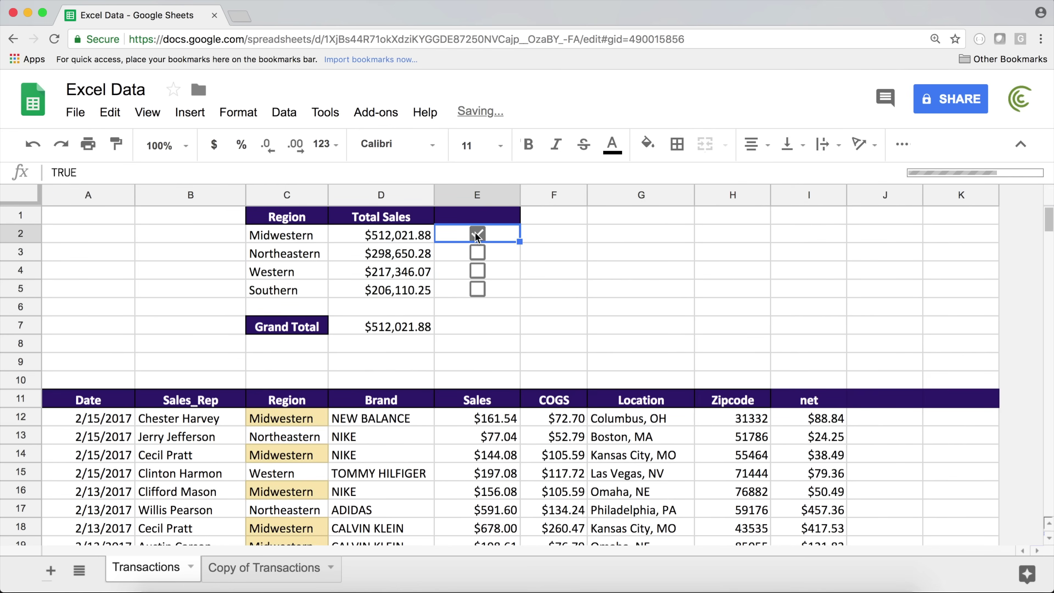
pyautogui.click(384, 332)
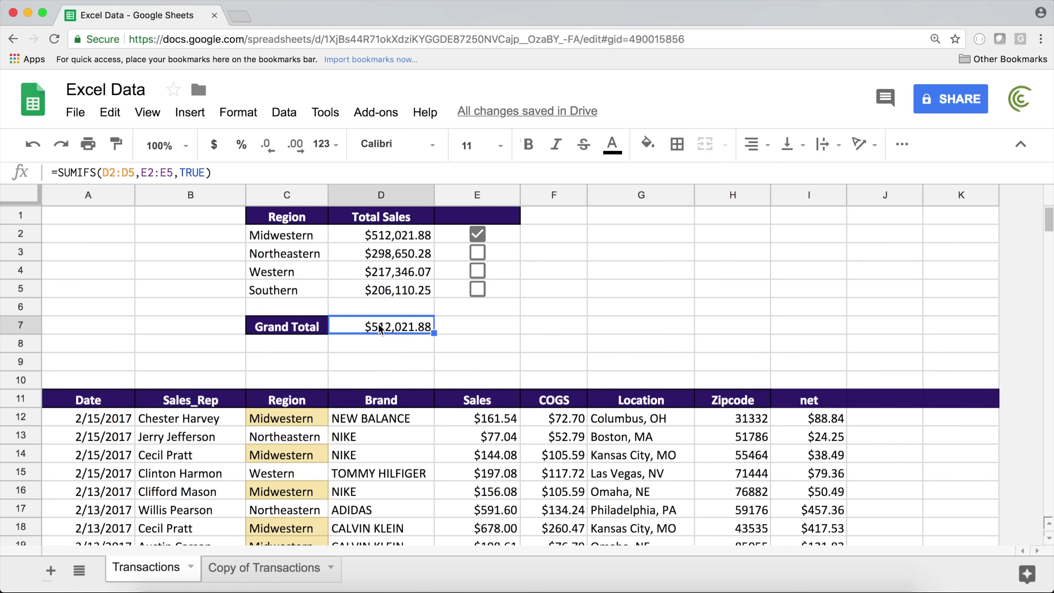
pyautogui.click(297, 423)
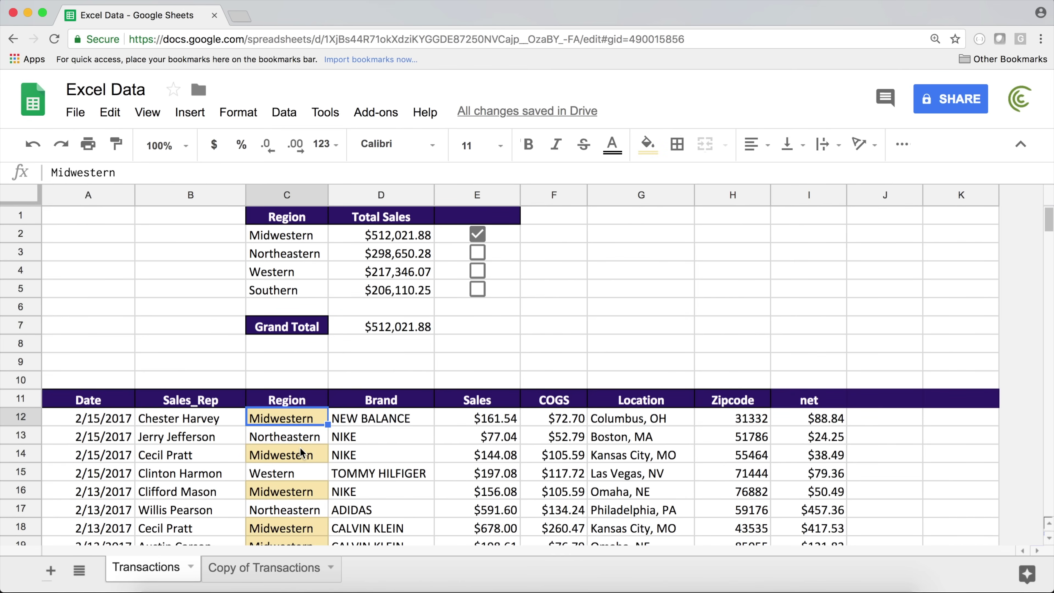
pyautogui.click(303, 455)
pyautogui.click(309, 493)
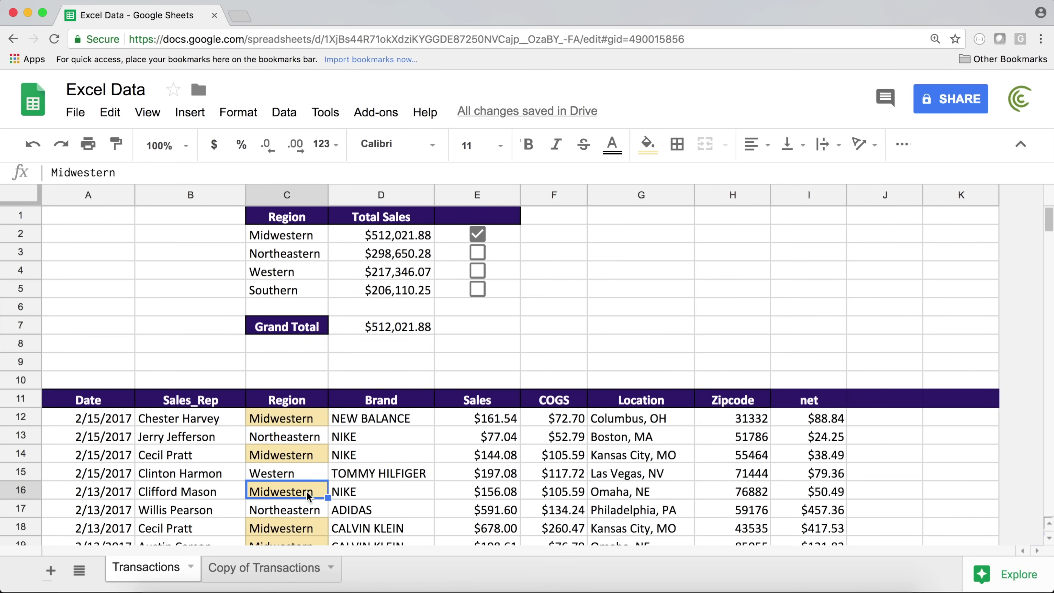
# Tick Western and check the updated Grand Total and its highlighted rows
pyautogui.click(478, 276)
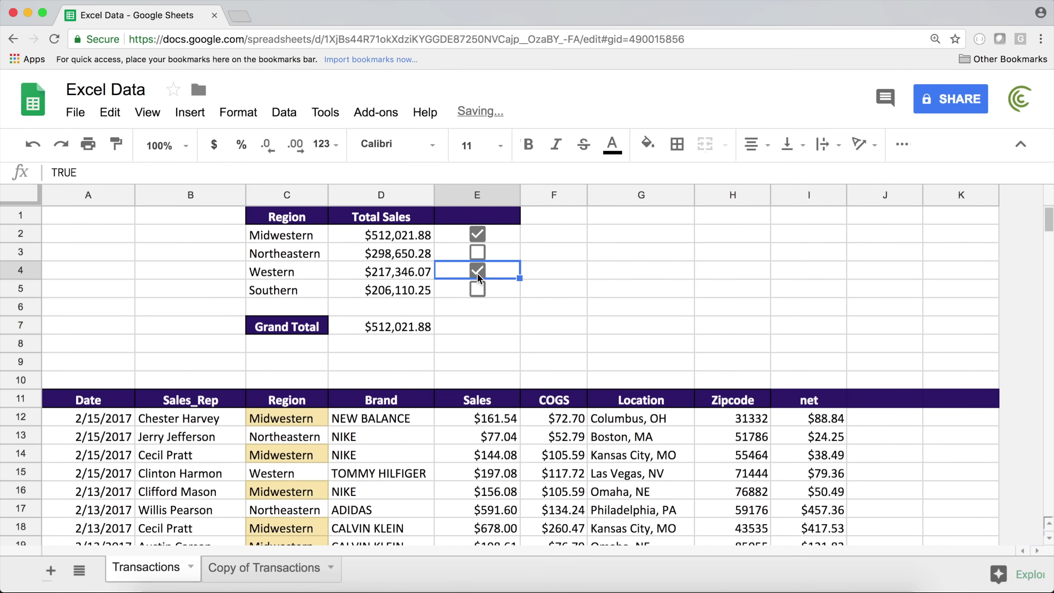
pyautogui.click(375, 332)
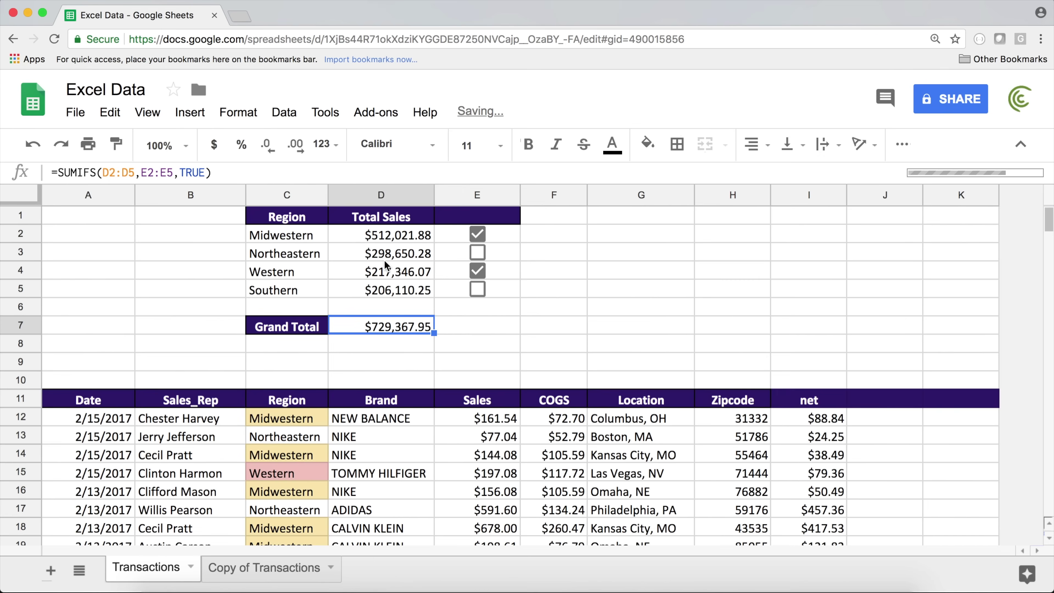
pyautogui.click(307, 478)
pyautogui.scroll(-10, 314, 480)
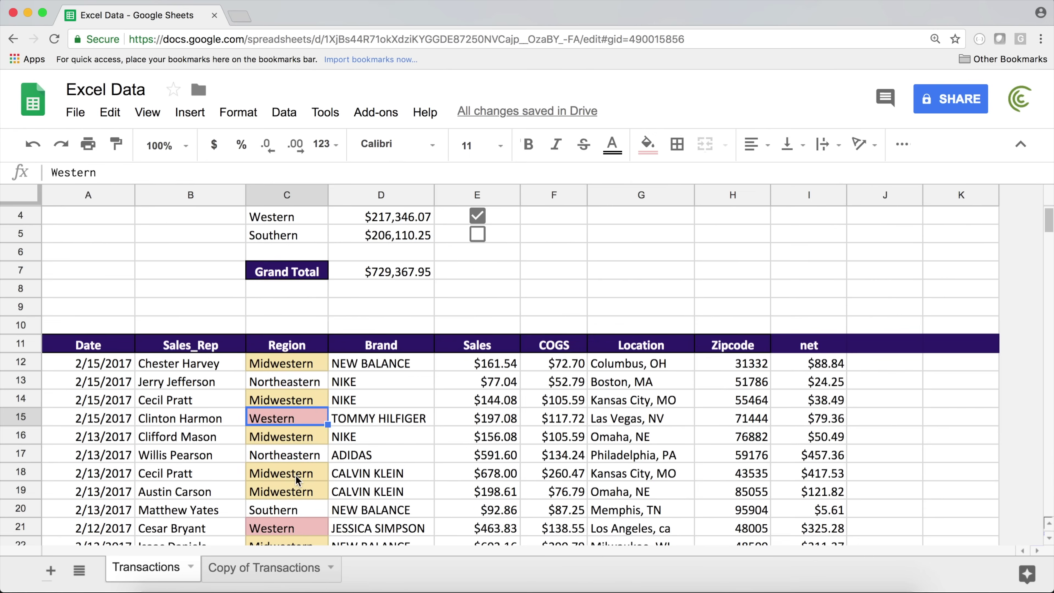
pyautogui.scroll(10, 279, 288)
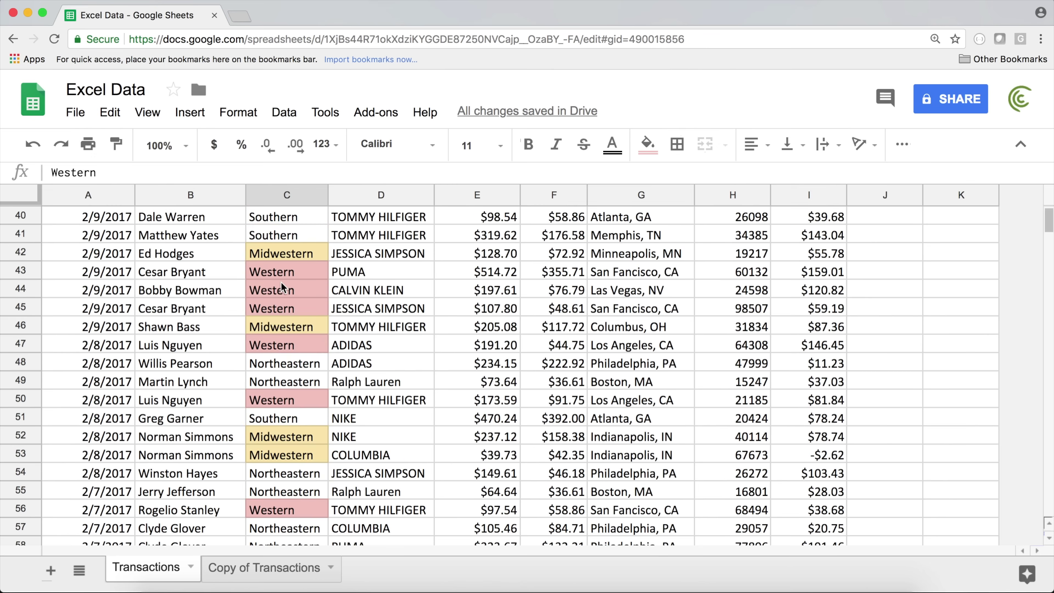
# Tick Southern and Northeastern so all four regions are included
pyautogui.click(477, 288)
pyautogui.click(477, 252)
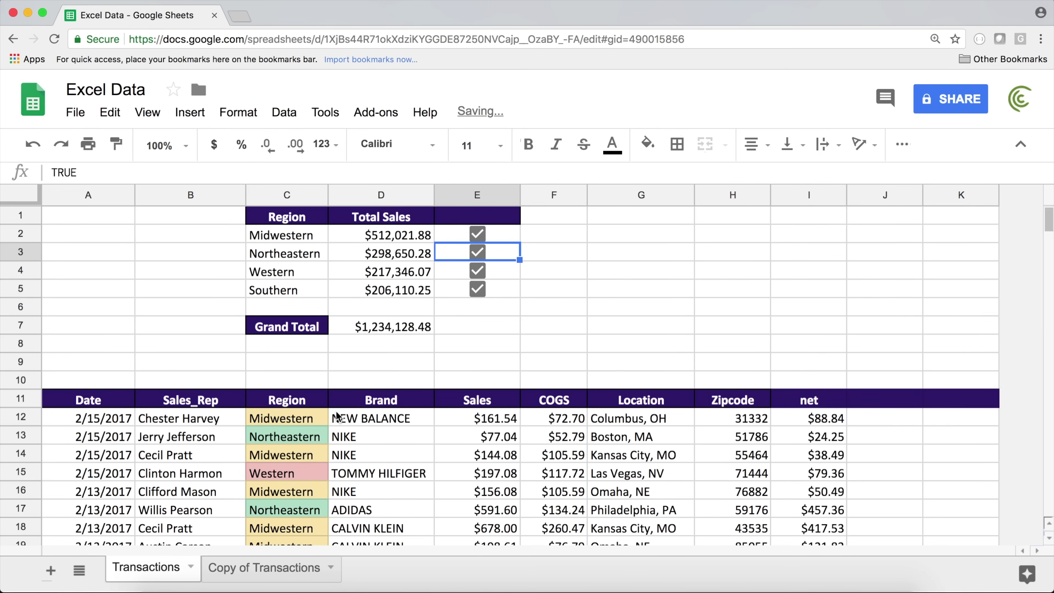
pyautogui.scroll(-9, 311, 421)
pyautogui.scroll(9, 332, 398)
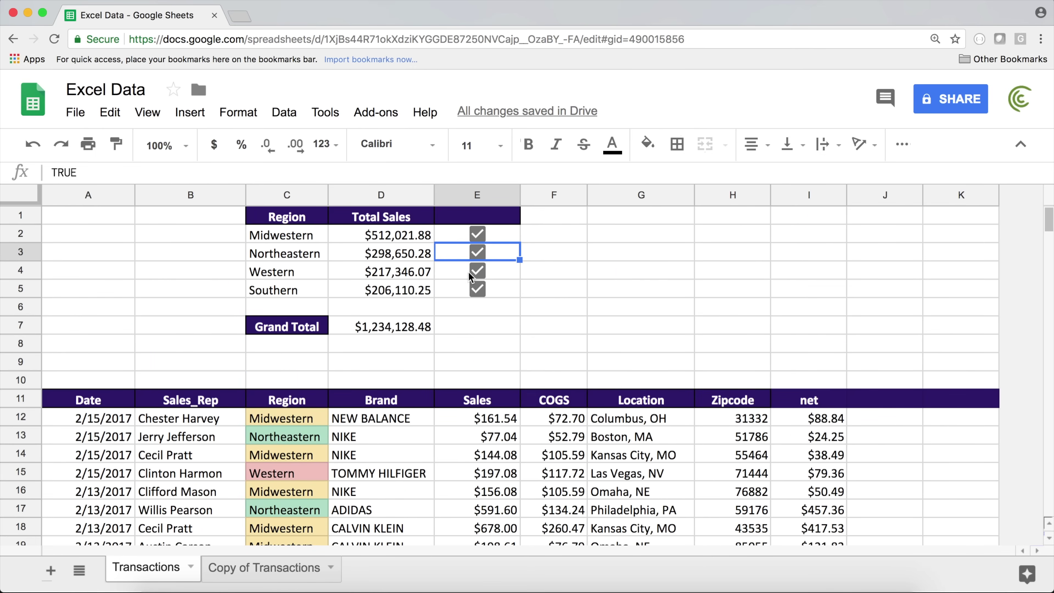
# Untick Southern, Northeastern and Midwestern, leaving only Western ticked
pyautogui.click(477, 288)
pyautogui.click(477, 252)
pyautogui.click(478, 235)
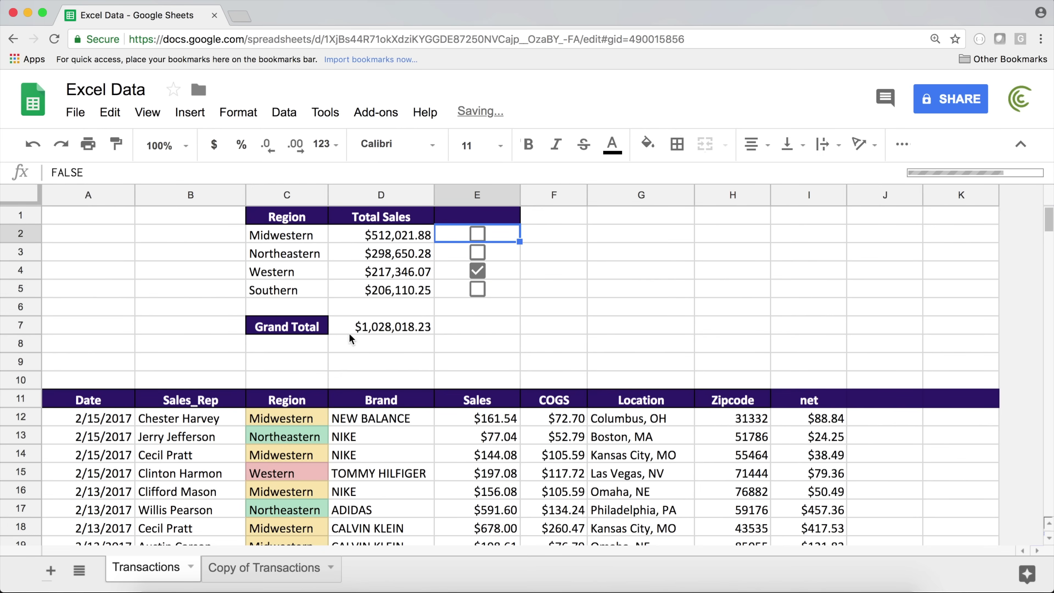
pyautogui.scroll(-10, 441, 354)
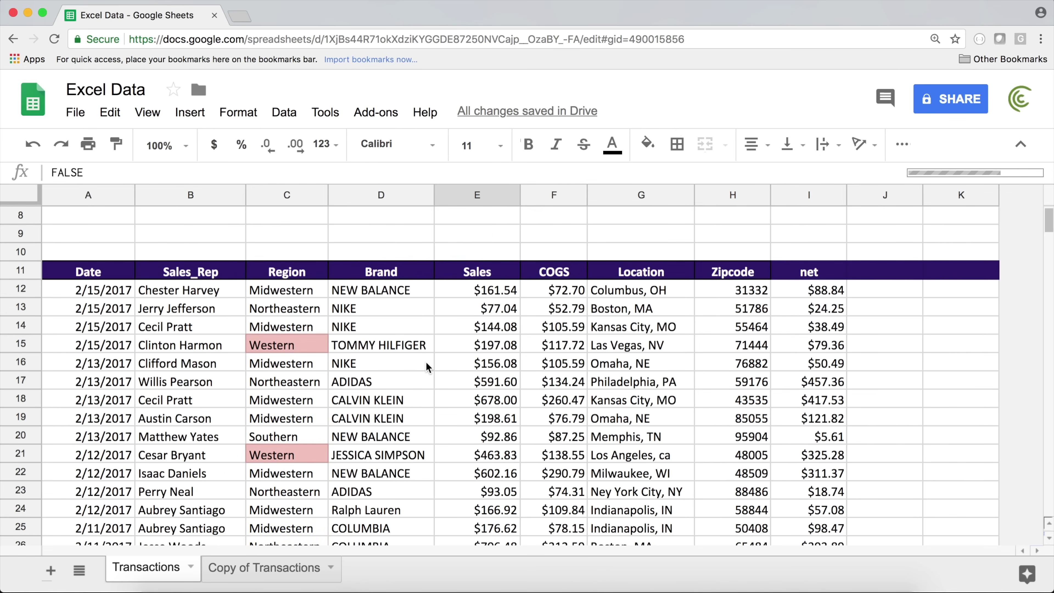
pyautogui.scroll(10, 428, 367)
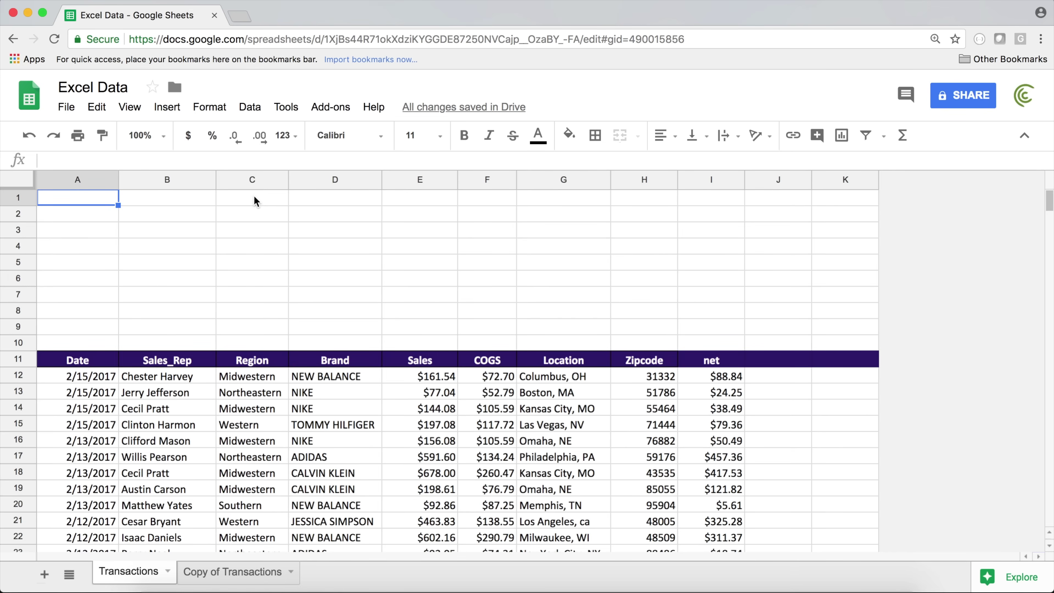
# Add a checkbox to C1 with a Checkbox data validation rule
pyautogui.click(255, 198)
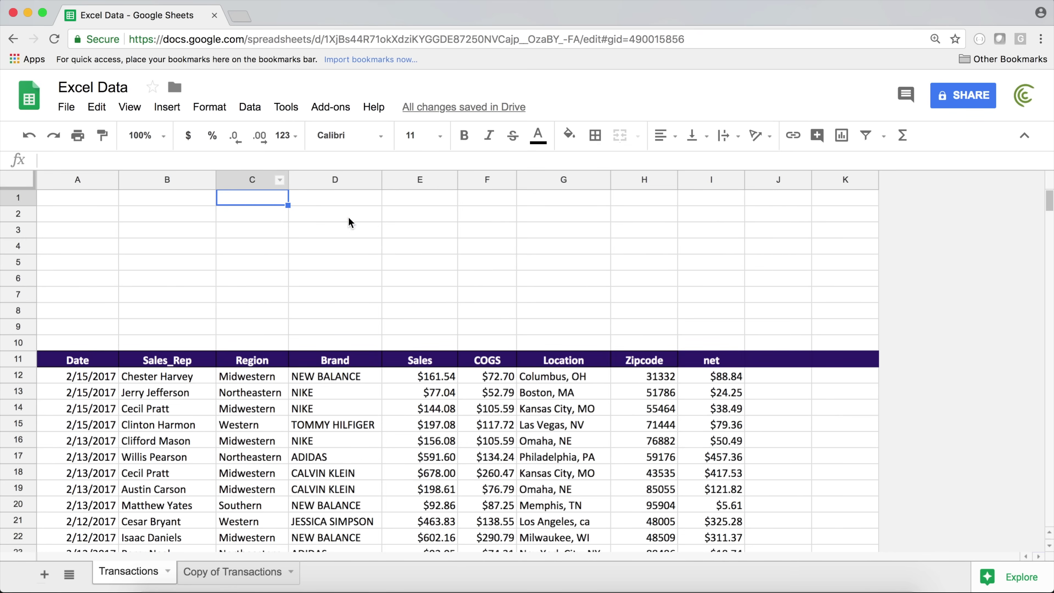
pyautogui.click(250, 106)
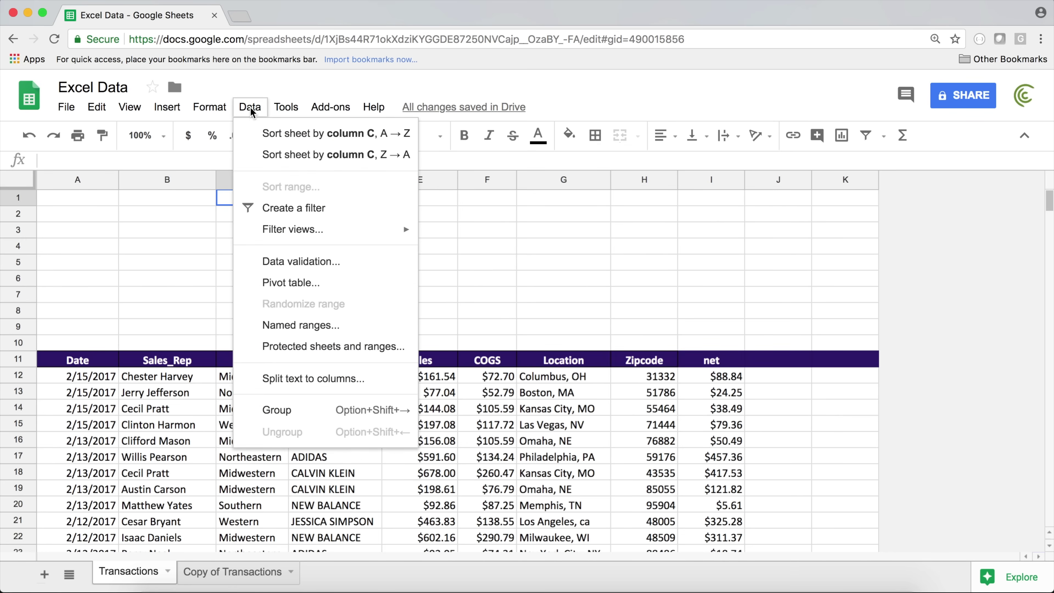
pyautogui.click(293, 261)
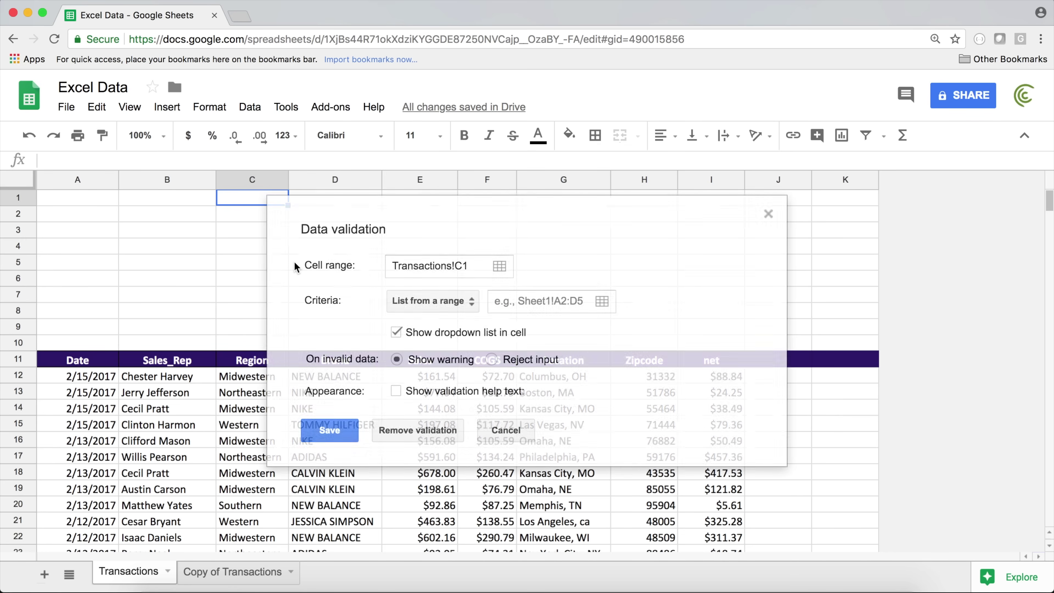
pyautogui.click(429, 307)
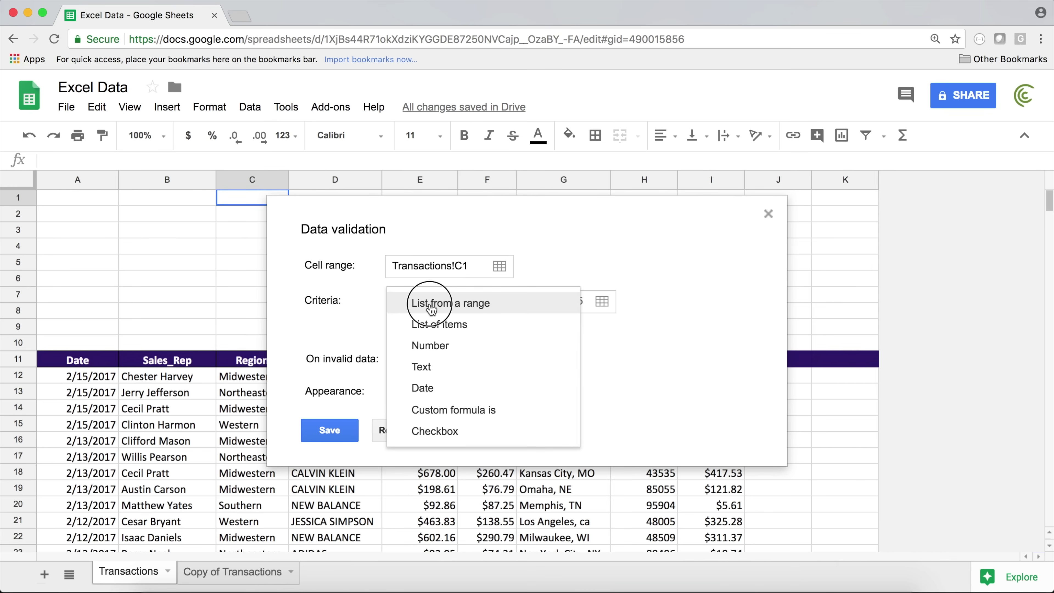
pyautogui.click(454, 434)
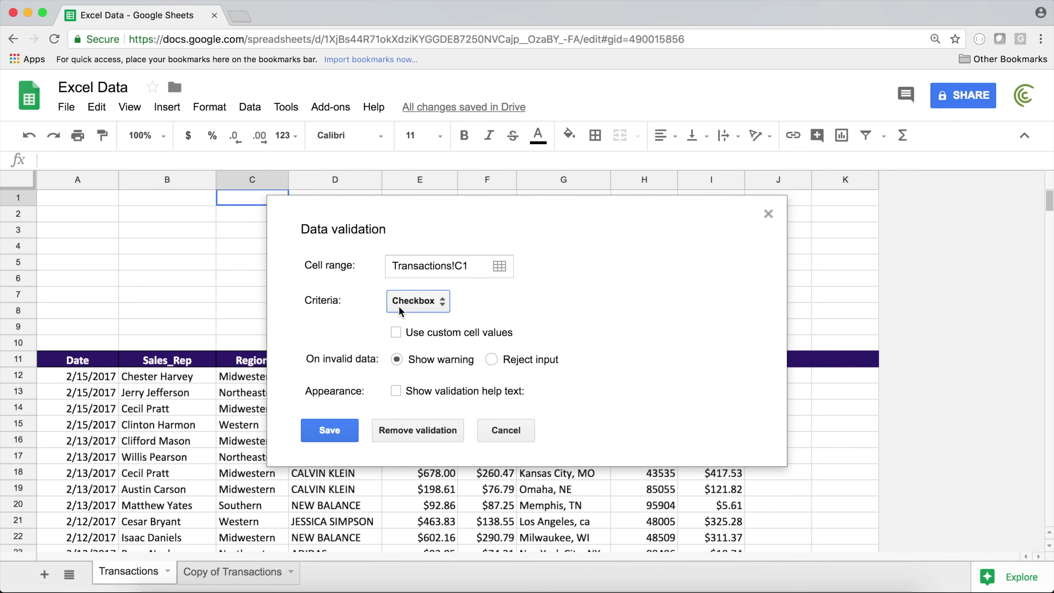
pyautogui.click(330, 433)
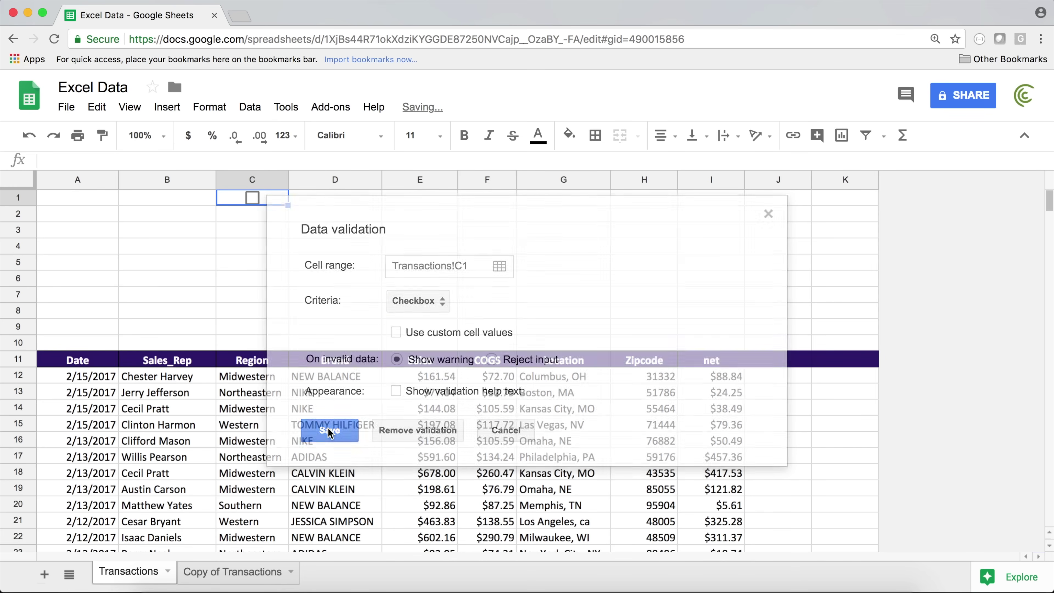
# Tick and untick the C1 checkbox, then delete it again
pyautogui.click(252, 198)
pyautogui.click(251, 197)
pyautogui.click(265, 243)
pyautogui.click(265, 229)
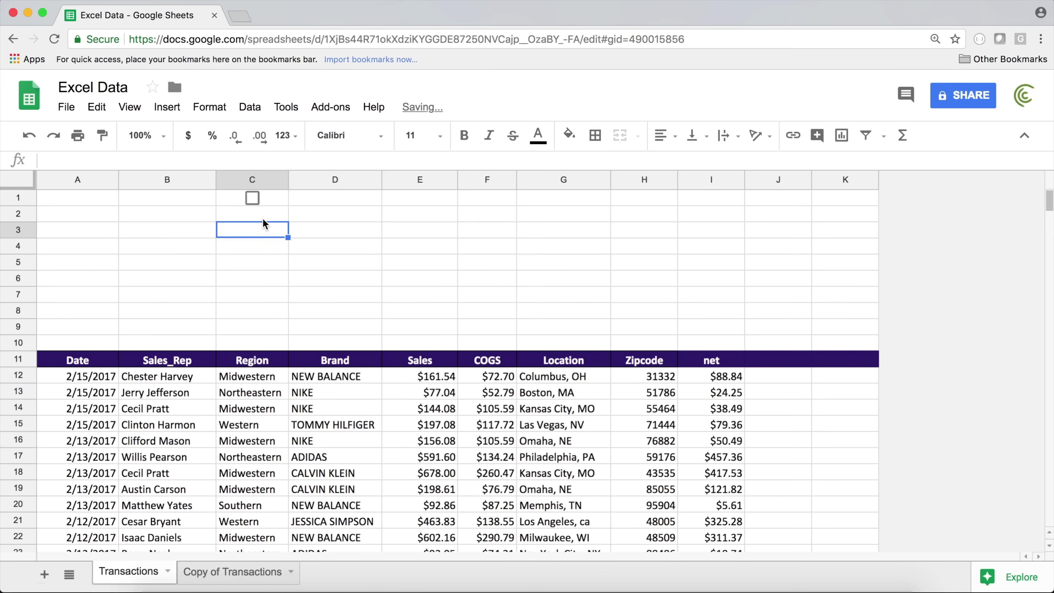
pyautogui.press('Up')
pyautogui.press('Up')
pyautogui.press('space')
pyautogui.press('Delete')
pyautogui.press('Delete')
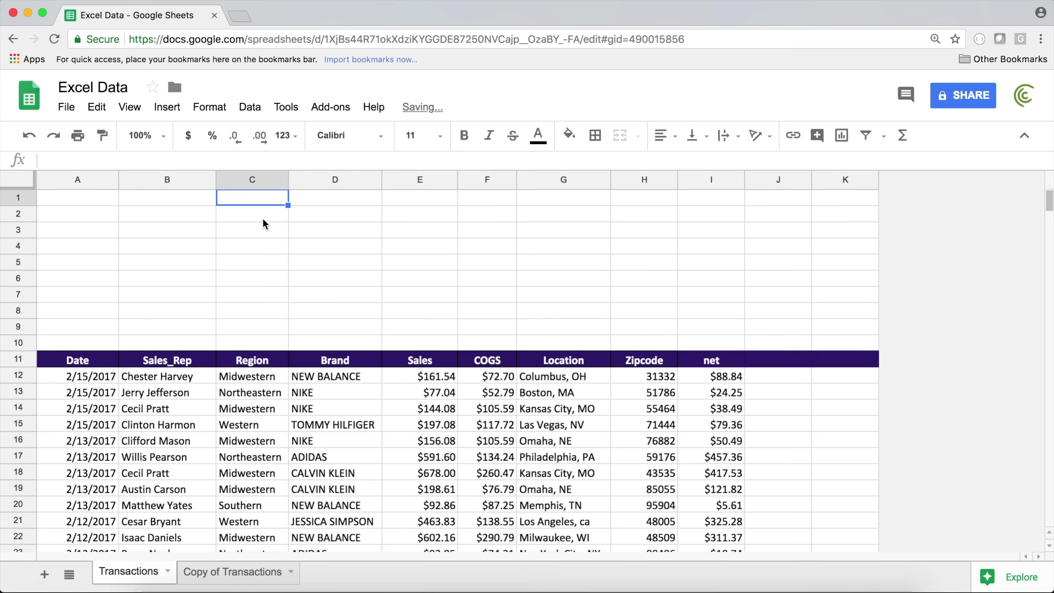
# Reapply the Checkbox data validation rule to C1
pyautogui.click(257, 107)
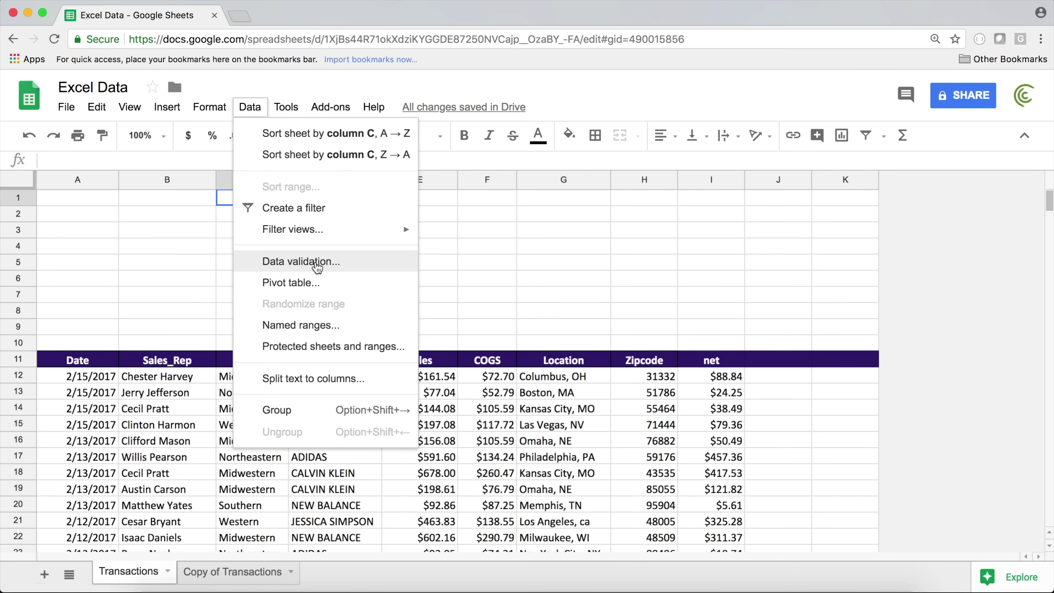
pyautogui.click(317, 267)
pyautogui.click(444, 301)
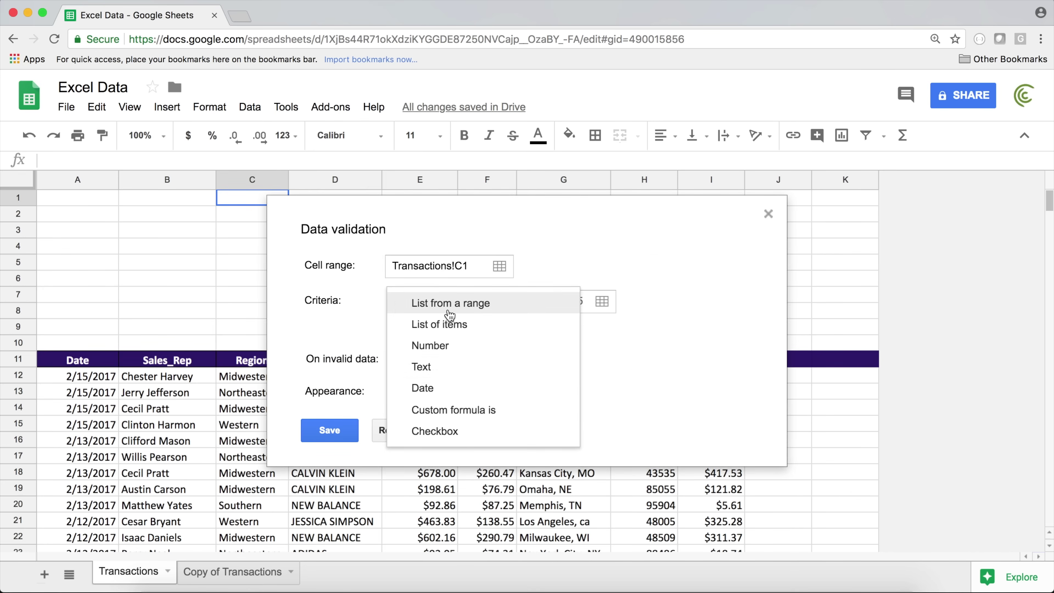
pyautogui.click(461, 431)
pyautogui.click(348, 431)
pyautogui.click(399, 199)
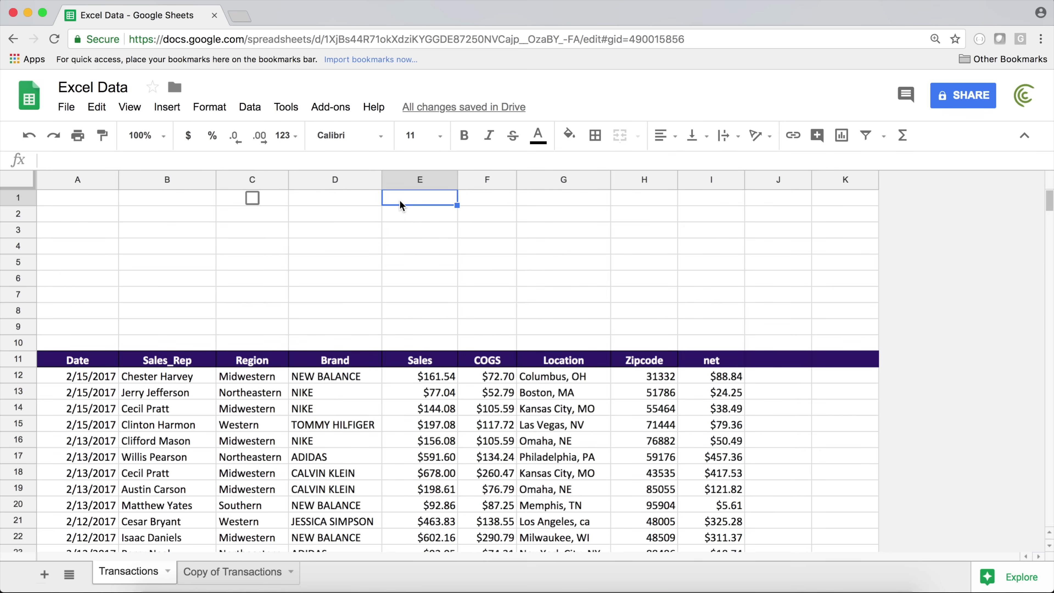
# Enter =C1 in E1 to link it to the checkbox
pyautogui.write('=')
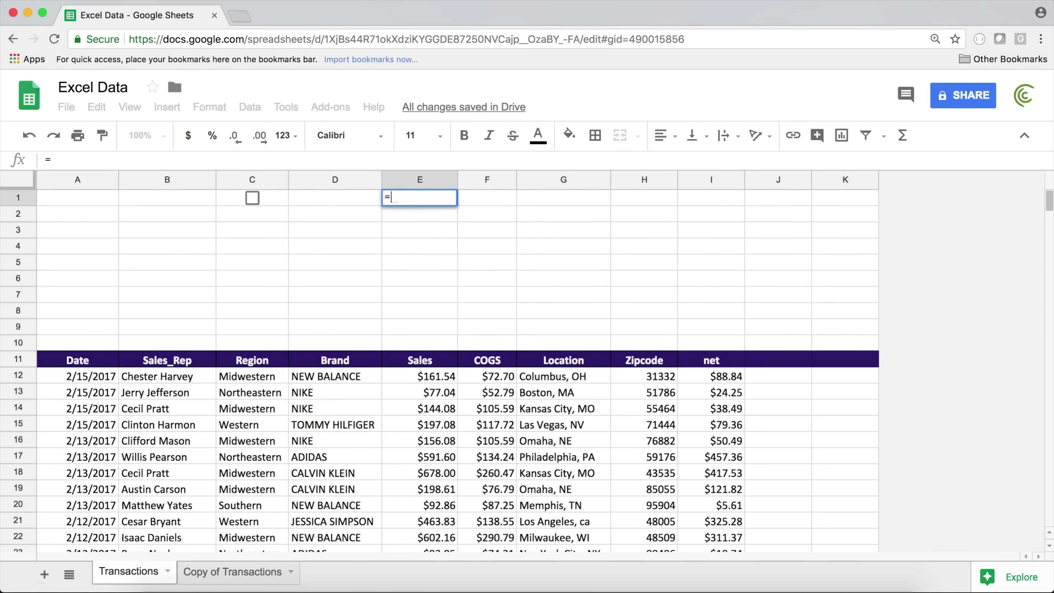
pyautogui.click(277, 202)
pyautogui.press('Return')
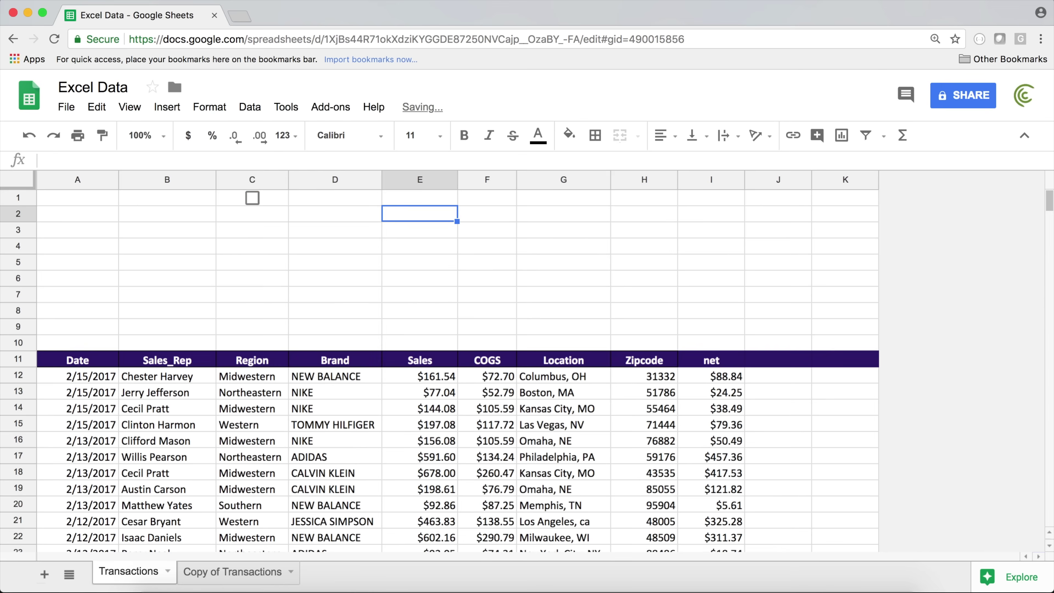
pyautogui.click(409, 203)
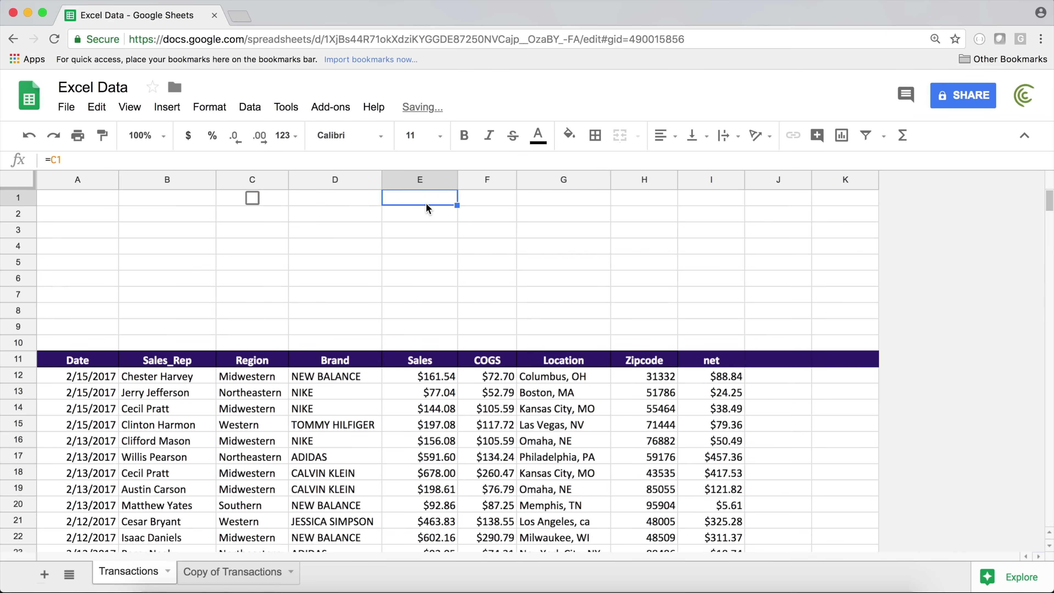
# Tick and untick the C1 checkbox twice, watching E1 switch between TRUE and FALSE
pyautogui.click(255, 199)
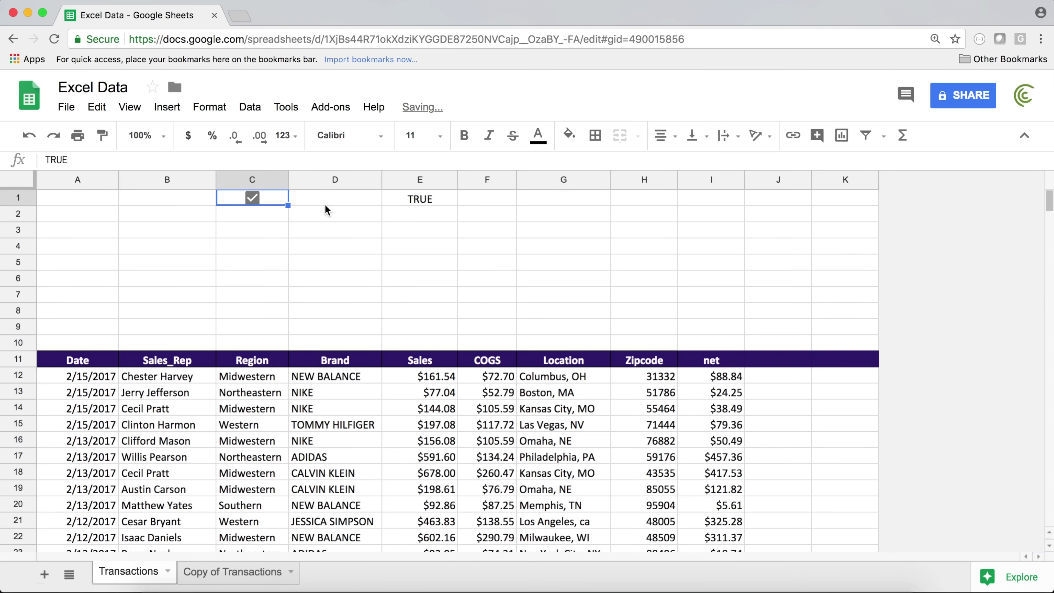
pyautogui.click(257, 200)
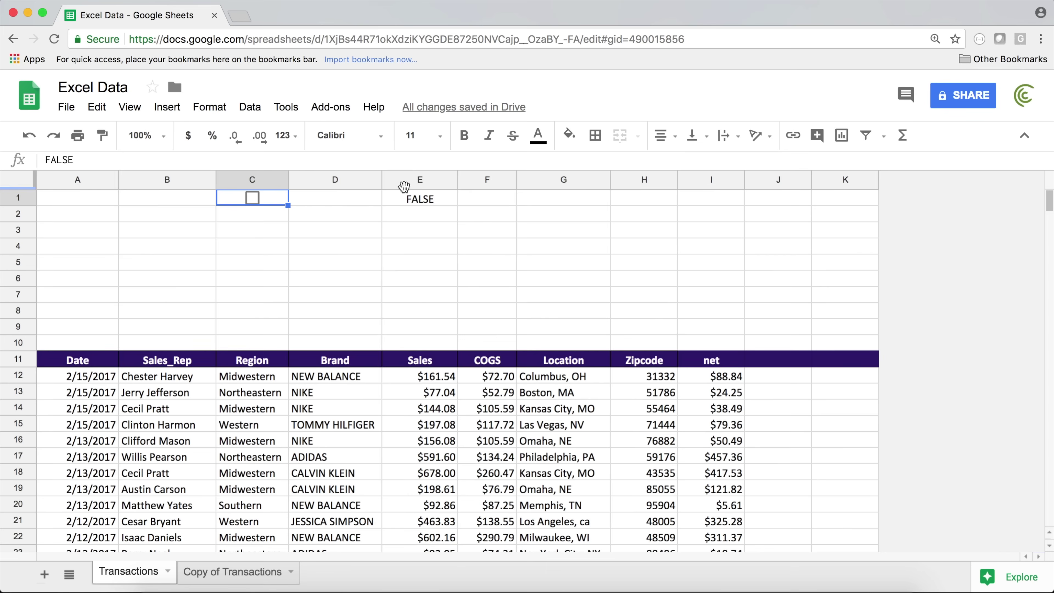
pyautogui.click(252, 198)
pyautogui.click(253, 198)
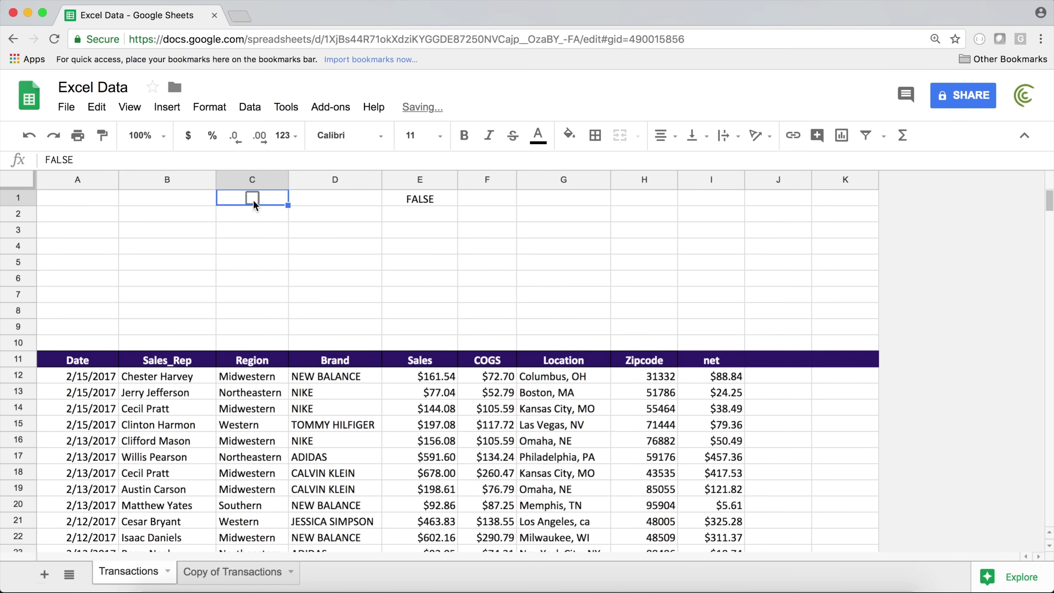
# Clear the formula from E1 and delete the checkbox in C1
pyautogui.click(426, 201)
pyautogui.press('Delete')
pyautogui.press('Left')
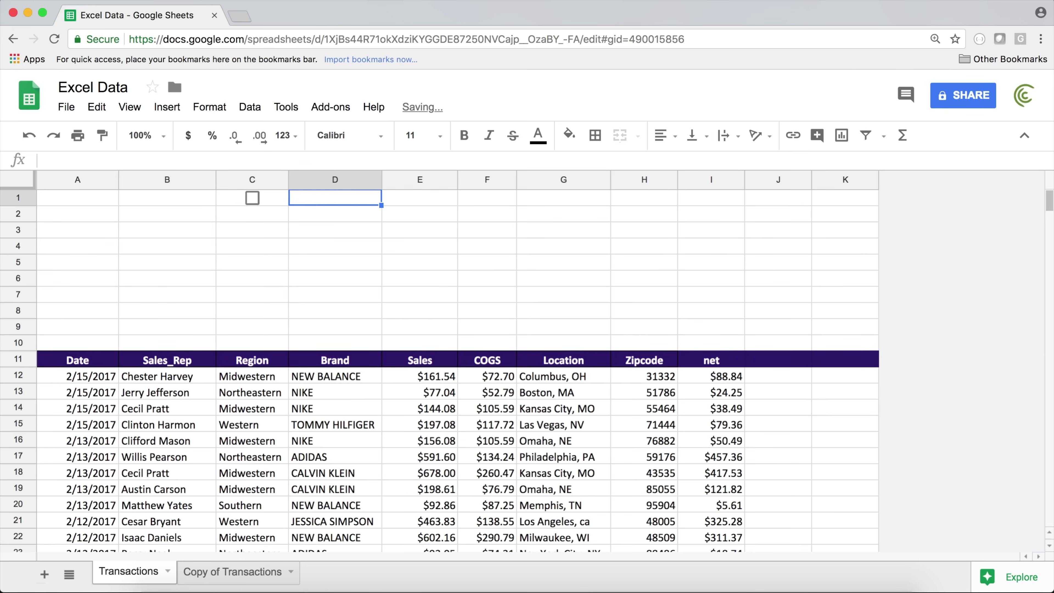
pyautogui.press('Left')
pyautogui.press('Delete')
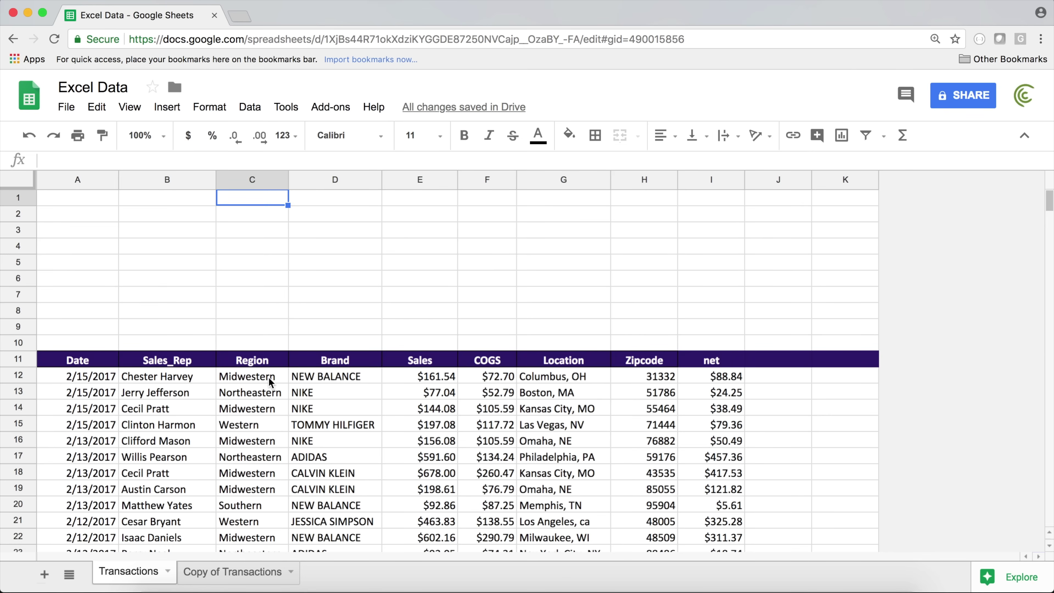
# Copy the Region header from C11 into C1
pyautogui.moveTo(269, 381); pyautogui.dragTo(253, 489)
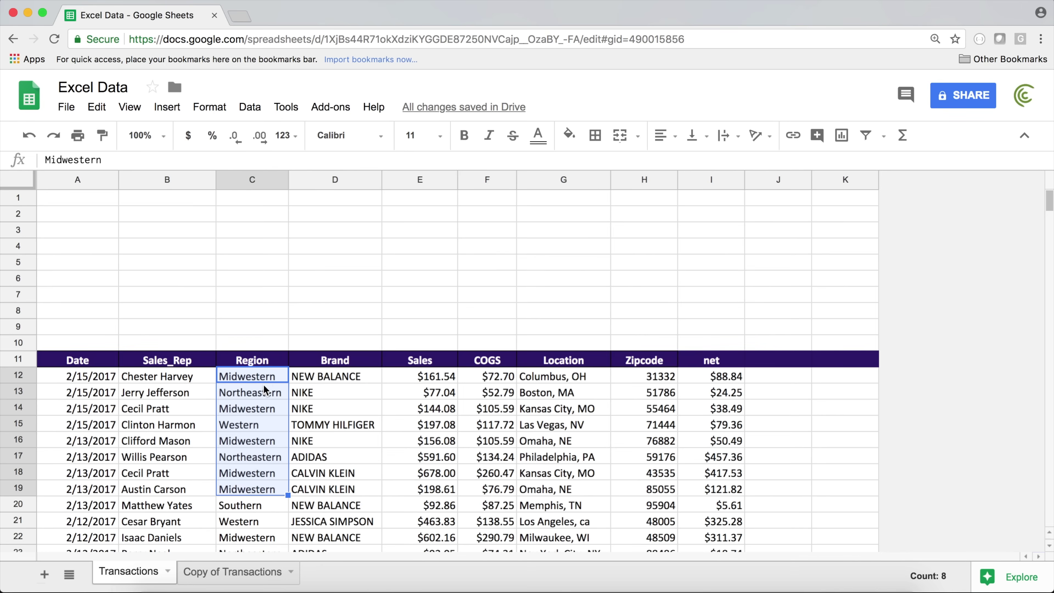
pyautogui.click(266, 364)
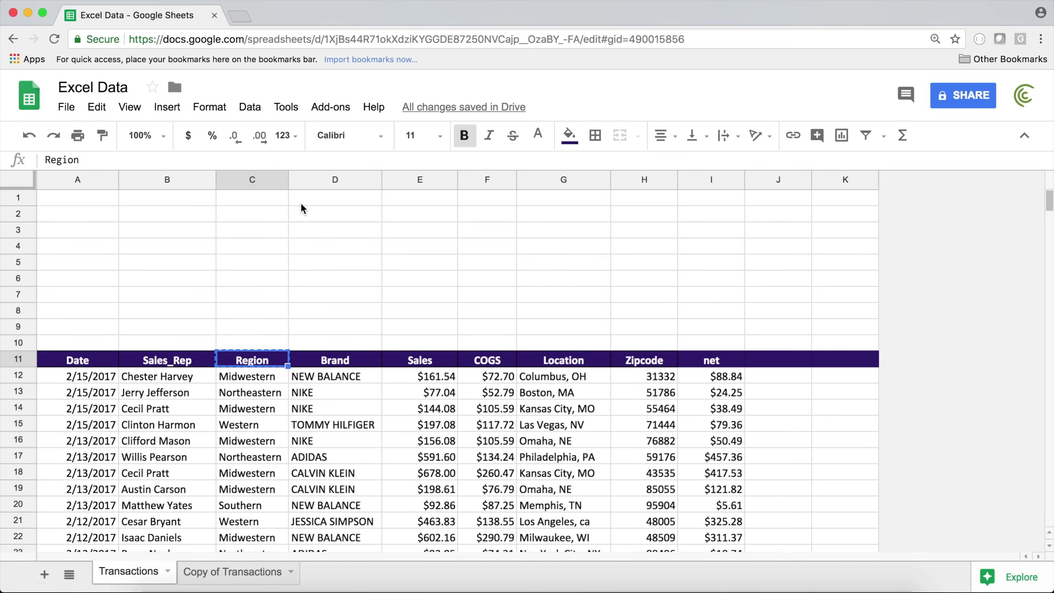
pyautogui.click(279, 199)
pyautogui.write('Region')
pyautogui.press('Return')
# Enter =UNIQUE(C12:C) in C2 to list the distinct regions
pyautogui.write('M')
pyautogui.press('Escape')
pyautogui.write('=uni')
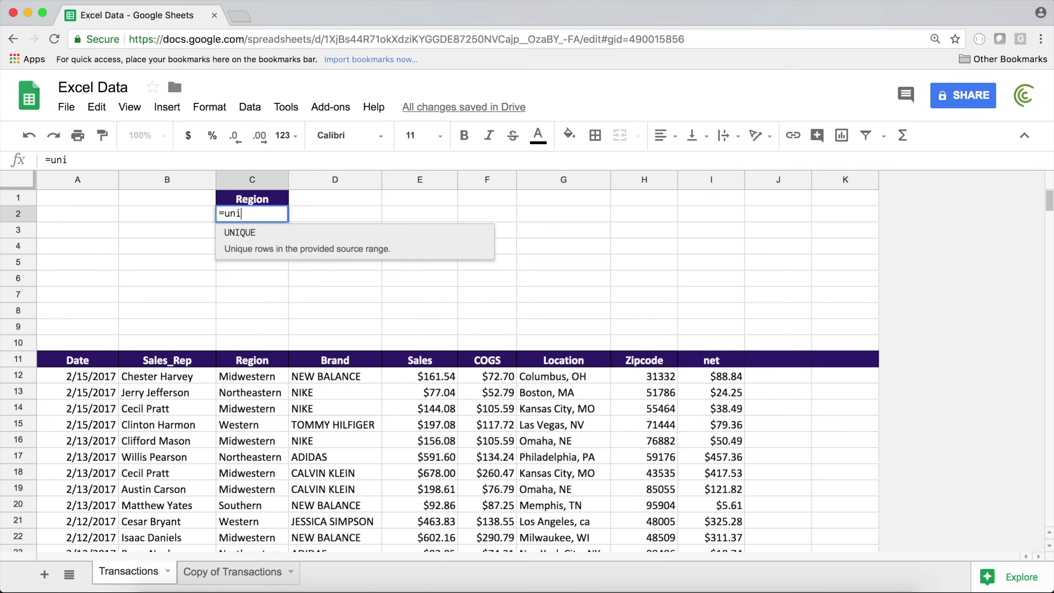
pyautogui.press('Tab')
pyautogui.click(231, 406)
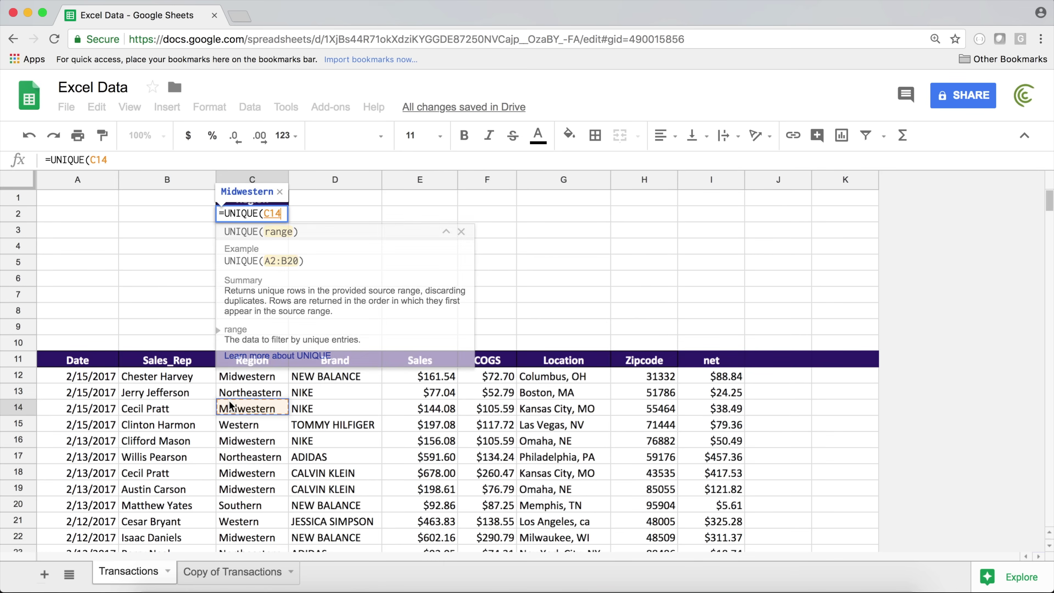
pyautogui.moveTo(233, 378); pyautogui.dragTo(235, 406)
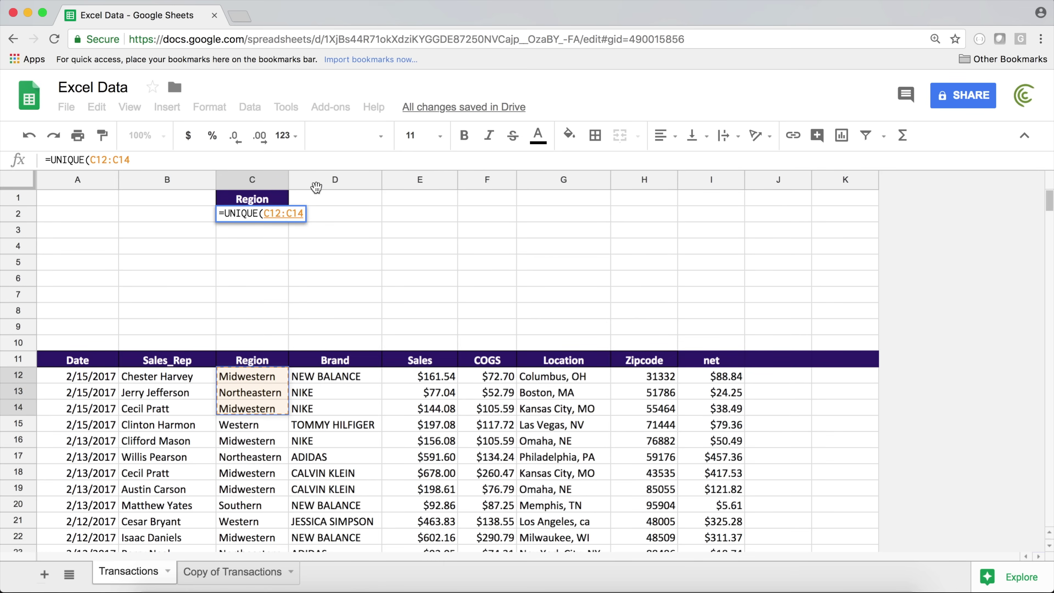
pyautogui.press('BackSpace')
pyautogui.press('BackSpace')
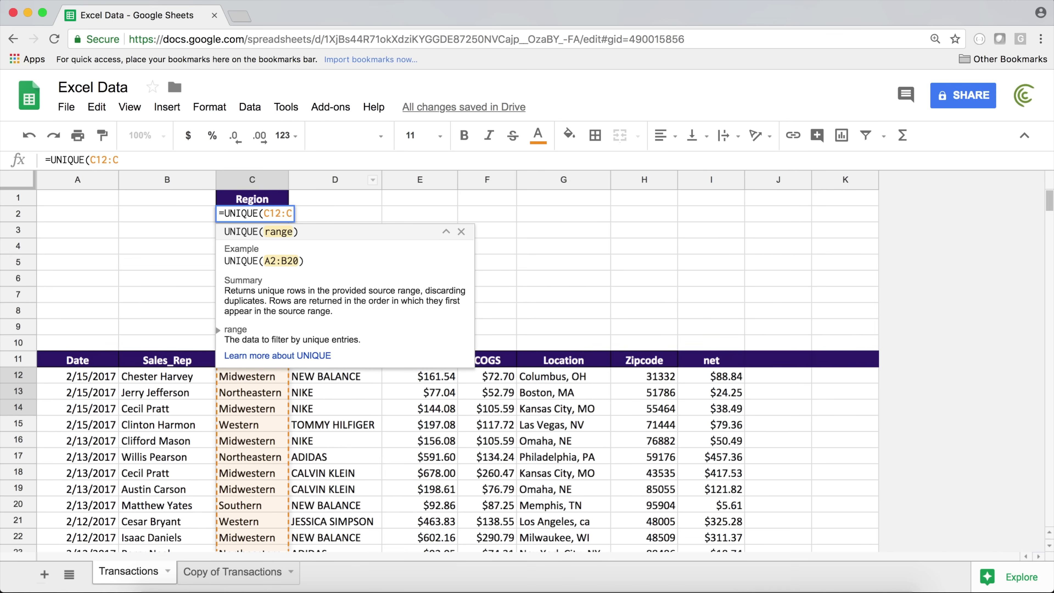
pyautogui.press('Return')
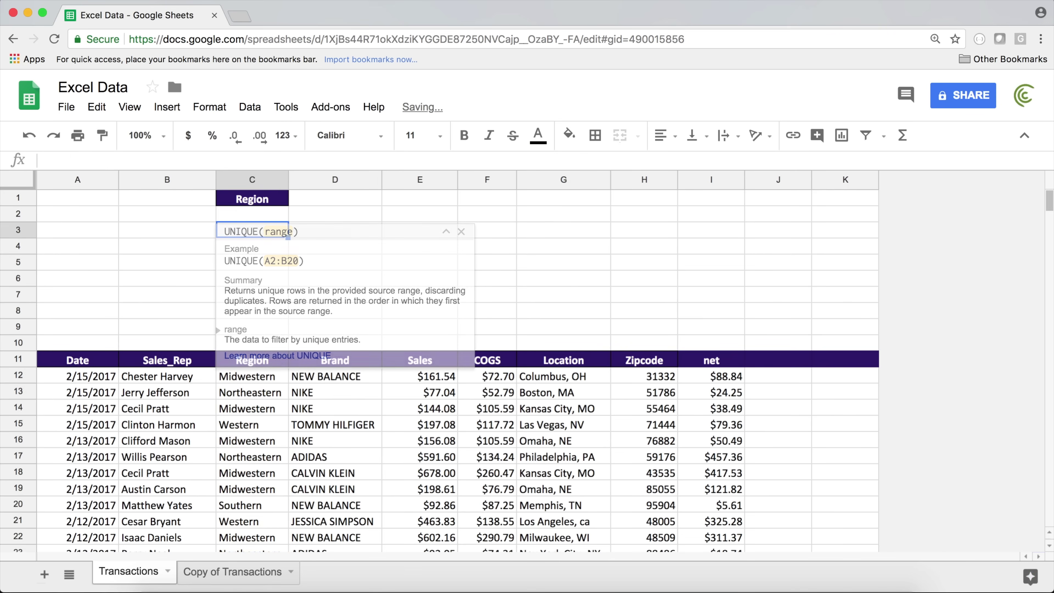
# Copy C2:C5 and paste them back as values only
pyautogui.moveTo(265, 217); pyautogui.dragTo(278, 262)
pyautogui.click(261, 258)
pyautogui.moveTo(263, 215); pyautogui.dragTo(257, 266)
pyautogui.rightClick(250, 218)
pyautogui.click(317, 259)
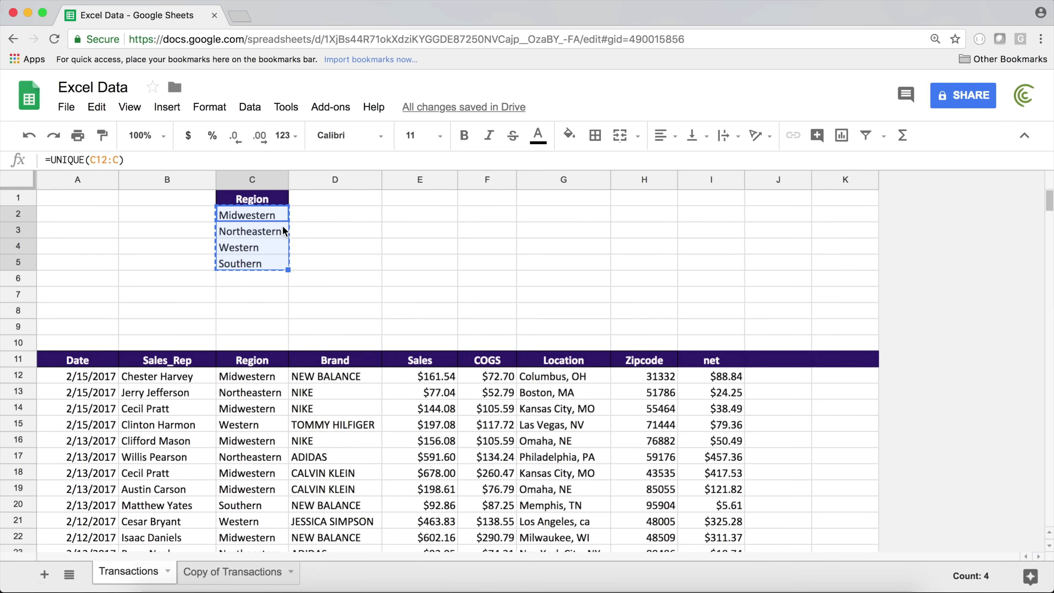
pyautogui.rightClick(285, 231)
pyautogui.moveTo(405, 306)
pyautogui.click(531, 300)
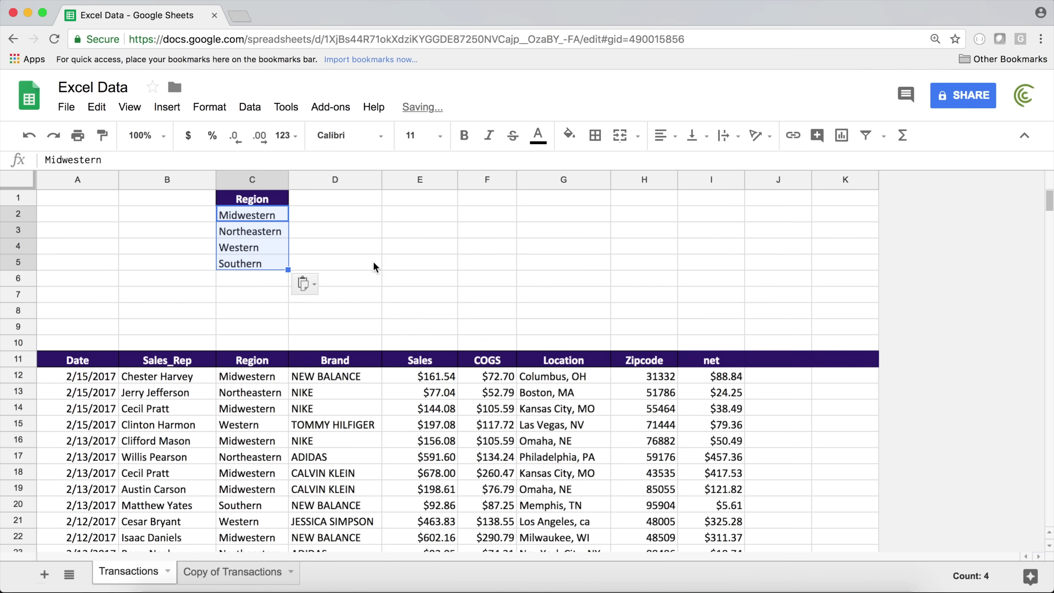
# Confirm Midwestern and Northeastern in C2 and C3 are now plain text
pyautogui.click(269, 217)
pyautogui.doubleClick(258, 220)
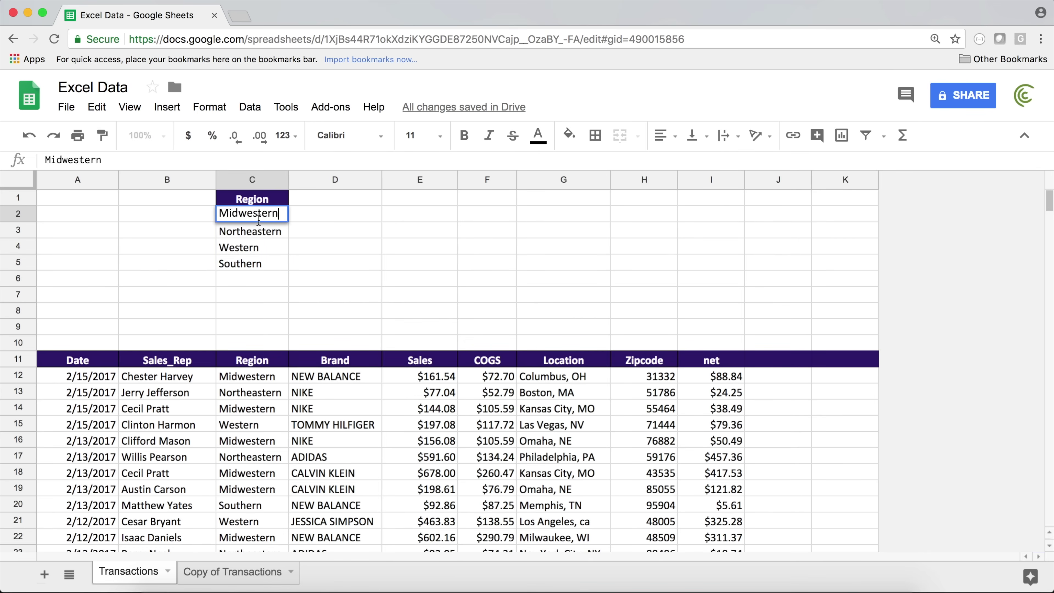
pyautogui.press('Return')
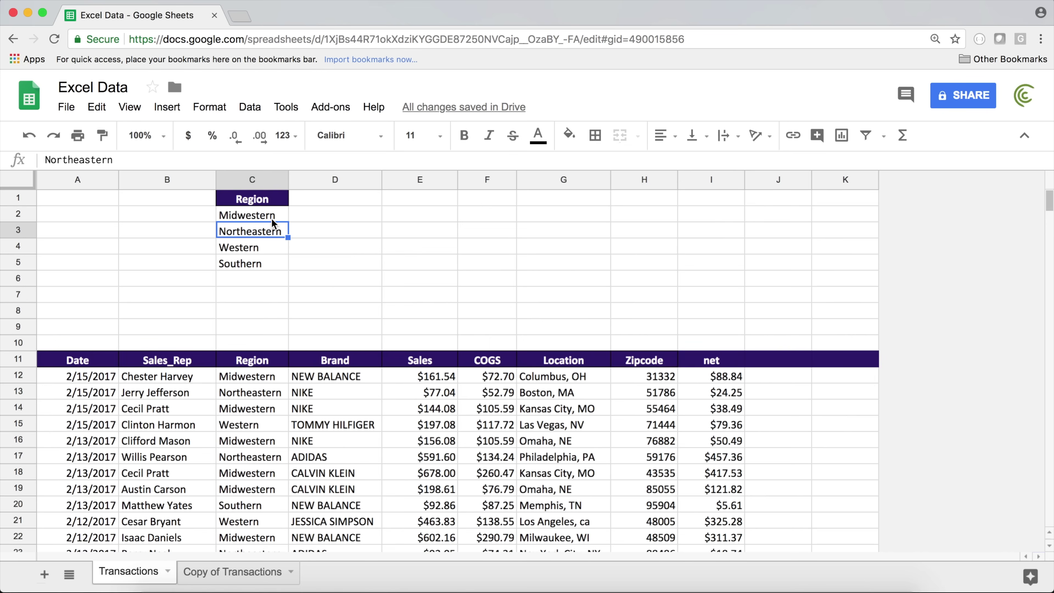
pyautogui.doubleClick(275, 229)
pyautogui.click(335, 197)
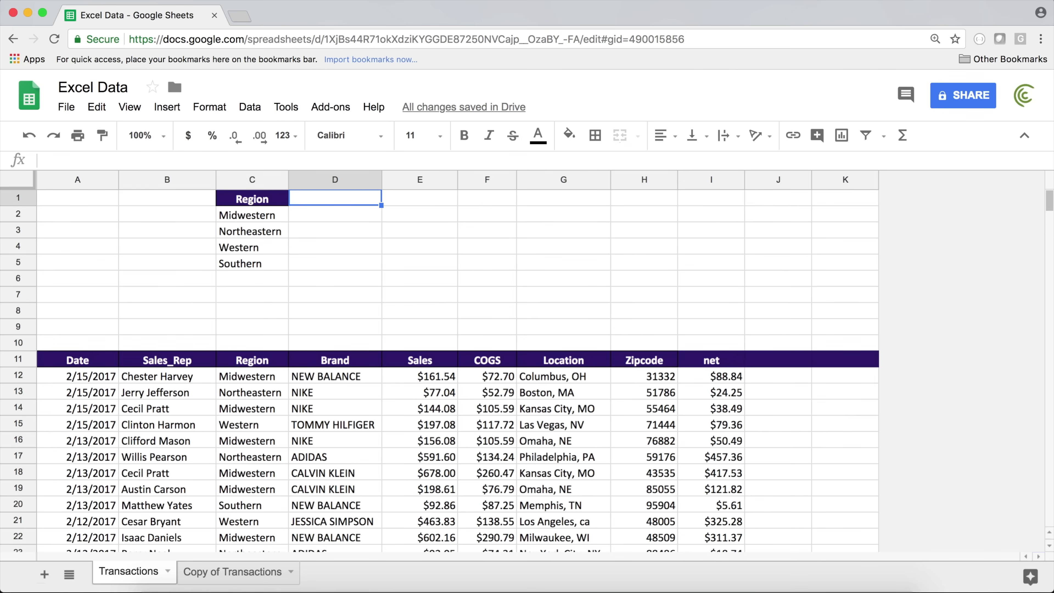
# Enter the heading 'Total Sales' in D1
pyautogui.moveTo(333, 212); pyautogui.dragTo(337, 265)
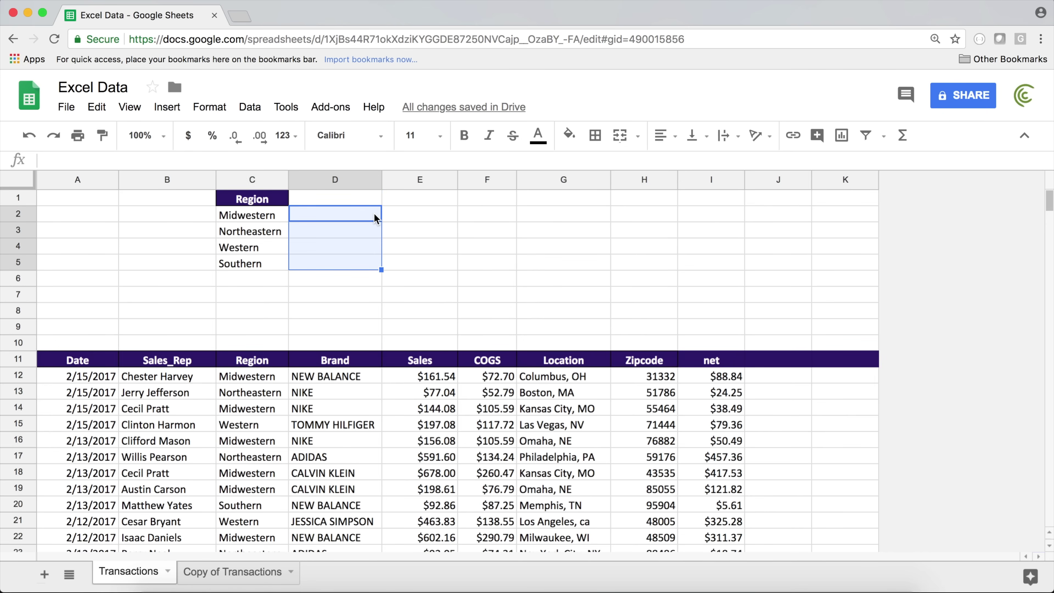
pyautogui.click(359, 200)
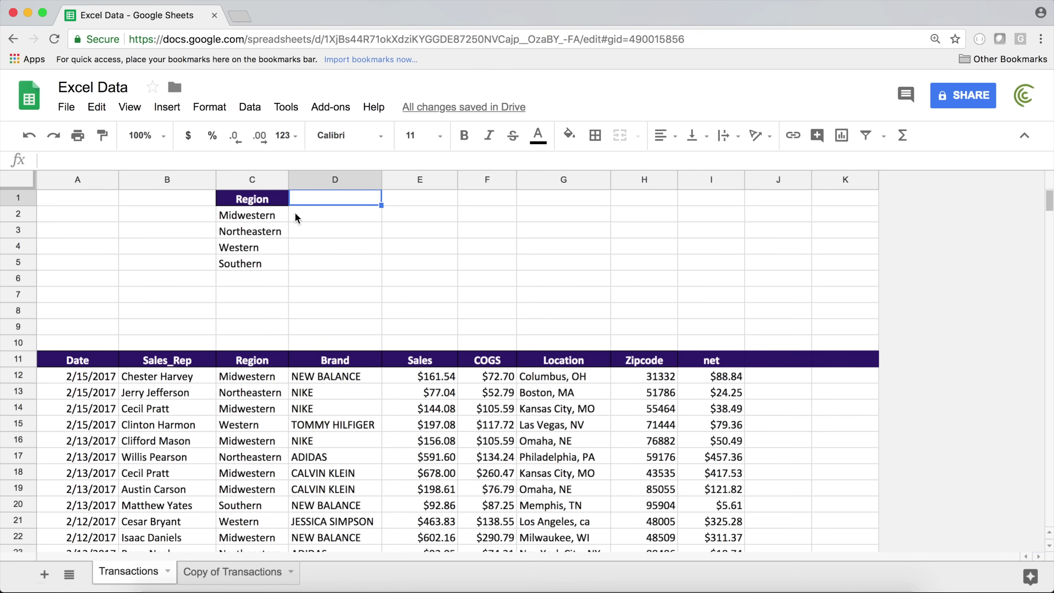
pyautogui.moveTo(400, 201); pyautogui.dragTo(388, 253)
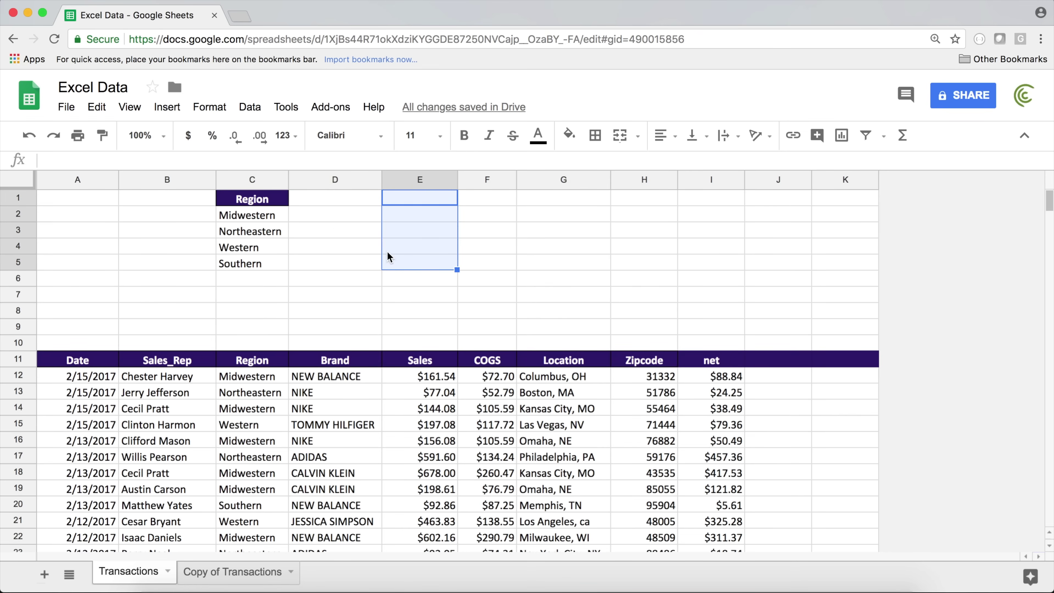
pyautogui.moveTo(329, 214); pyautogui.dragTo(334, 259)
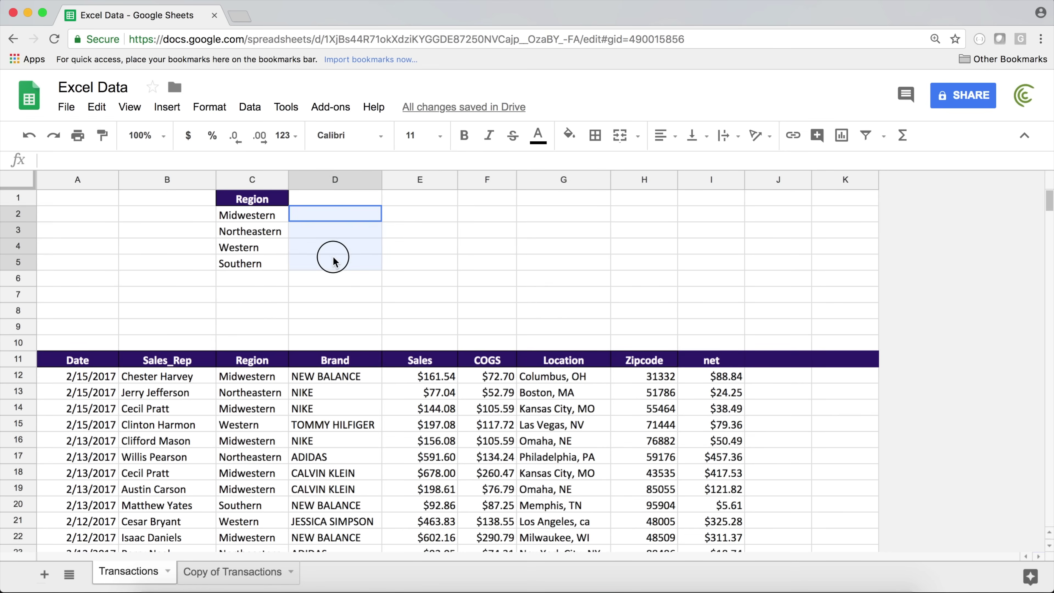
pyautogui.click(334, 198)
pyautogui.write('Total')
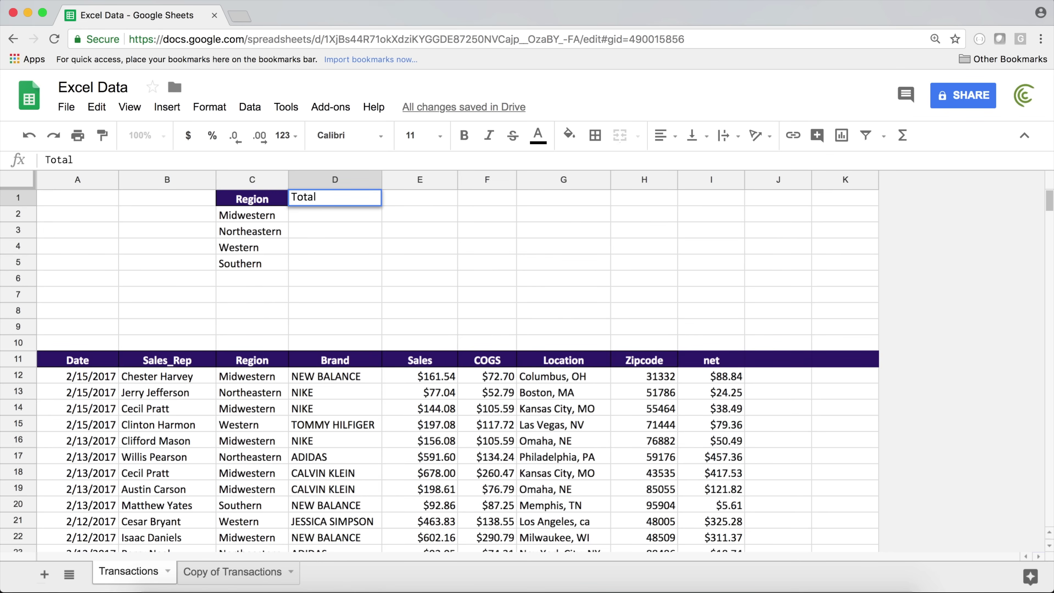
pyautogui.write(' Sales')
pyautogui.press('Return')
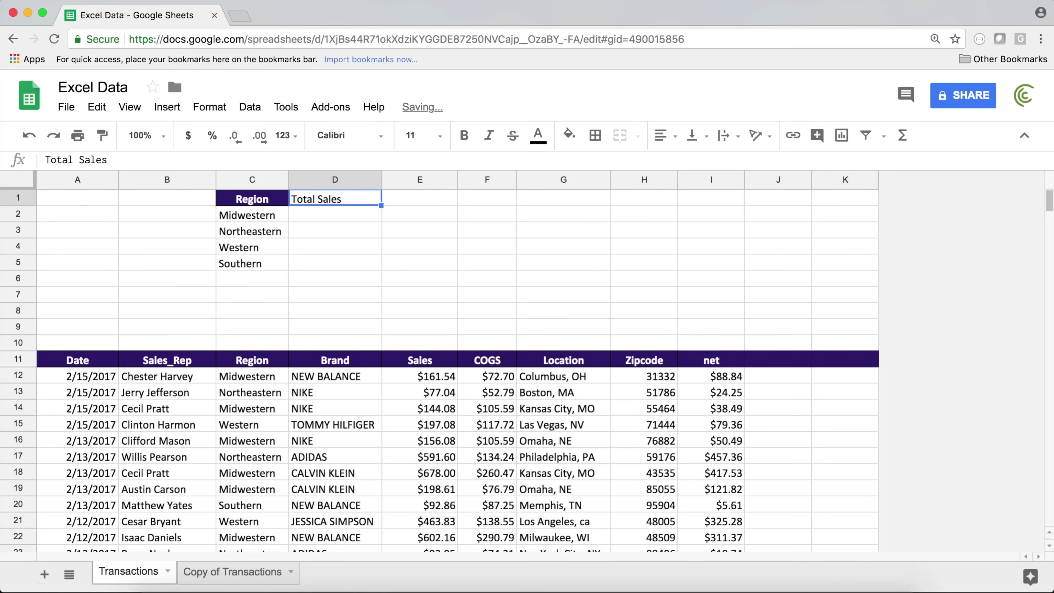
# Apply a Checkbox data validation rule to E2:E5
pyautogui.click(415, 216)
pyautogui.moveTo(415, 216); pyautogui.dragTo(419, 268)
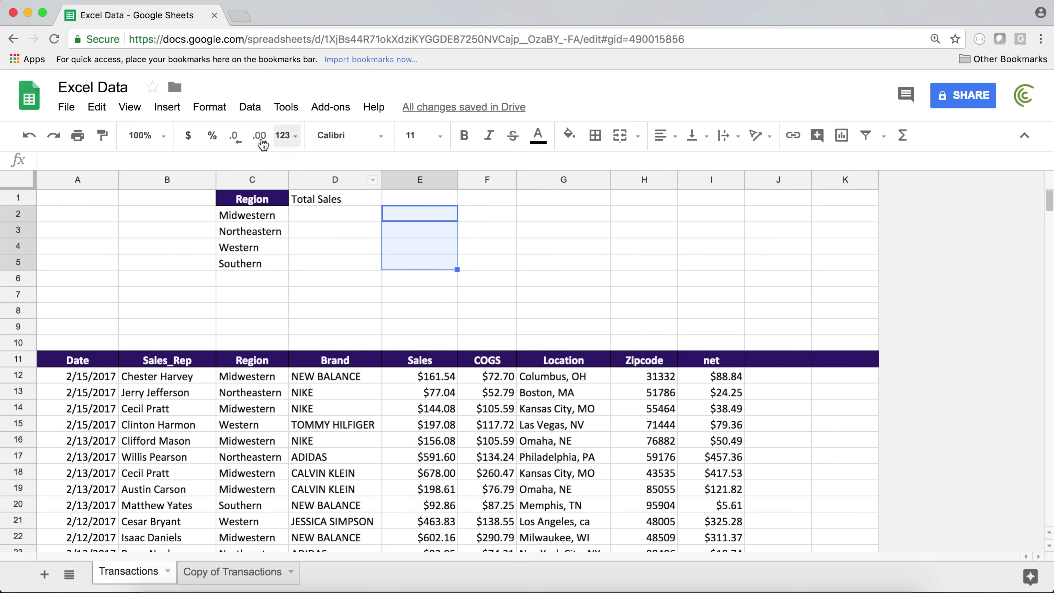
pyautogui.click(249, 106)
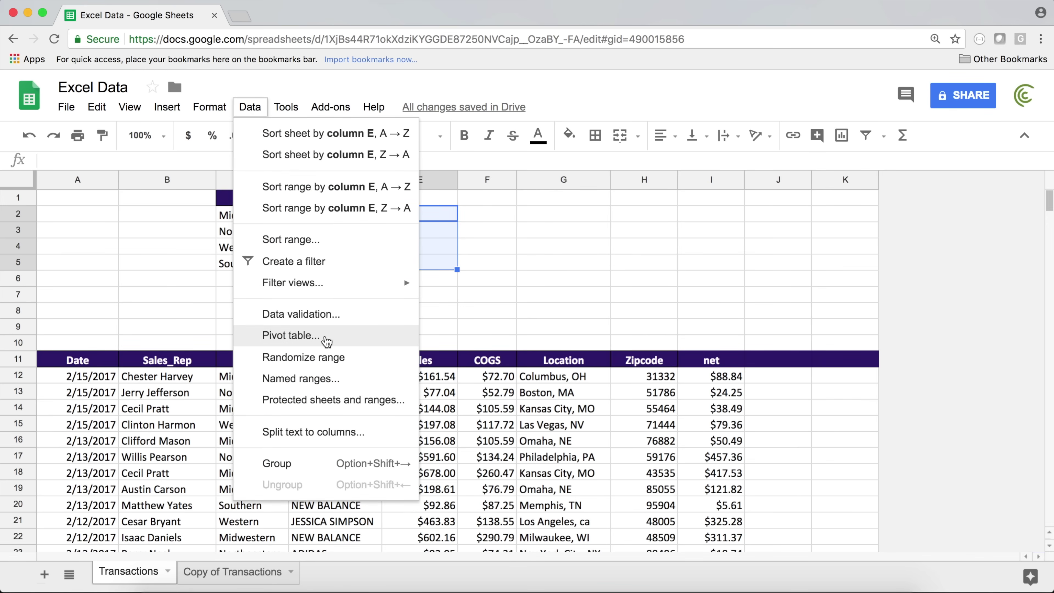
pyautogui.click(326, 319)
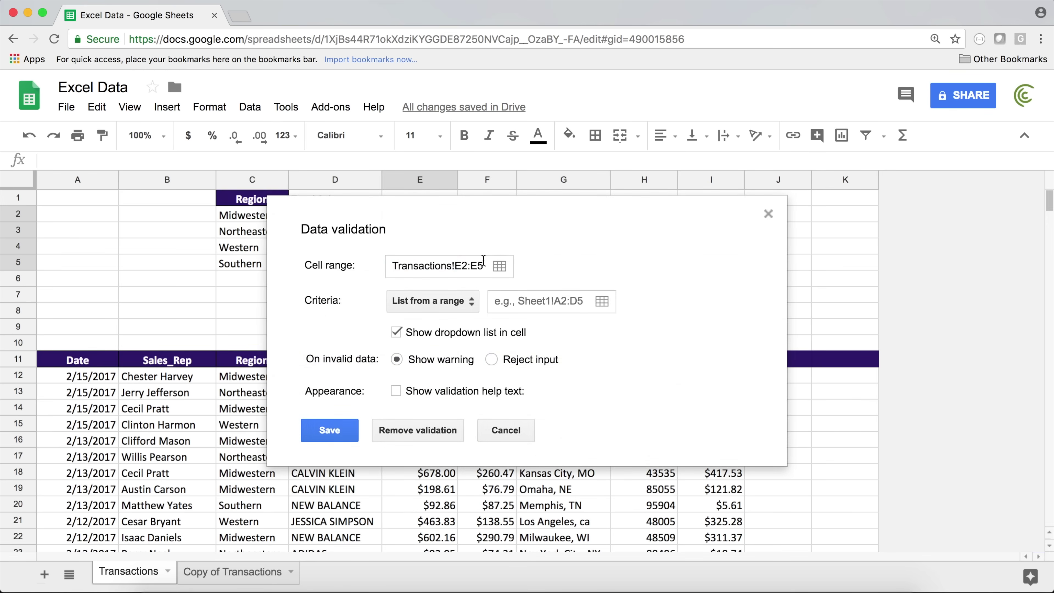
pyautogui.click(460, 301)
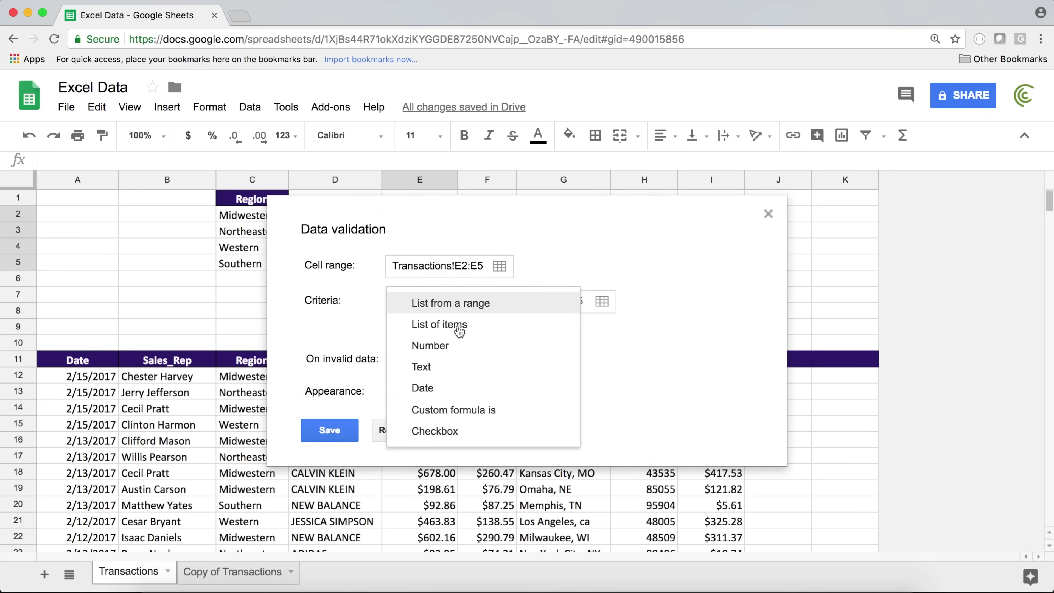
pyautogui.click(463, 433)
pyautogui.click(323, 432)
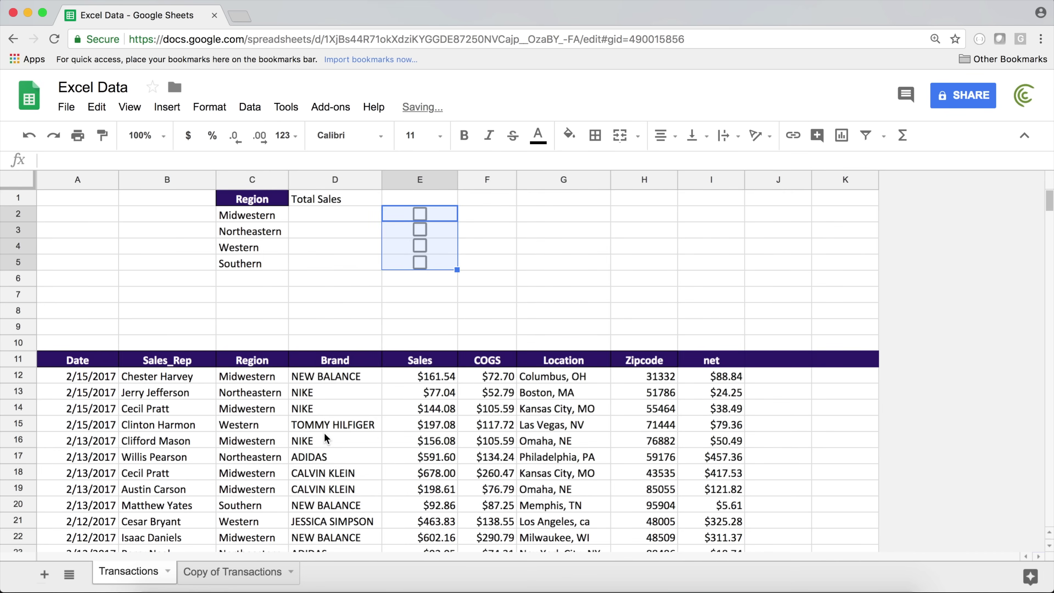
pyautogui.click(315, 219)
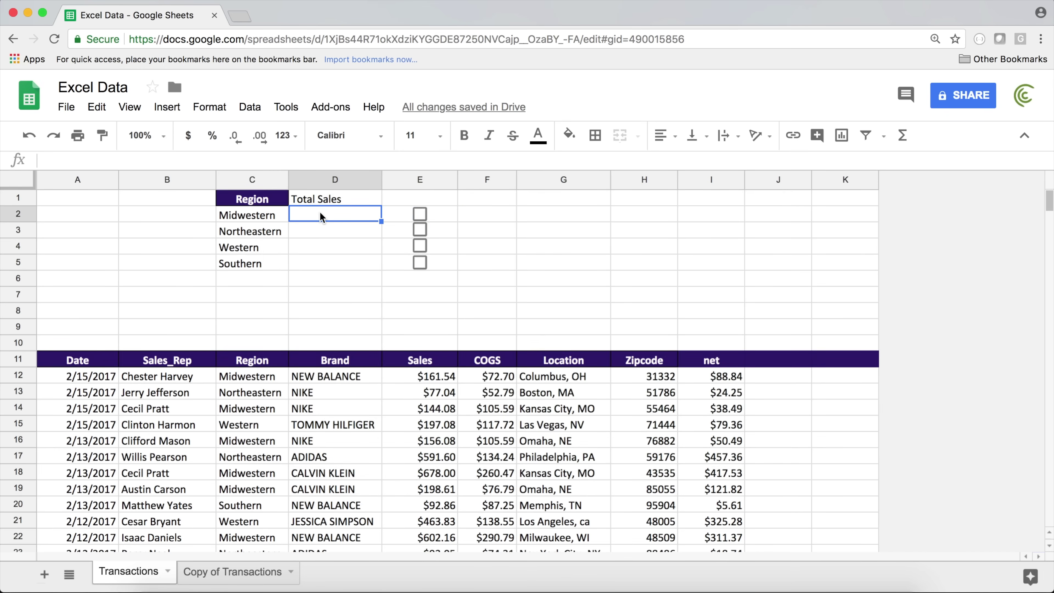
# Enter =SUMIFS(E12:E,C12:C,C2) in D2, returning 512021.88 for Midwestern
pyautogui.write('=')
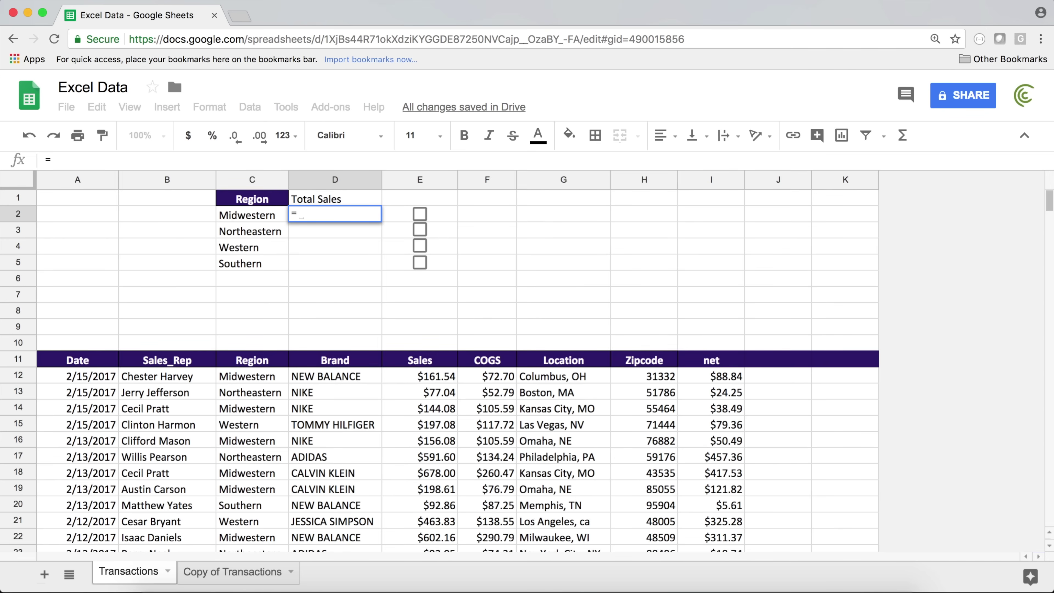
pyautogui.write('SUMI')
pyautogui.write('(')
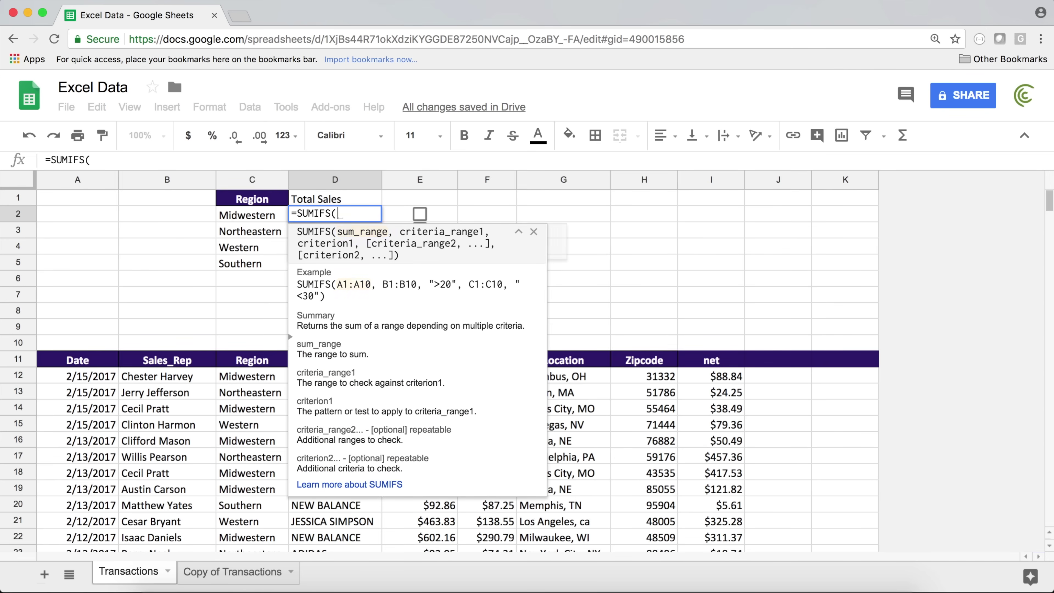
pyautogui.click(246, 376)
pyautogui.moveTo(423, 378); pyautogui.dragTo(423, 392)
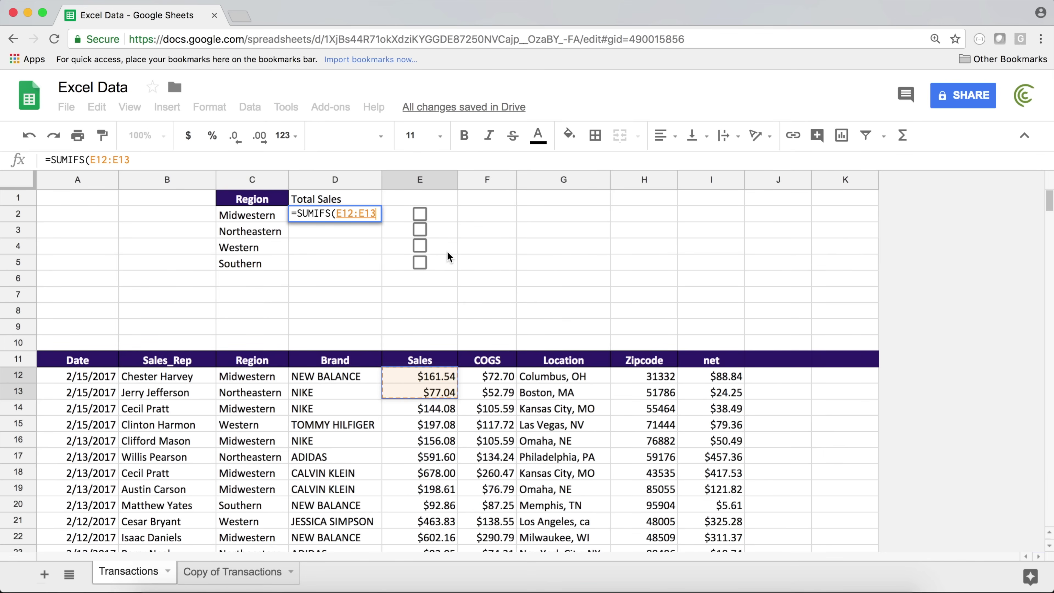
pyautogui.press('BackSpace')
pyautogui.press('BackSpace')
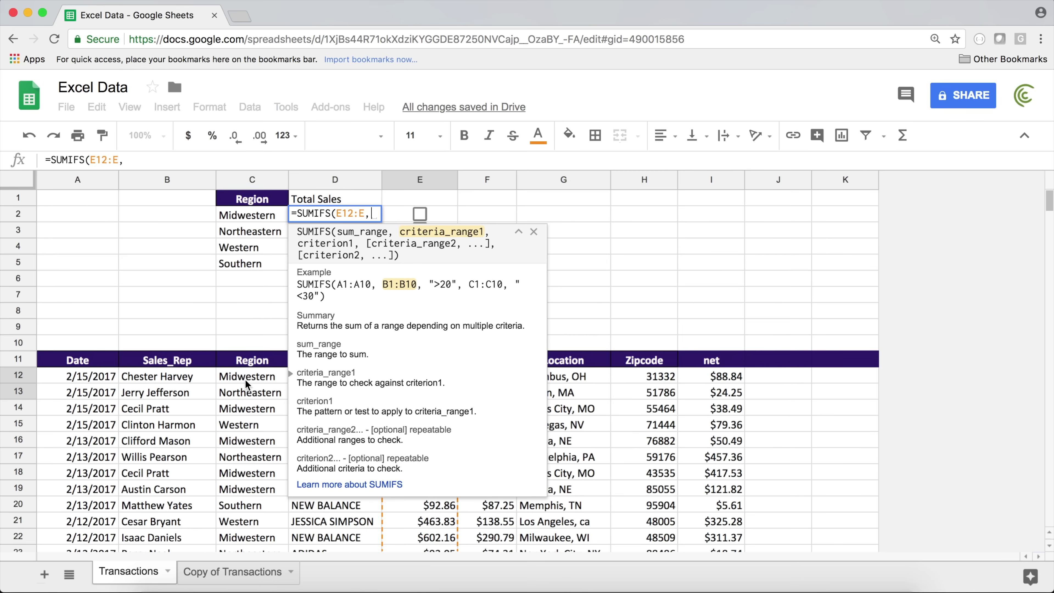
pyautogui.moveTo(239, 376); pyautogui.dragTo(245, 424)
pyautogui.press('BackSpace')
pyautogui.press('BackSpace')
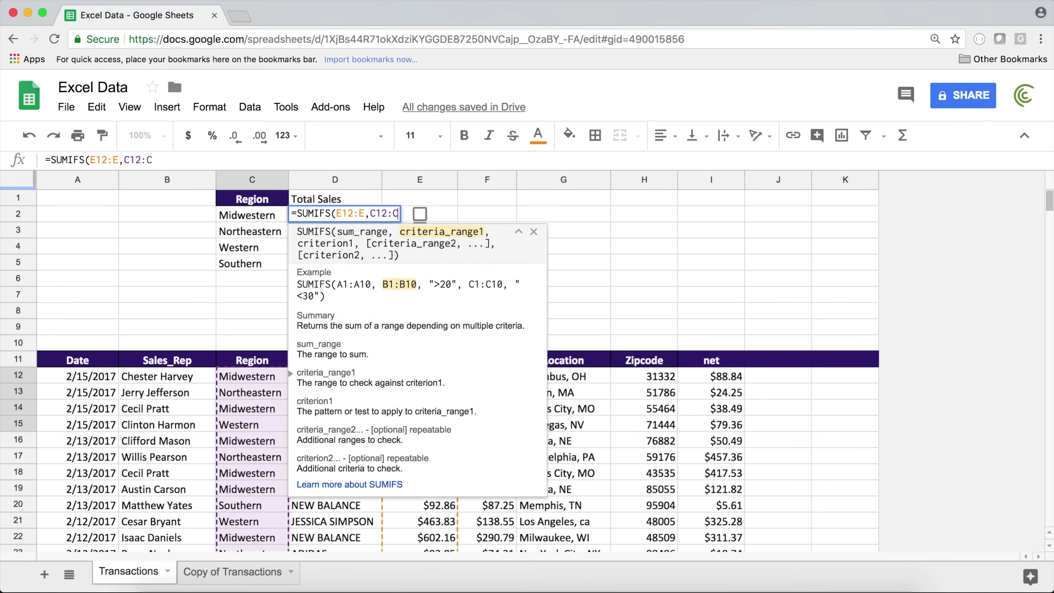
pyautogui.write(',')
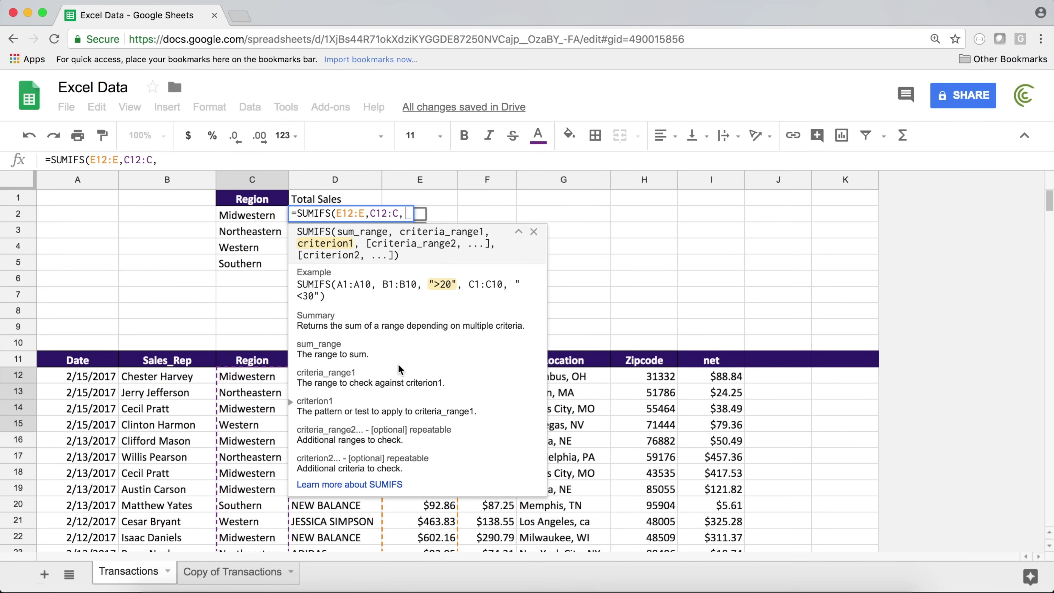
pyautogui.click(255, 217)
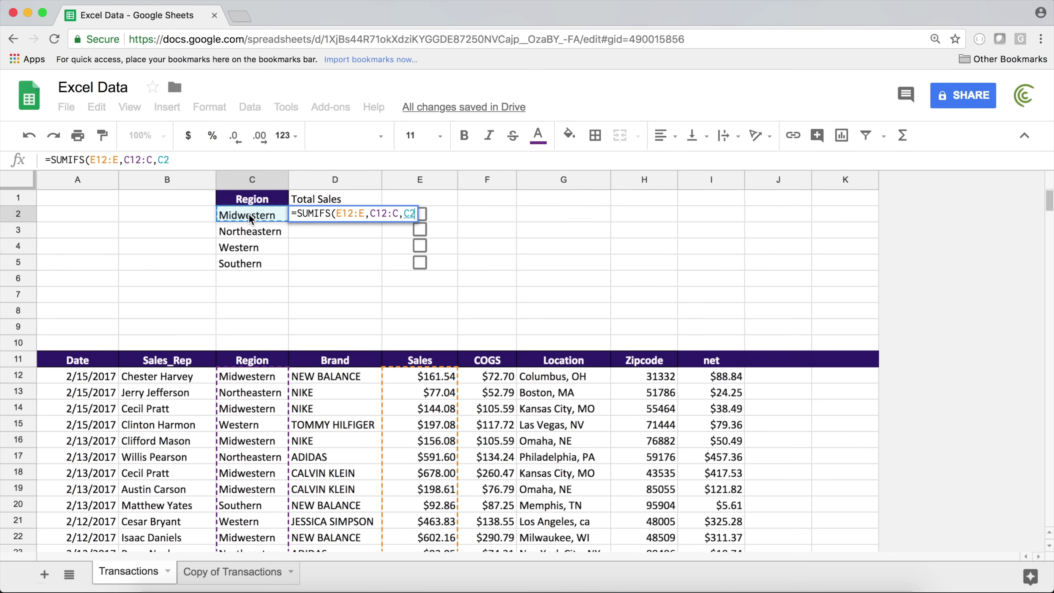
pyautogui.write(')')
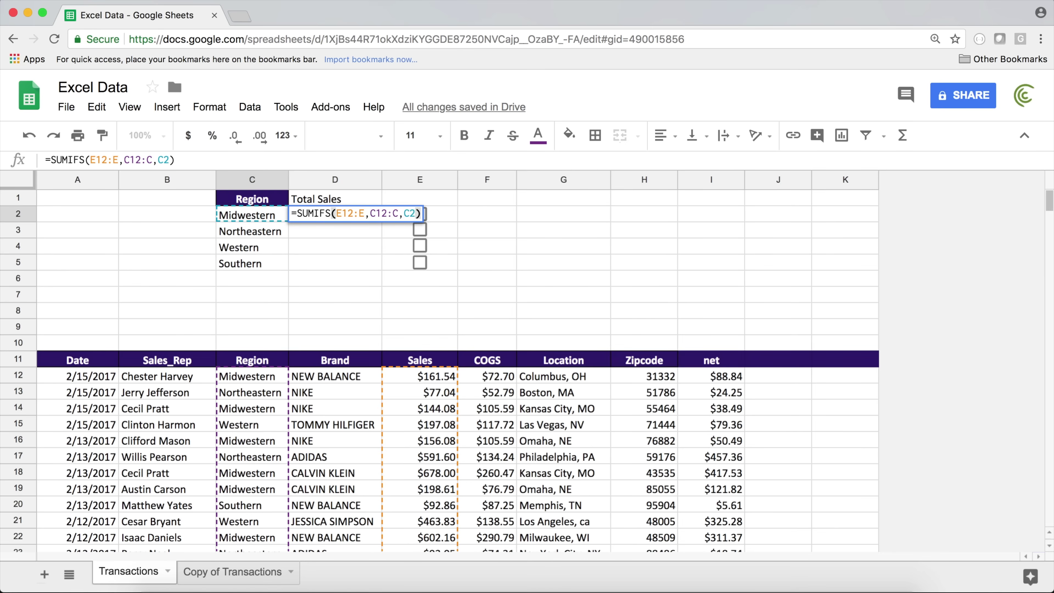
pyautogui.press('Return')
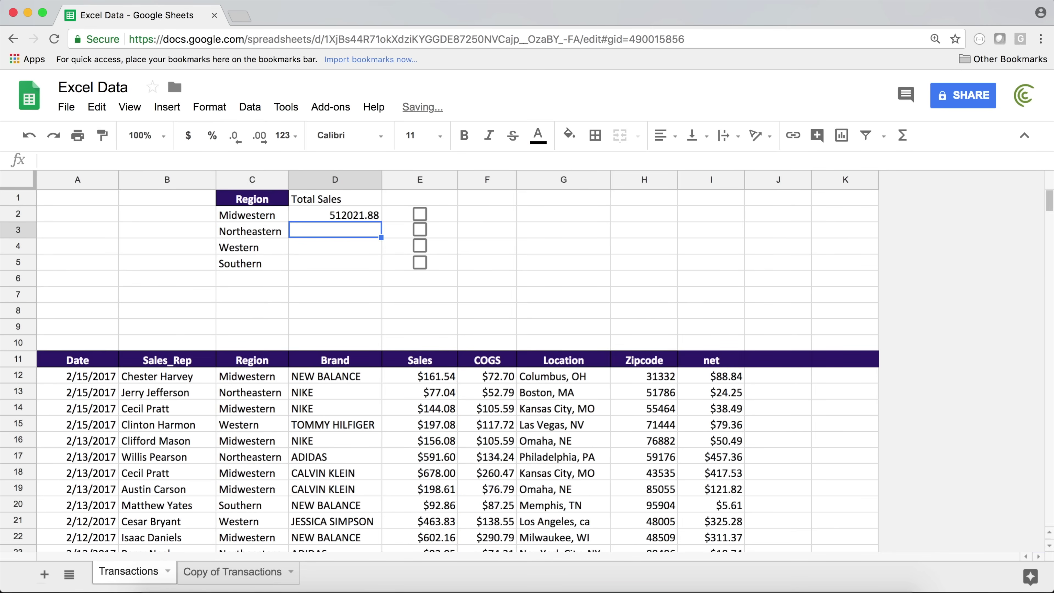
# Format the Total Sales cells D2:D5 as currency
pyautogui.click(359, 220)
pyautogui.moveTo(354, 269)
pyautogui.mouseDown()
pyautogui.moveTo(347, 238)
pyautogui.moveTo(359, 217)
pyautogui.mouseUp()
pyautogui.click(188, 136)
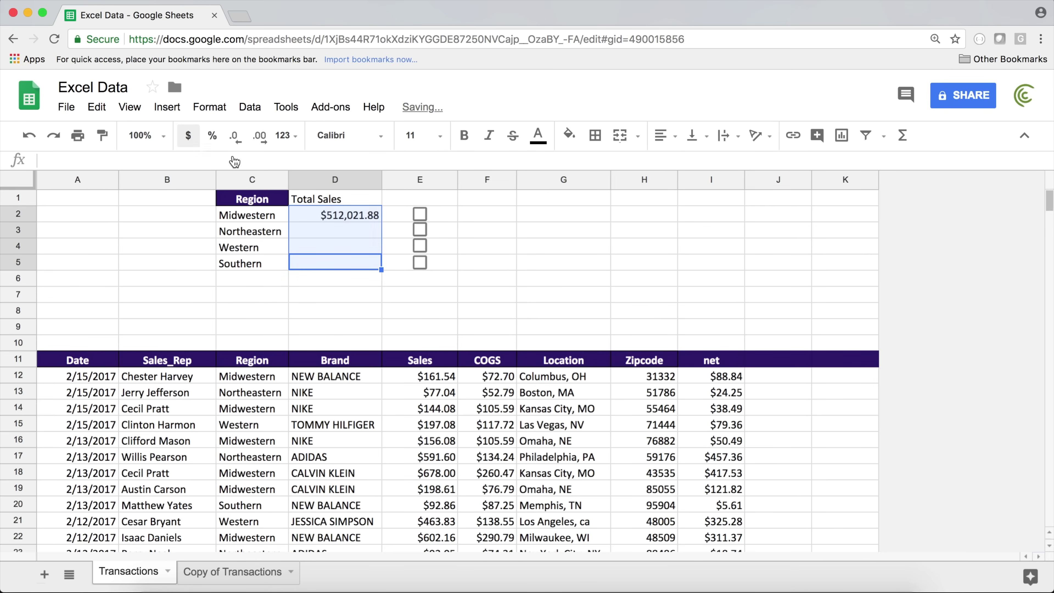
pyautogui.click(358, 215)
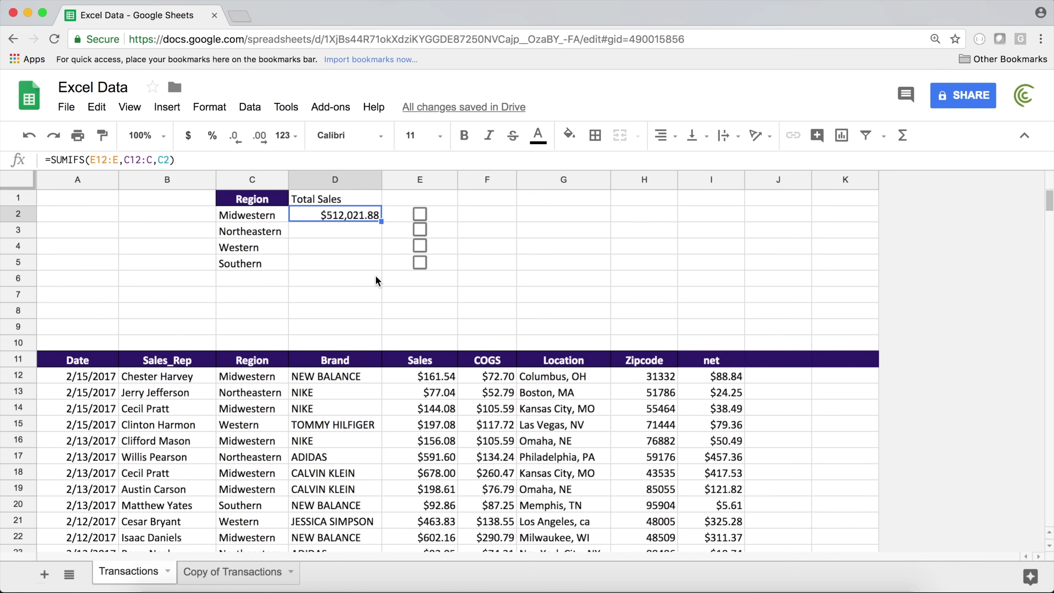
# Make D2's ranges absolute as $E$12:$E and $C$12:$C
pyautogui.doubleClick(359, 213)
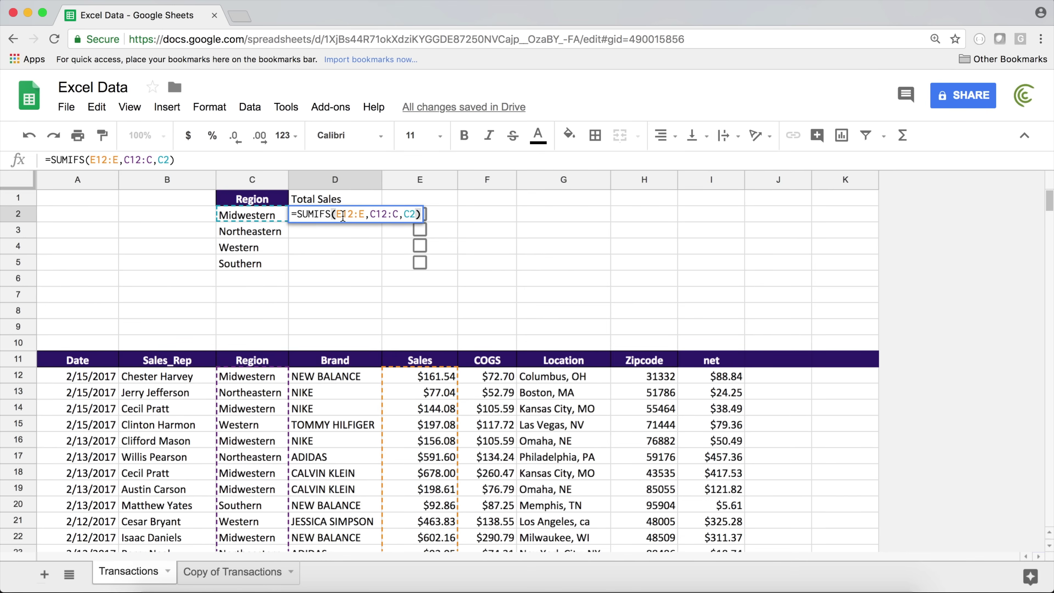
pyautogui.moveTo(337, 214); pyautogui.dragTo(364, 214)
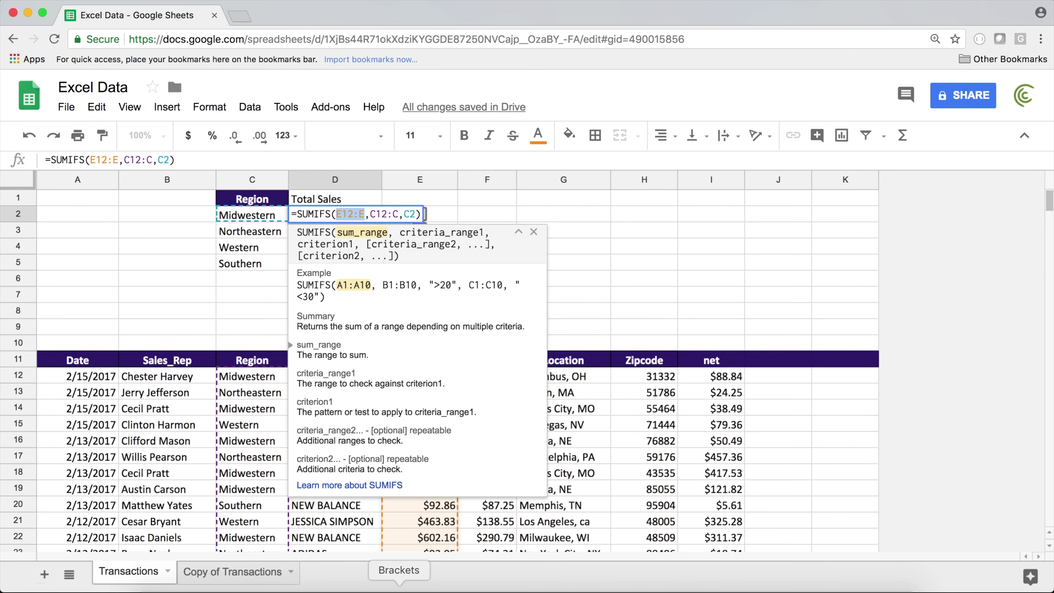
pyautogui.press('F4')
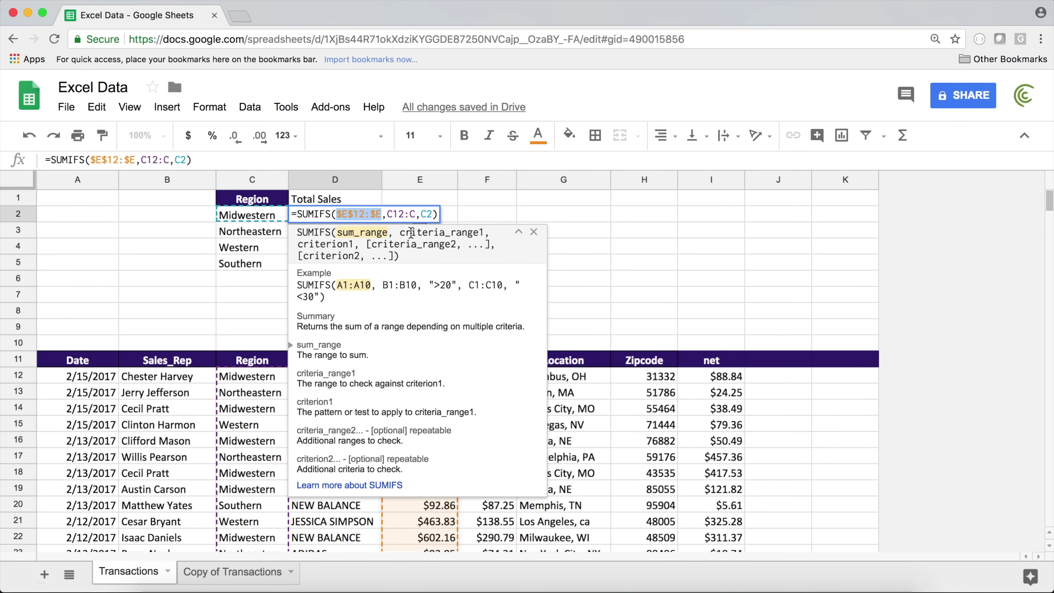
pyautogui.moveTo(415, 214); pyautogui.dragTo(388, 217)
pyautogui.press('F4')
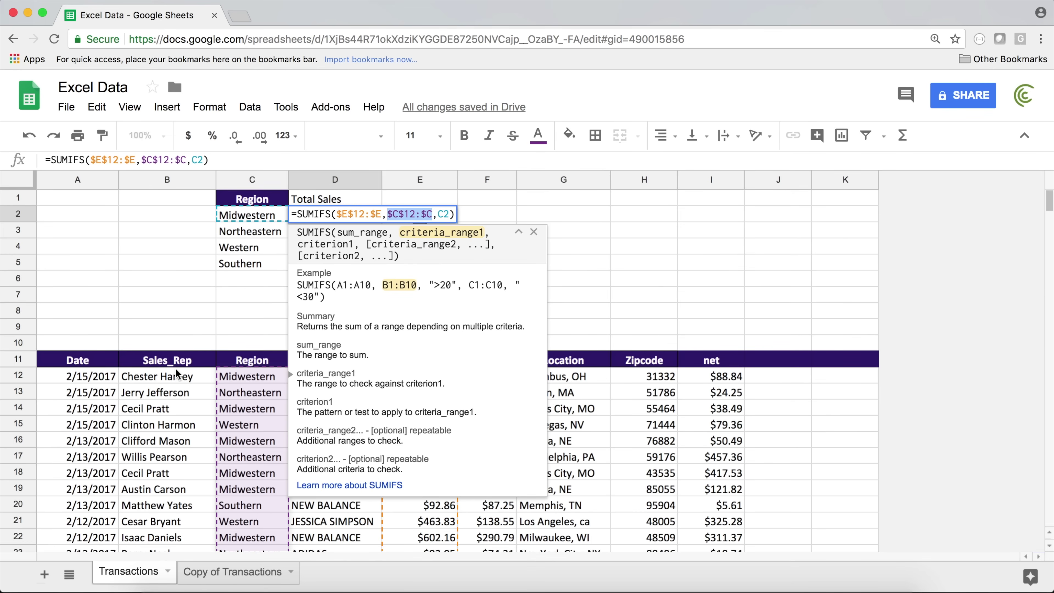
pyautogui.press('Return')
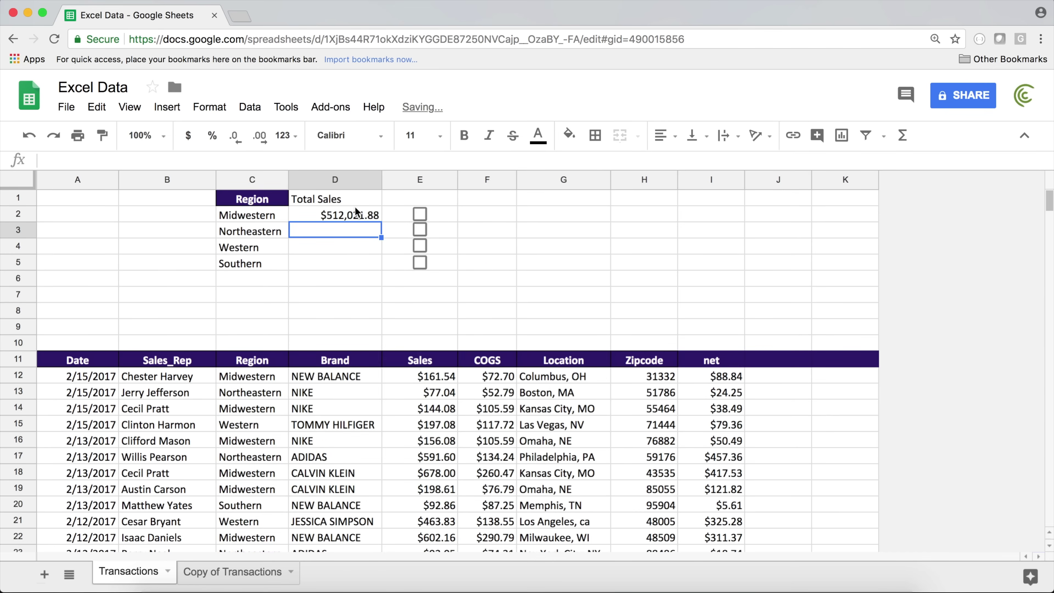
pyautogui.click(357, 219)
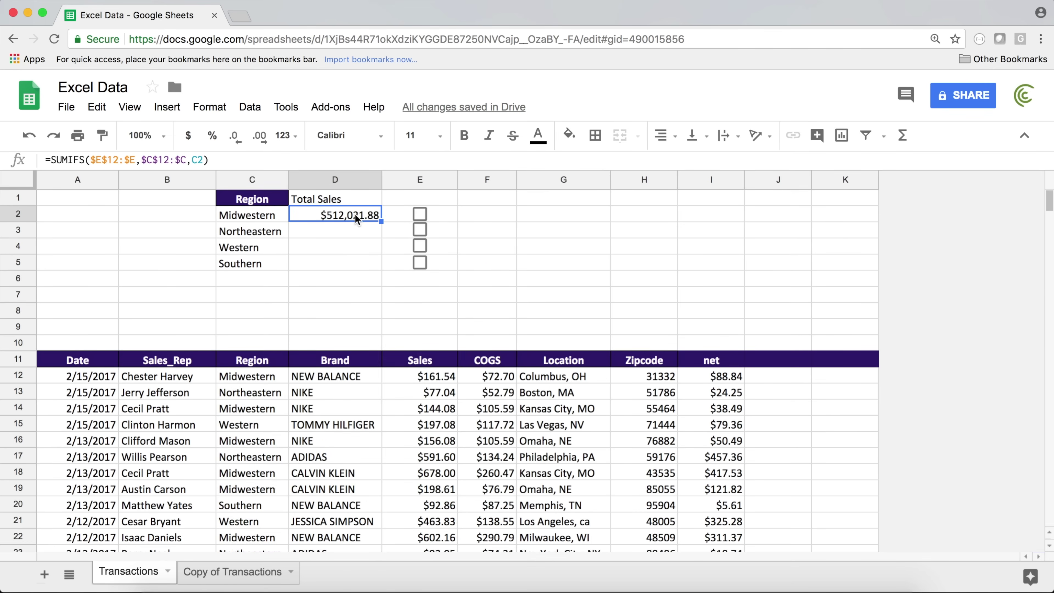
pyautogui.moveTo(381, 222); pyautogui.dragTo(381, 266)
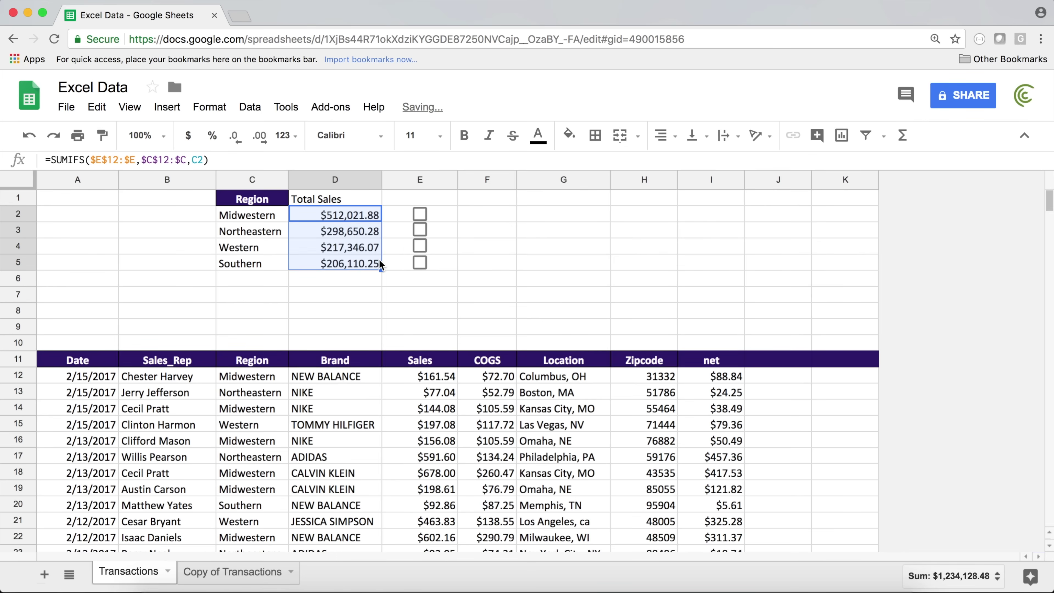
pyautogui.click(347, 233)
pyautogui.click(348, 249)
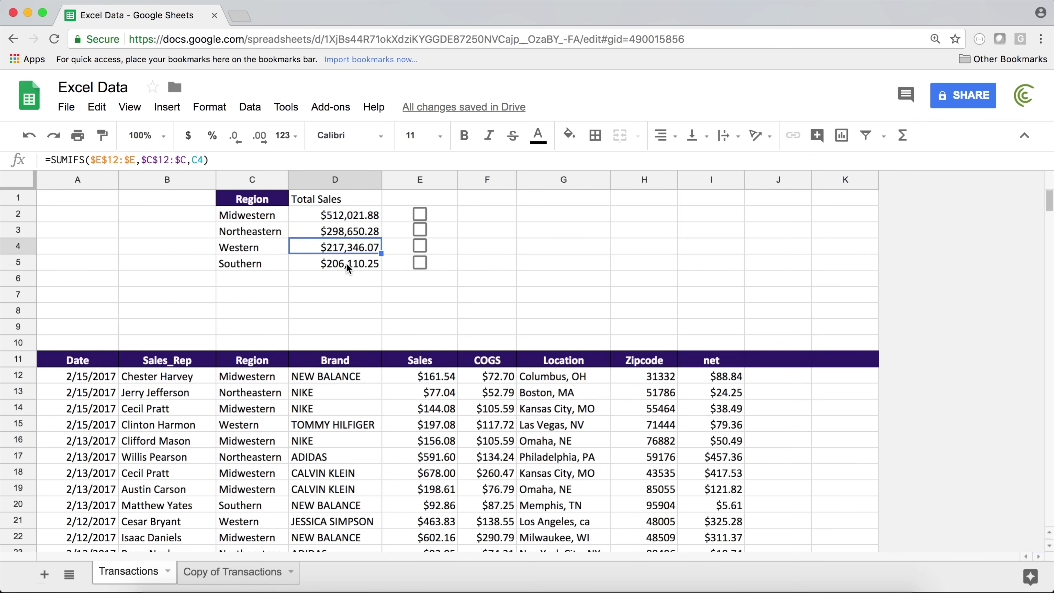
pyautogui.click(351, 264)
pyautogui.moveTo(352, 236); pyautogui.dragTo(346, 264)
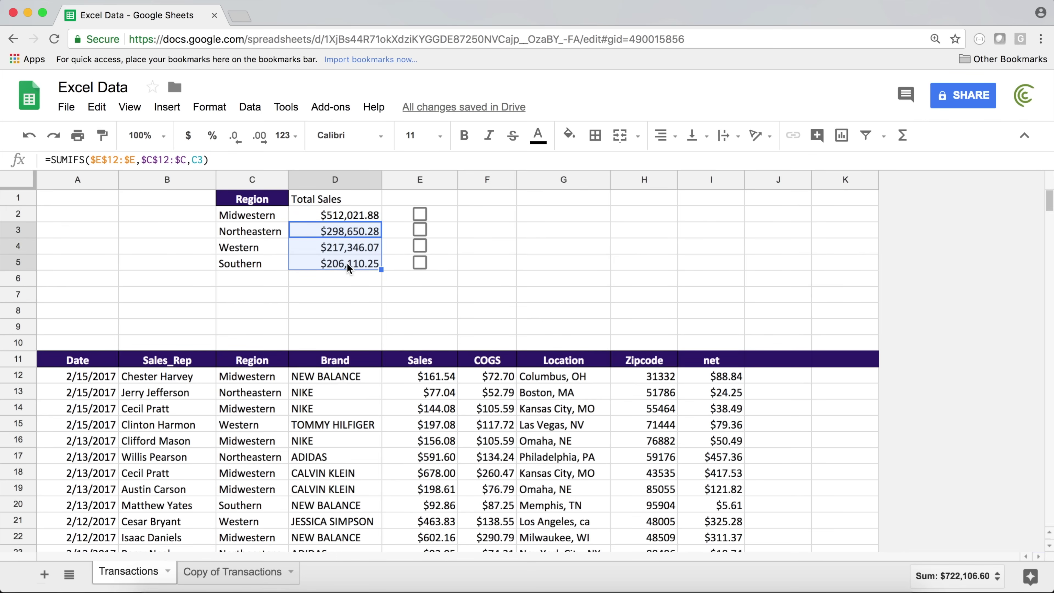
pyautogui.press('Delete')
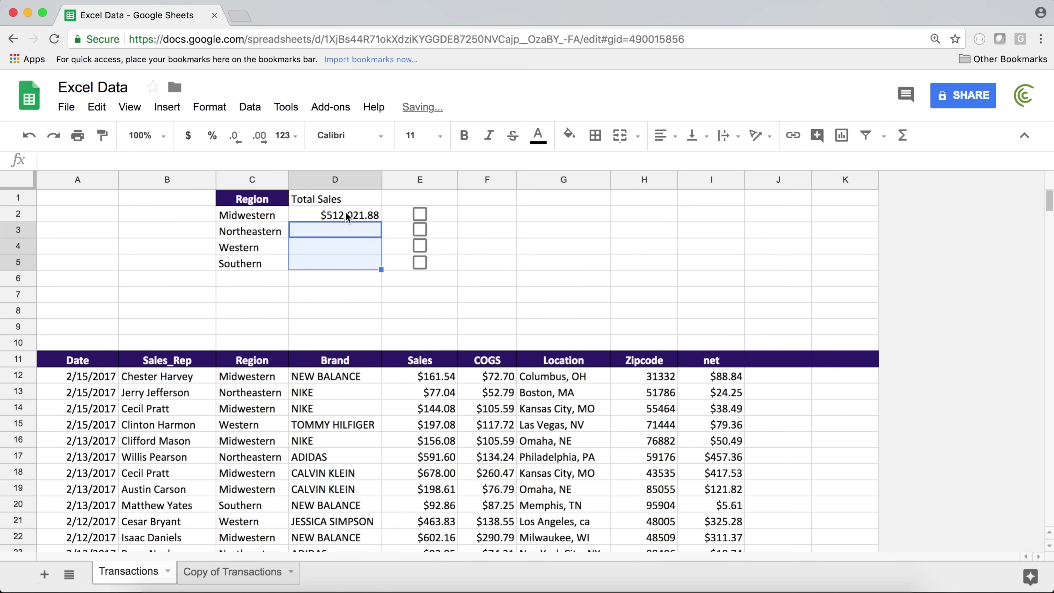
pyautogui.click(346, 212)
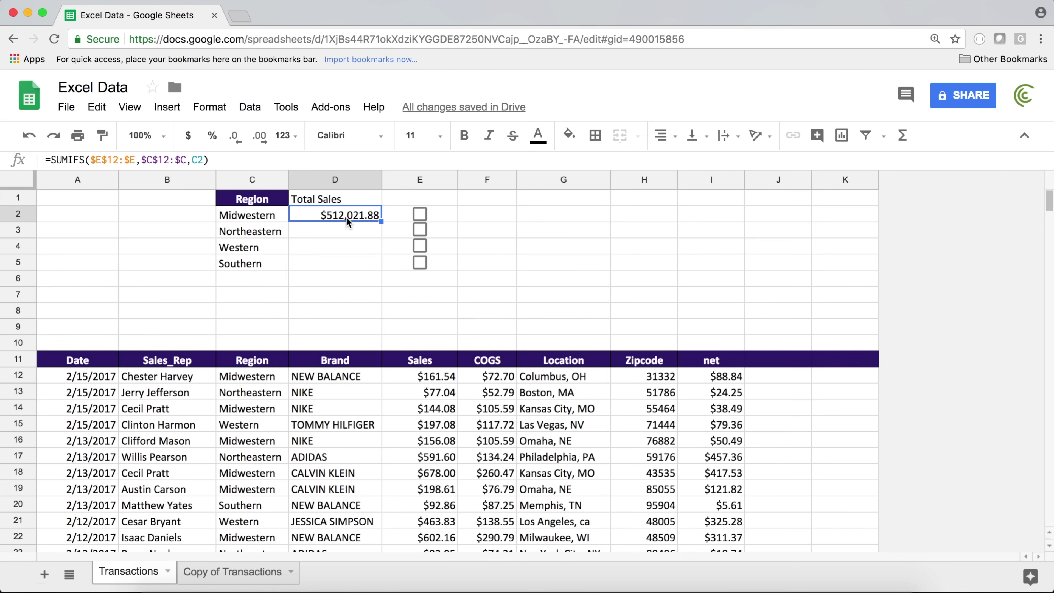
pyautogui.doubleClick(338, 217)
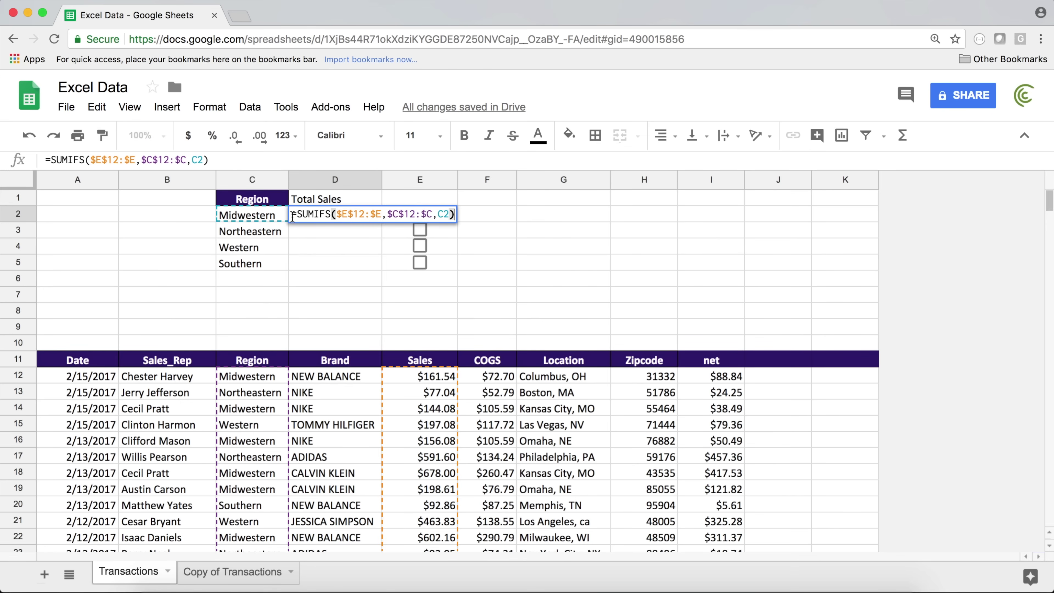
# Rewrite D2 as =IF(E2,SUMIFS($E$12:$E,$C$12:$C,C2),0), showing $0.00 while unticked
pyautogui.moveTo(296, 215); pyautogui.dragTo(579, 212)
pyautogui.press('super+c')
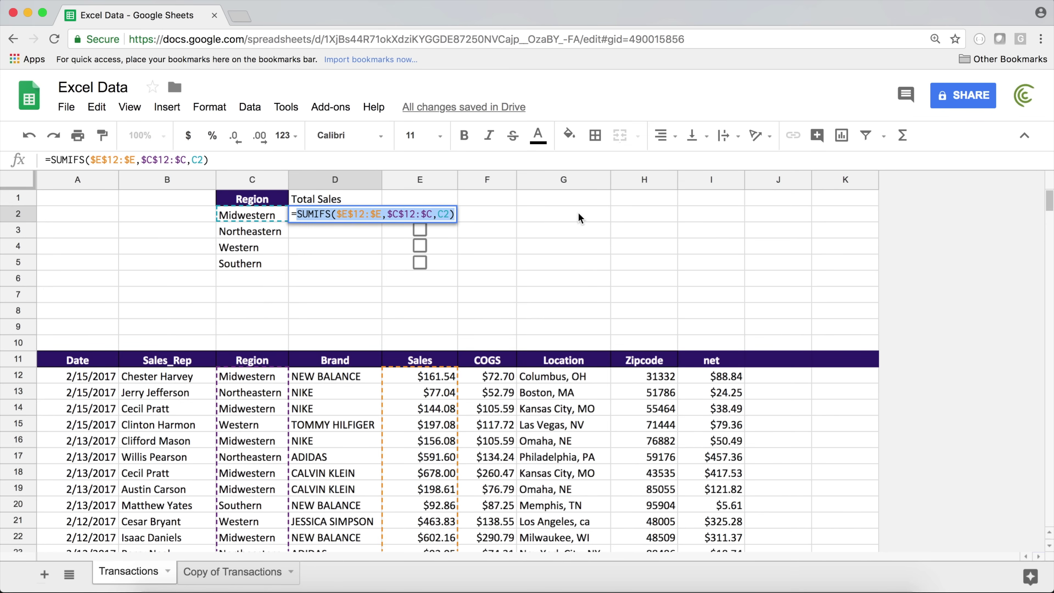
pyautogui.press('BackSpace')
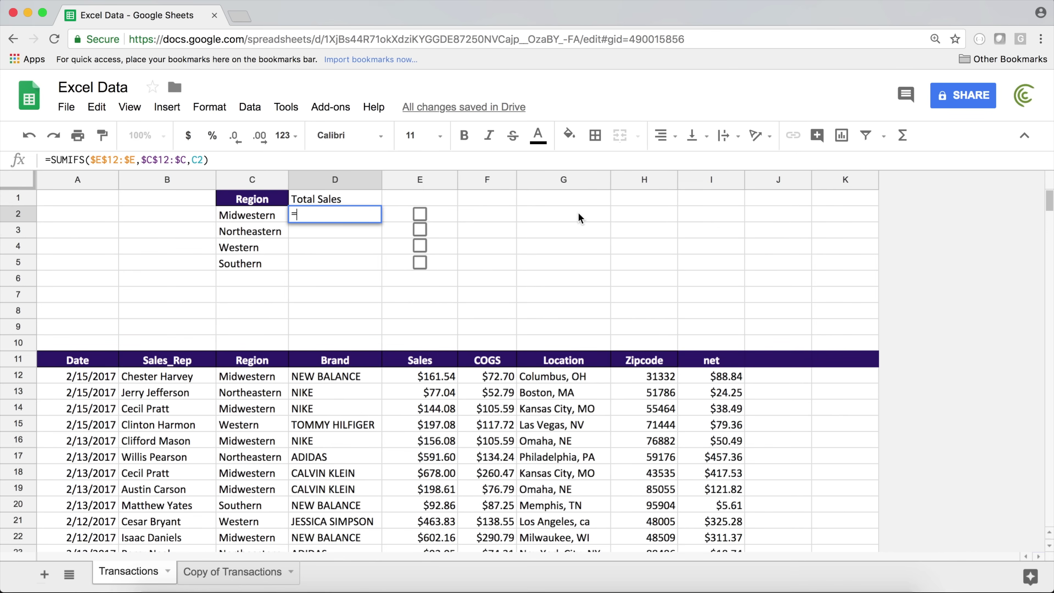
pyautogui.write('IF(')
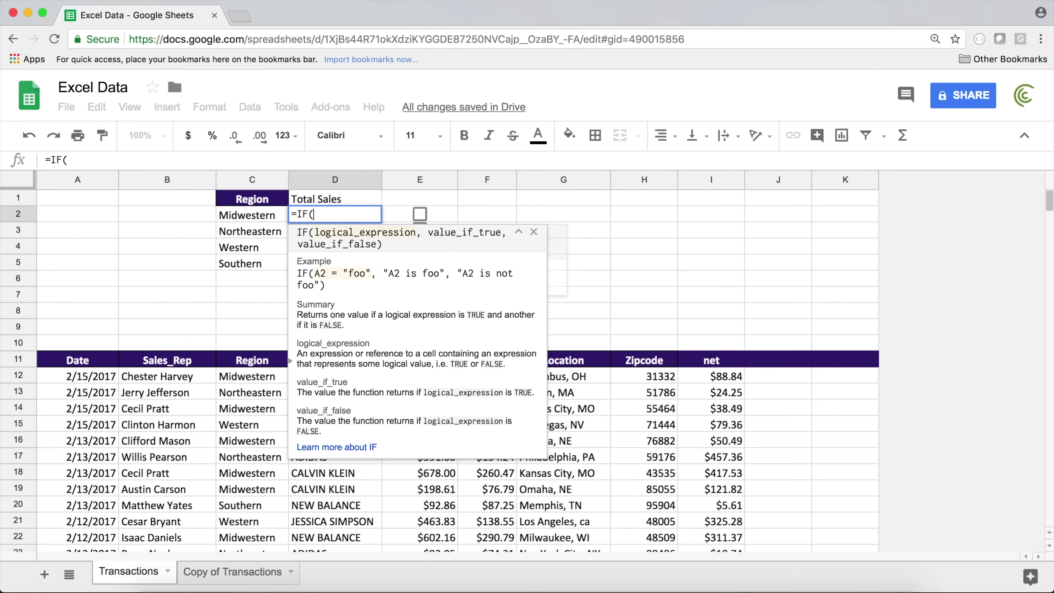
pyautogui.click(427, 216)
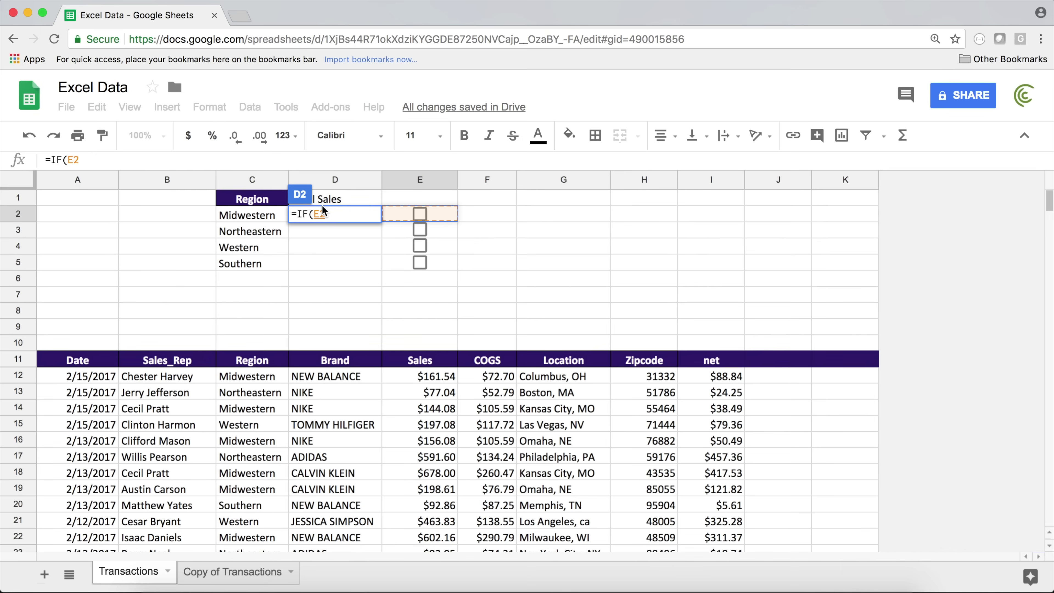
pyautogui.write(',')
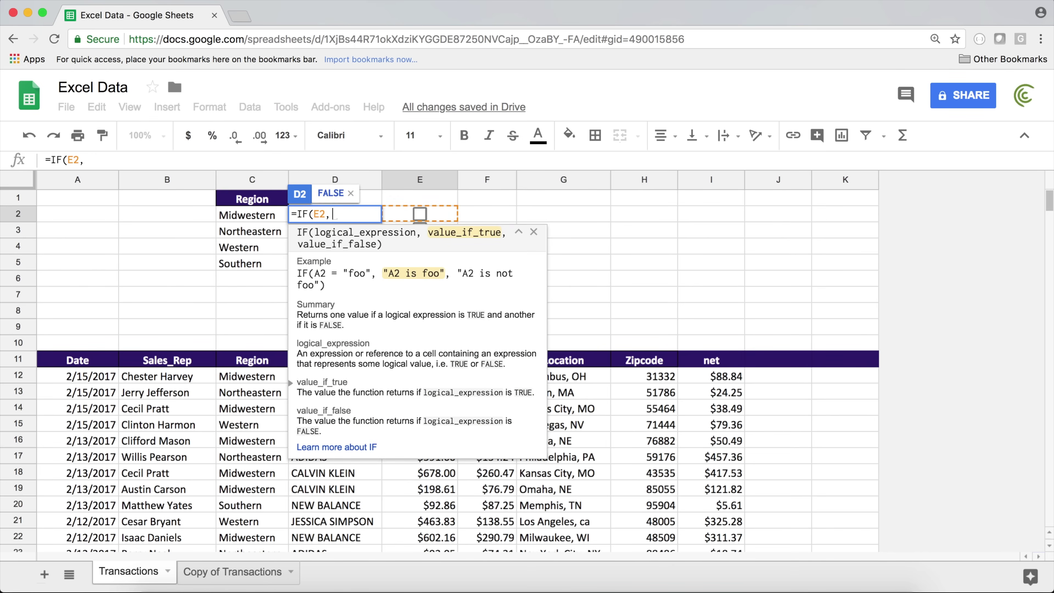
pyautogui.press('super+v')
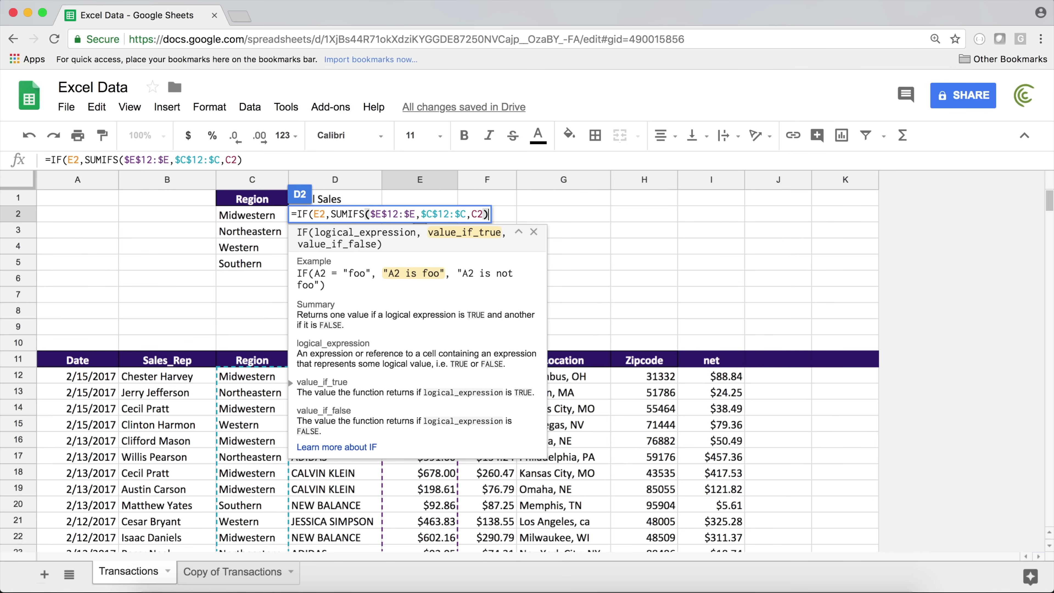
pyautogui.write(', ')
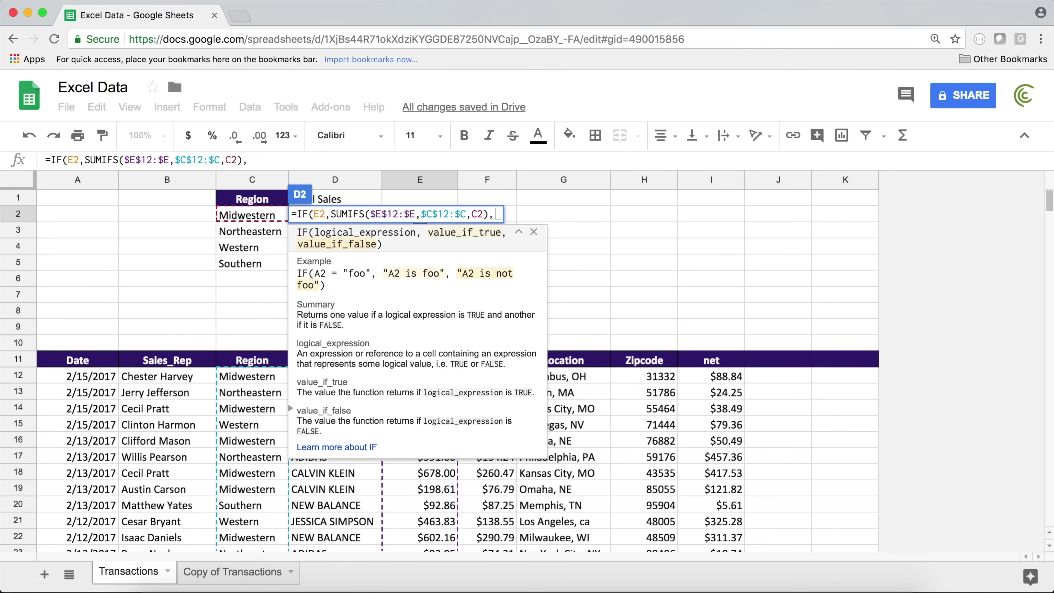
pyautogui.write('0')
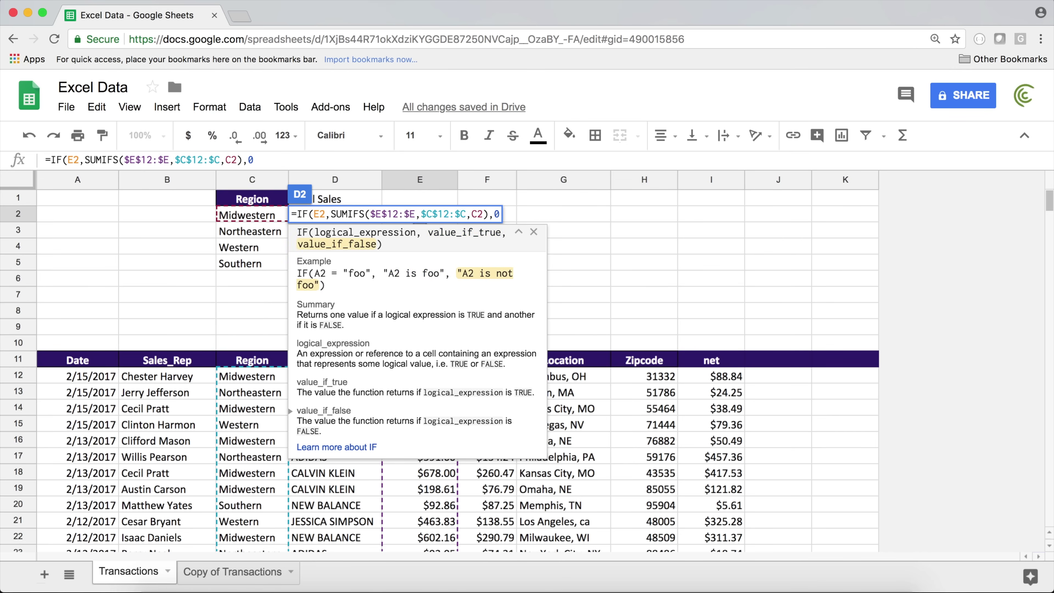
pyautogui.write(')')
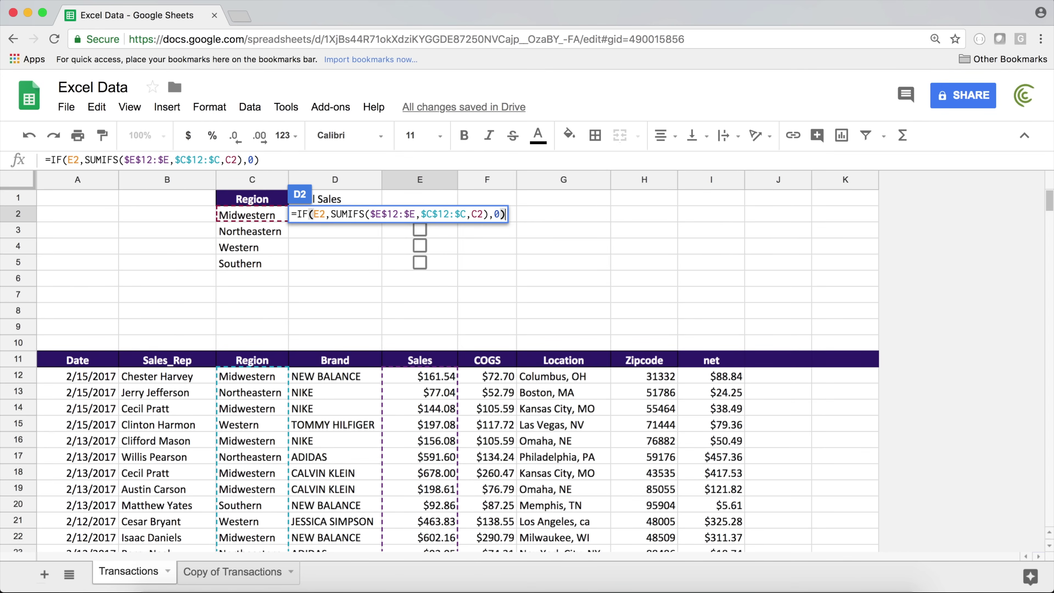
pyautogui.press('Return')
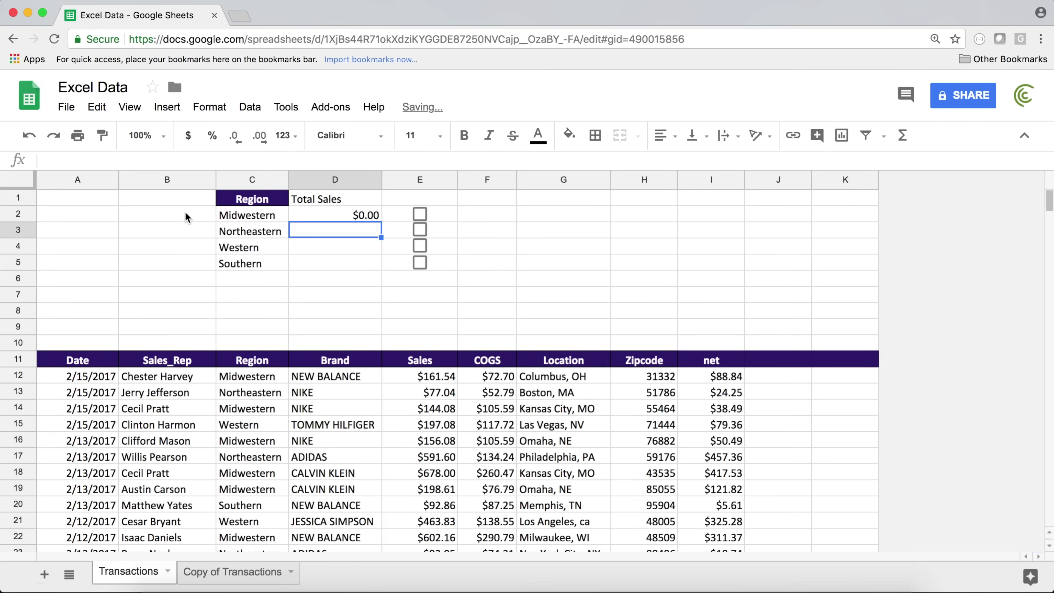
pyautogui.click(95, 195)
pyautogui.press('super+equal')
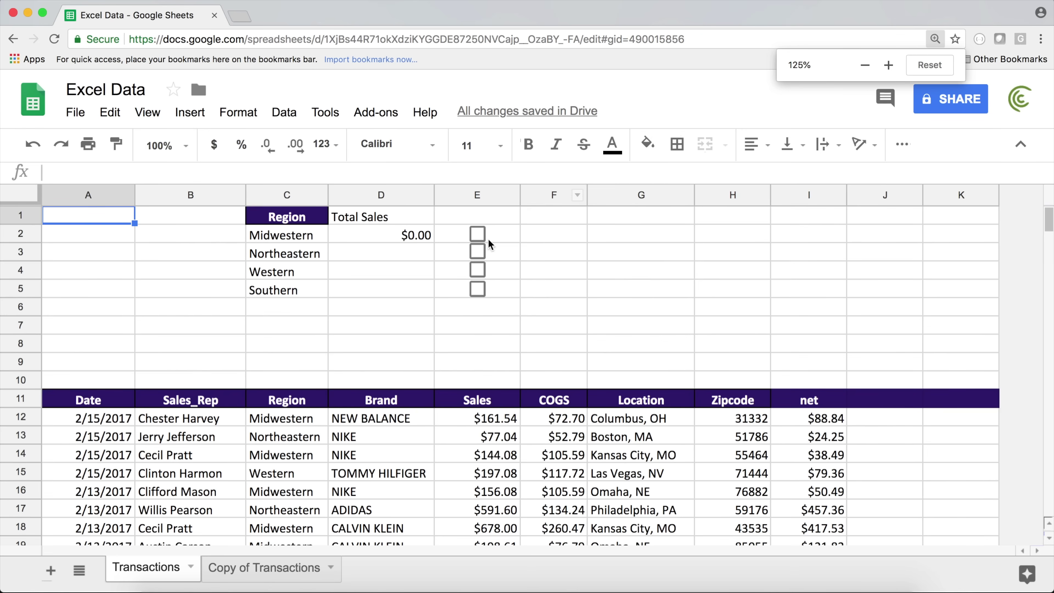
# Test the Midwestern checkbox, then fill D2's conditional total formula down to D5
pyautogui.click(478, 234)
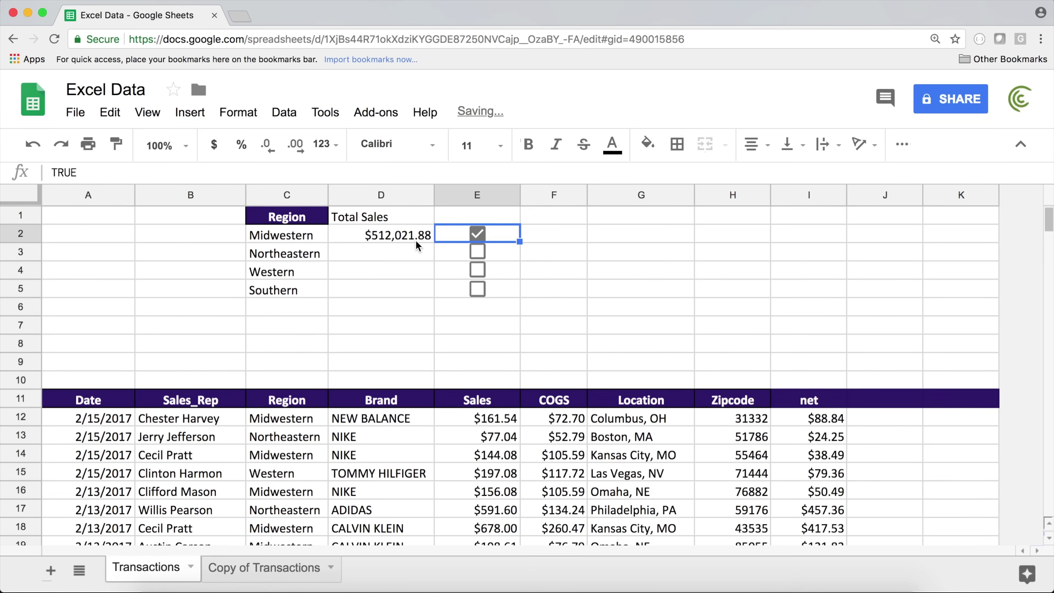
pyautogui.click(412, 235)
pyautogui.click(477, 233)
pyautogui.click(422, 236)
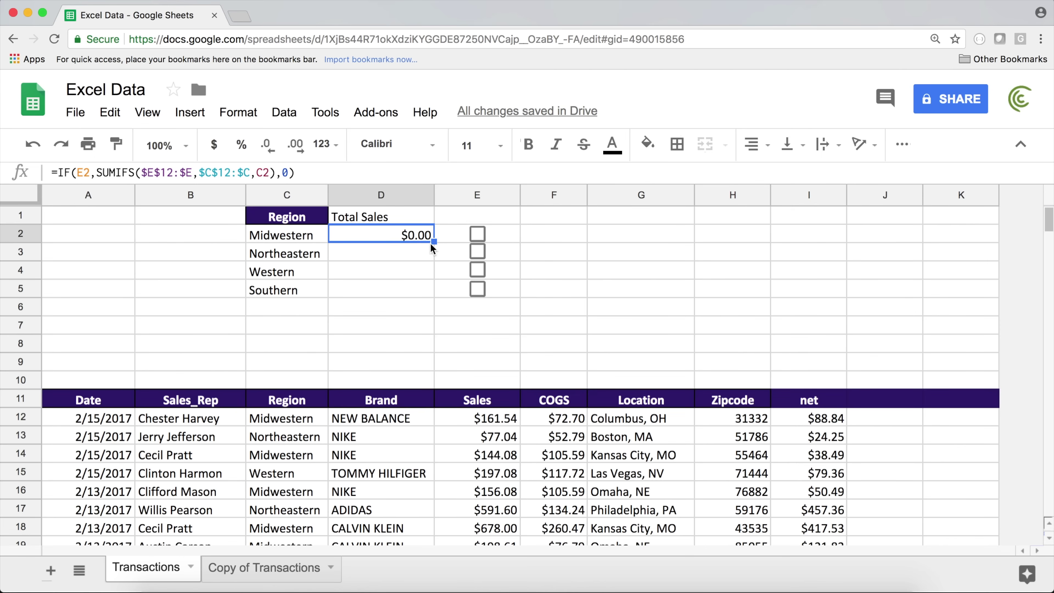
pyautogui.moveTo(433, 241); pyautogui.dragTo(424, 293)
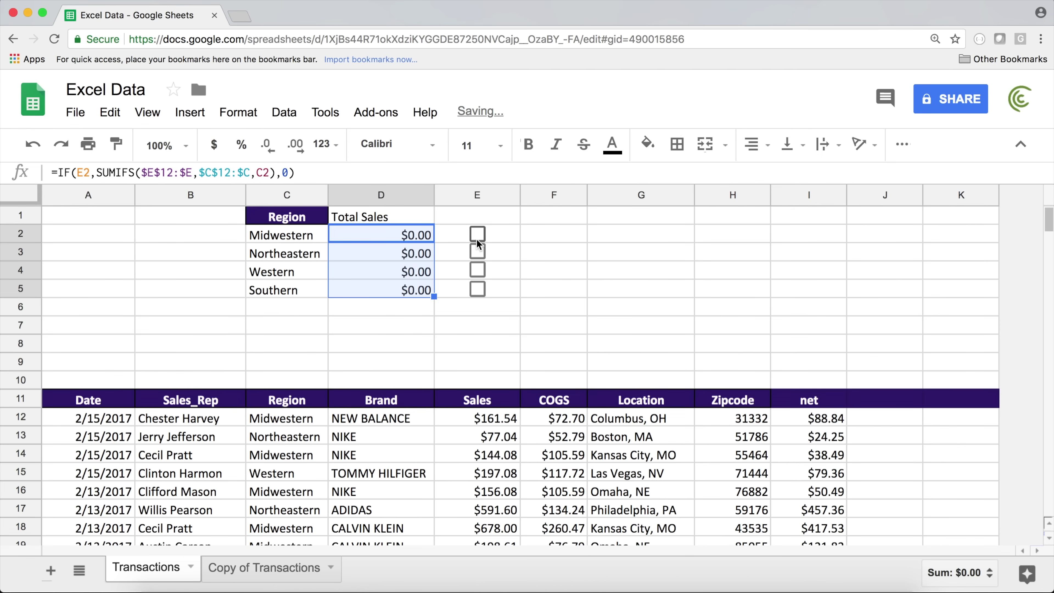
# Tick all four regions, showing $512,021.88, $298,650.28, $217,346.07 and $206,110.25
pyautogui.click(476, 236)
pyautogui.click(480, 268)
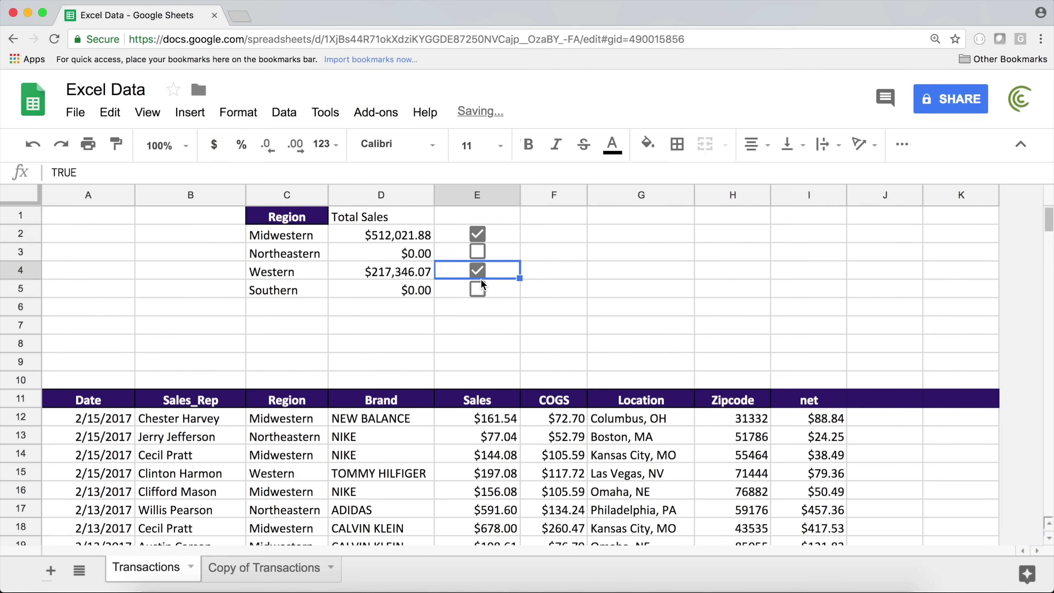
pyautogui.click(481, 290)
pyautogui.click(477, 252)
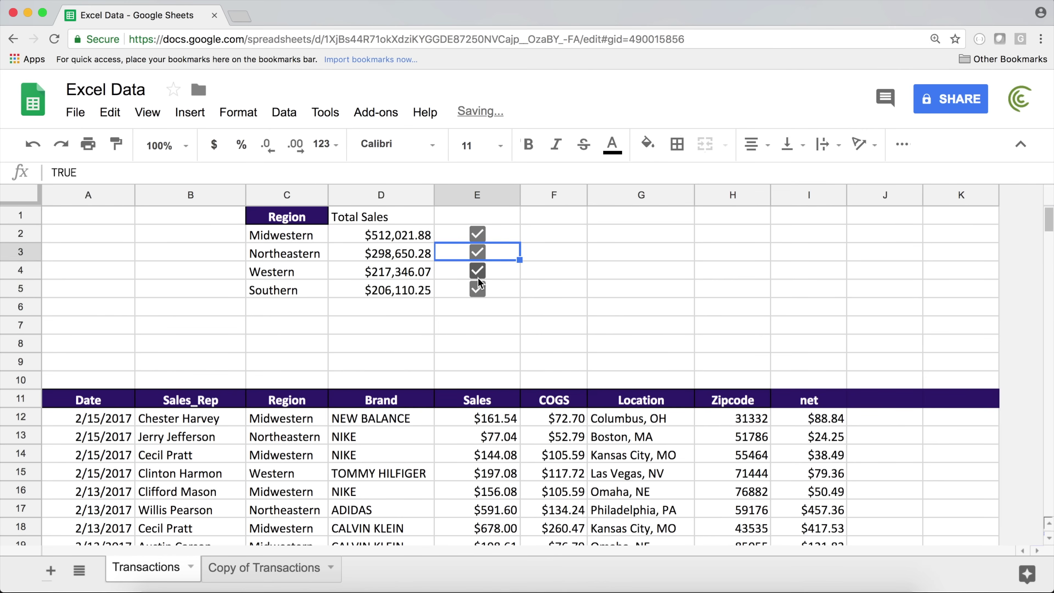
pyautogui.press('Up')
pyautogui.click(280, 331)
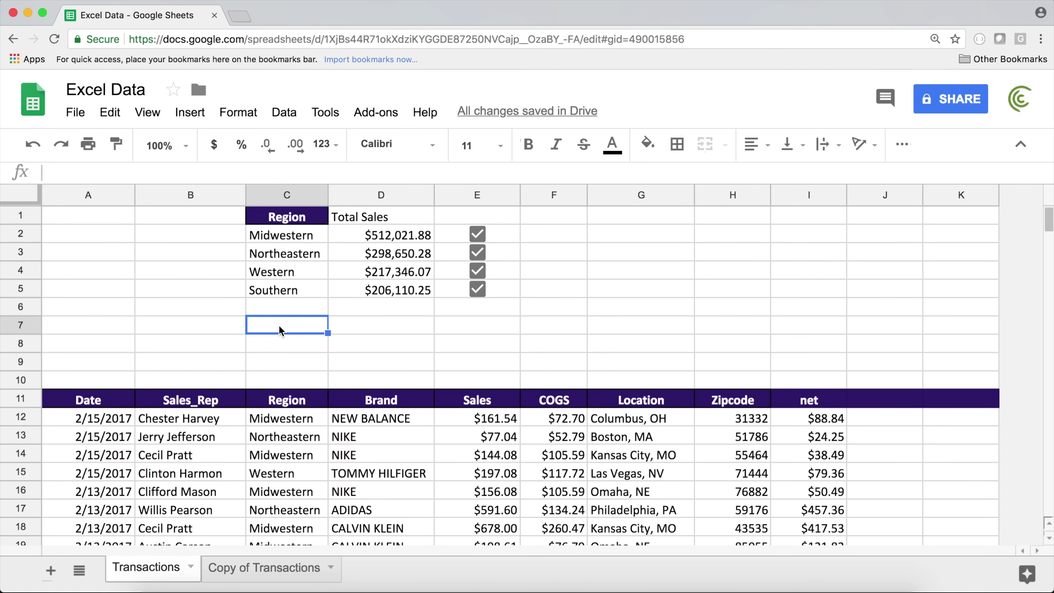
# Label C7 'Grand Total' with =SUM(D2:D5) beside it, then untick Northeastern for $935,478.20
pyautogui.write('Grand Total')
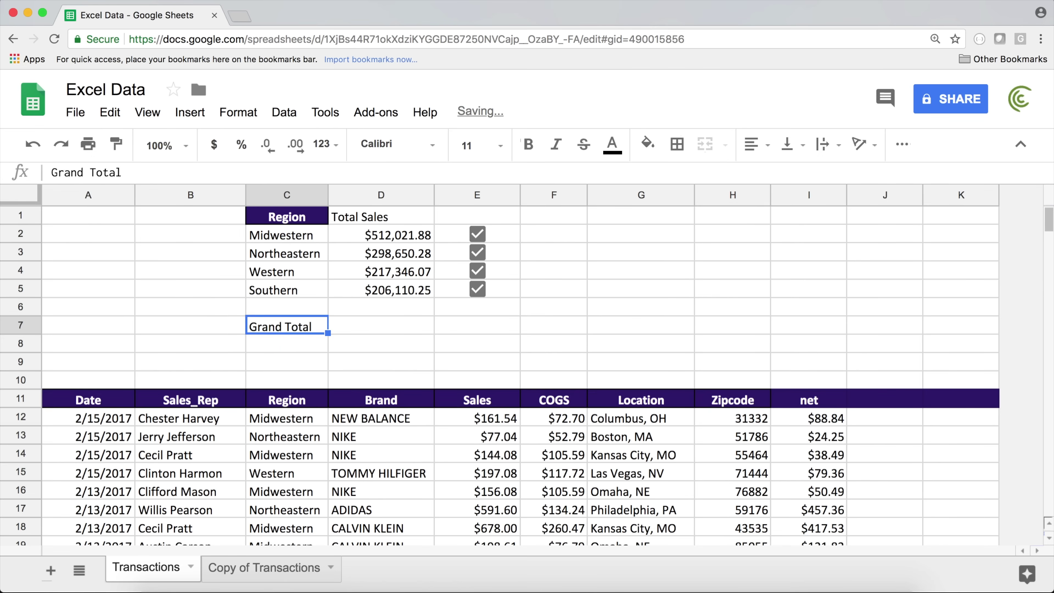
pyautogui.press('Tab')
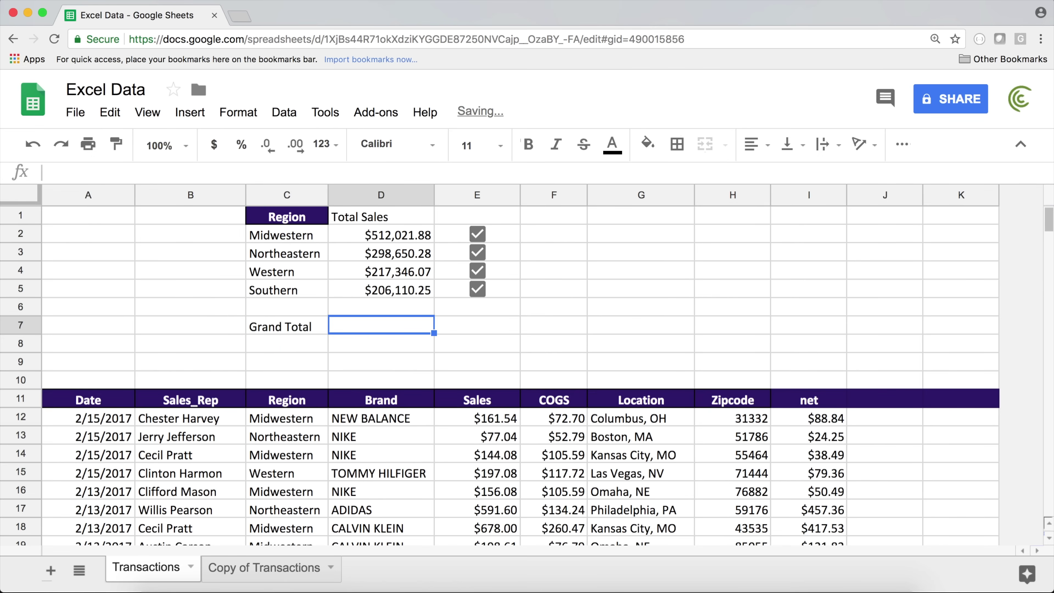
pyautogui.write('=sum')
pyautogui.press('Tab')
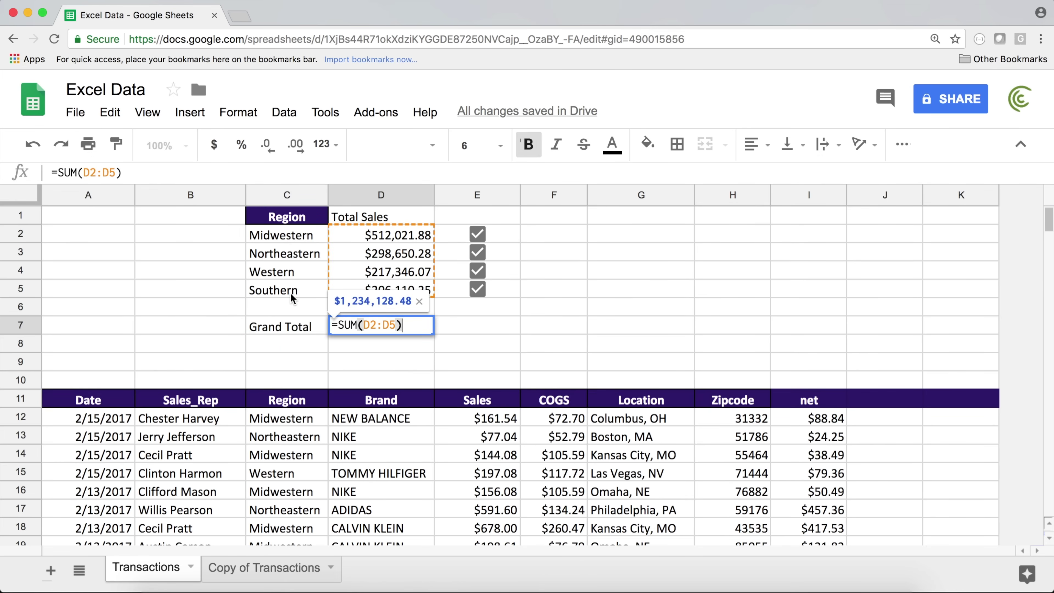
pyautogui.press('Return')
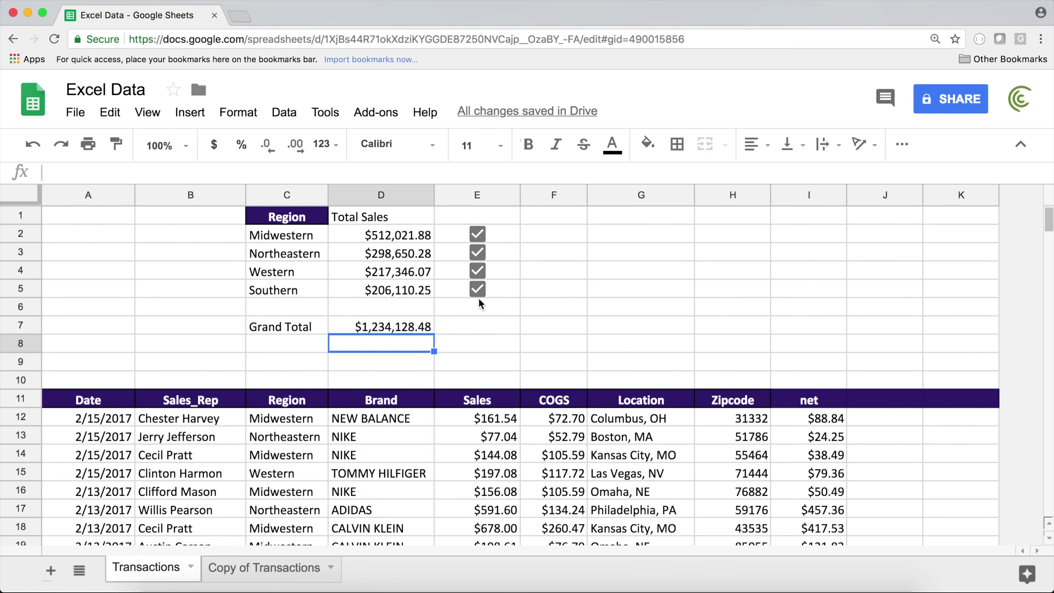
pyautogui.click(477, 252)
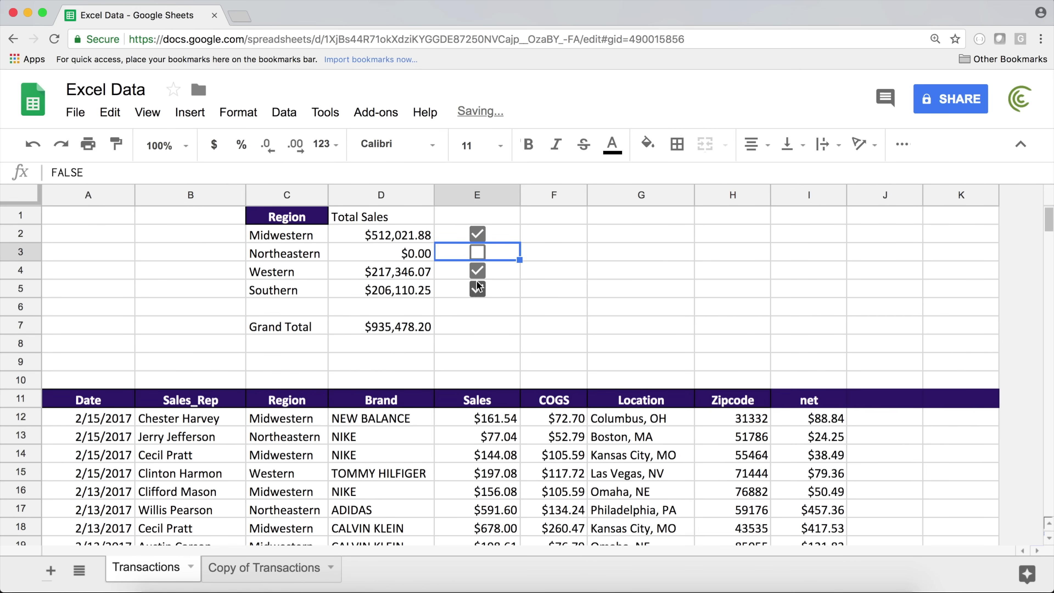
# Untick Southern, Western and Midwestern, toggling Southern to test the totals
pyautogui.click(478, 289)
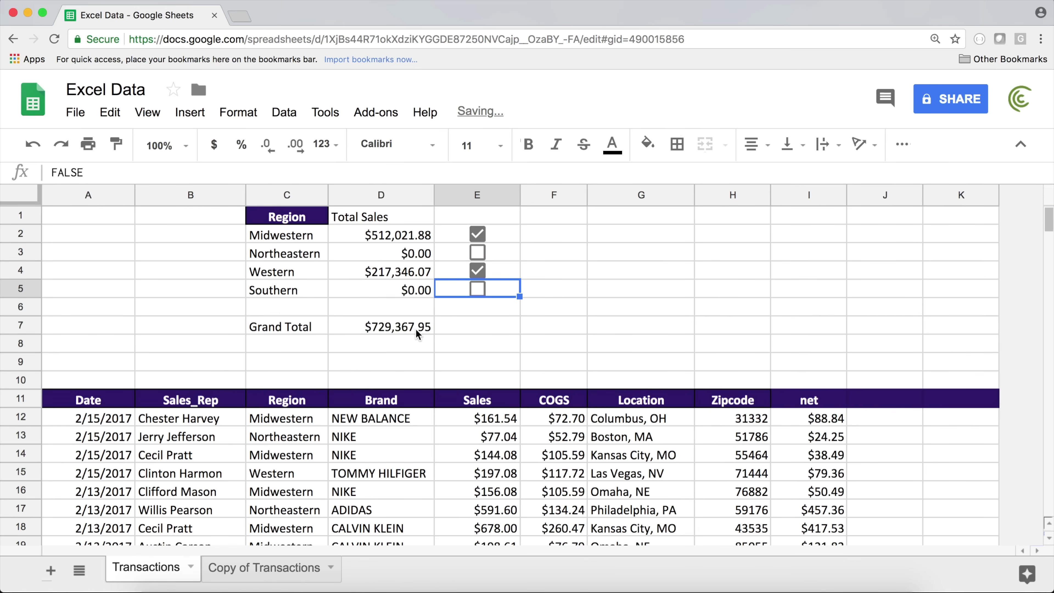
pyautogui.click(480, 270)
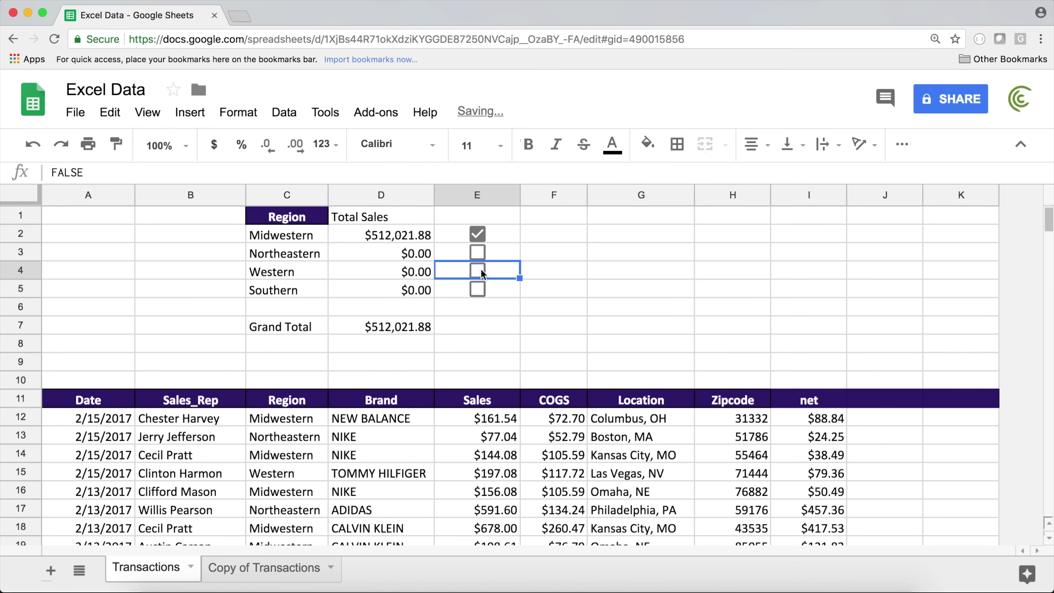
pyautogui.click(477, 234)
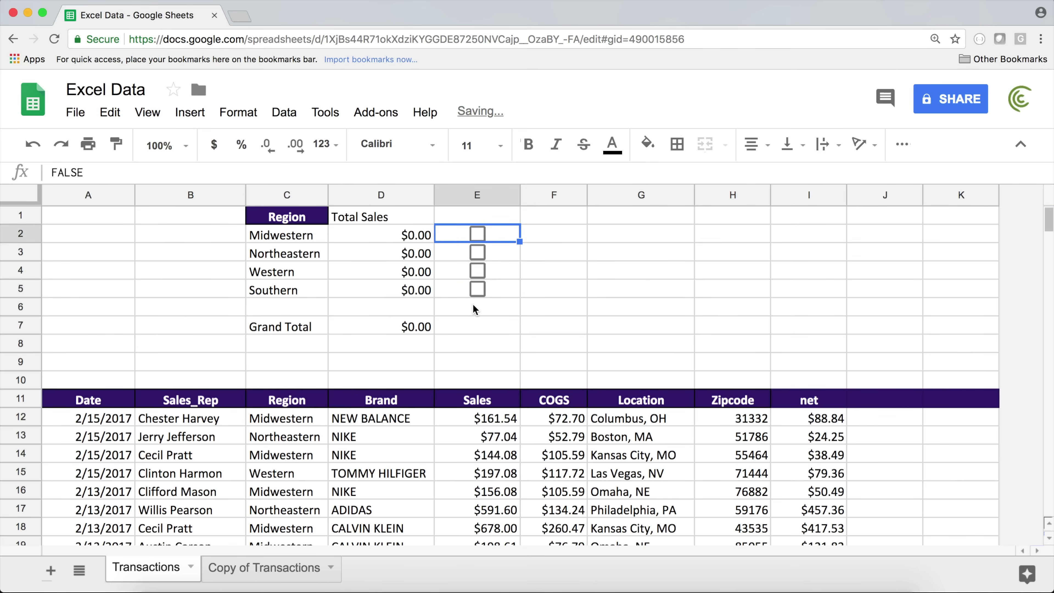
pyautogui.click(477, 289)
pyautogui.click(481, 290)
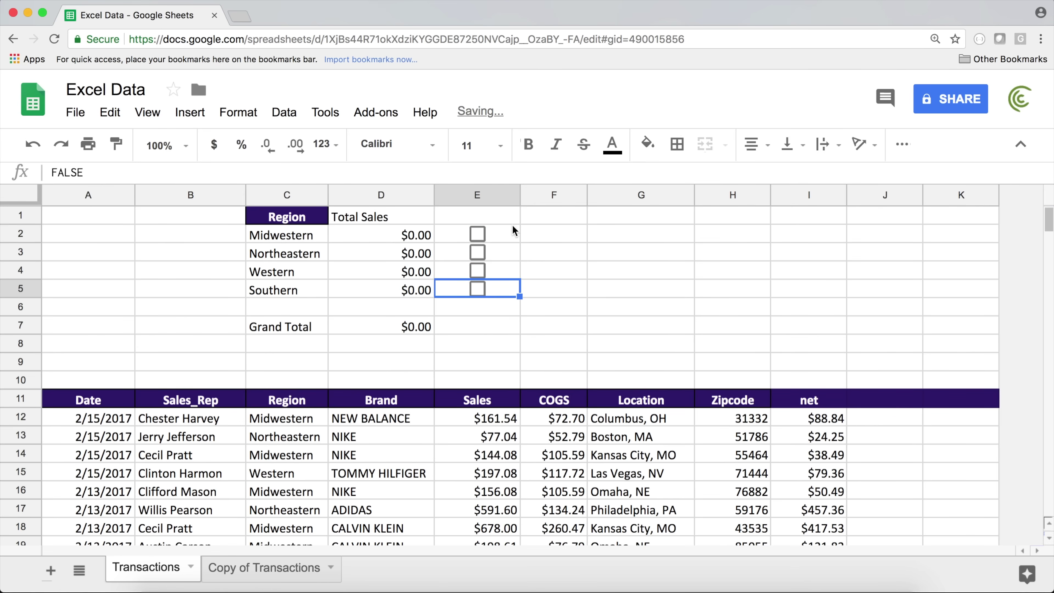
# Tick all four regions to restore $1,234,128.48, then review the D7 and D2 formulas
pyautogui.click(478, 233)
pyautogui.click(478, 252)
pyautogui.click(478, 271)
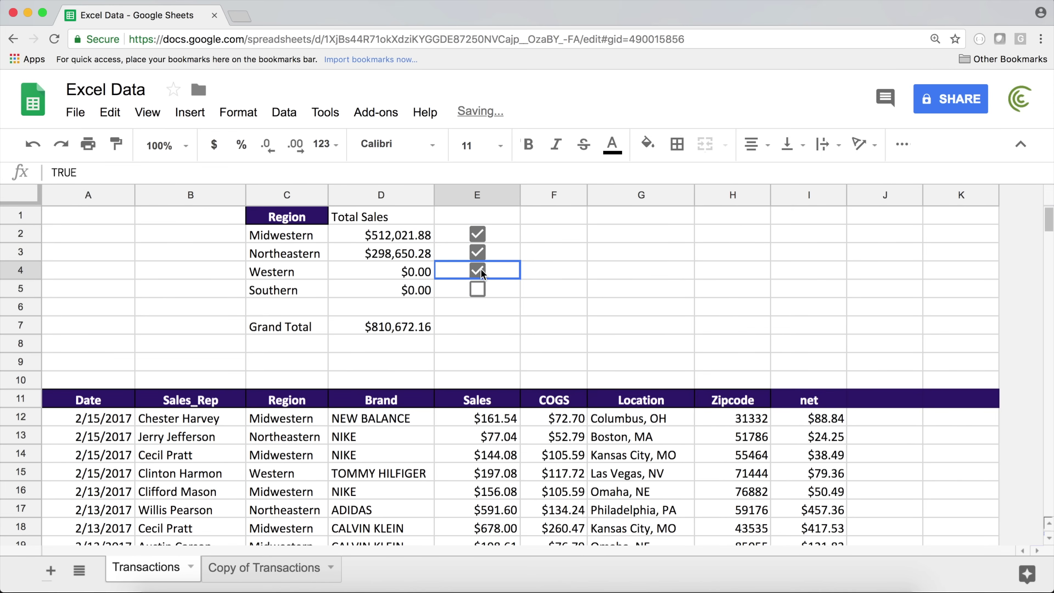
pyautogui.click(478, 289)
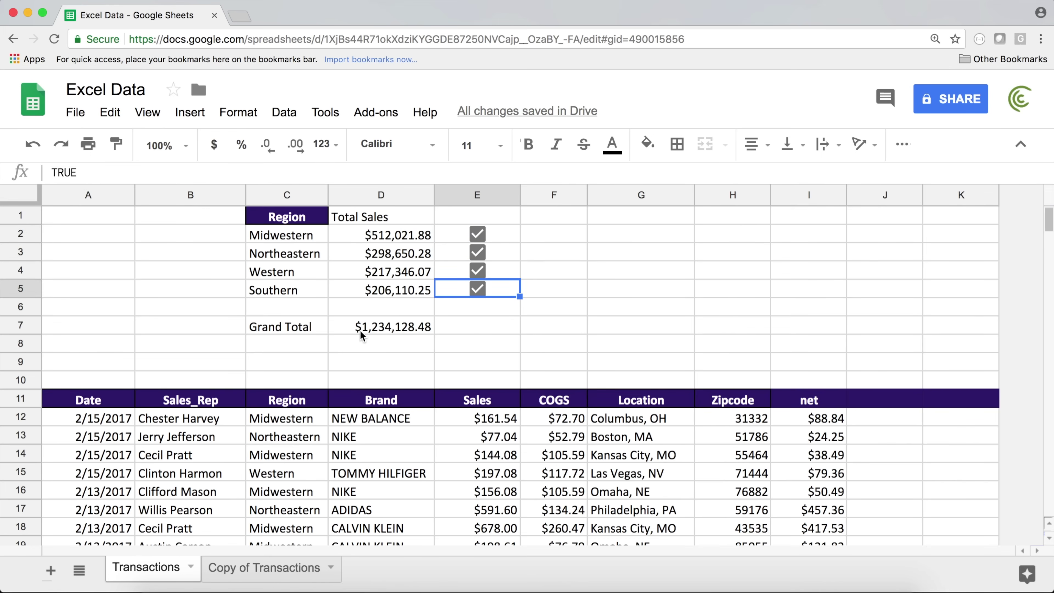
pyautogui.click(370, 334)
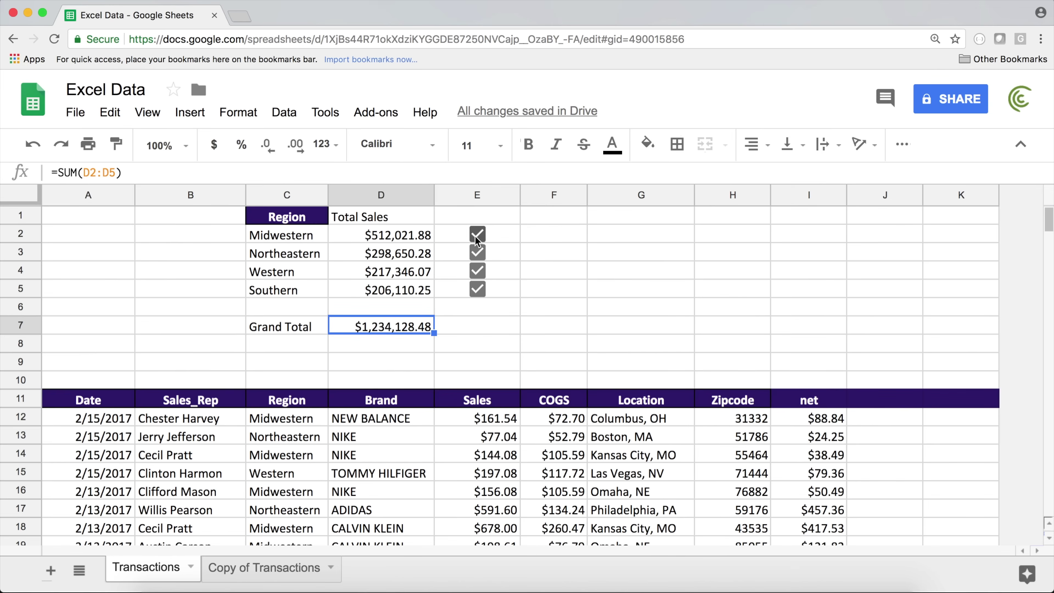
pyautogui.click(397, 240)
# Strip the IF condition and trailing 0 from D2, leaving plain SUMIFS, and fill it to D5
pyautogui.doubleClick(376, 240)
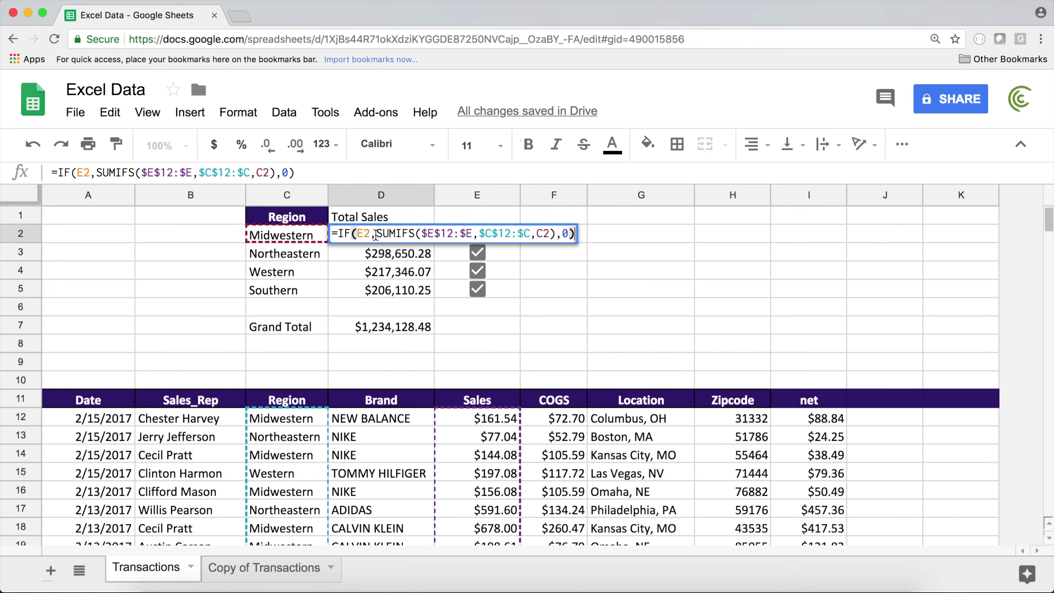
pyautogui.moveTo(376, 234); pyautogui.dragTo(338, 232)
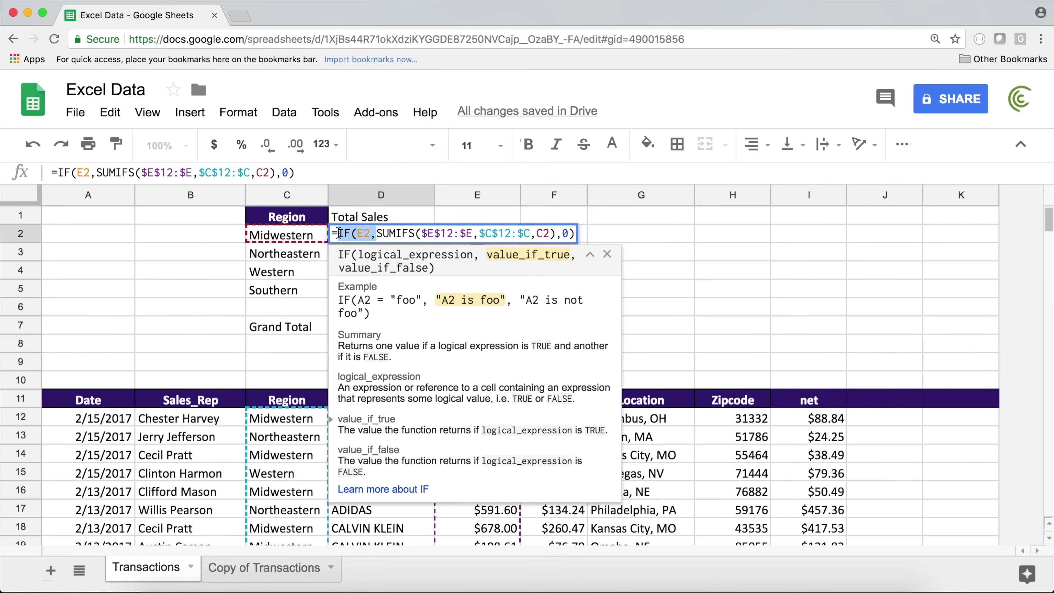
pyautogui.press('BackSpace')
pyautogui.moveTo(519, 234); pyautogui.dragTo(539, 235)
pyautogui.press('BackSpace')
pyautogui.press('Return')
pyautogui.click(414, 239)
pyautogui.moveTo(434, 241); pyautogui.dragTo(420, 288)
# Review the SUMIFS formulas in D2, D3 and D4 without changing them
pyautogui.doubleClick(397, 239)
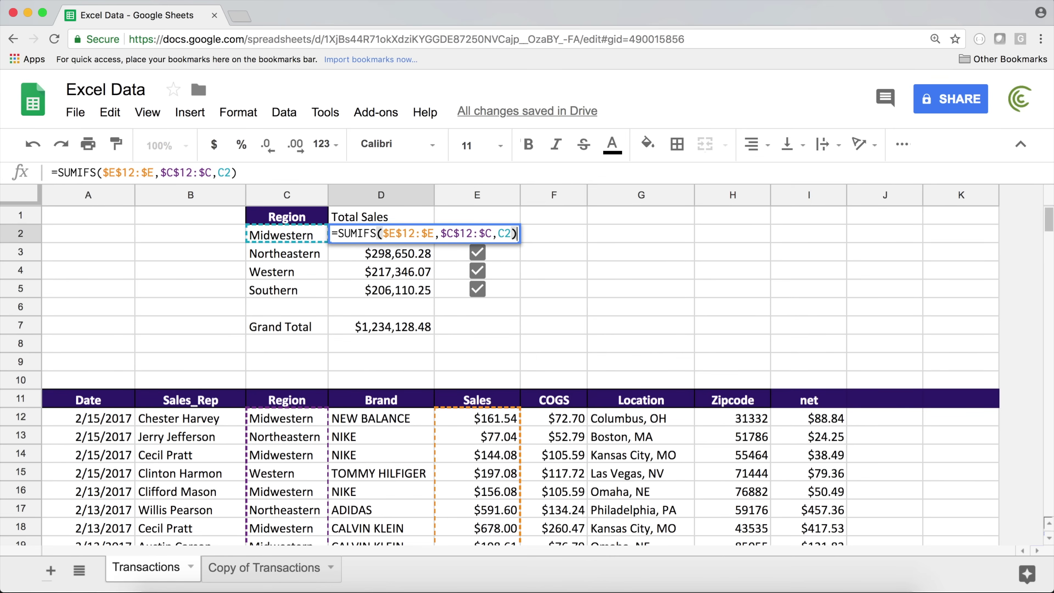
pyautogui.press('Escape')
pyautogui.doubleClick(394, 253)
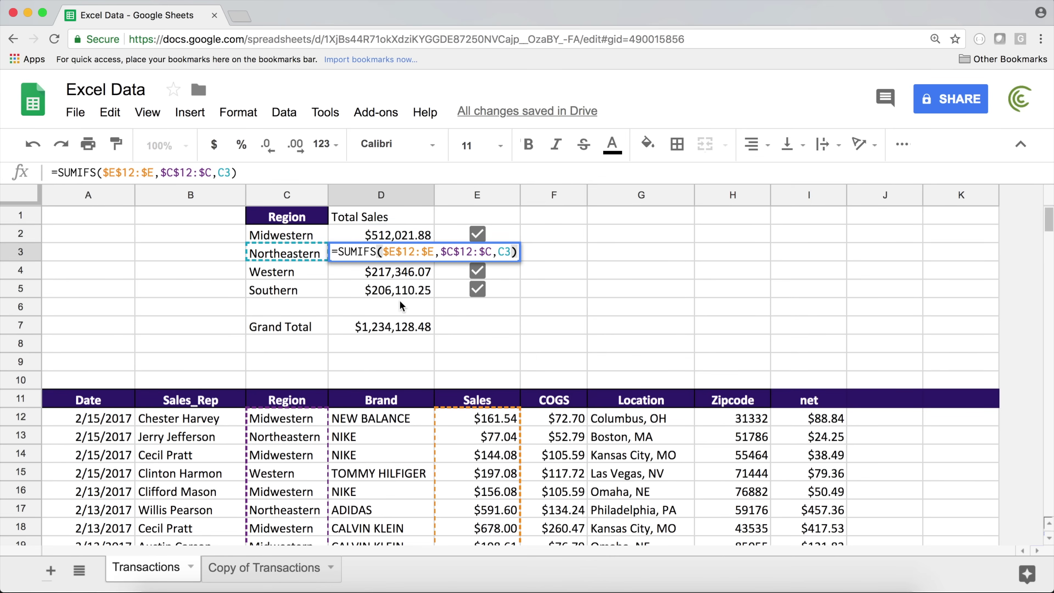
pyautogui.press('Escape')
pyautogui.click(396, 272)
pyautogui.doubleClick(394, 269)
pyautogui.press('Escape')
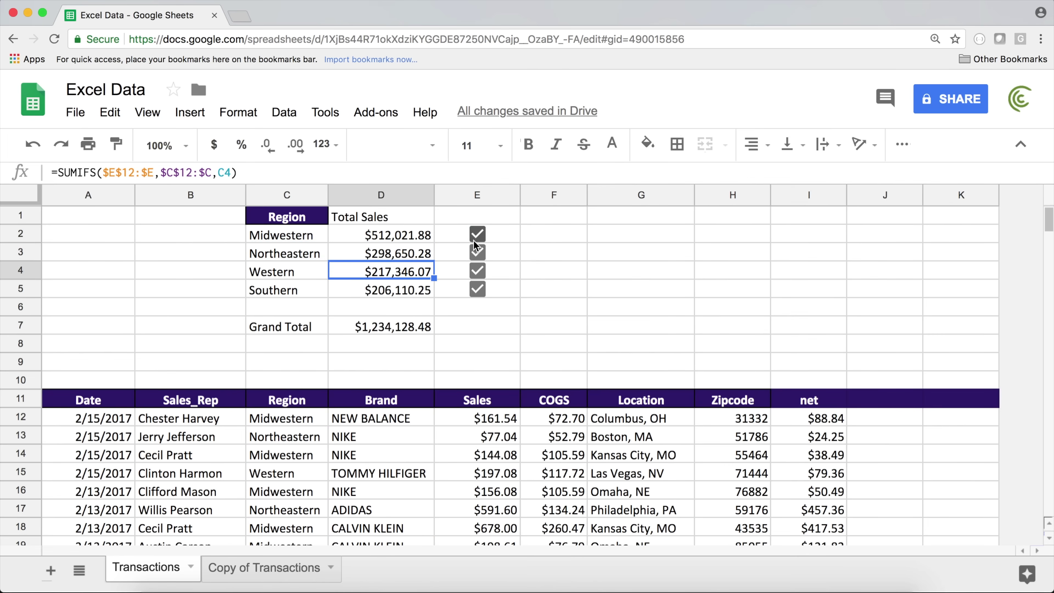
# Untick all regions, tick Midwestern and Western, and inspect the unchanged Grand Total formula
pyautogui.click(477, 233)
pyautogui.click(477, 252)
pyautogui.click(478, 270)
pyautogui.click(477, 289)
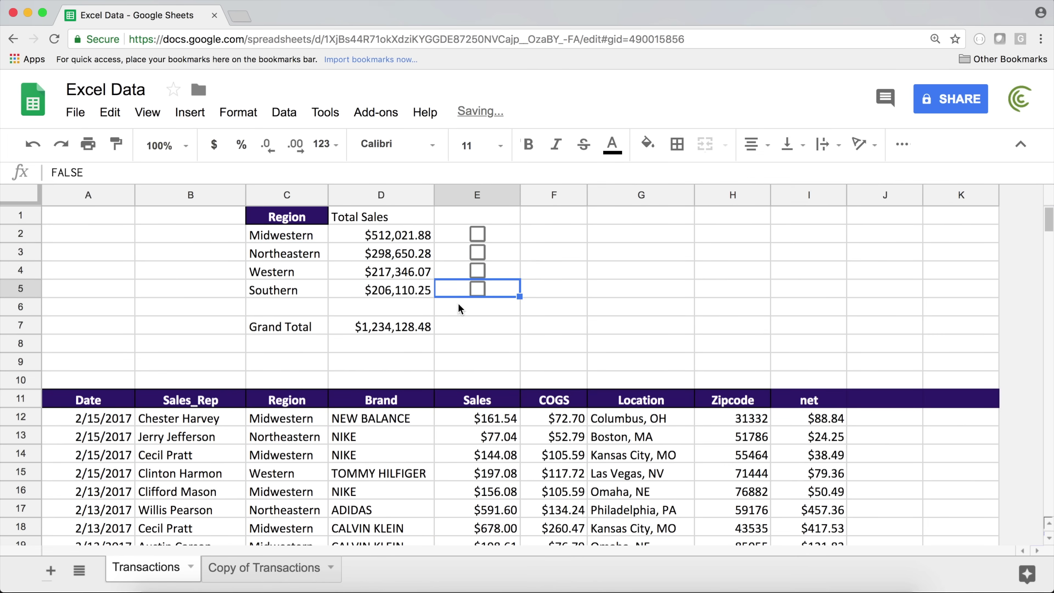
pyautogui.click(477, 234)
pyautogui.click(478, 271)
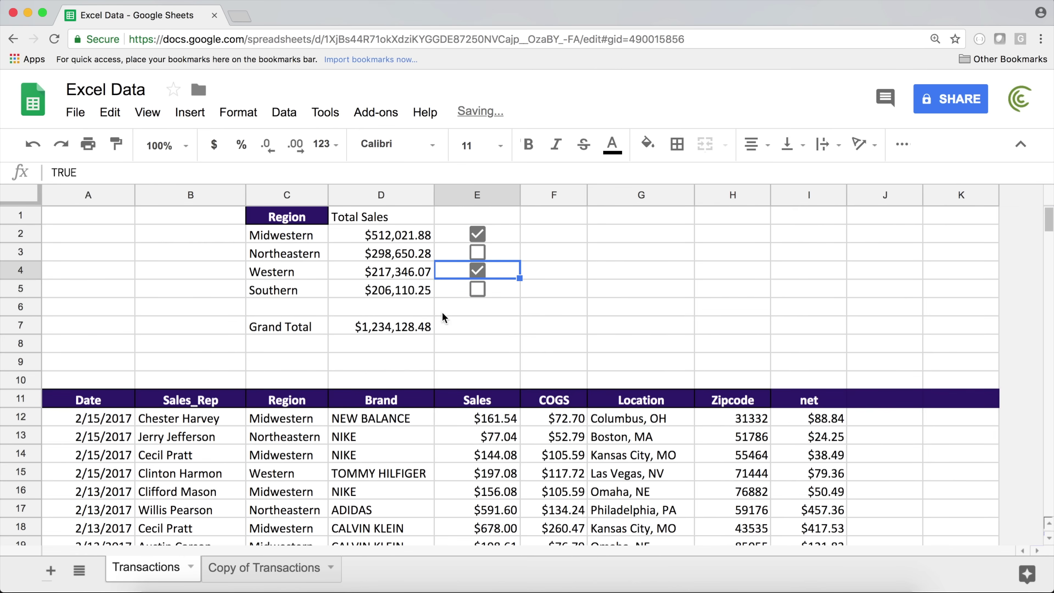
pyautogui.click(394, 328)
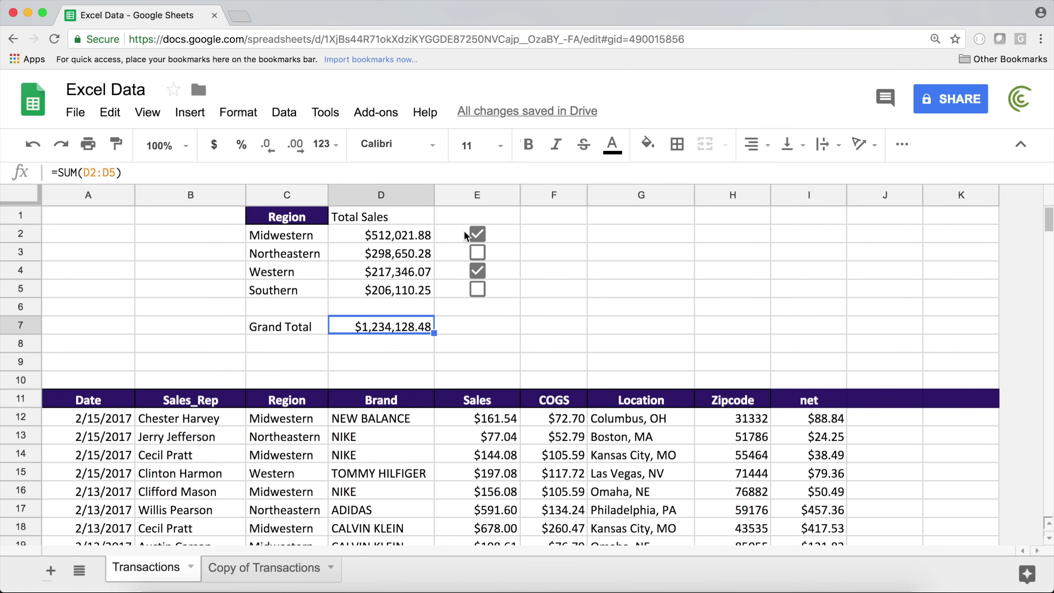
# Untick the regions, clear D7 and start =SUMIFS( with sum range D2:D5
pyautogui.moveTo(450, 235); pyautogui.dragTo(446, 273)
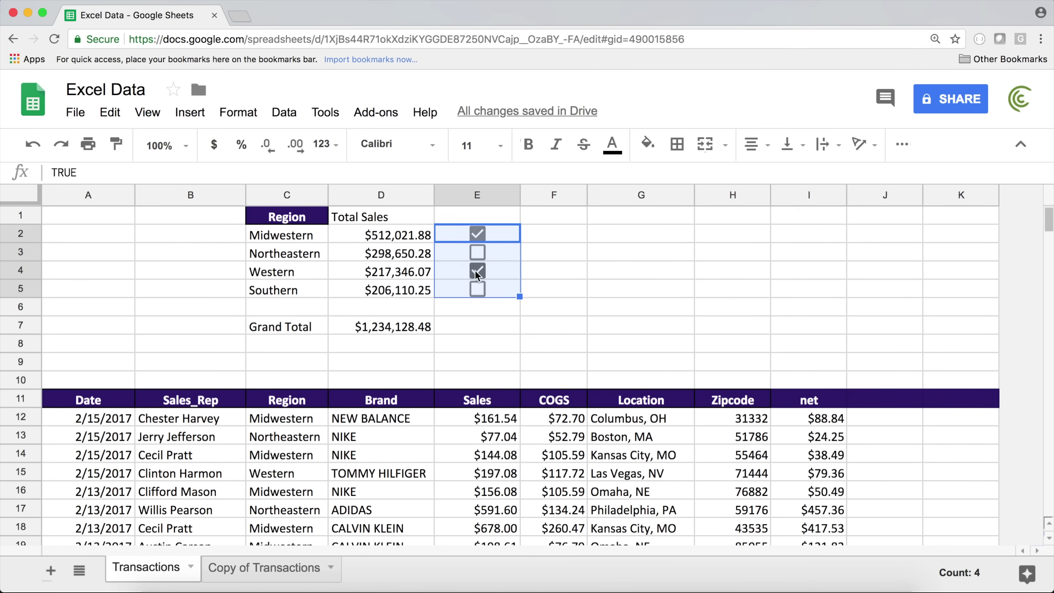
pyautogui.click(477, 270)
pyautogui.click(477, 233)
pyautogui.click(390, 327)
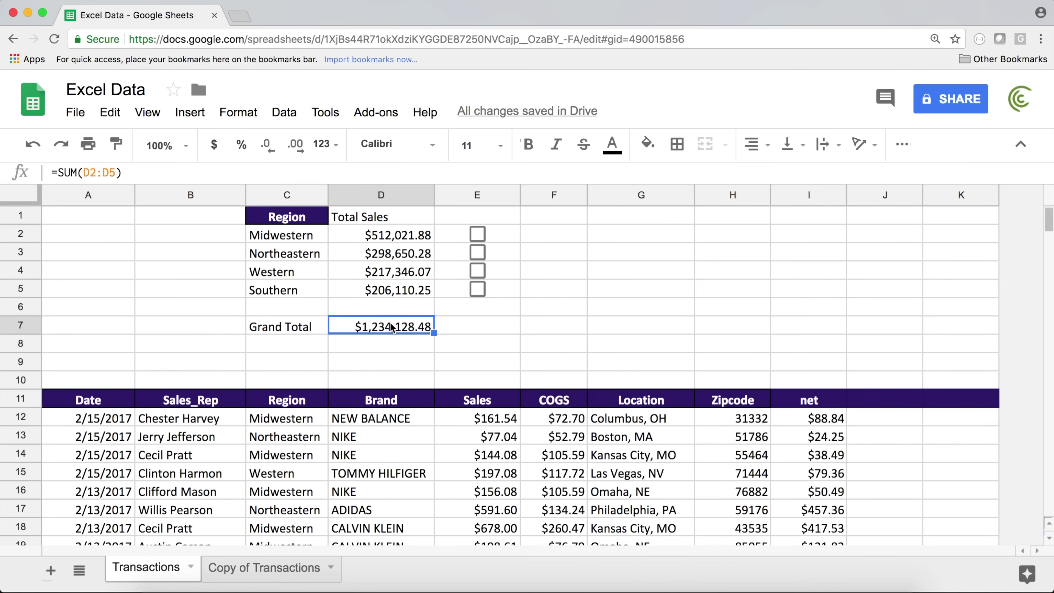
pyautogui.press('BackSpace')
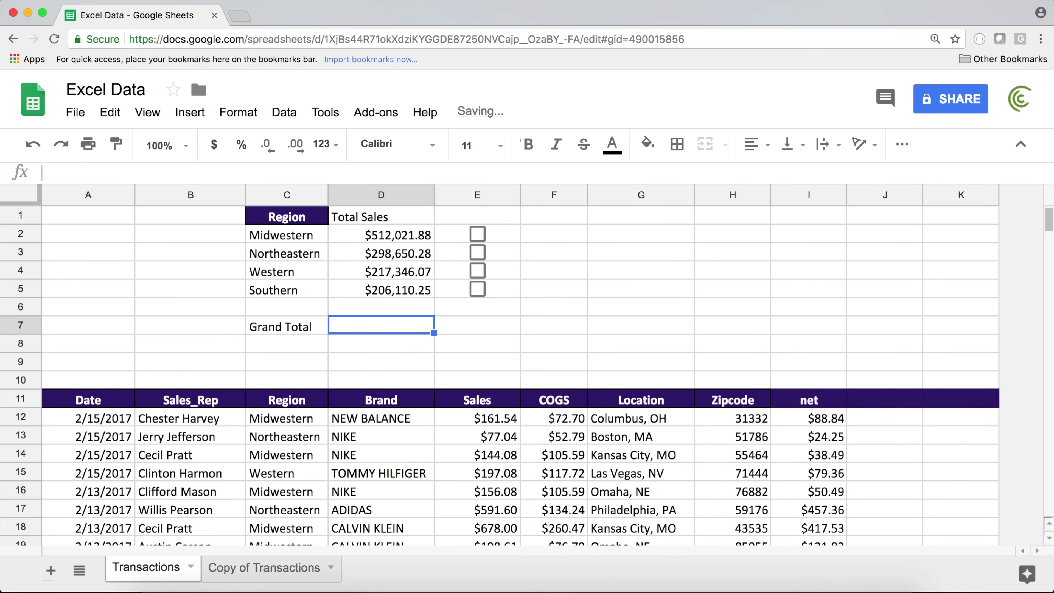
pyautogui.write('=SUMIFS')
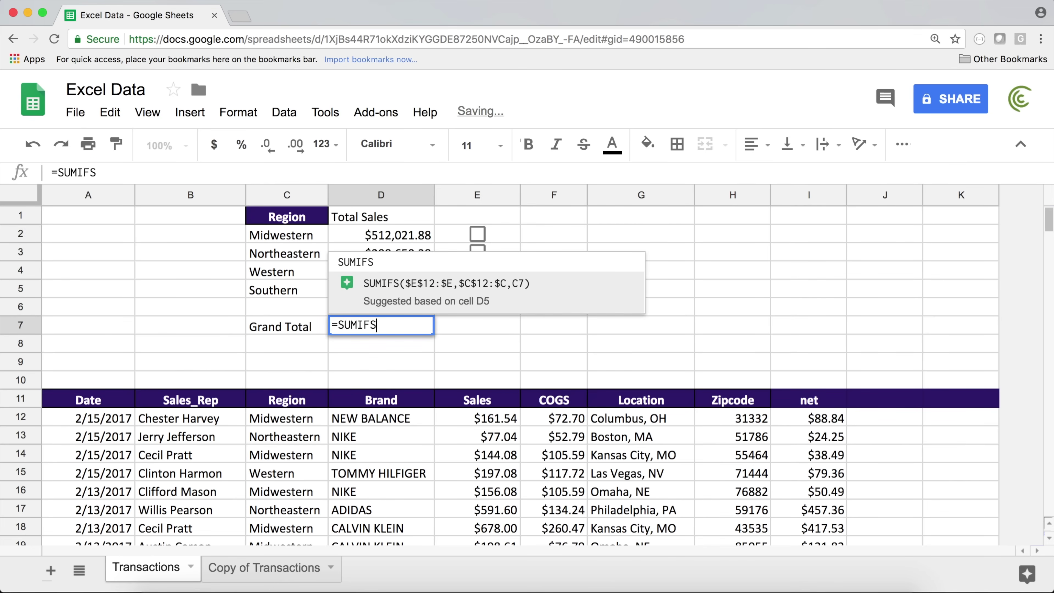
pyautogui.write('(')
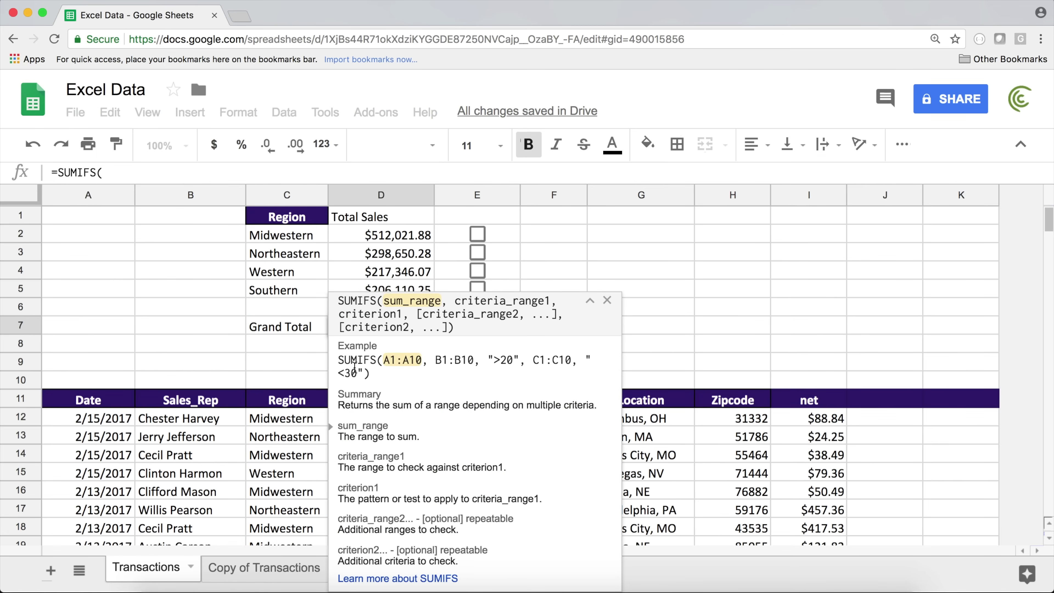
pyautogui.moveTo(384, 237); pyautogui.dragTo(387, 292)
# Complete the Grand Total as =SUMIFS(D2:D5,E2:E5,TRUE)
pyautogui.write(',')
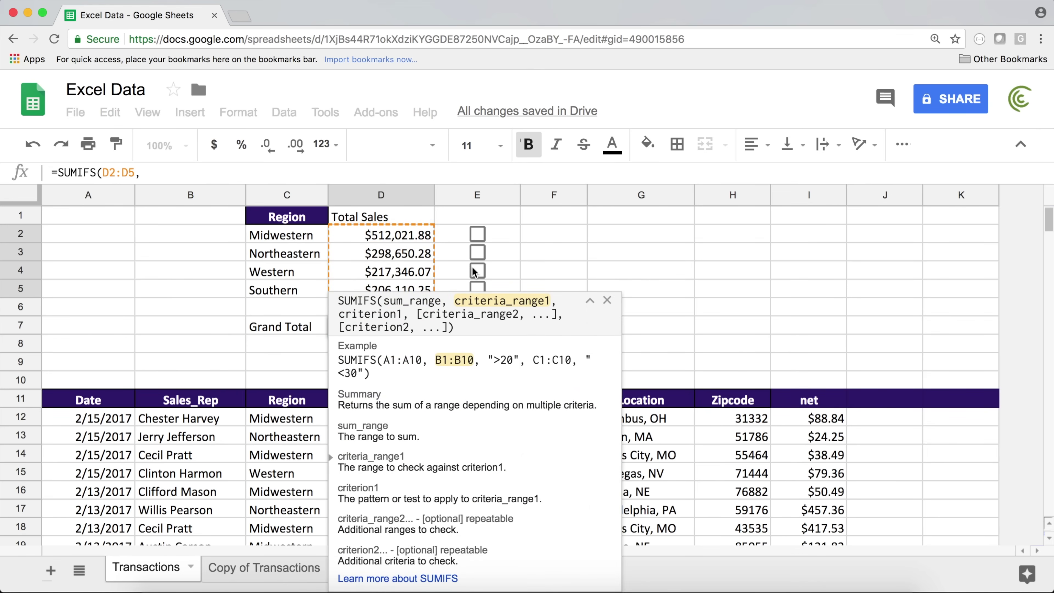
pyautogui.click(500, 236)
pyautogui.moveTo(500, 235); pyautogui.dragTo(496, 286)
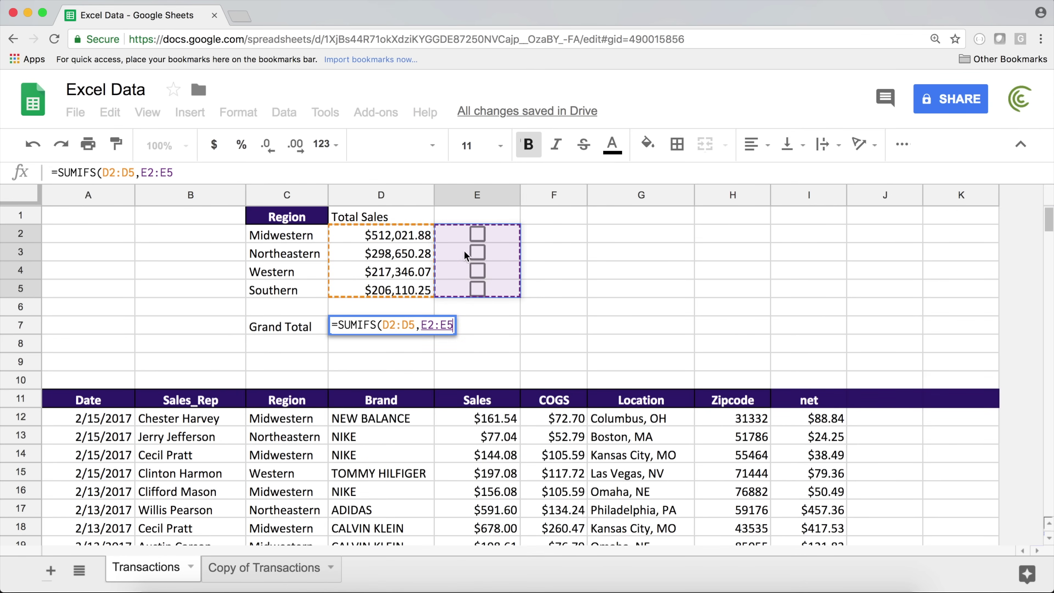
pyautogui.write(',')
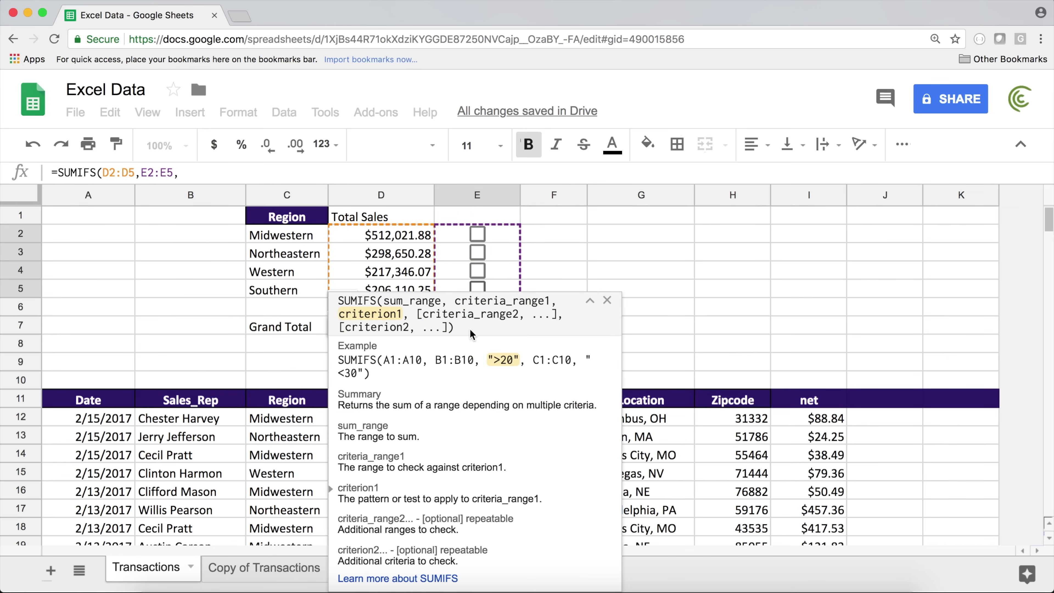
pyautogui.click(207, 173)
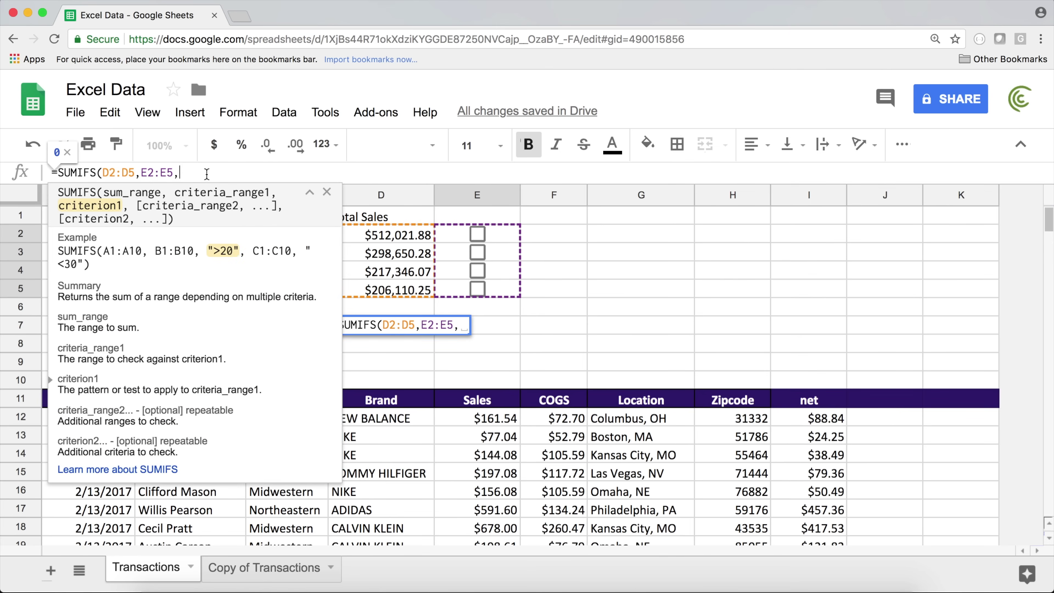
pyautogui.write('TRUE')
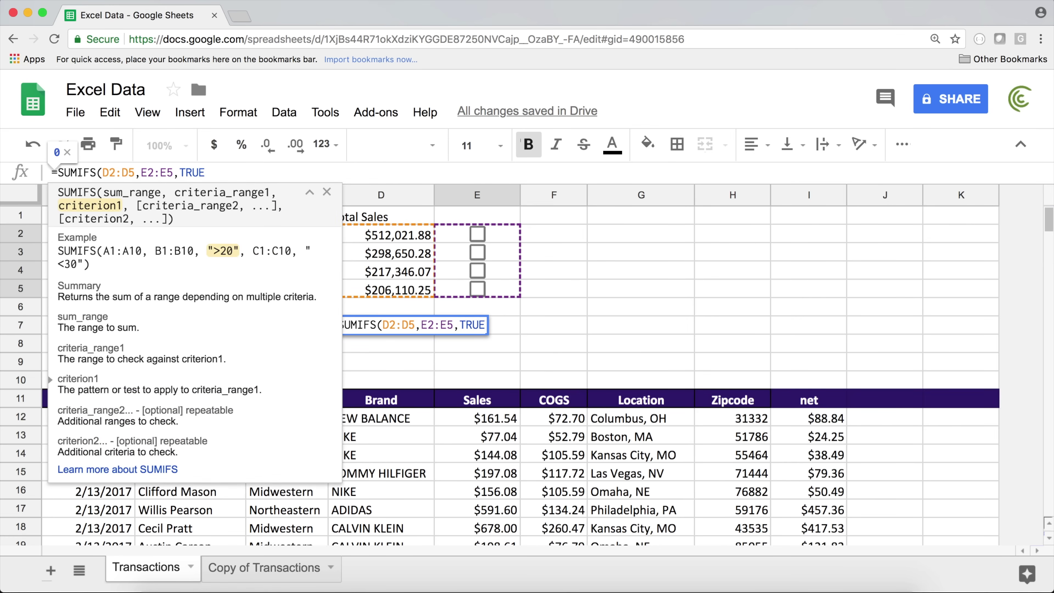
pyautogui.write(')')
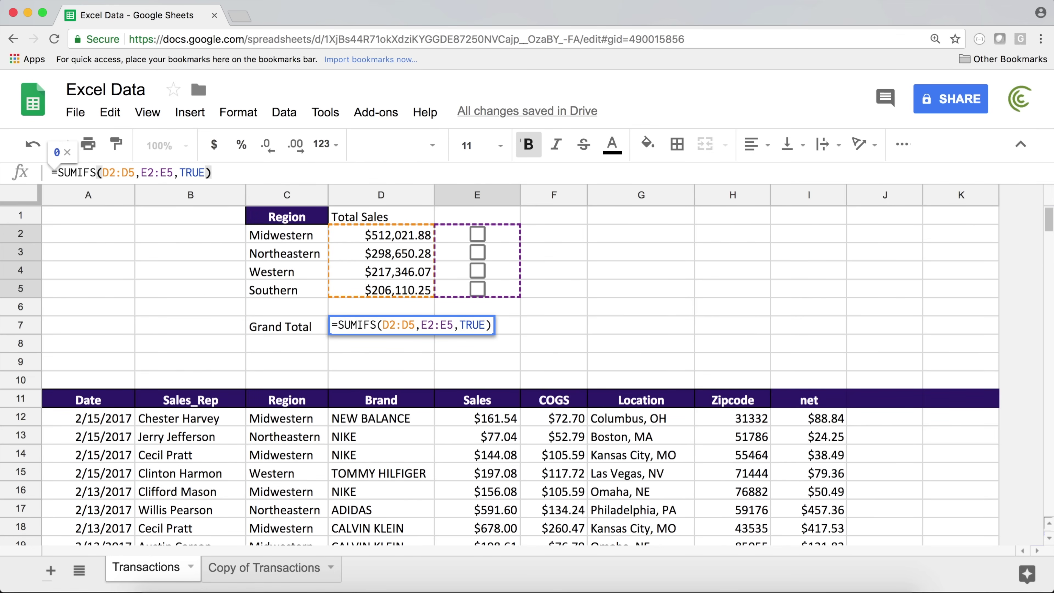
pyautogui.press('Return')
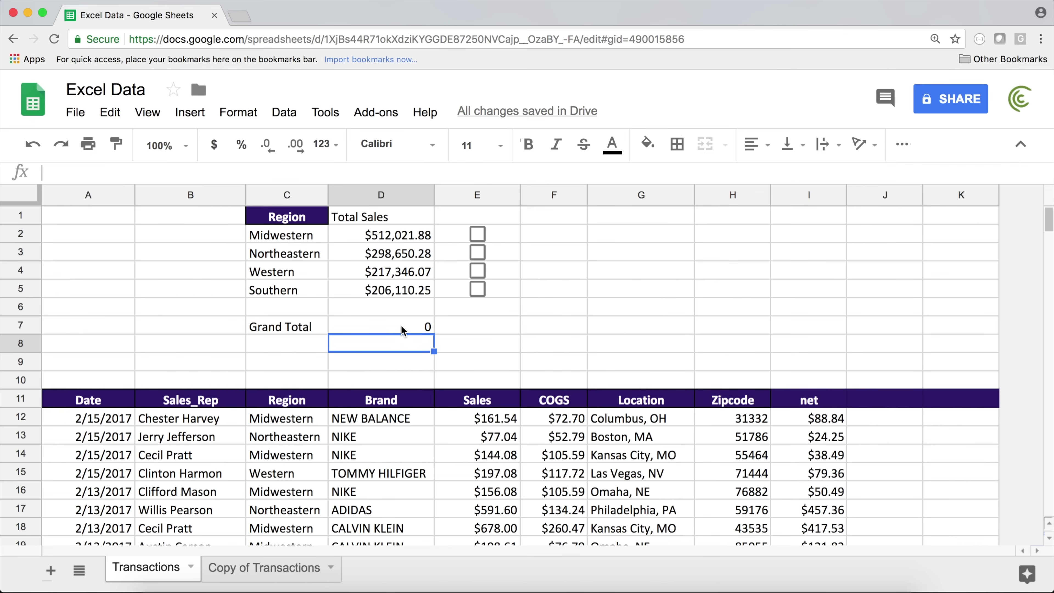
# Tick Midwestern, Western and Southern, and format the Grand Total as $ currency
pyautogui.click(481, 234)
pyautogui.click(479, 269)
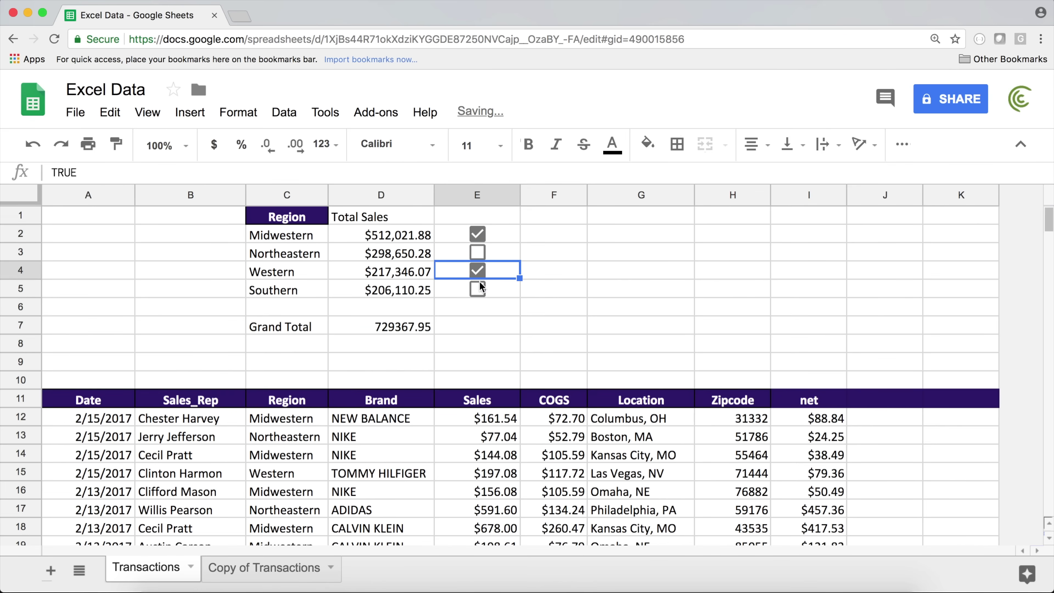
pyautogui.click(480, 292)
pyautogui.click(404, 332)
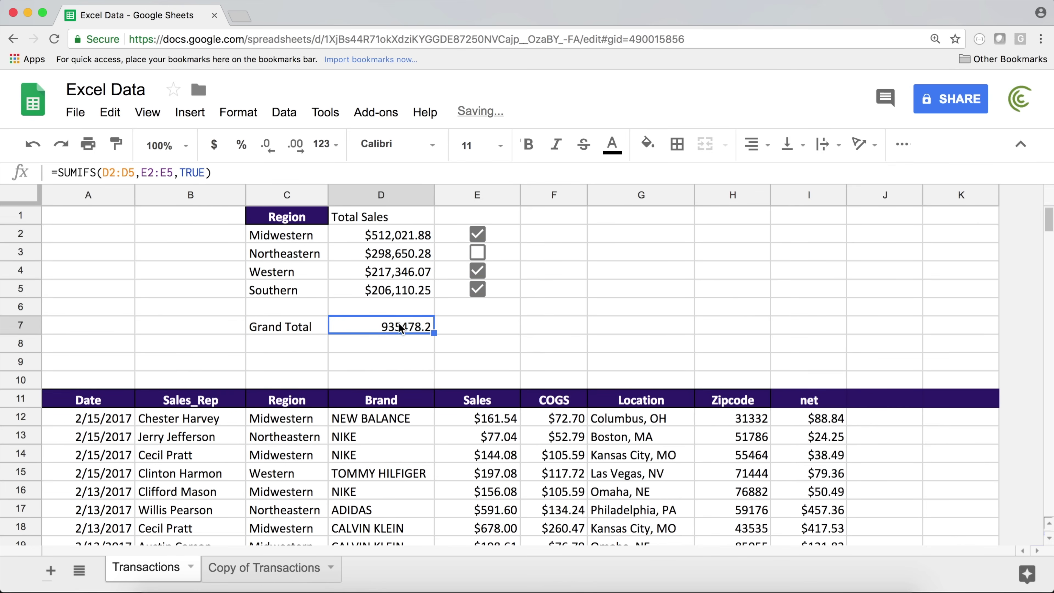
pyautogui.click(214, 144)
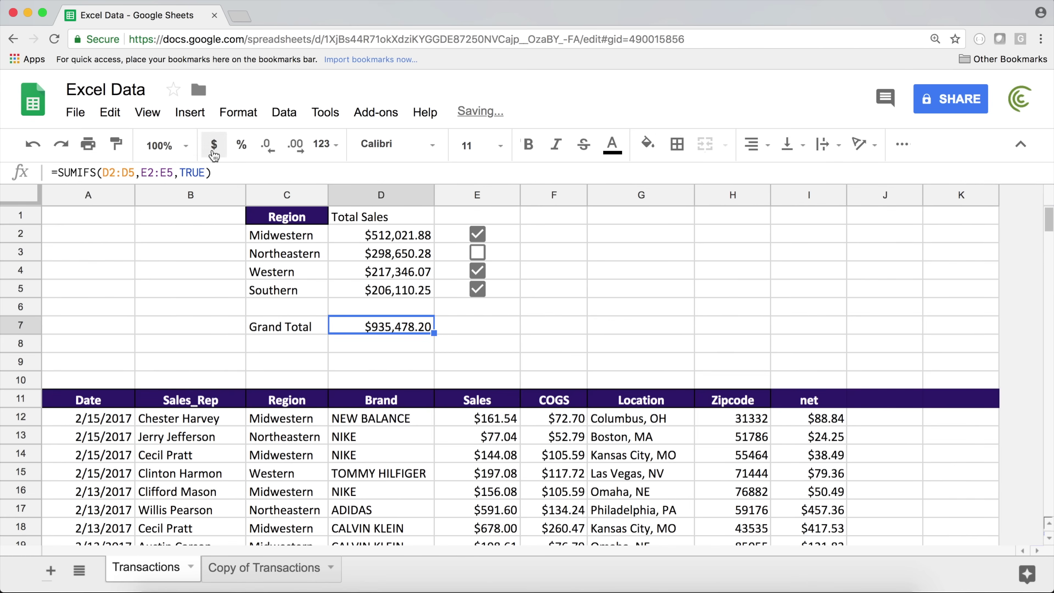
# Toggle the Western, Northeastern and Southern boxes to test the conditional Grand Total
pyautogui.click(480, 274)
pyautogui.click(478, 256)
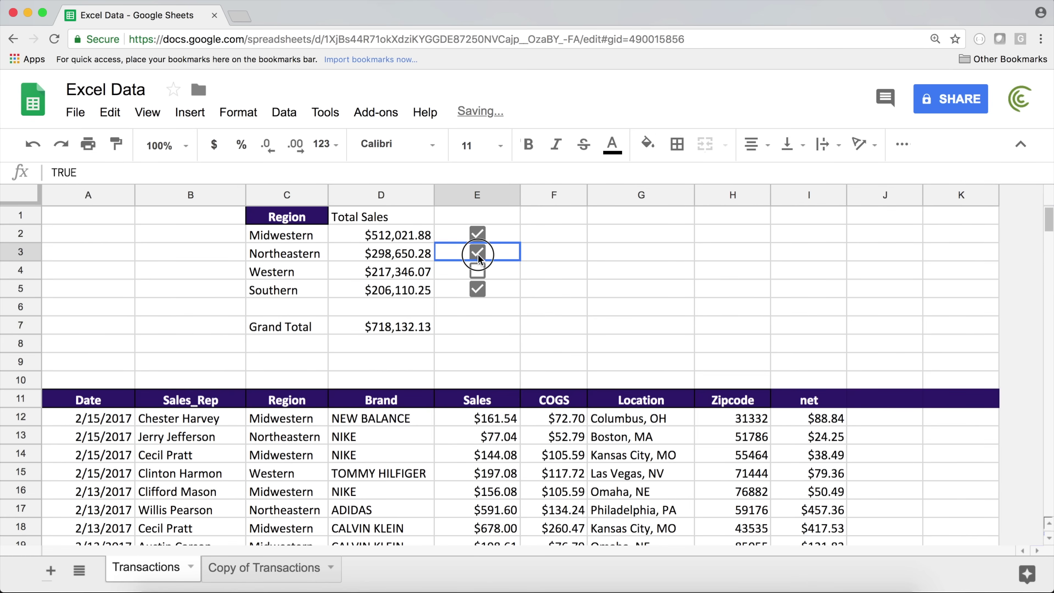
pyautogui.click(478, 291)
pyautogui.click(478, 274)
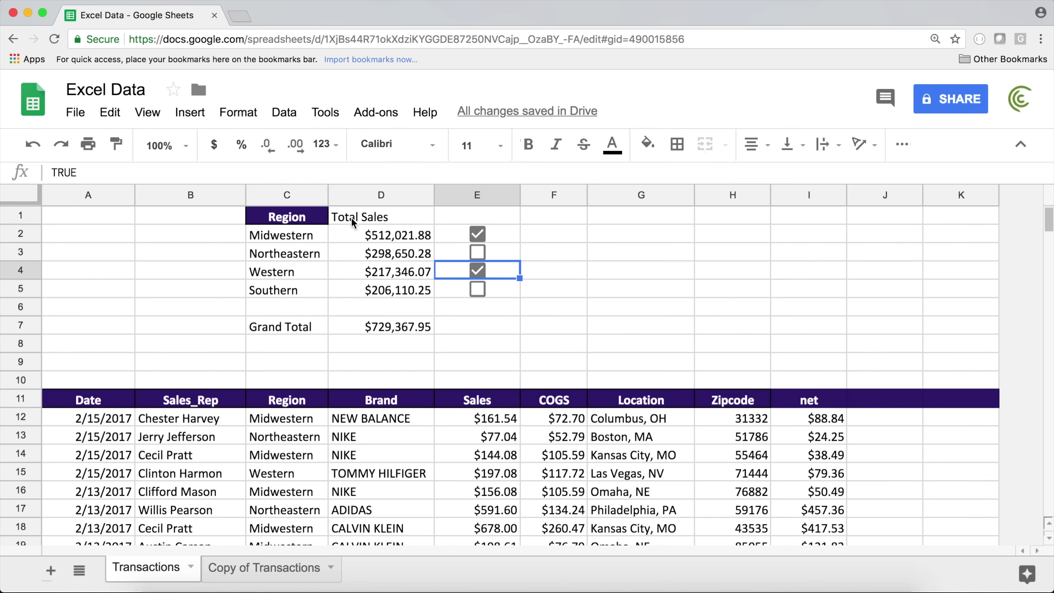
pyautogui.click(288, 220)
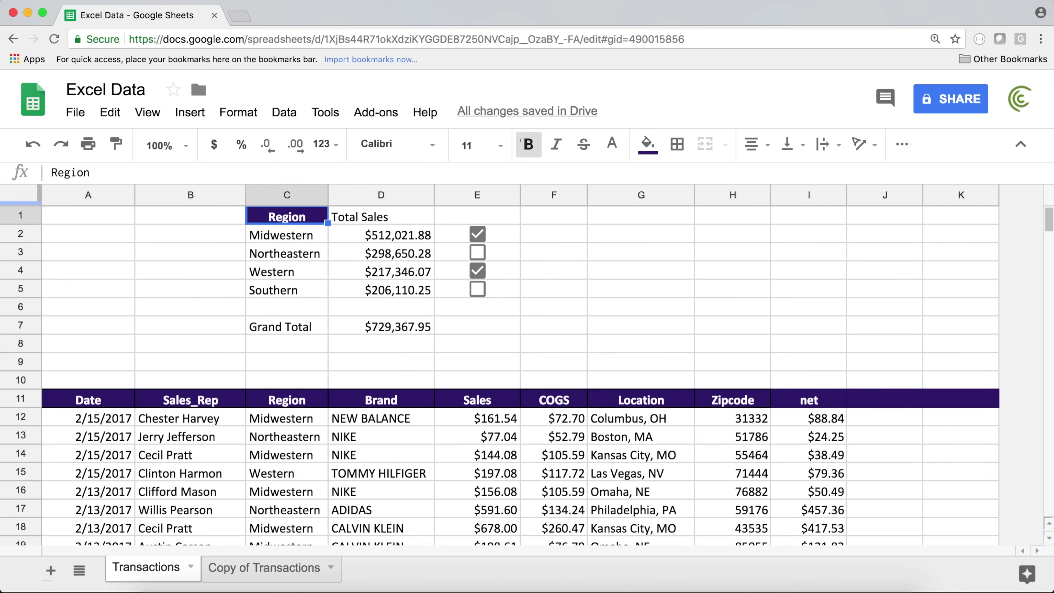
# Paint the Region header's purple style onto the D1:E1 headers
pyautogui.click(114, 148)
pyautogui.moveTo(398, 216); pyautogui.dragTo(477, 216)
pyautogui.click(471, 332)
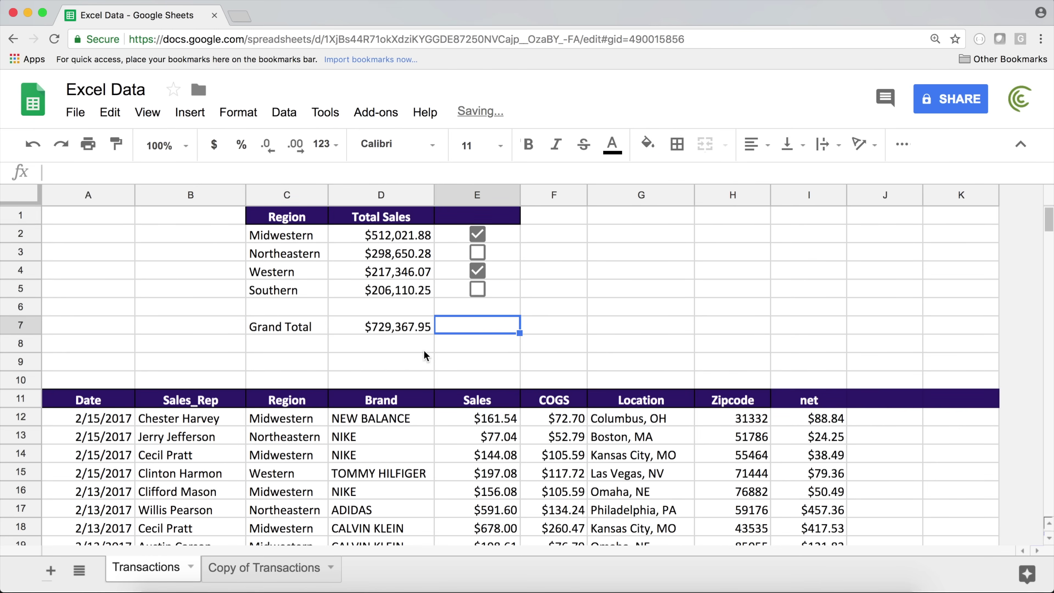
# Paint the header style onto the Grand Total label in C7, then toggle Midwestern to confirm
pyautogui.click(287, 216)
pyautogui.click(116, 144)
pyautogui.click(309, 332)
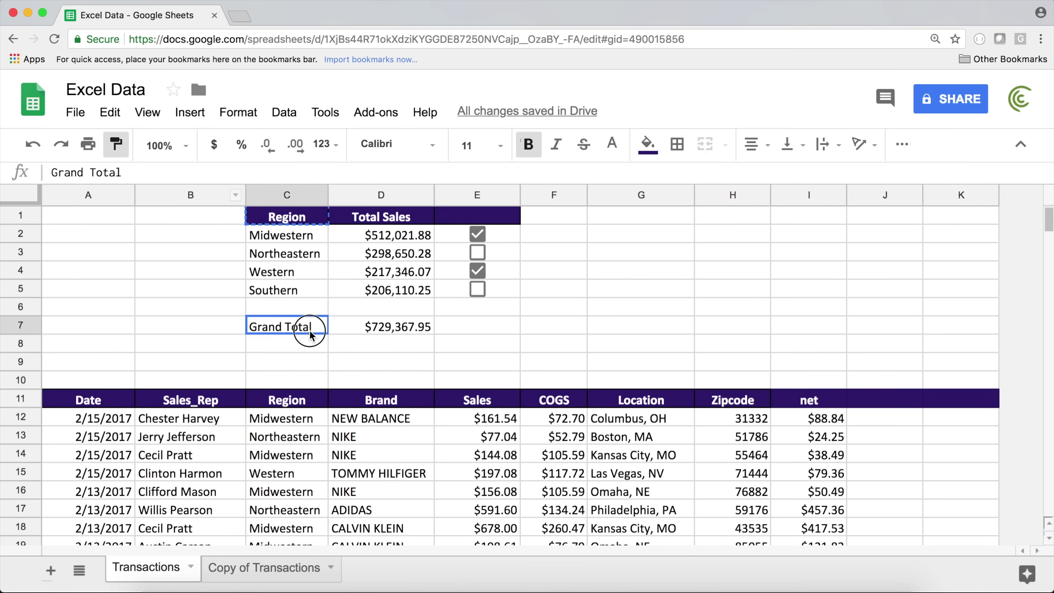
pyautogui.click(475, 331)
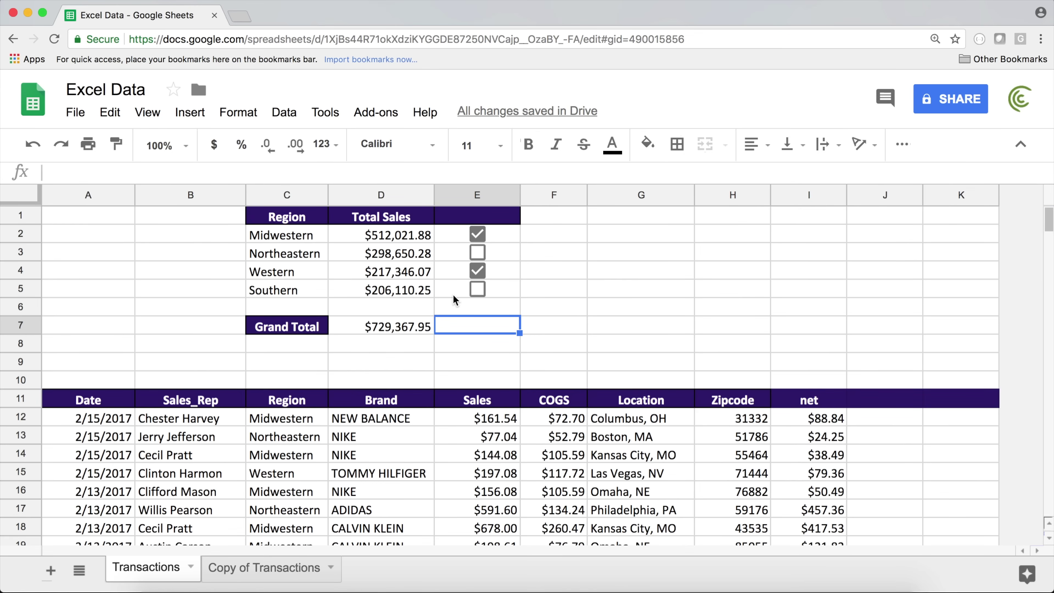
pyautogui.click(476, 238)
pyautogui.click(477, 238)
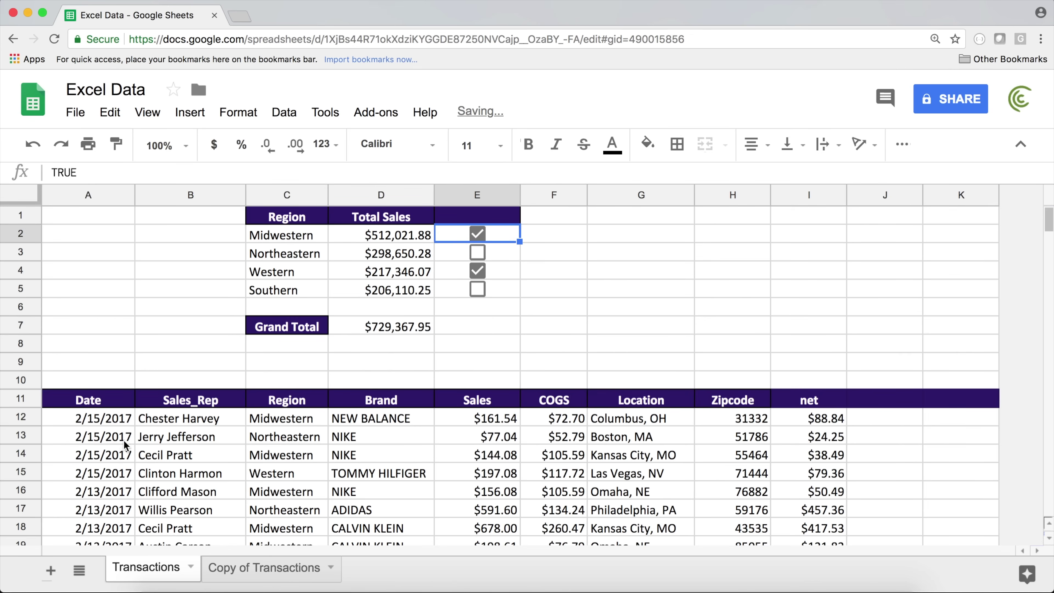
pyautogui.click(285, 438)
pyautogui.click(286, 417)
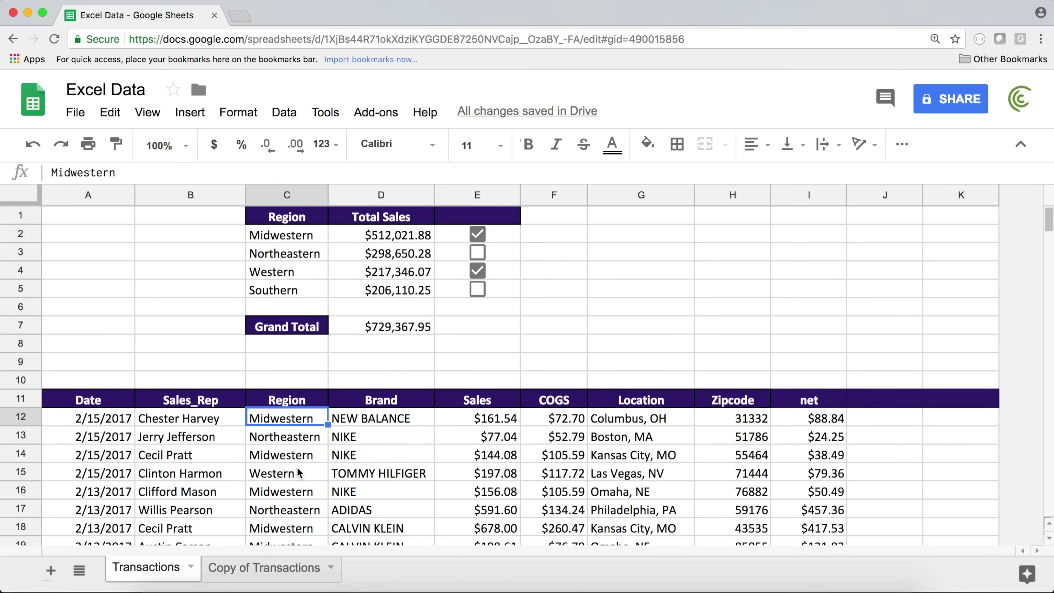
pyautogui.click(296, 467)
pyautogui.click(296, 509)
pyautogui.click(297, 420)
pyautogui.moveTo(297, 419); pyautogui.dragTo(285, 518)
pyautogui.click(292, 418)
pyautogui.click(293, 471)
pyautogui.click(292, 496)
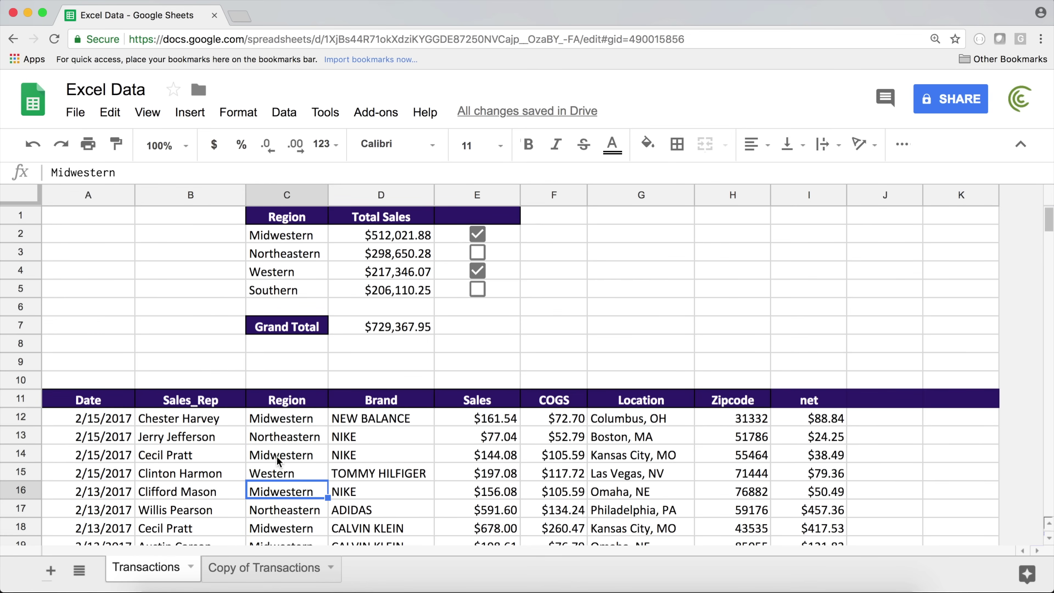
pyautogui.moveTo(309, 419); pyautogui.dragTo(299, 495)
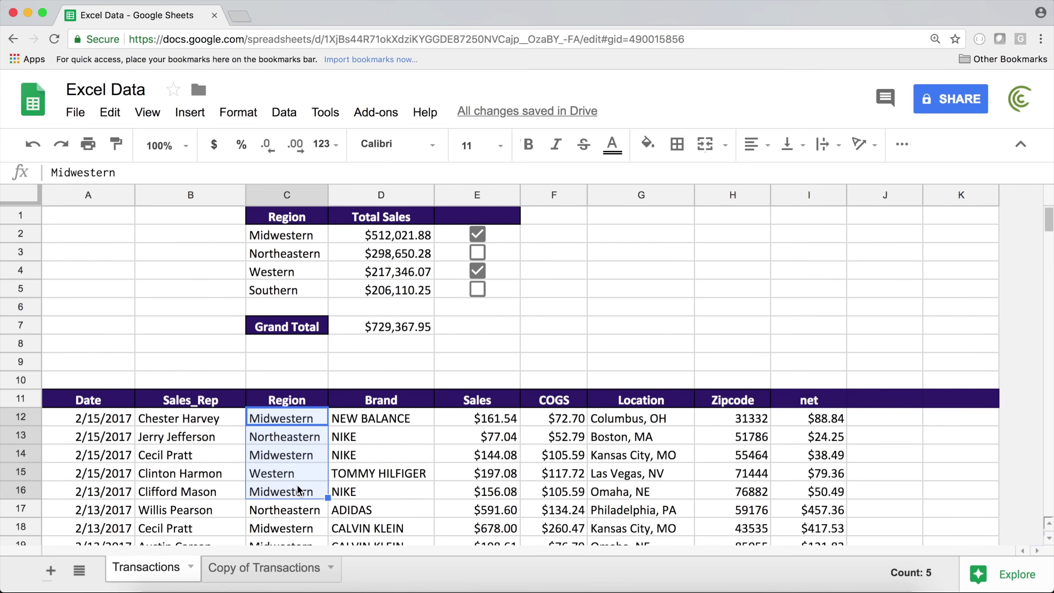
pyautogui.click(298, 420)
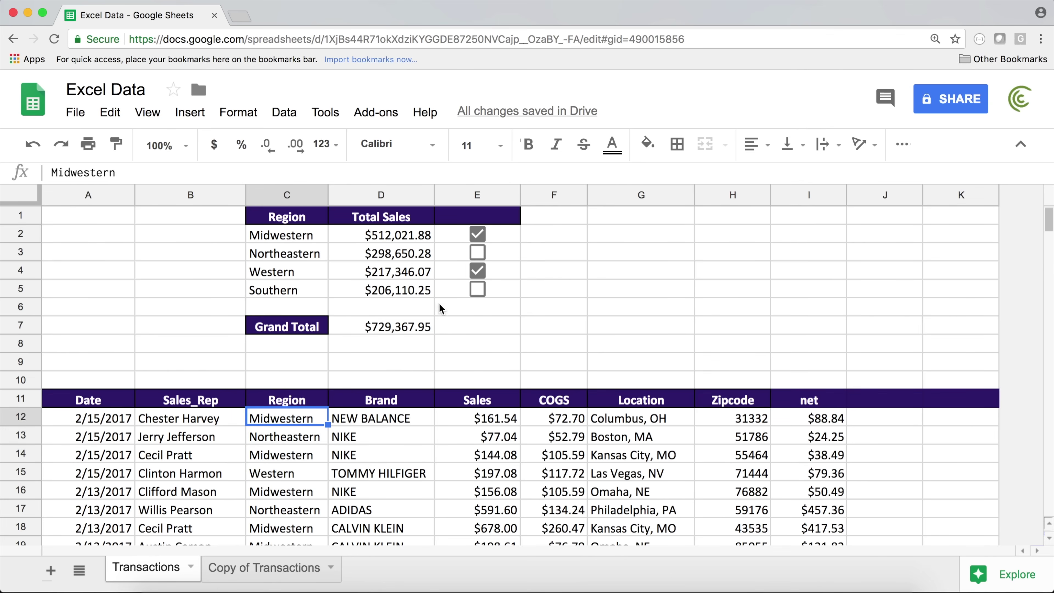
pyautogui.click(475, 234)
pyautogui.click(477, 235)
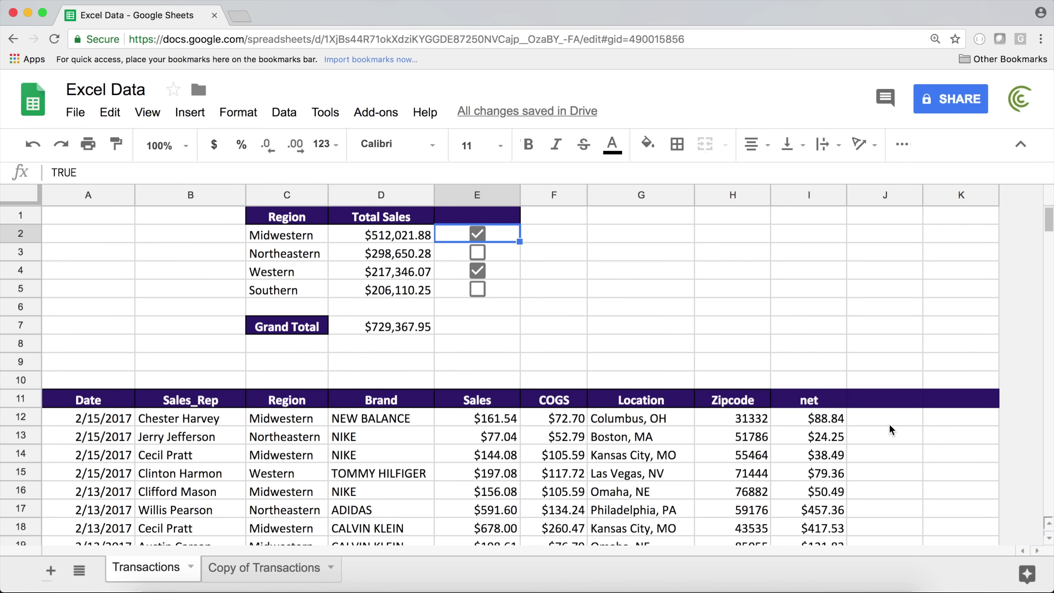
pyautogui.click(877, 421)
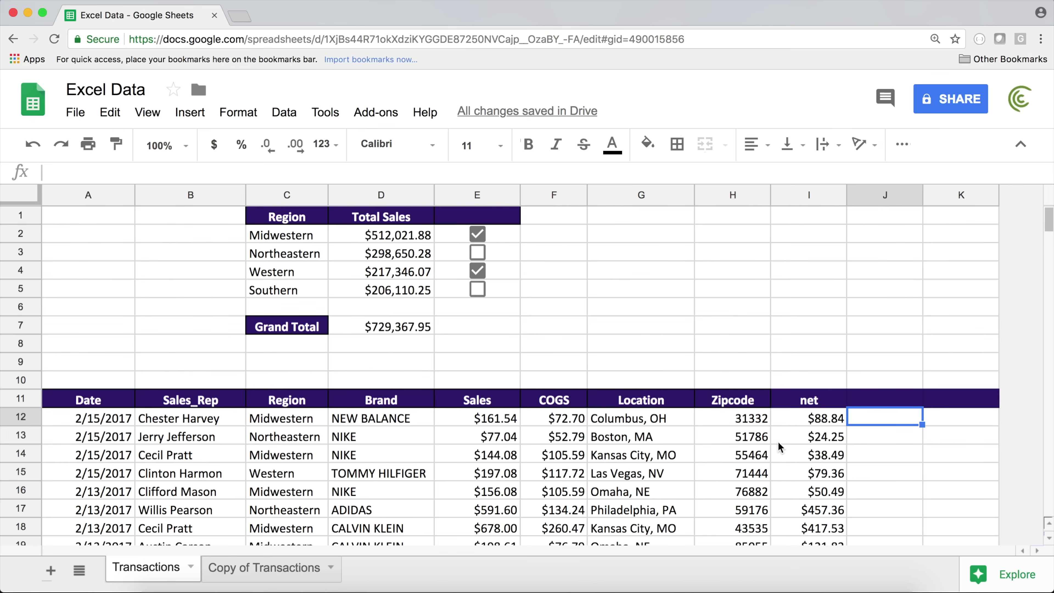
pyautogui.click(291, 419)
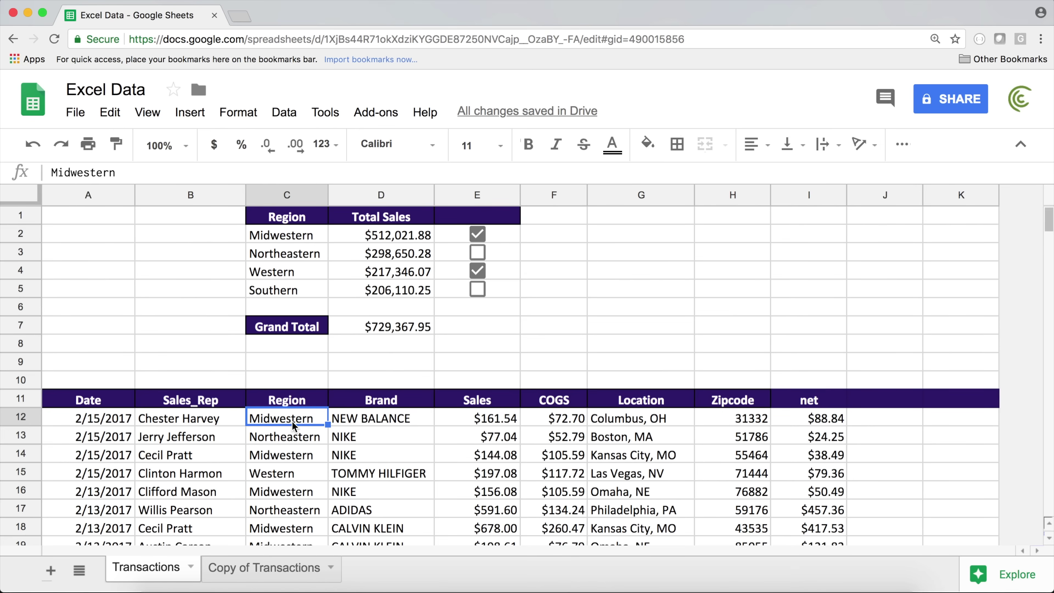
pyautogui.click(302, 238)
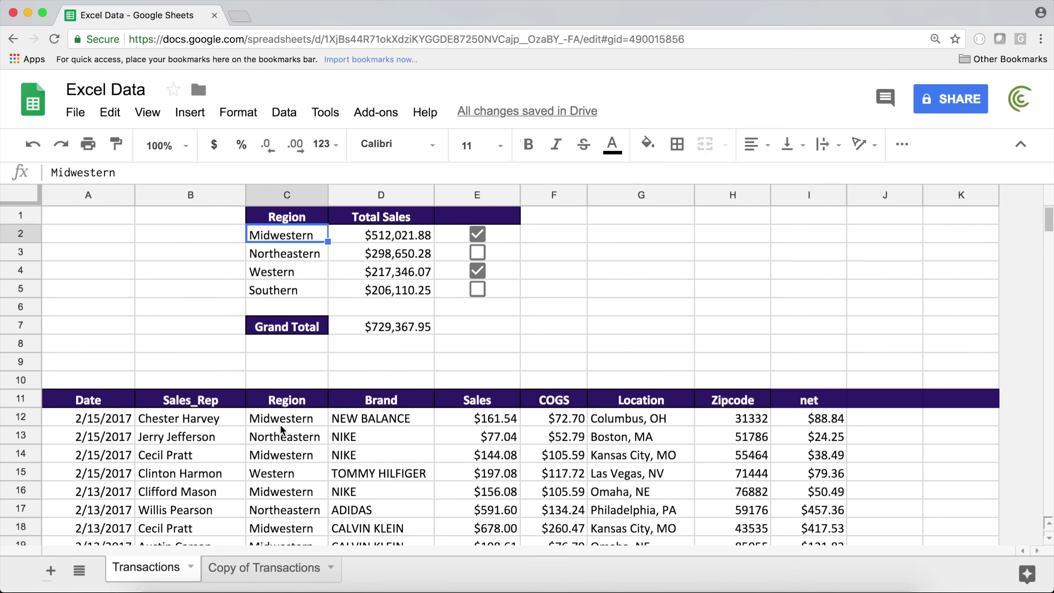
pyautogui.click(862, 415)
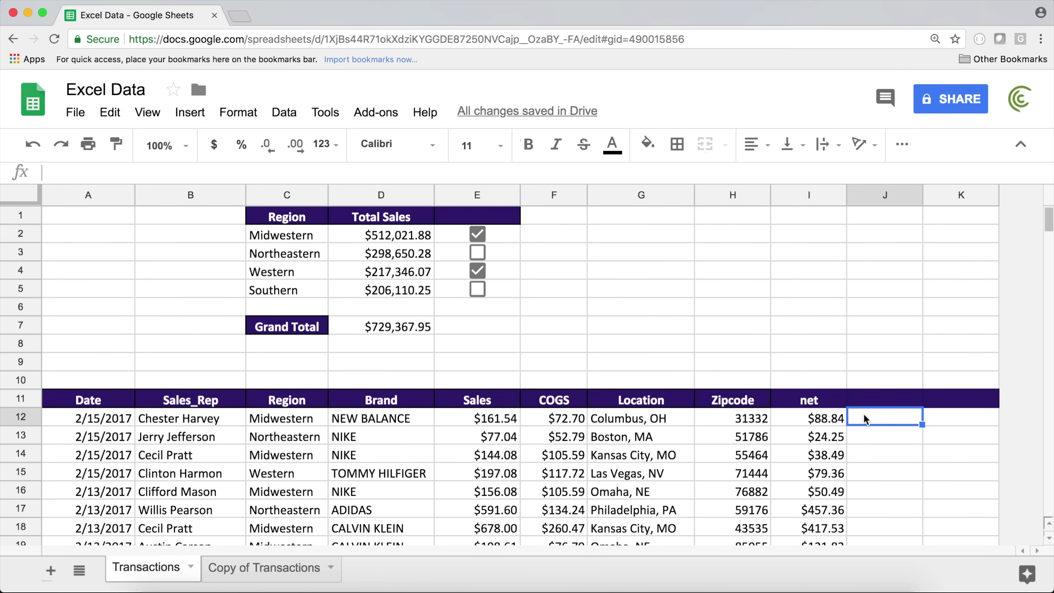
# Enter =C12=$C$2 in J12 to flag Midwestern transactions
pyautogui.write('=')
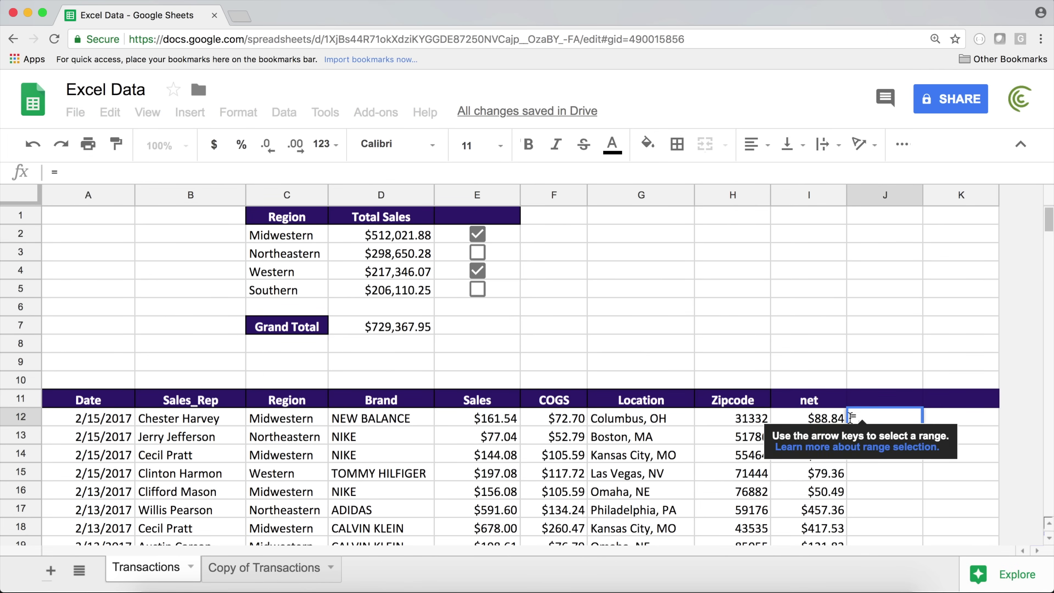
pyautogui.click(294, 420)
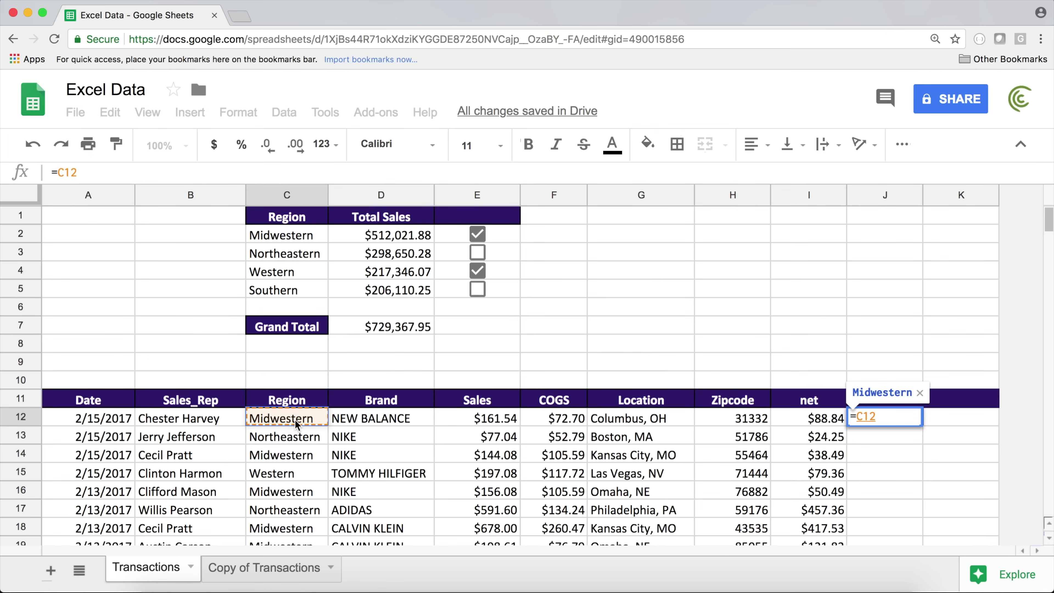
pyautogui.write('=')
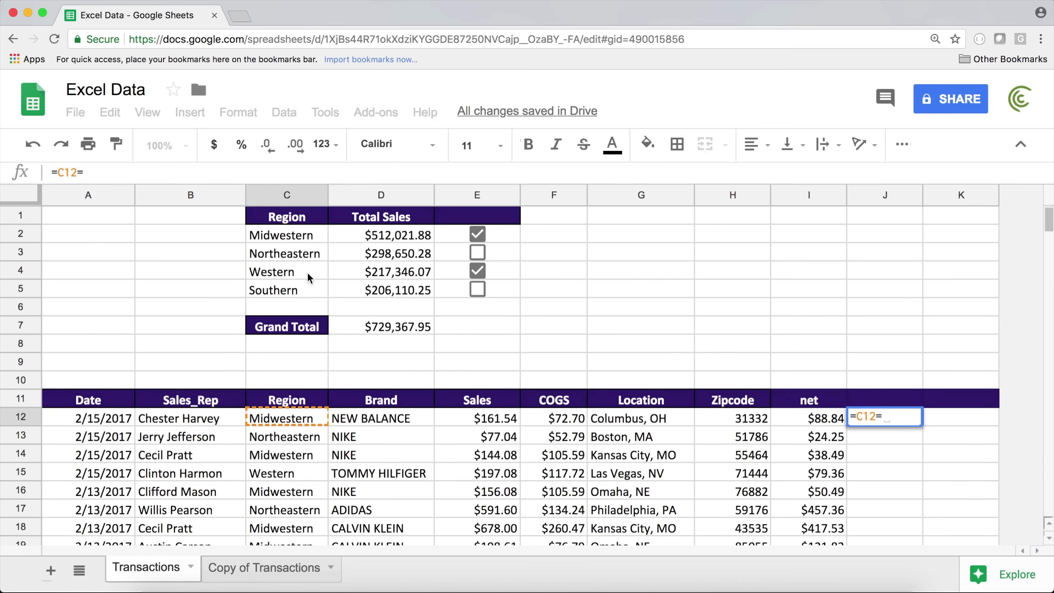
pyautogui.click(300, 236)
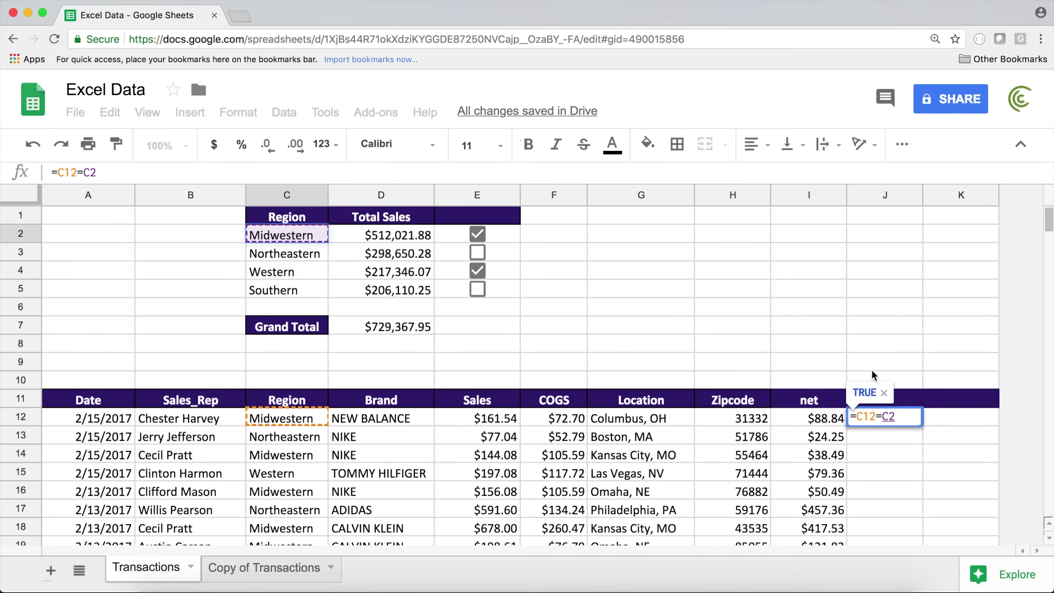
pyautogui.press('F4')
pyautogui.press('Return')
# Fill the match formula down to J17 and check the copies in J14, J16 and J17
pyautogui.click(909, 415)
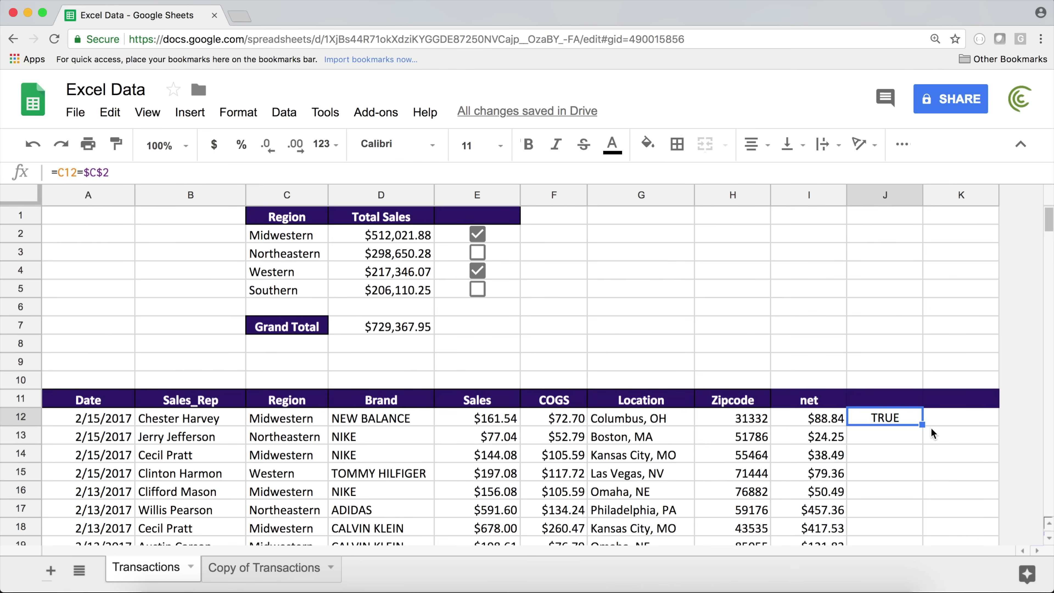
pyautogui.moveTo(921, 424); pyautogui.dragTo(917, 505)
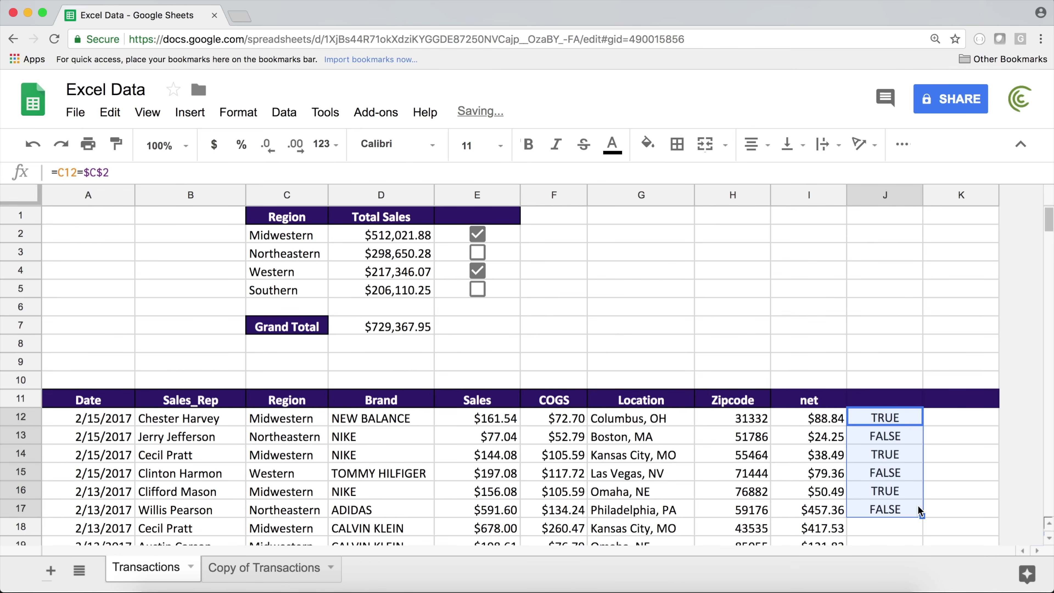
pyautogui.click(889, 451)
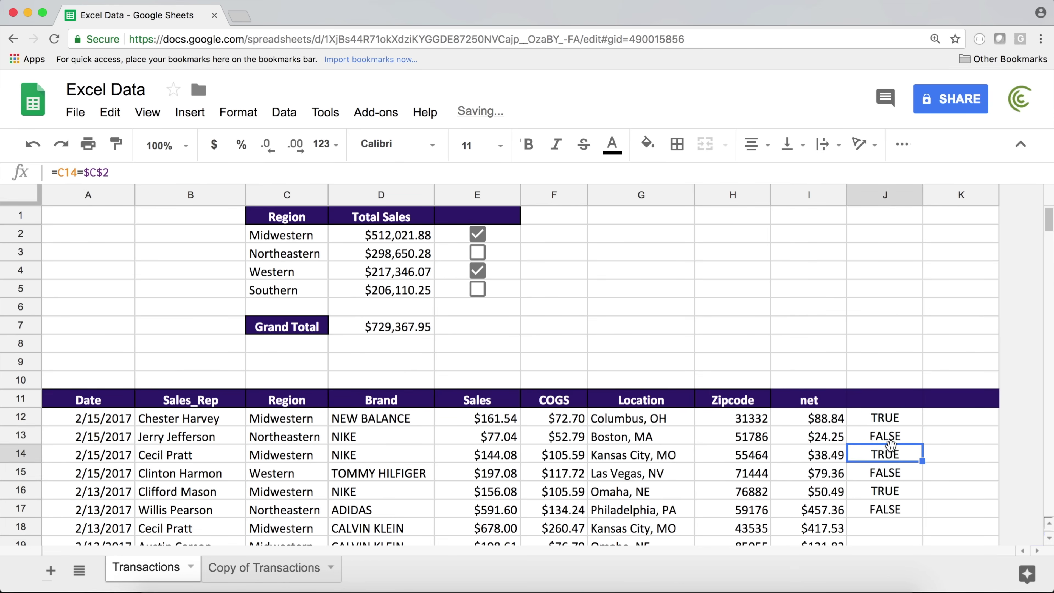
pyautogui.click(891, 494)
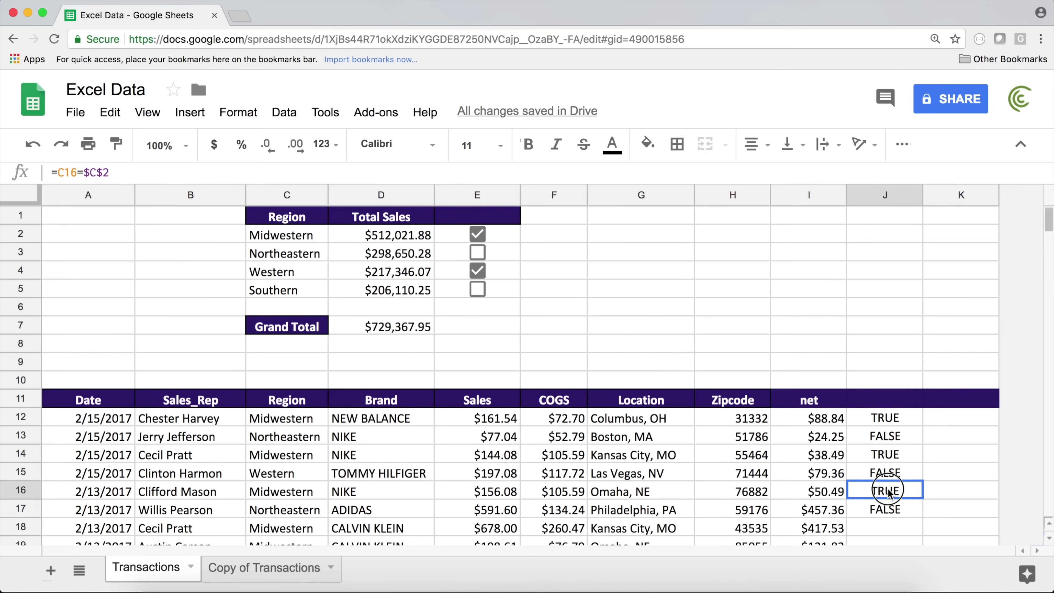
pyautogui.click(911, 508)
pyautogui.moveTo(921, 517)
pyautogui.mouseDown()
pyautogui.moveTo(921, 530)
pyautogui.moveTo(912, 511)
pyautogui.mouseUp()
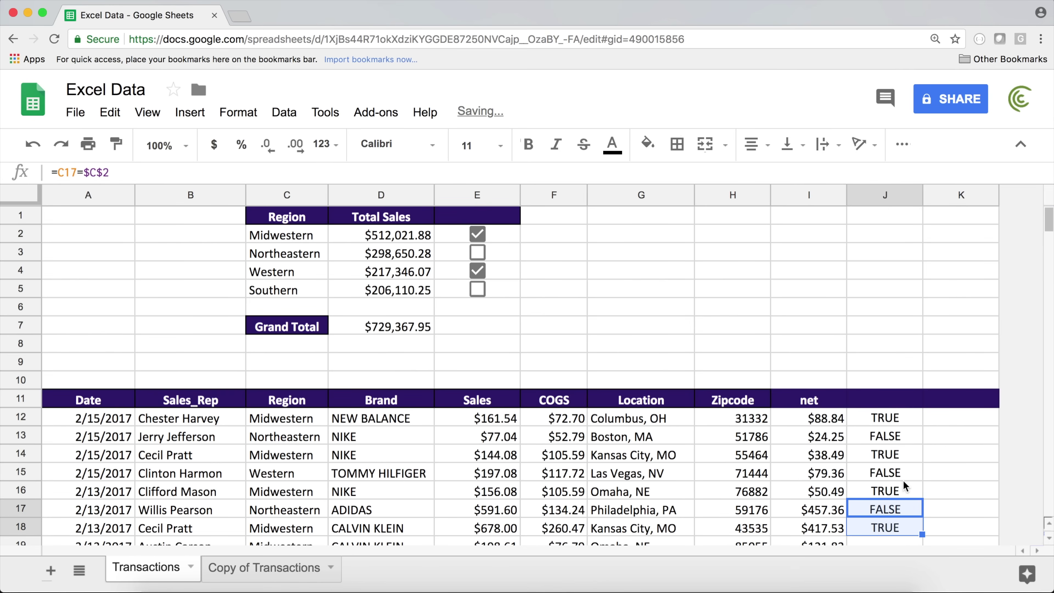
pyautogui.click(875, 421)
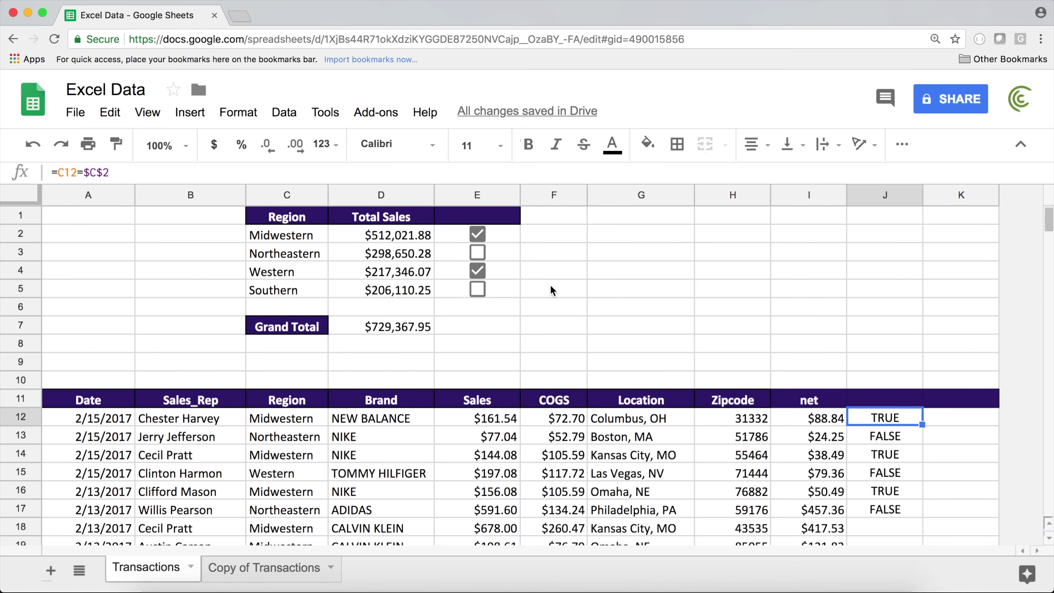
# Toggle the Midwestern checkbox repeatedly, ending ticked, to test the Grand Total
pyautogui.click(476, 234)
pyautogui.click(477, 235)
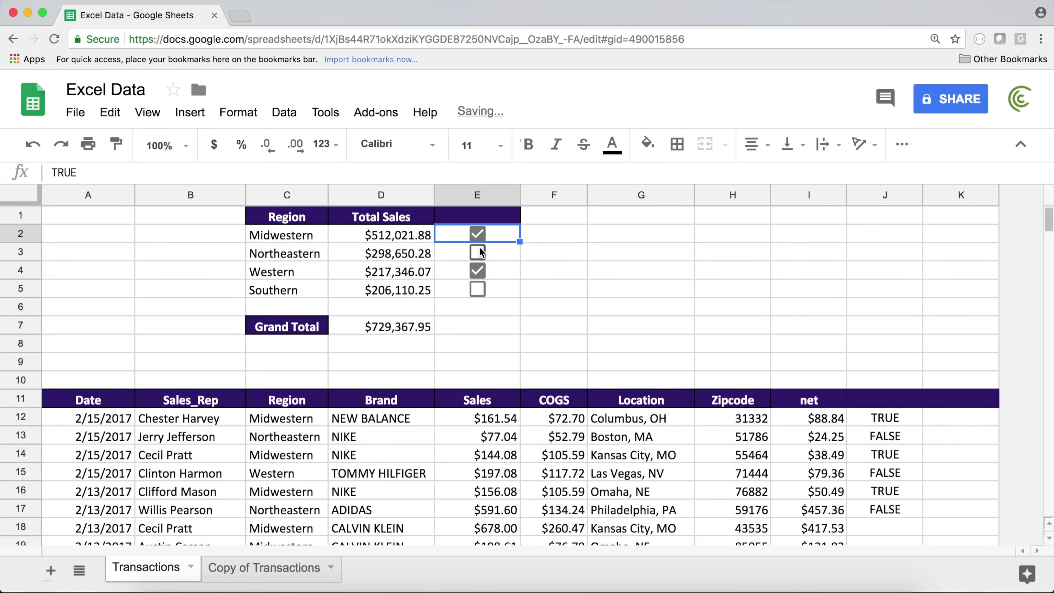
pyautogui.click(478, 237)
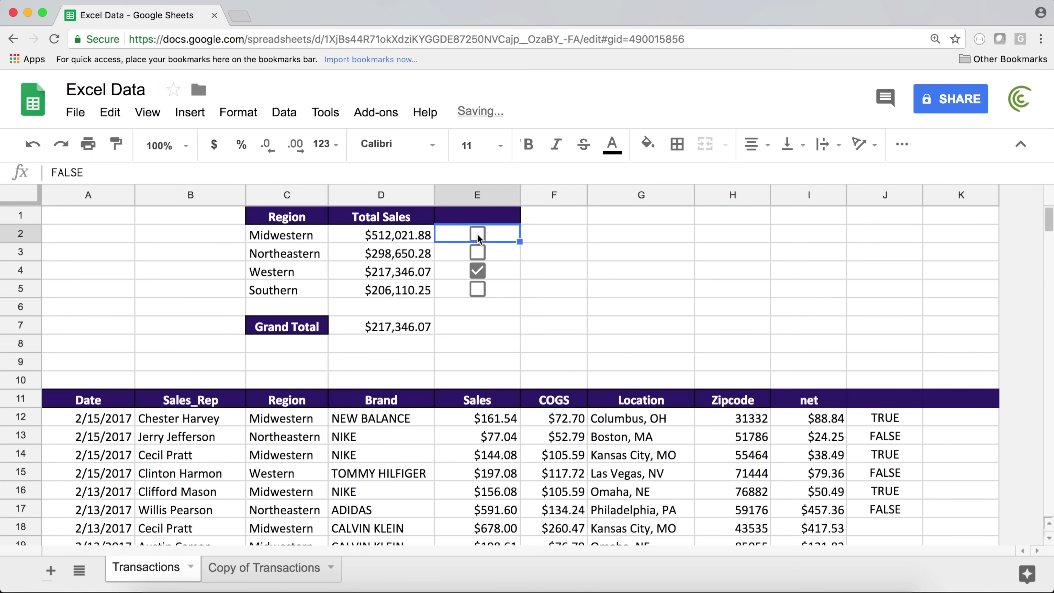
pyautogui.click(478, 238)
pyautogui.click(478, 237)
pyautogui.click(478, 237)
pyautogui.click(478, 238)
pyautogui.click(479, 238)
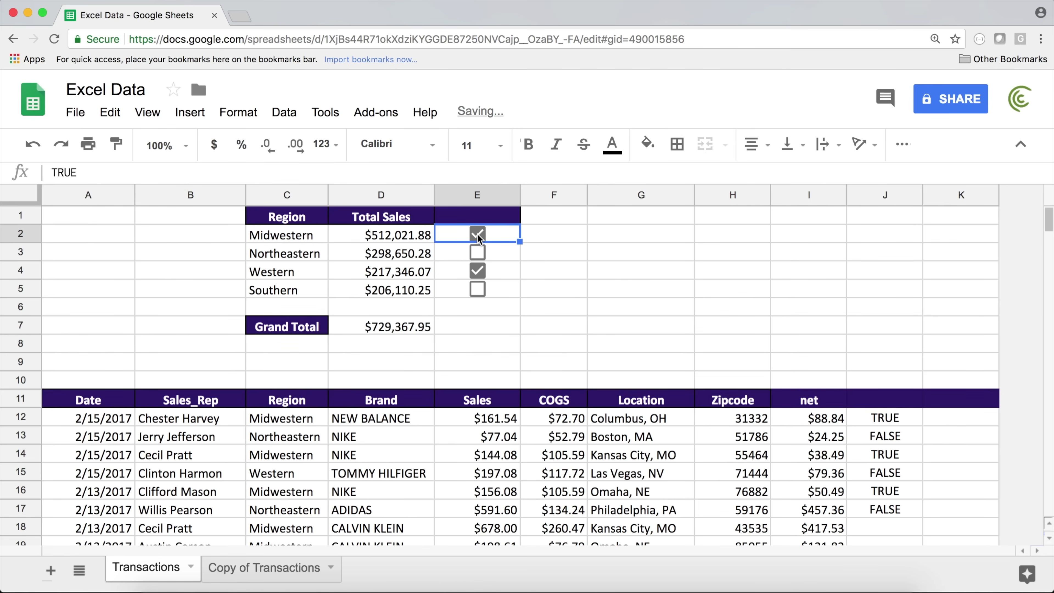
pyautogui.click(881, 418)
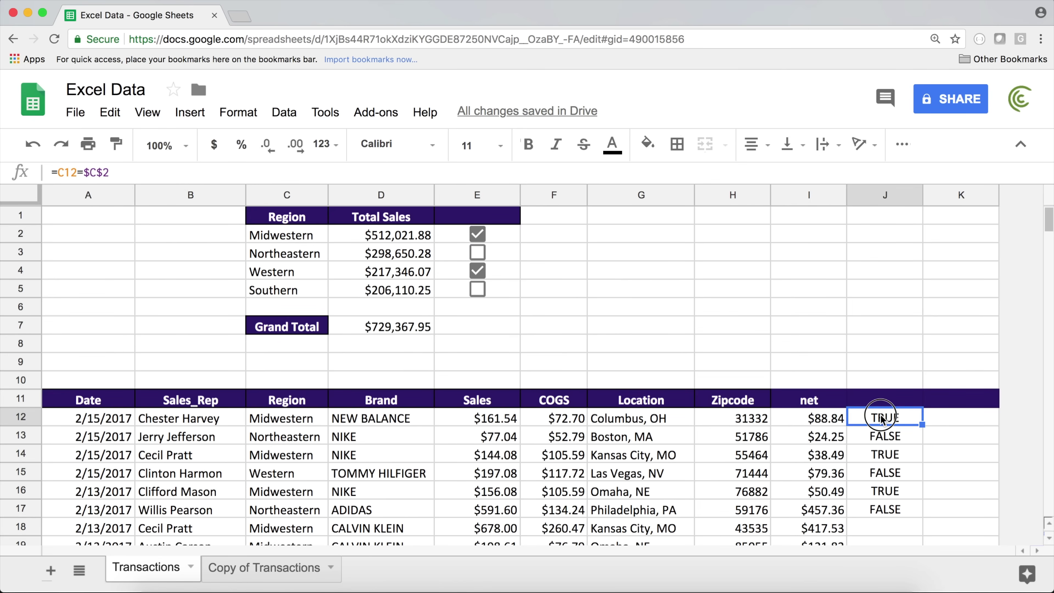
# Rewrite J12 as =IF($E$2,C12=$C$2,FALSE)
pyautogui.doubleClick(881, 418)
pyautogui.moveTo(856, 417); pyautogui.dragTo(935, 423)
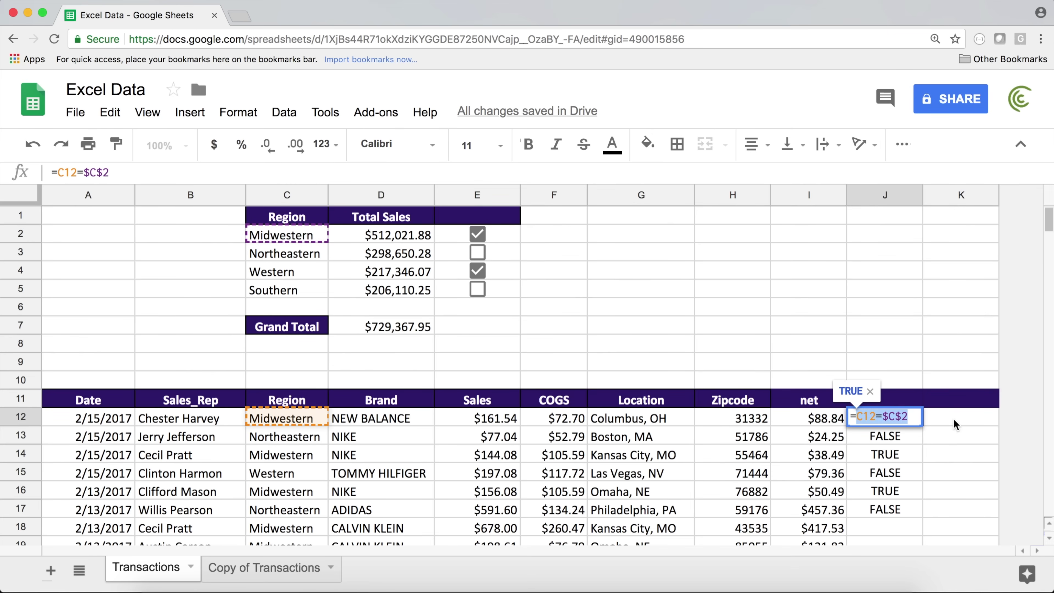
pyautogui.press('BackSpace')
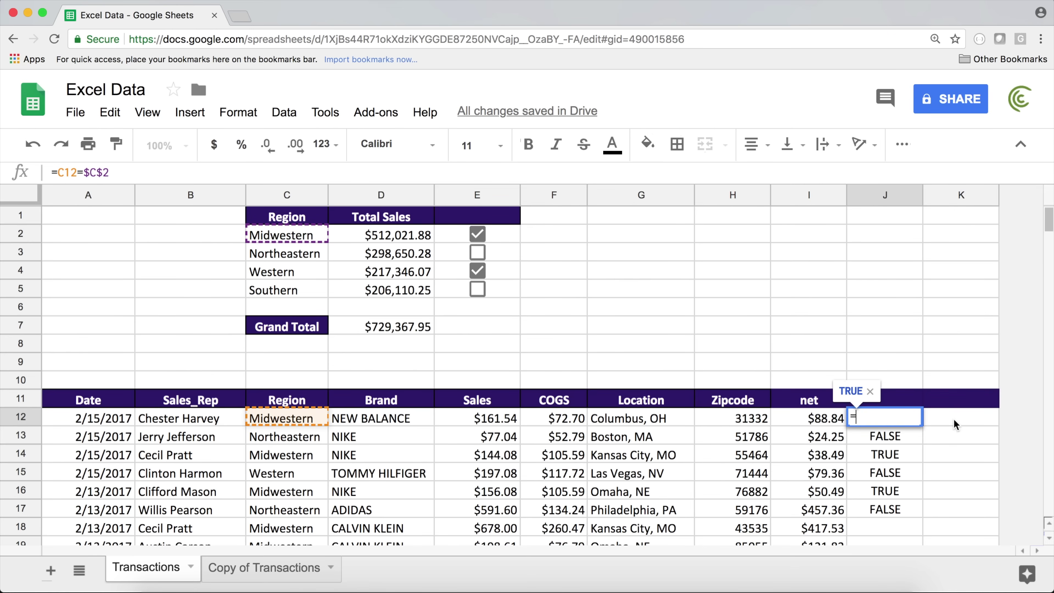
pyautogui.write('IF(')
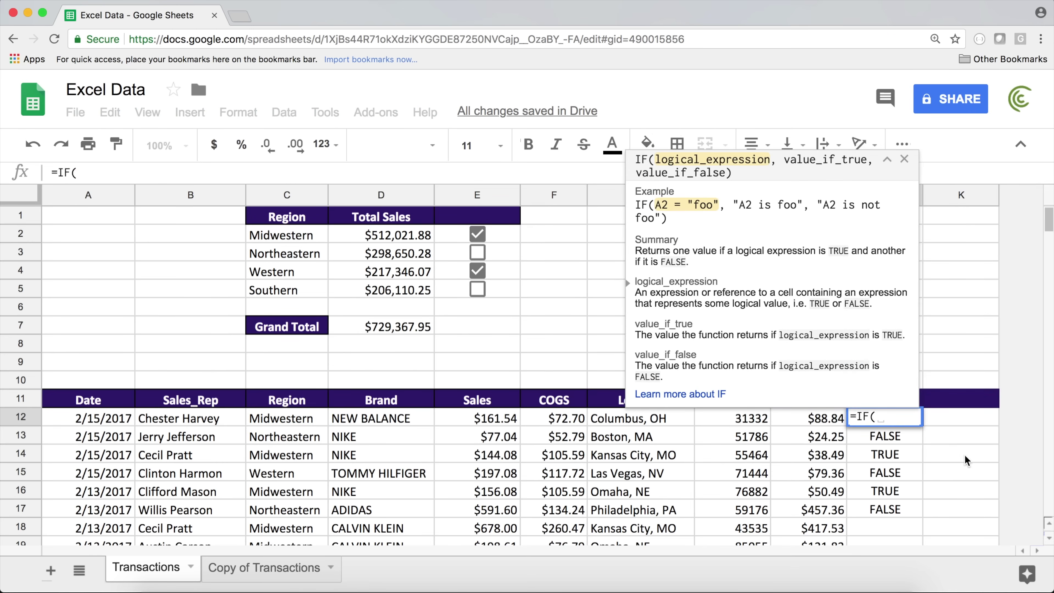
pyautogui.click(506, 234)
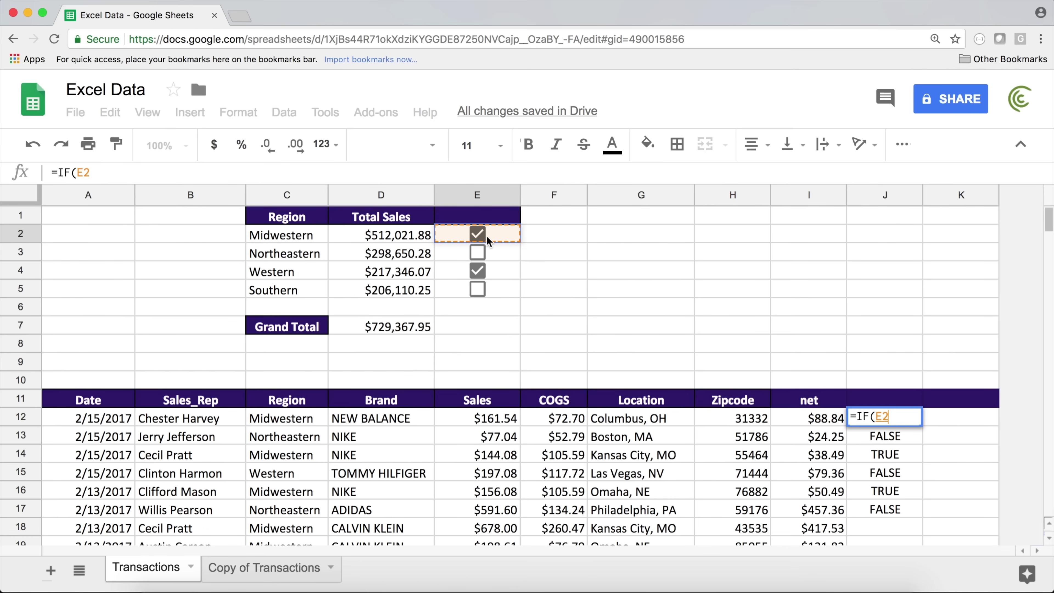
pyautogui.press('F4')
pyautogui.write(',')
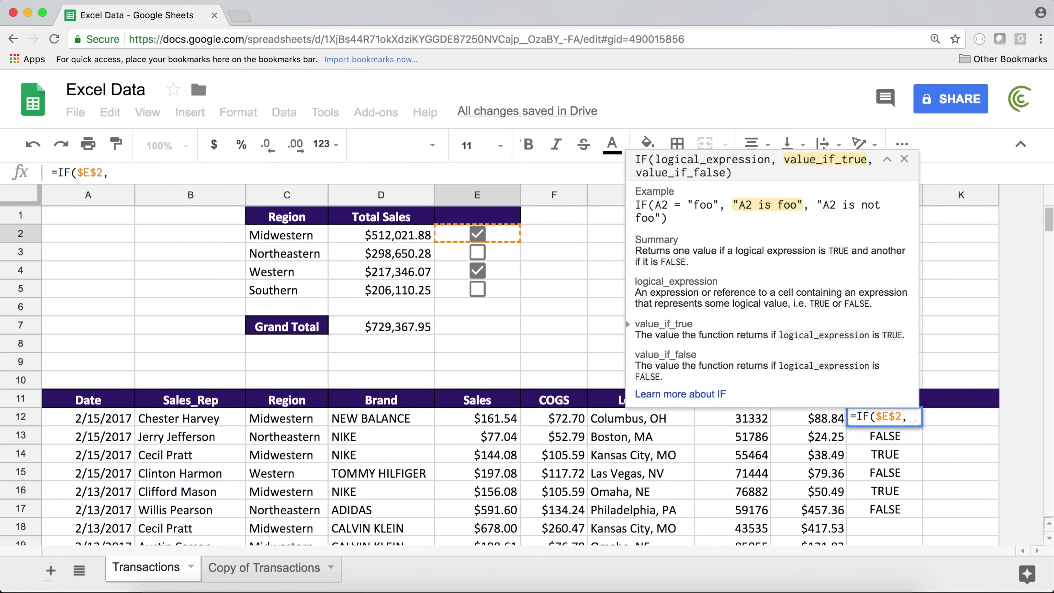
pyautogui.write('C12=$C$2')
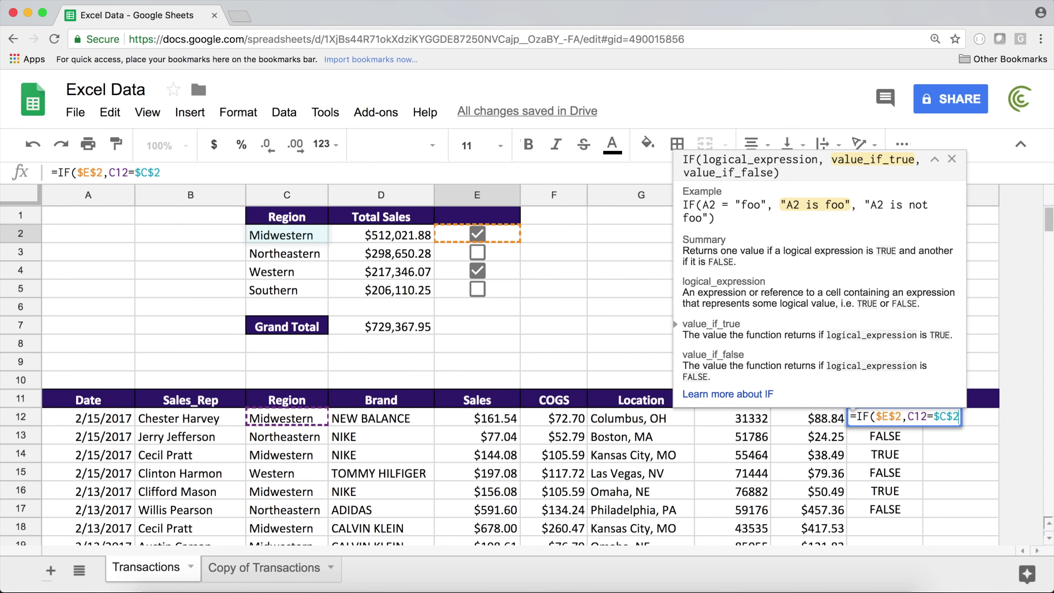
pyautogui.write(',')
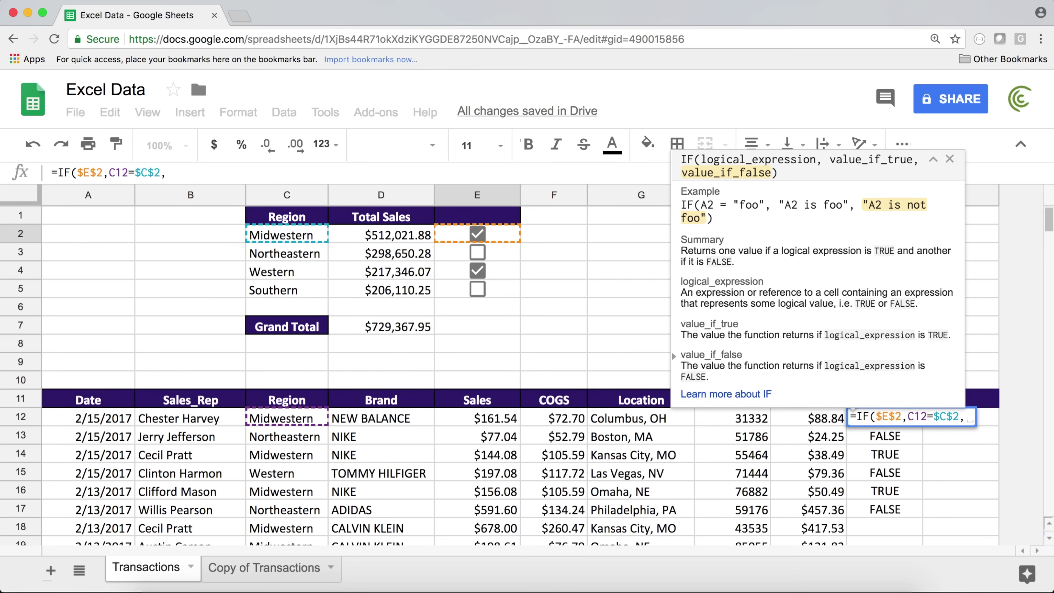
pyautogui.write('FALS')
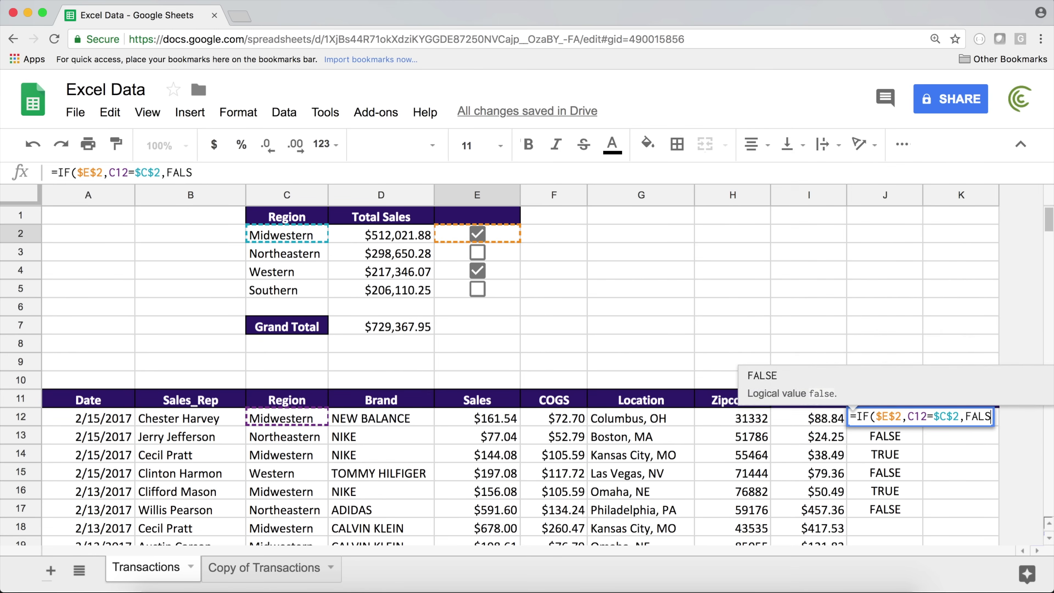
pyautogui.write('E')
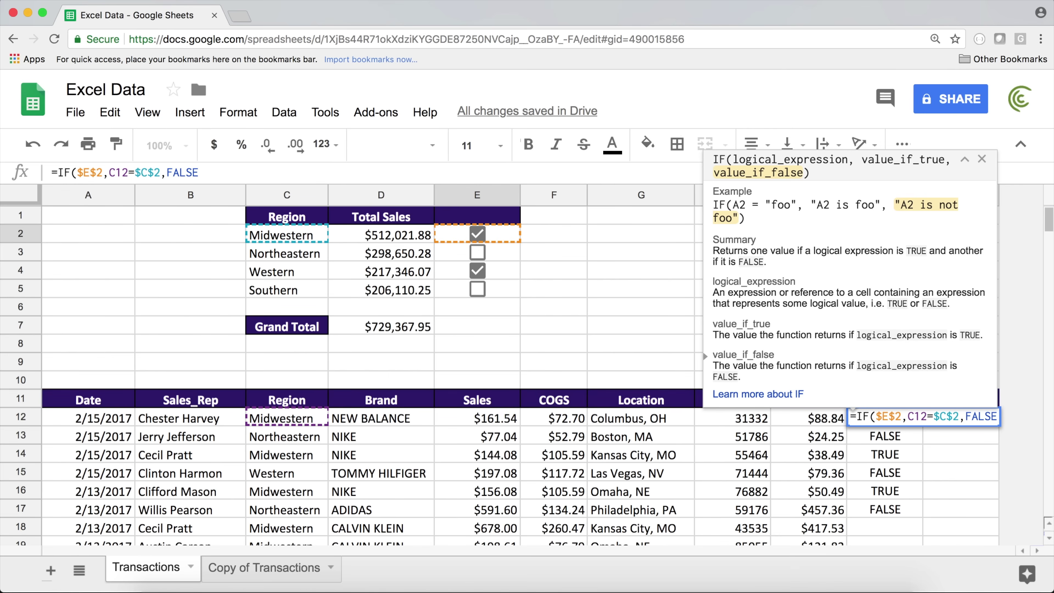
pyautogui.write(')')
pyautogui.press('Return')
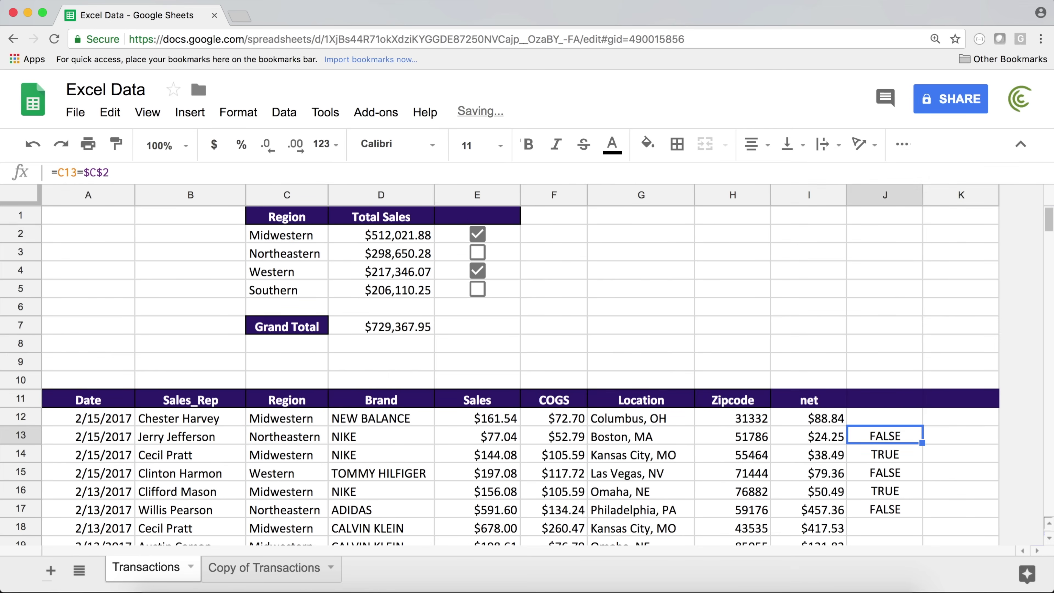
# Fill J12's IF formula down to J17, then untick and re-tick Midwestern to verify the flags
pyautogui.click(902, 420)
pyautogui.moveTo(922, 425); pyautogui.dragTo(910, 511)
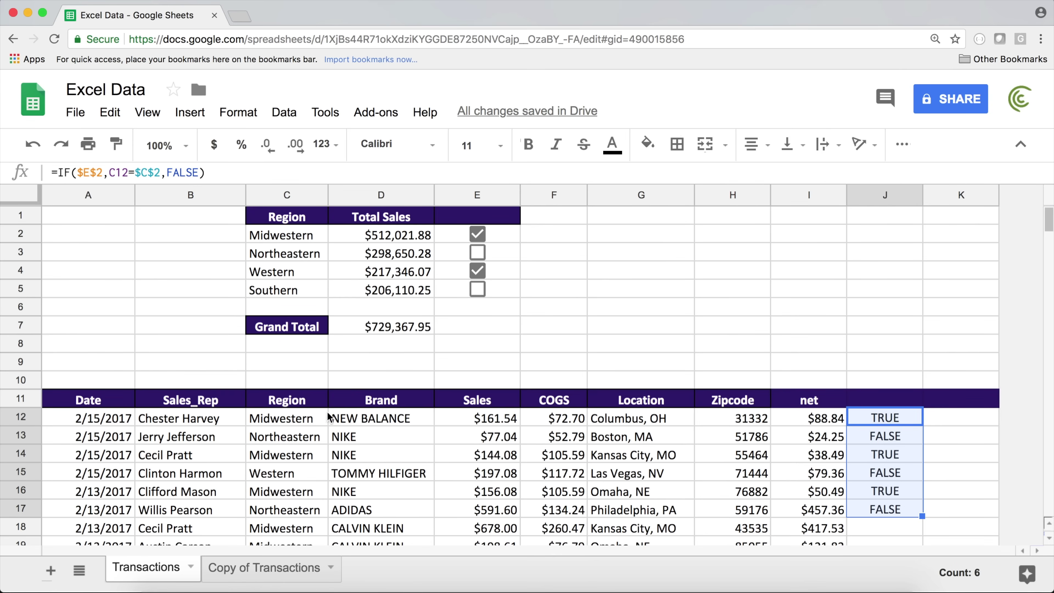
pyautogui.click(478, 233)
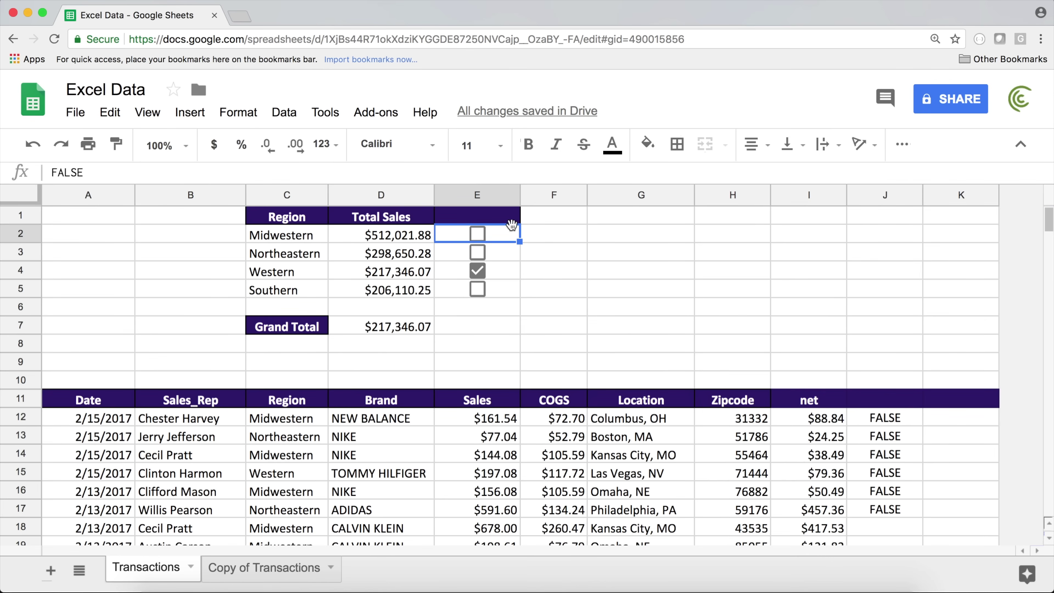
pyautogui.click(479, 234)
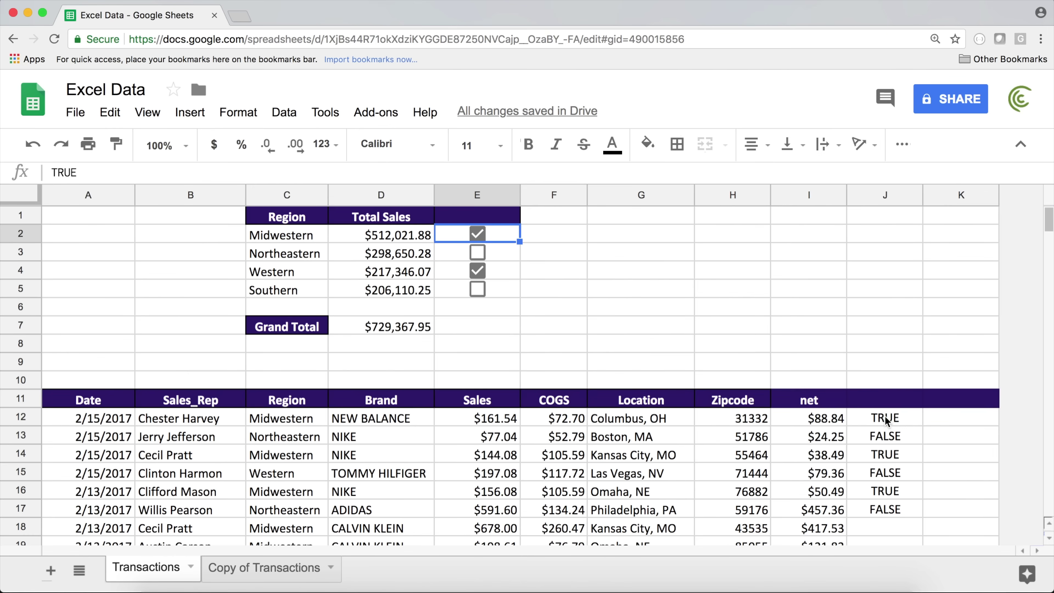
pyautogui.click(899, 423)
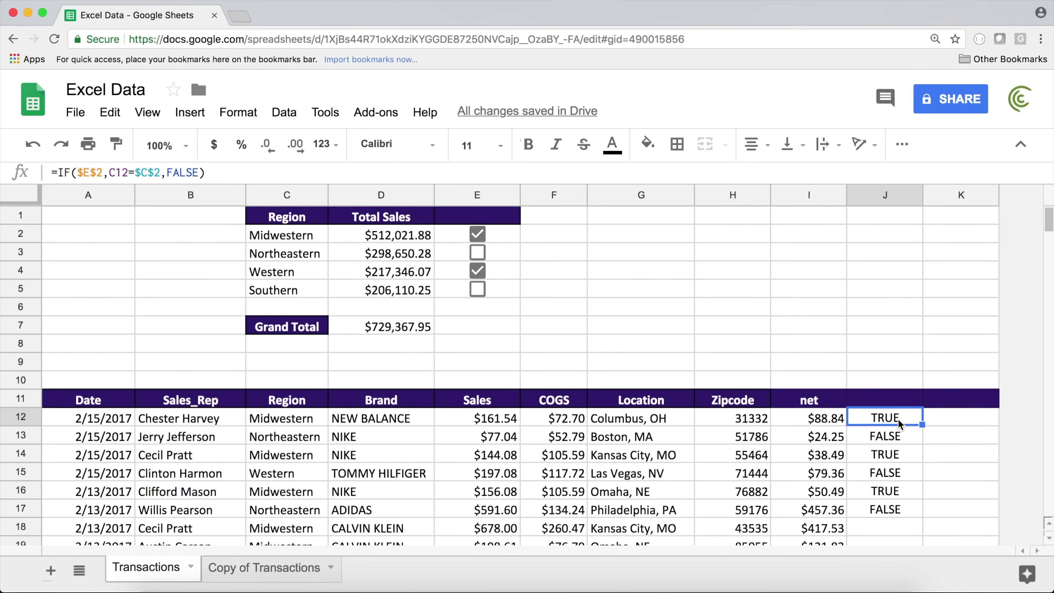
# Review the J12 formula's checkbox and region references, leaving it unchanged
pyautogui.doubleClick(882, 415)
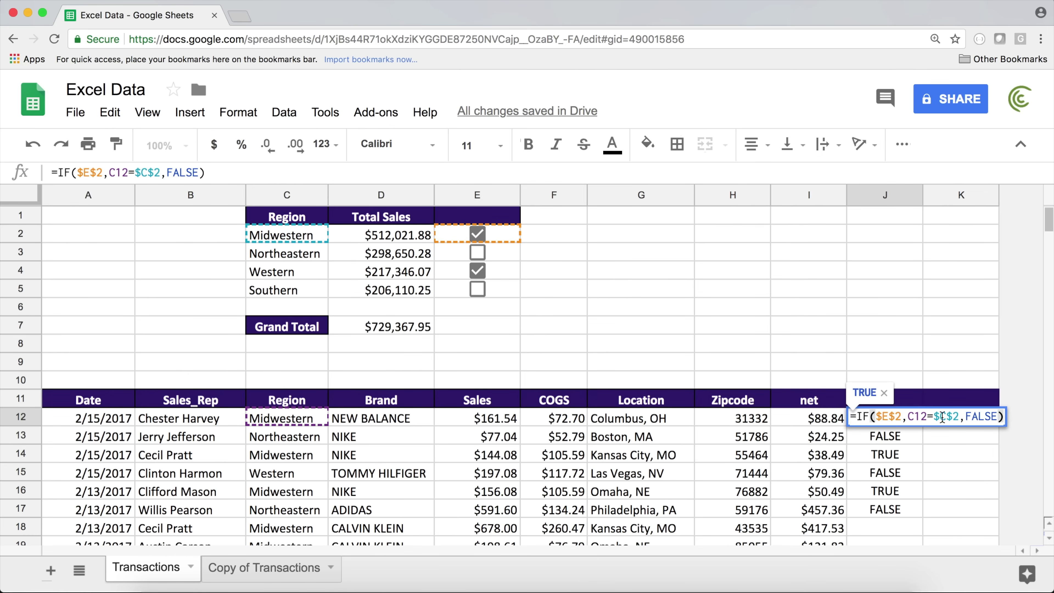
pyautogui.click(885, 415)
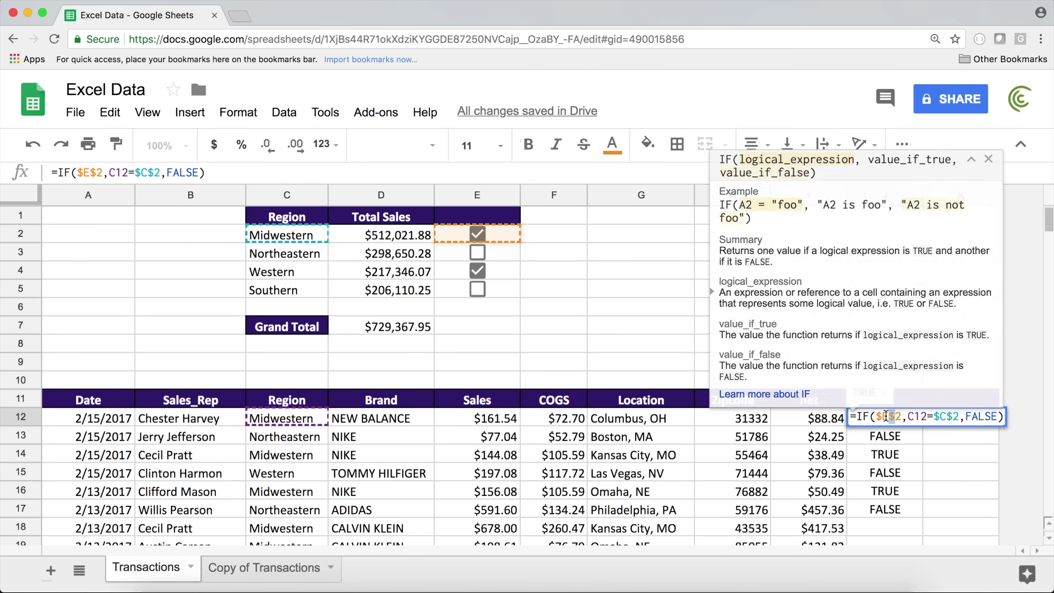
pyautogui.click(942, 417)
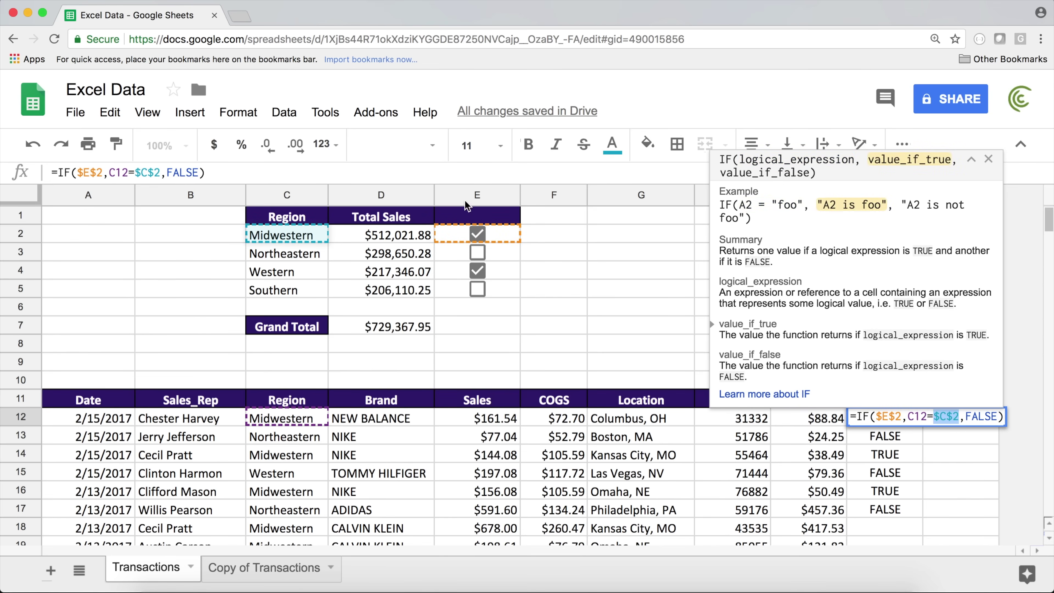
pyautogui.moveTo(851, 415); pyautogui.dragTo(1017, 425)
pyautogui.press('super+c')
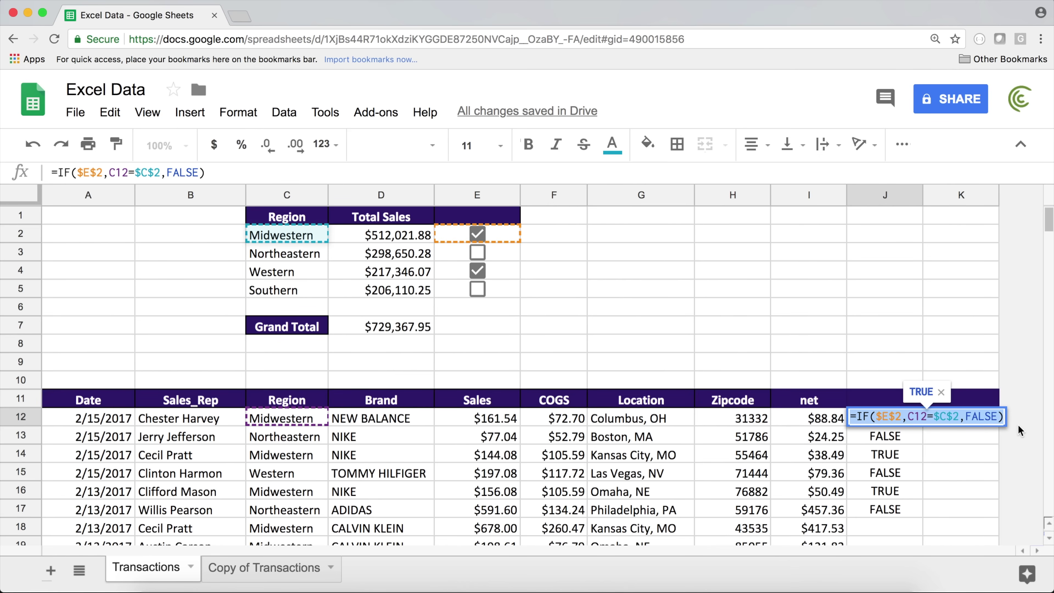
pyautogui.press('Escape')
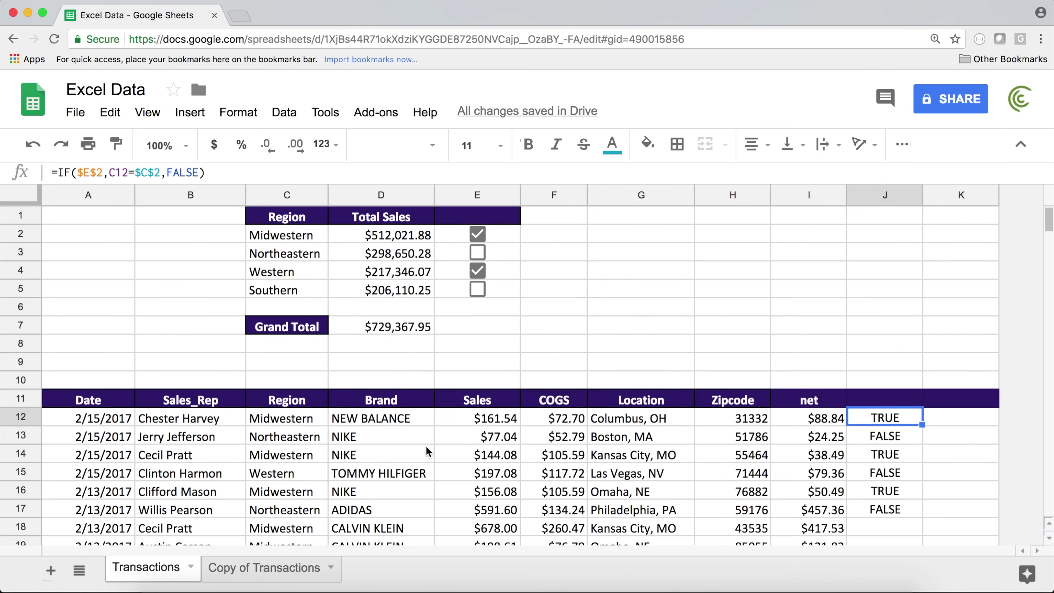
# Select the Region column from C12 down to row 19947
pyautogui.click(300, 417)
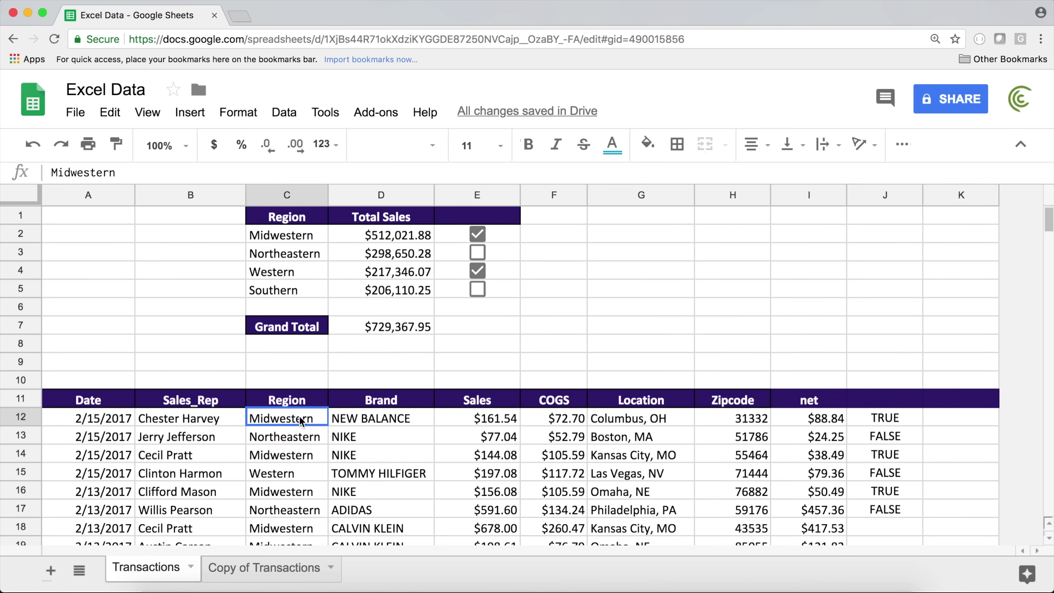
pyautogui.press('Up')
pyautogui.press('Down')
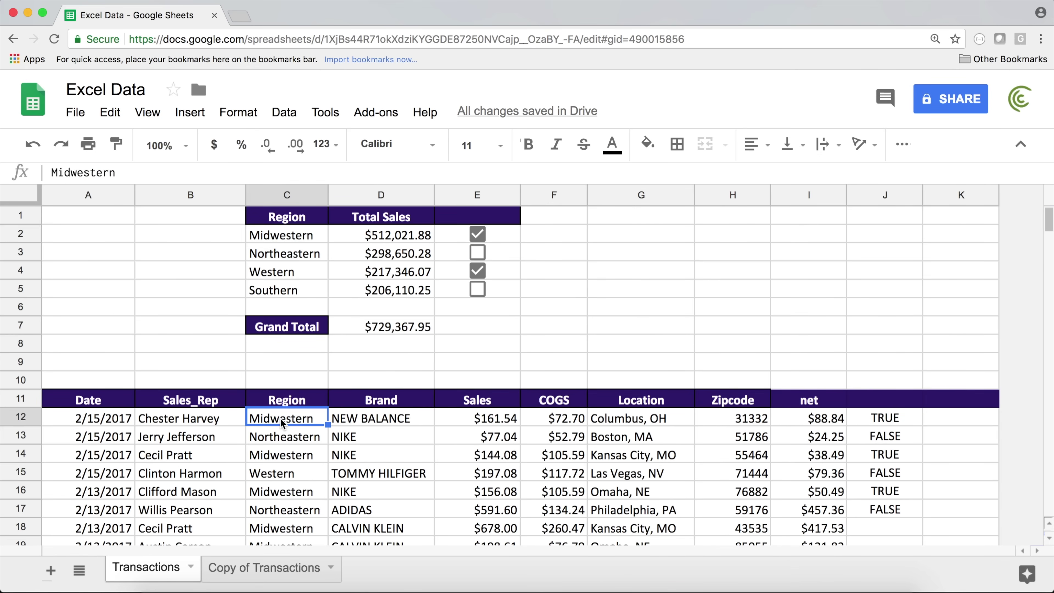
pyautogui.hotkey('ctrl', 'shift', 'Down')
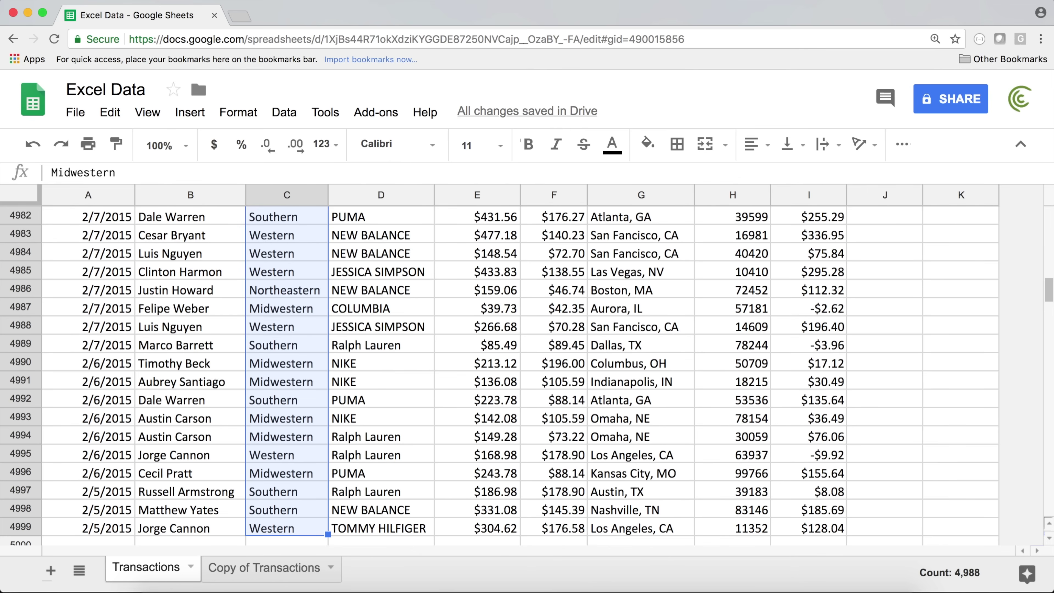
pyautogui.hotkey('ctrl', 'shift', 'Down')
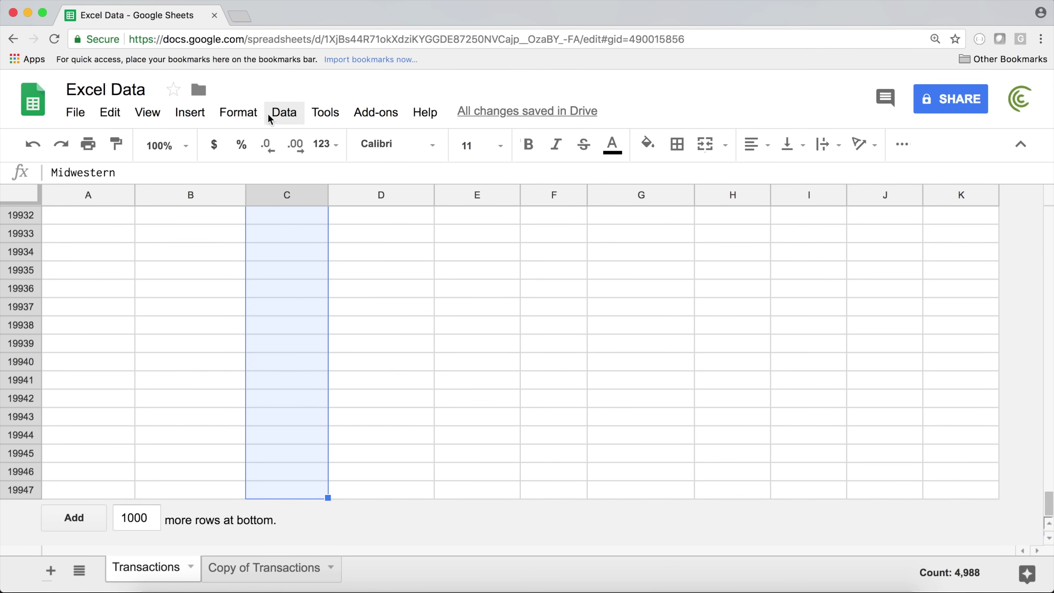
# Add a conditional formatting rule on C12:C19947 with custom formula =IF($E$2,C12=$C$2,FALSE) and yellow fill
pyautogui.click(256, 121)
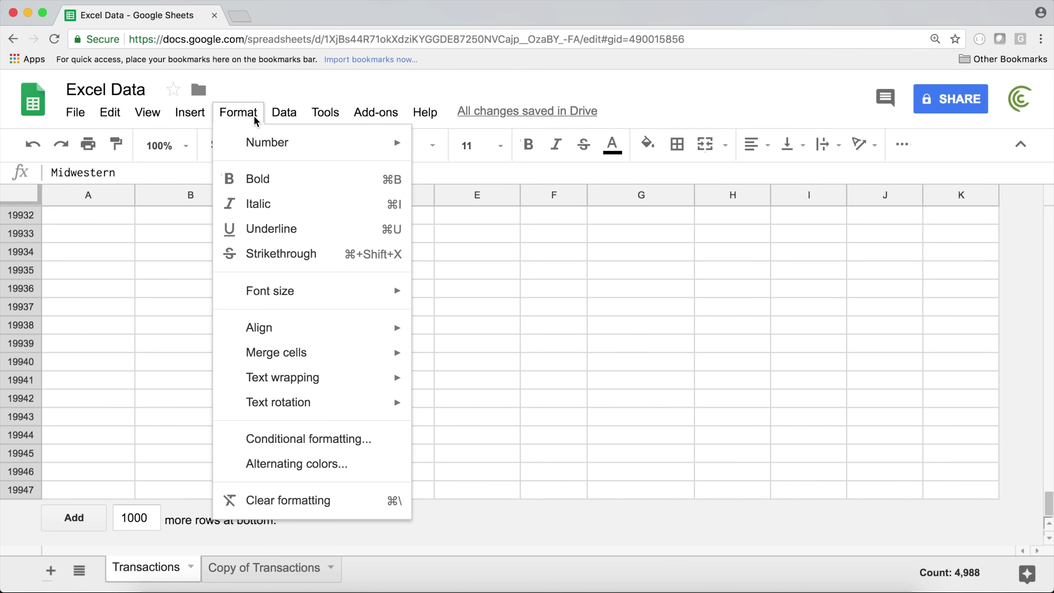
pyautogui.click(308, 439)
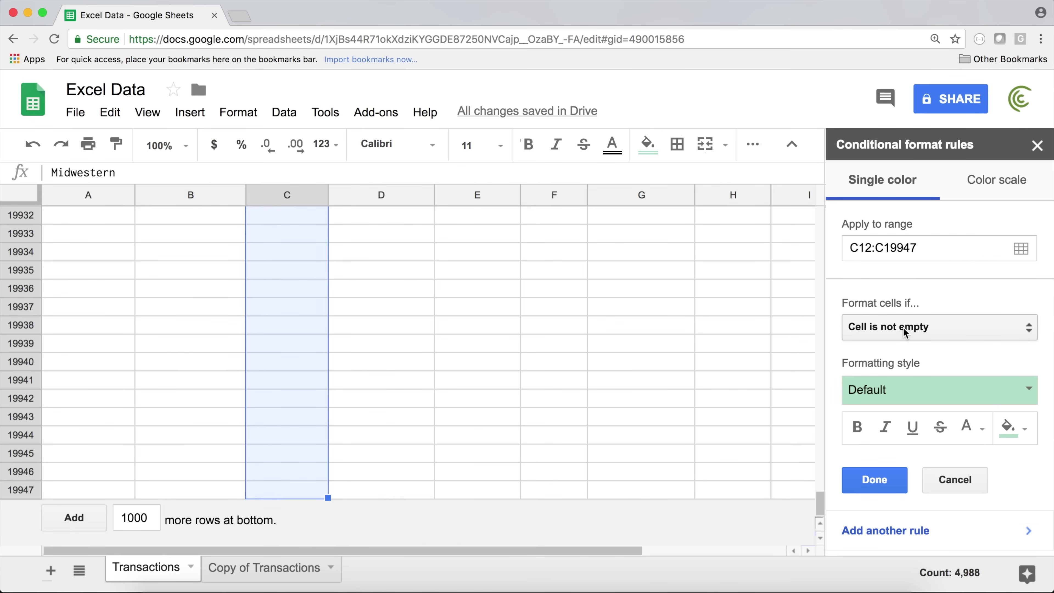
pyautogui.click(934, 327)
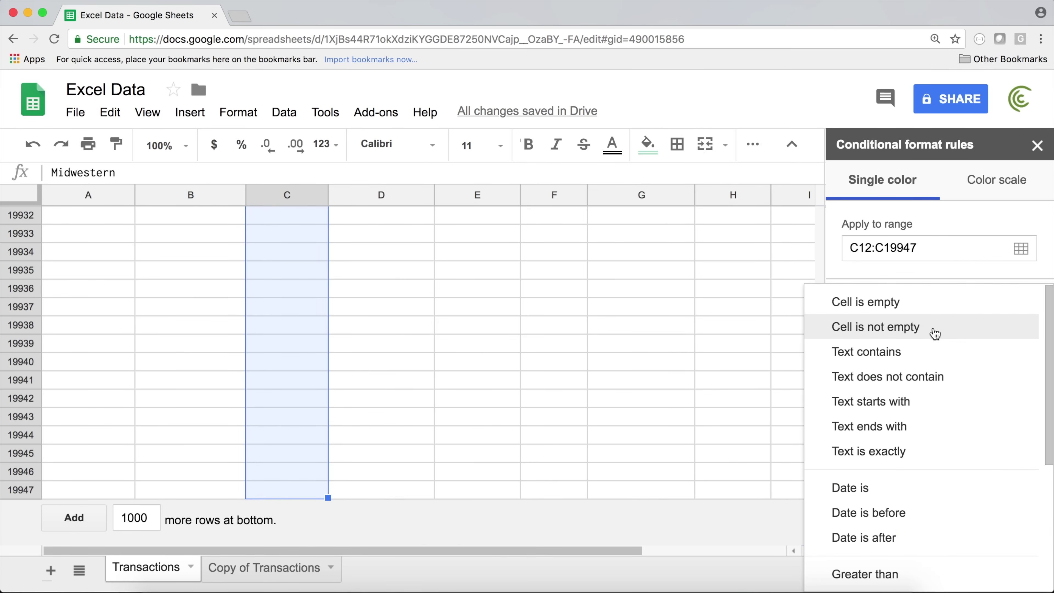
pyautogui.moveTo(1045, 365); pyautogui.dragTo(1030, 496)
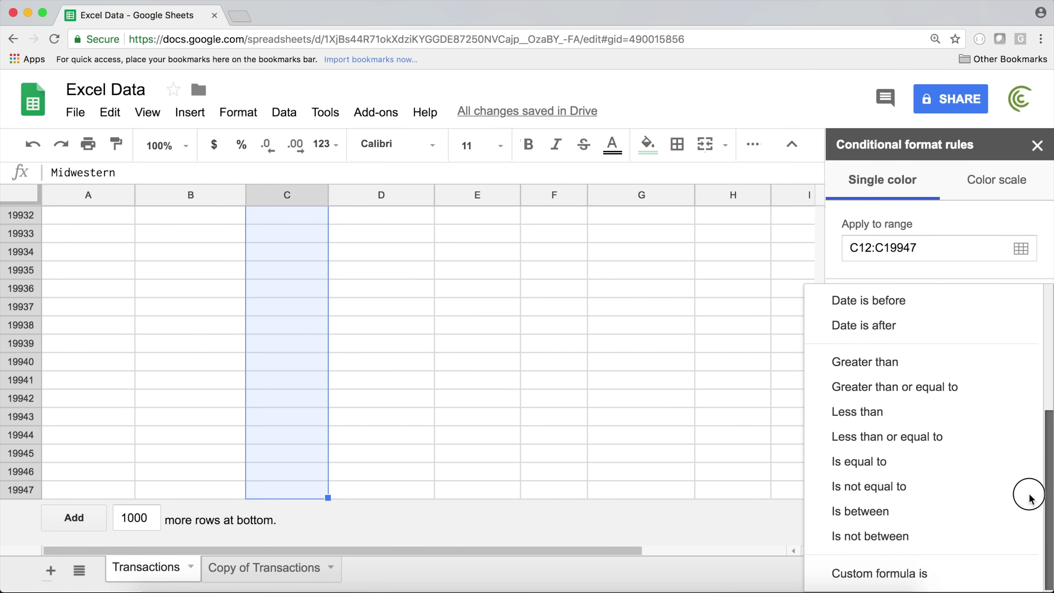
pyautogui.click(905, 572)
pyautogui.click(875, 356)
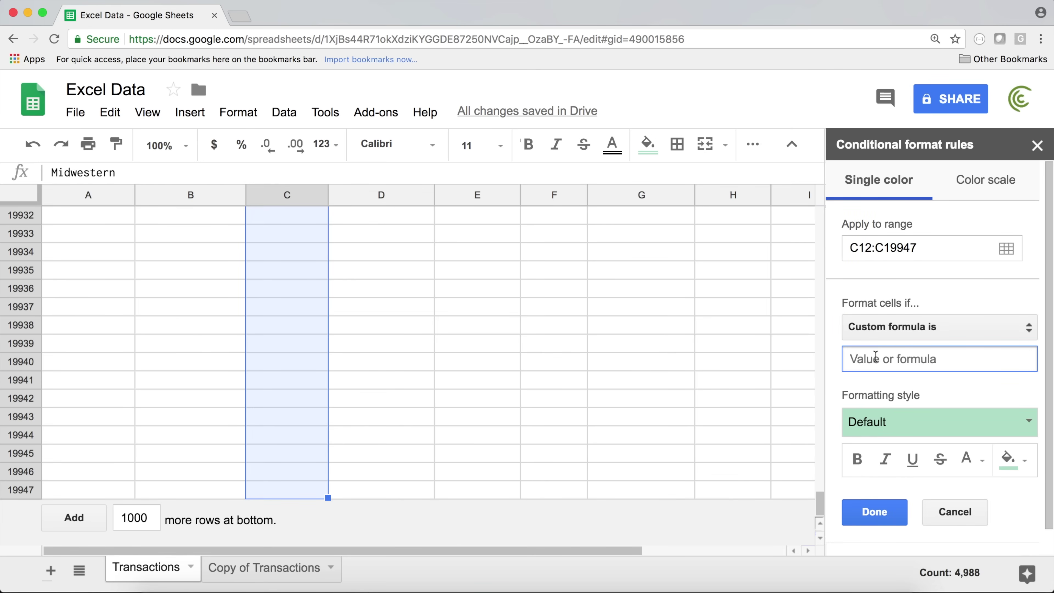
pyautogui.press('super+v')
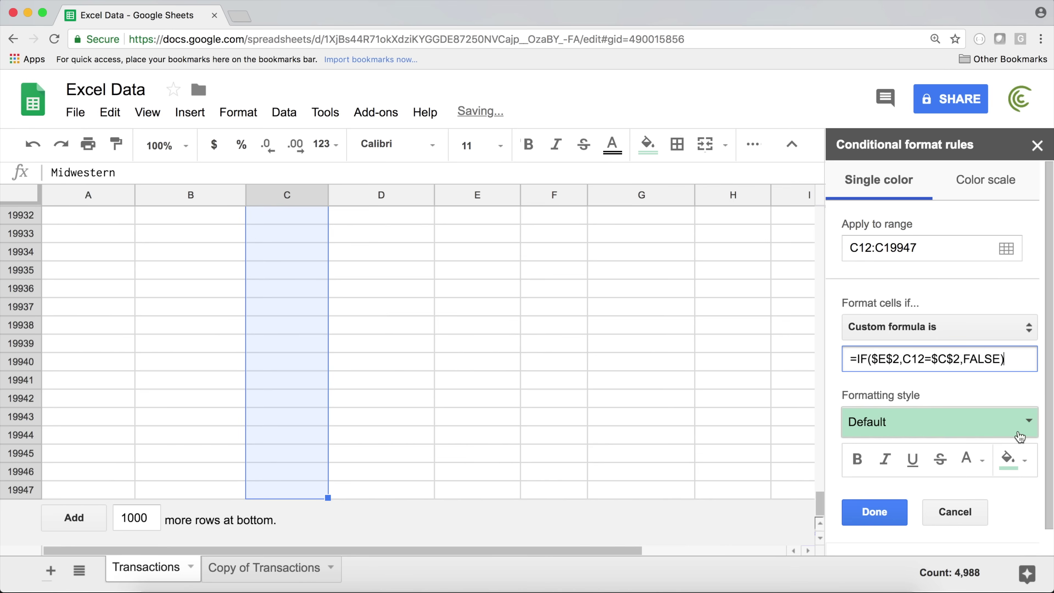
pyautogui.click(1023, 419)
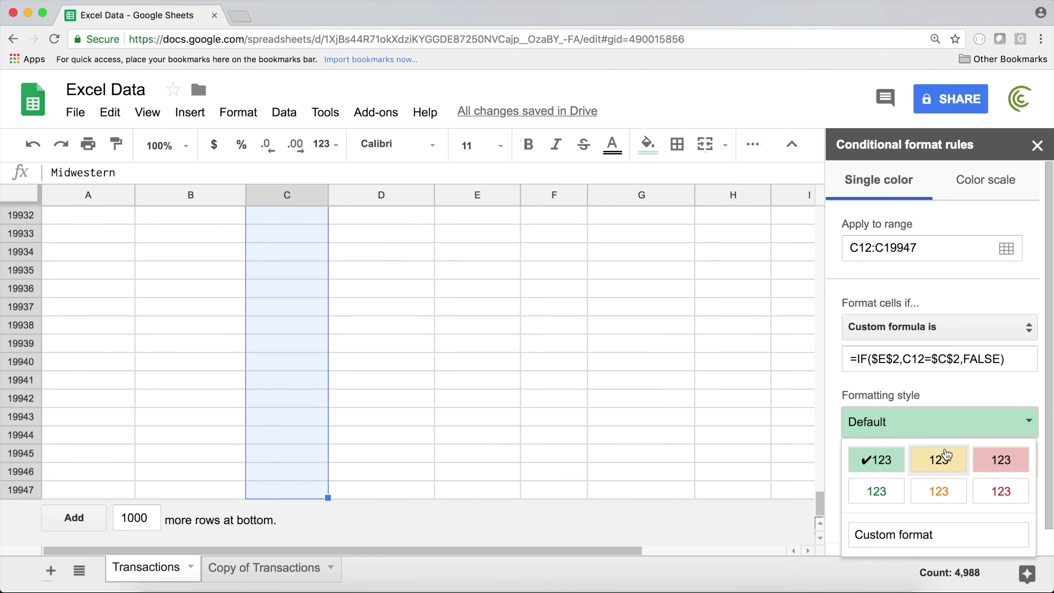
pyautogui.click(938, 459)
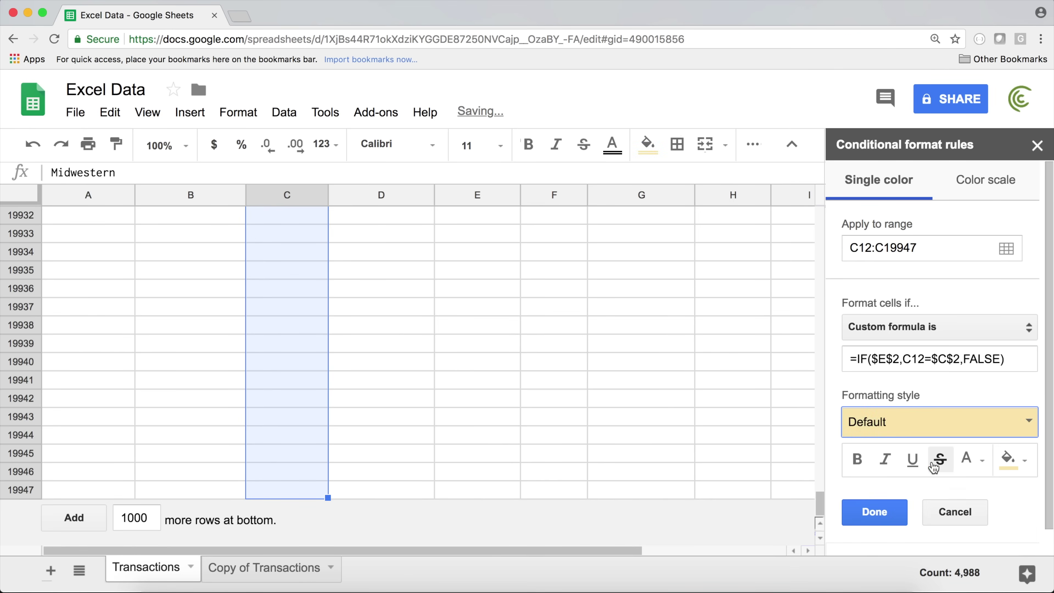
pyautogui.click(871, 512)
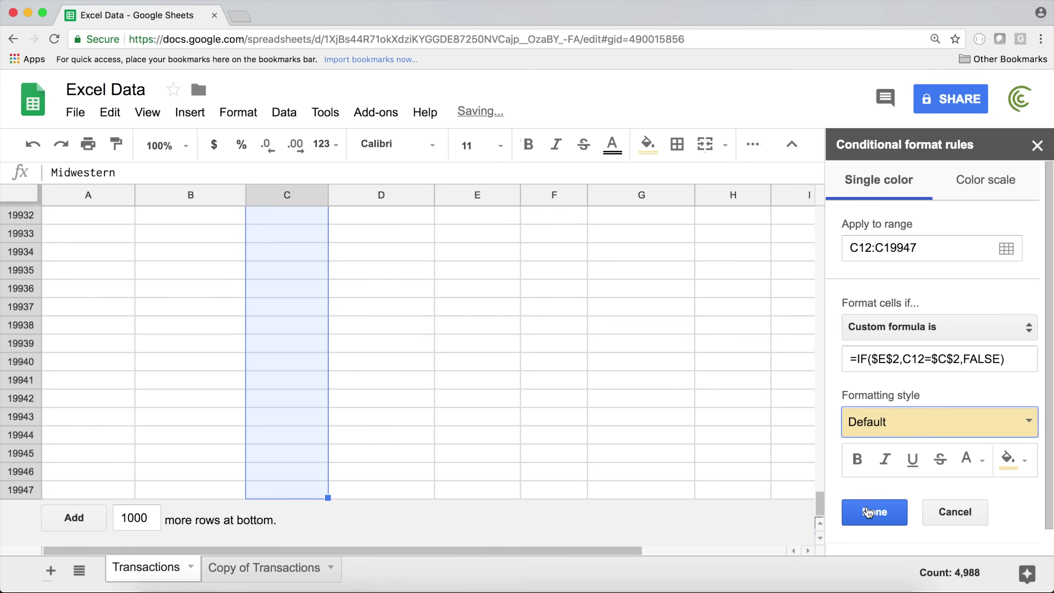
pyautogui.click(1037, 145)
pyautogui.click(273, 386)
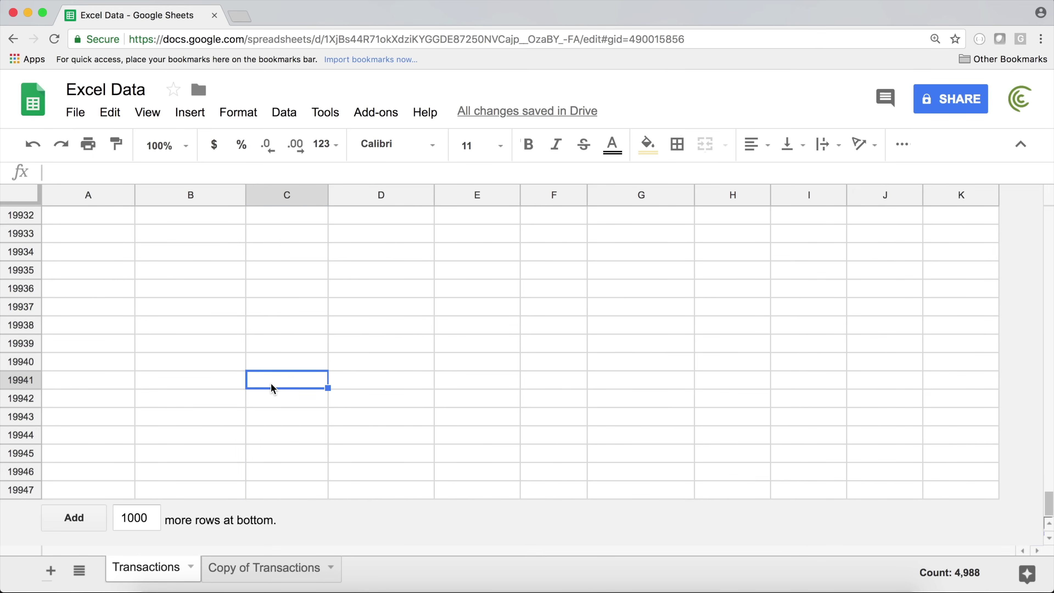
# Untick and re-tick the Midwestern box in E2, confirming yellow highlights and the $729,367.95 Grand Total follow it
pyautogui.press('super+Up')
pyautogui.press('super+Up')
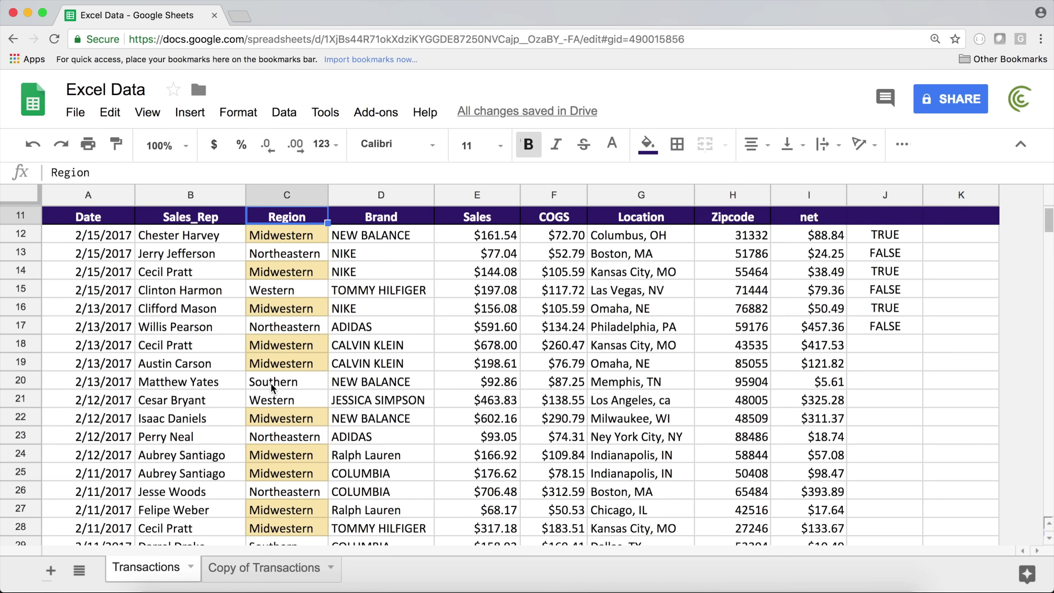
pyautogui.scroll(5, 282, 365)
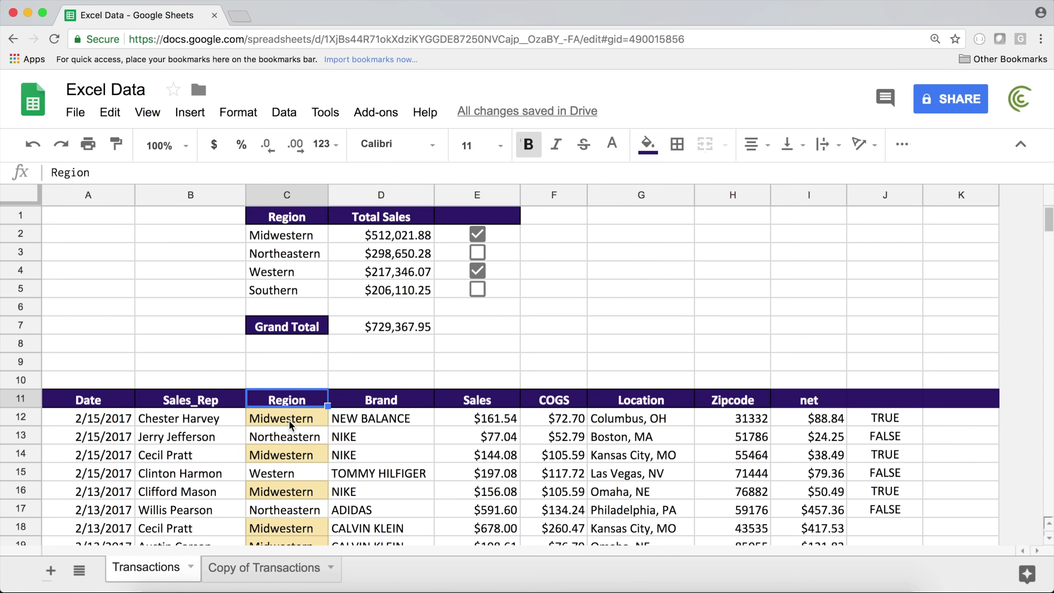
pyautogui.click(290, 423)
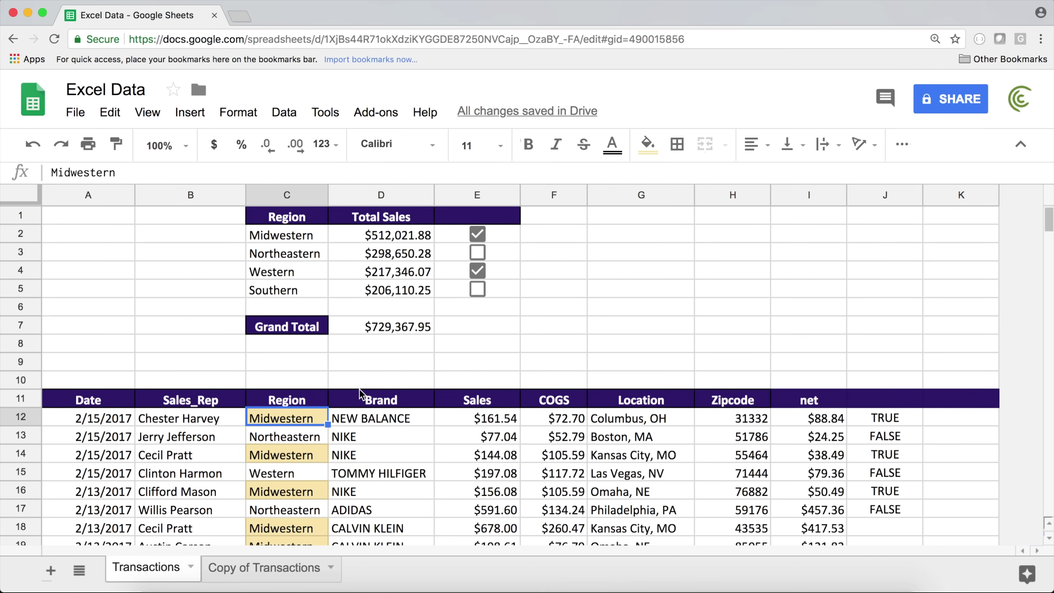
pyautogui.click(477, 233)
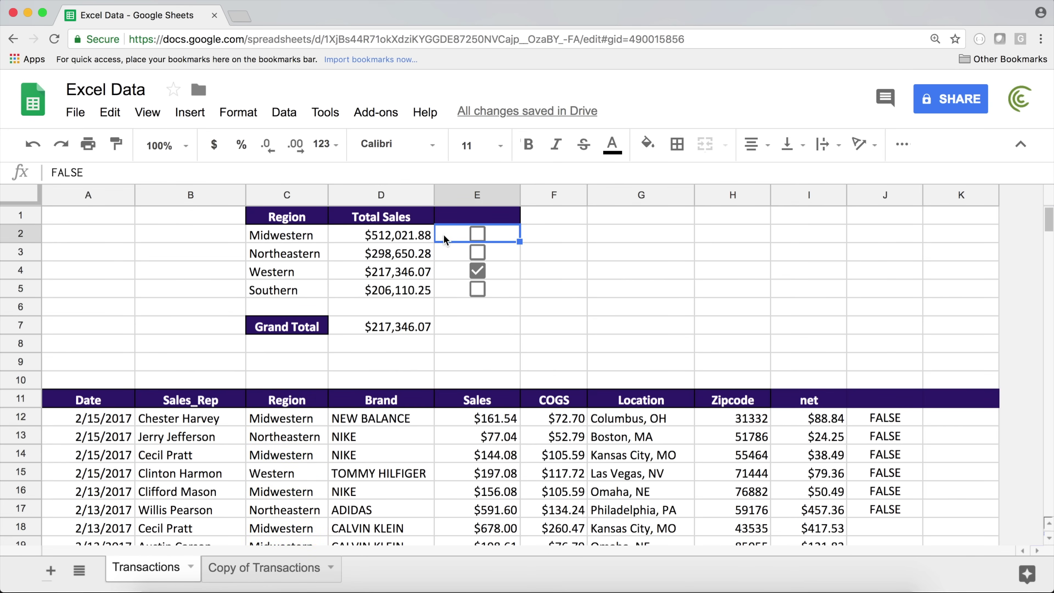
pyautogui.click(477, 234)
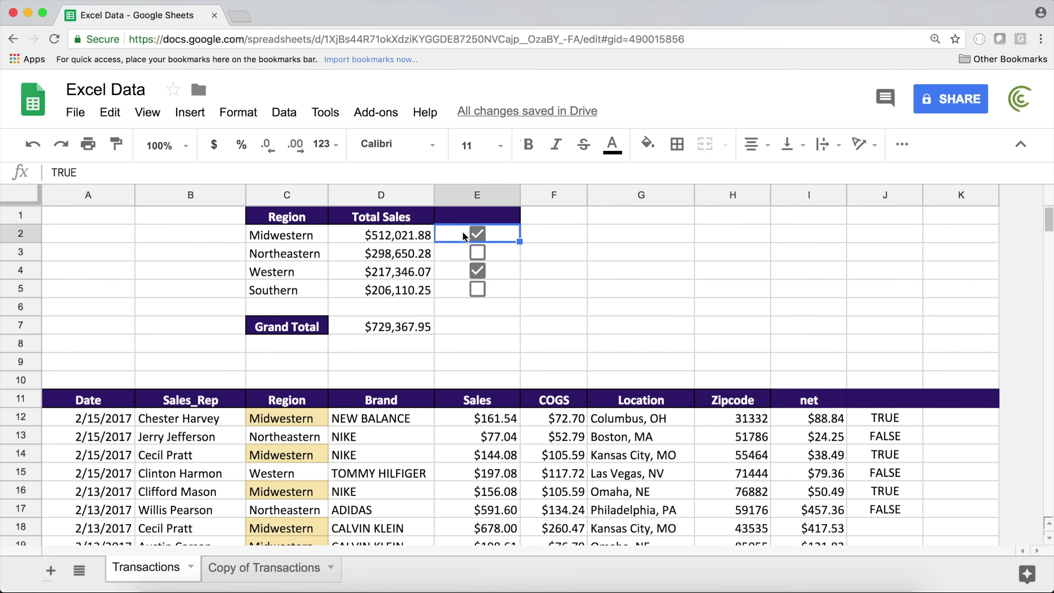
pyautogui.moveTo(292, 255); pyautogui.dragTo(286, 287)
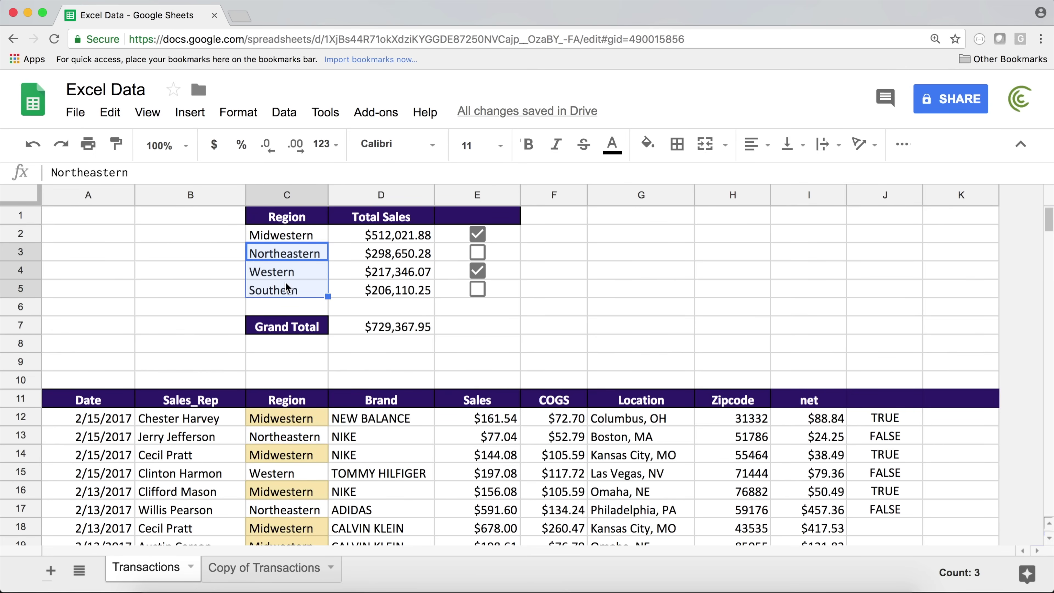
# Change the J12 formula to =IF($E$3,C12=$C$3,FALSE) and fill it down to J17
pyautogui.doubleClick(887, 418)
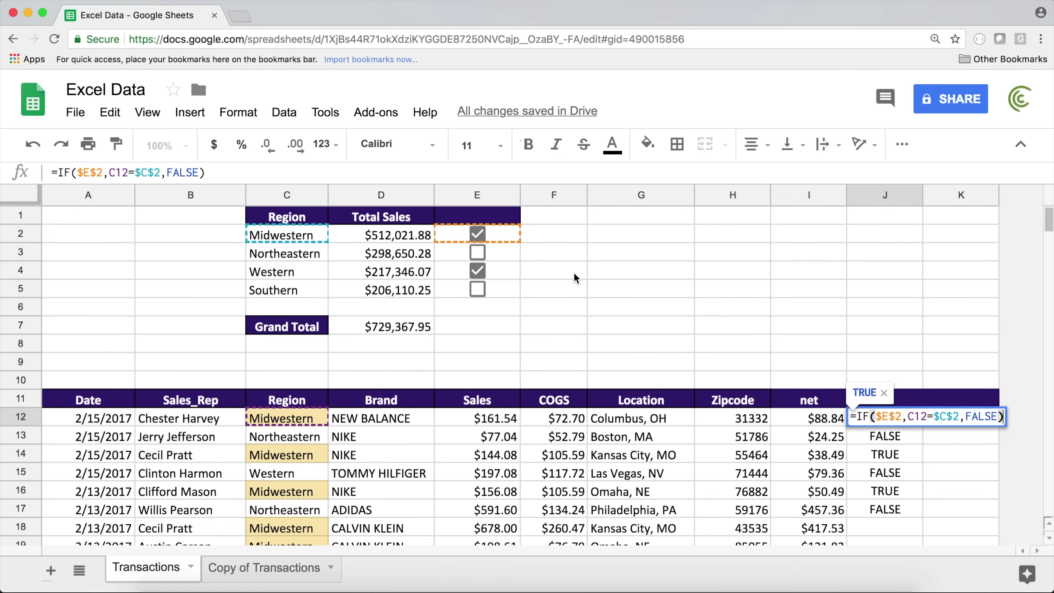
pyautogui.click(901, 416)
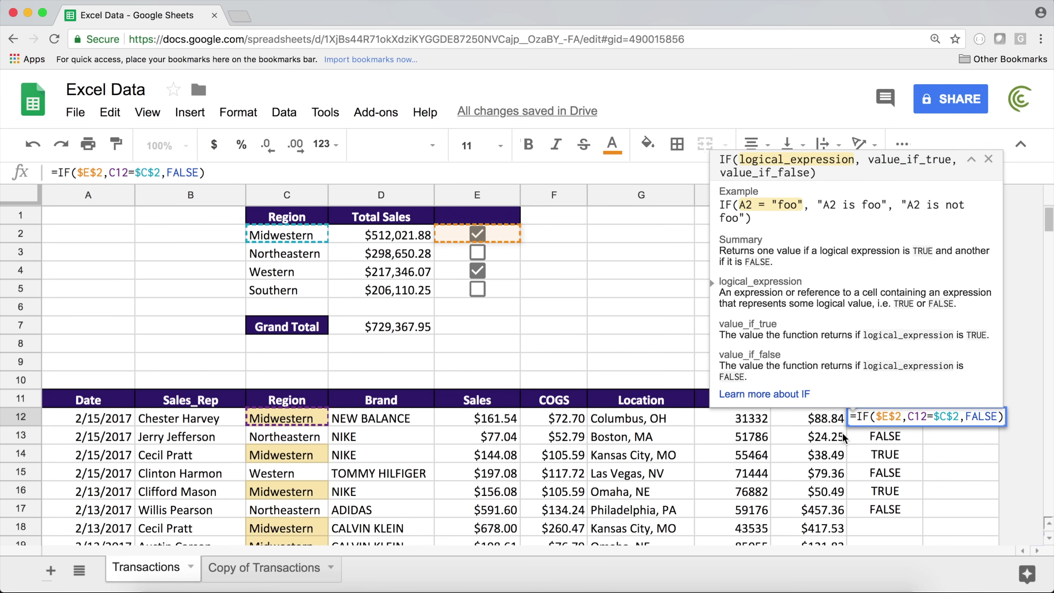
pyautogui.press('BackSpace')
pyautogui.write('3')
pyautogui.click(959, 417)
pyautogui.press('BackSpace')
pyautogui.write('3')
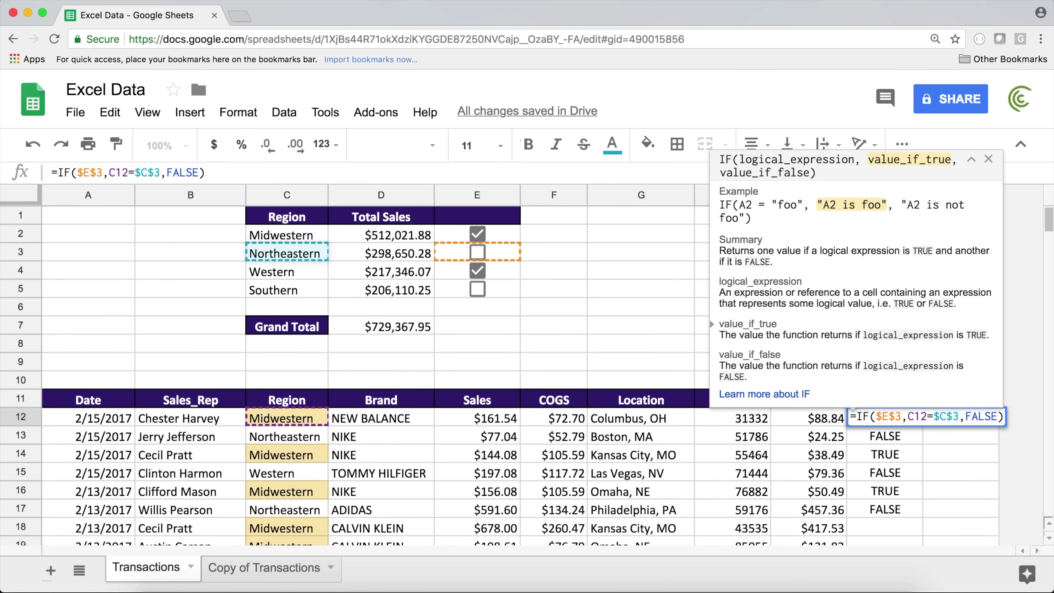
pyautogui.press('Return')
pyautogui.click(902, 413)
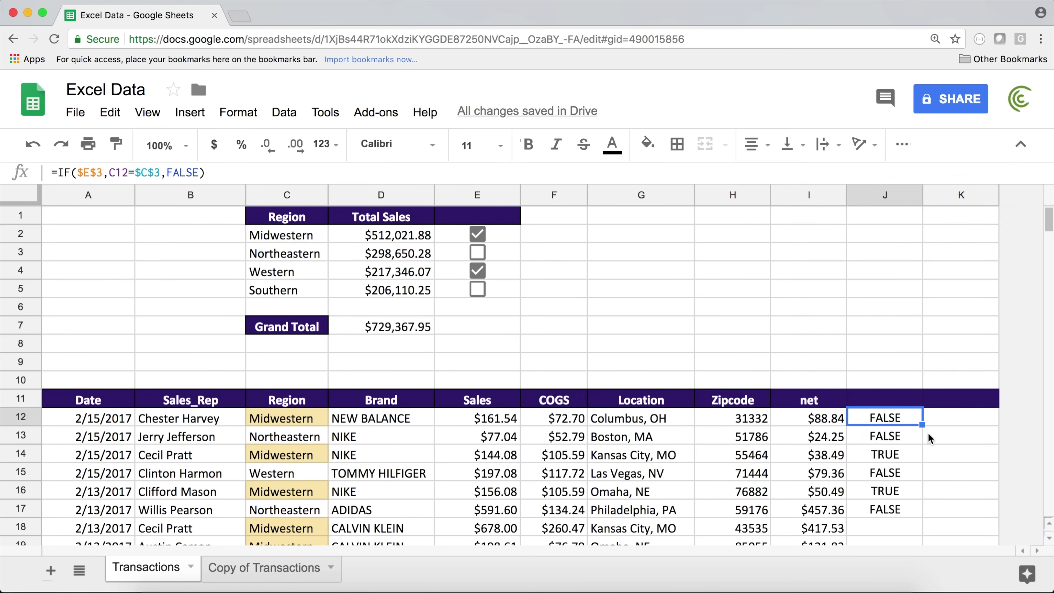
pyautogui.moveTo(921, 424); pyautogui.dragTo(909, 516)
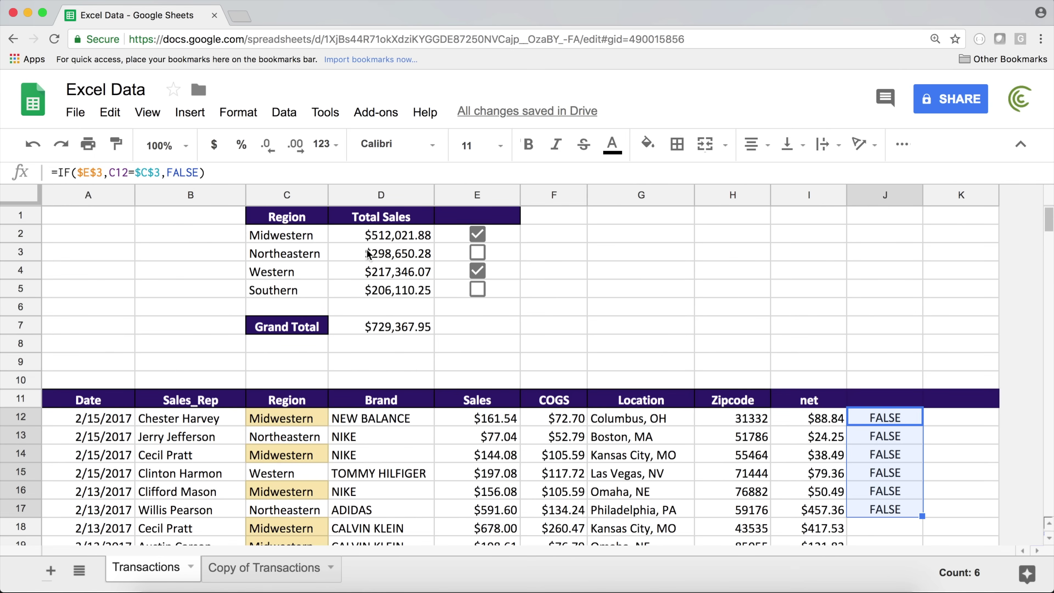
# Tick the Northeastern box in E3 and confirm Northeastern rows 13 and 17 flag TRUE
pyautogui.click(478, 252)
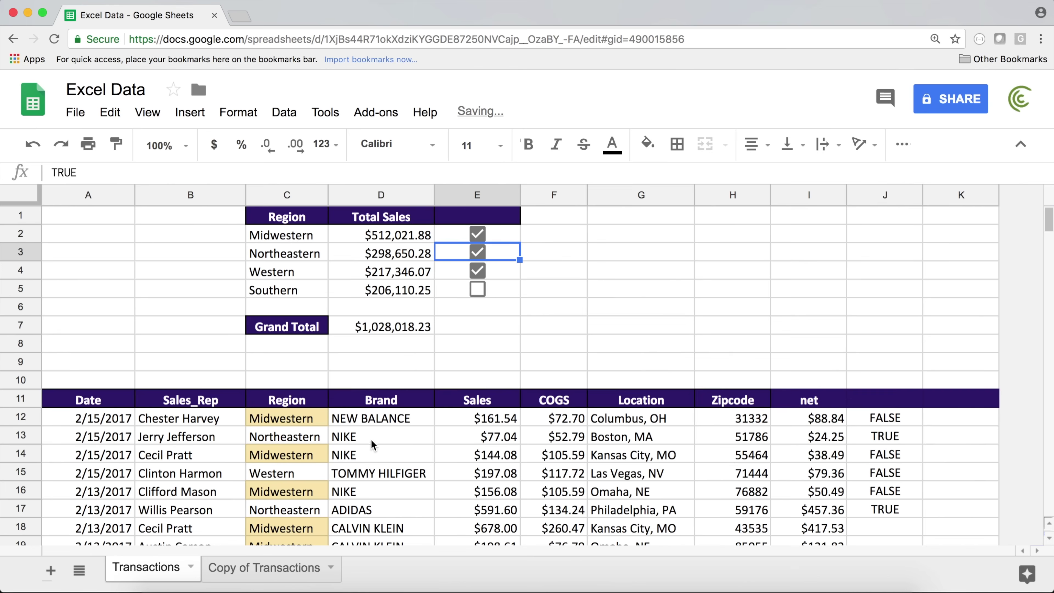
pyautogui.click(320, 438)
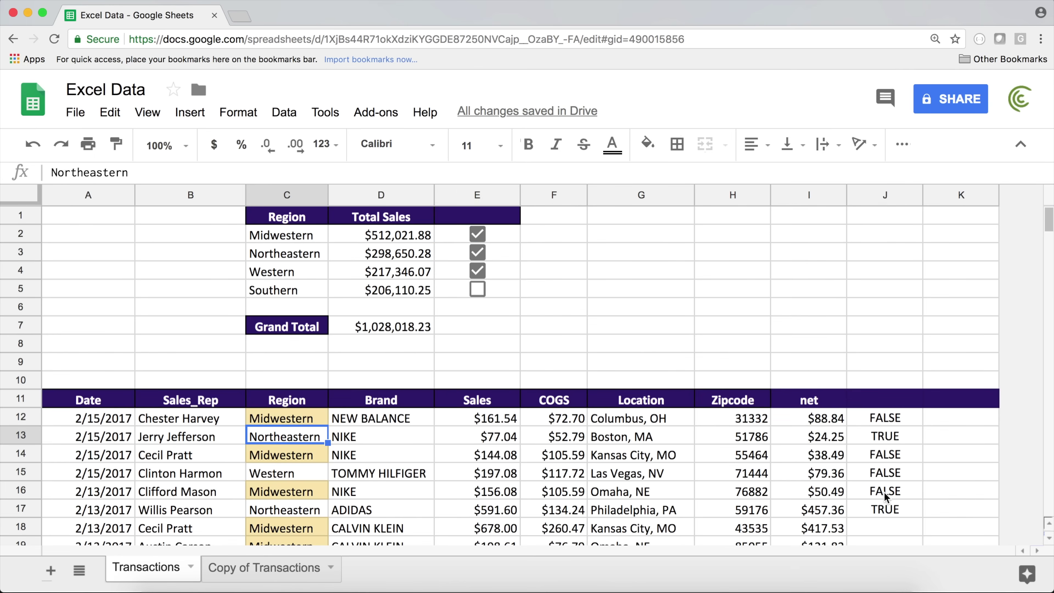
pyautogui.click(887, 514)
pyautogui.click(282, 518)
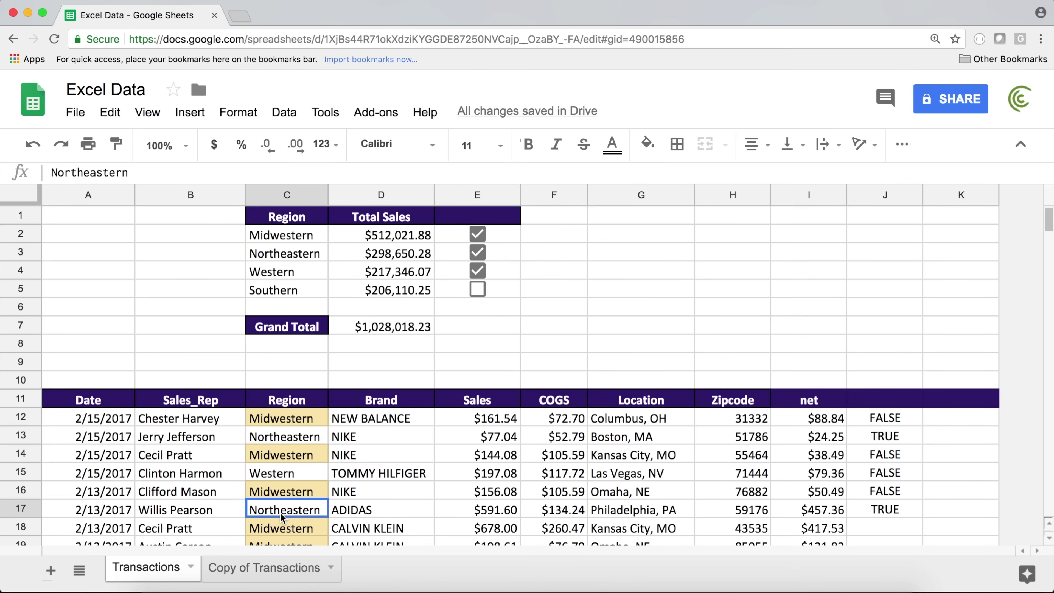
pyautogui.click(277, 440)
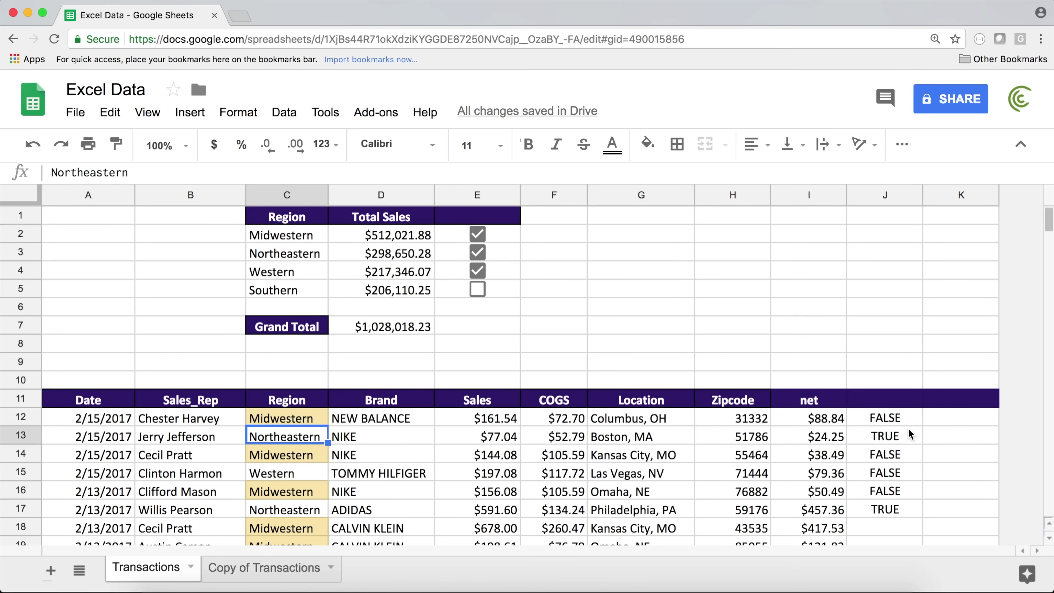
# Review the J12 IF formula, then select the region column from C12 downward
pyautogui.click(886, 419)
pyautogui.doubleClick(862, 416)
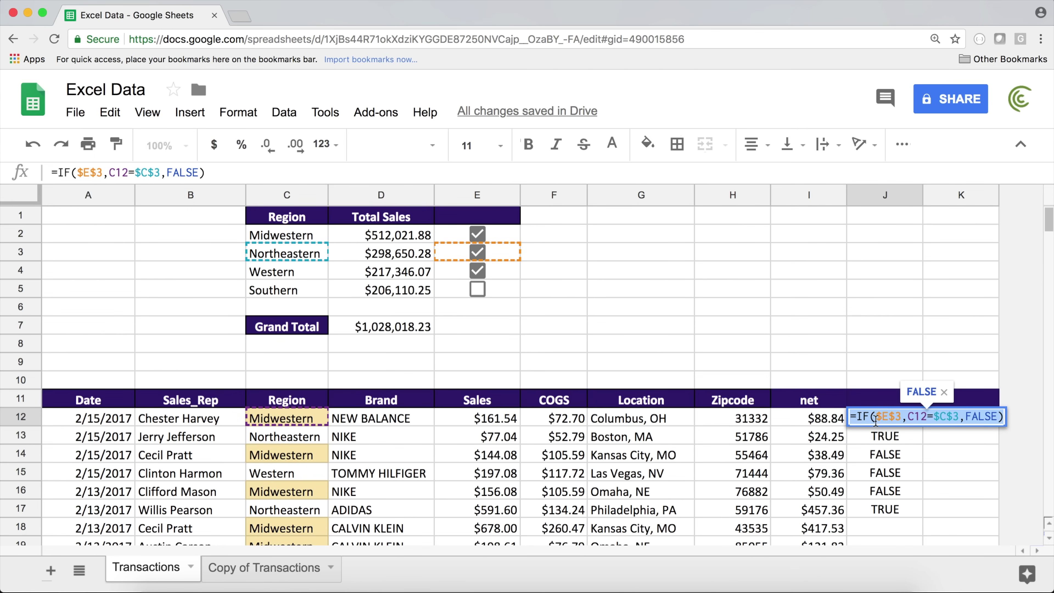
pyautogui.press('Escape')
pyautogui.click(300, 423)
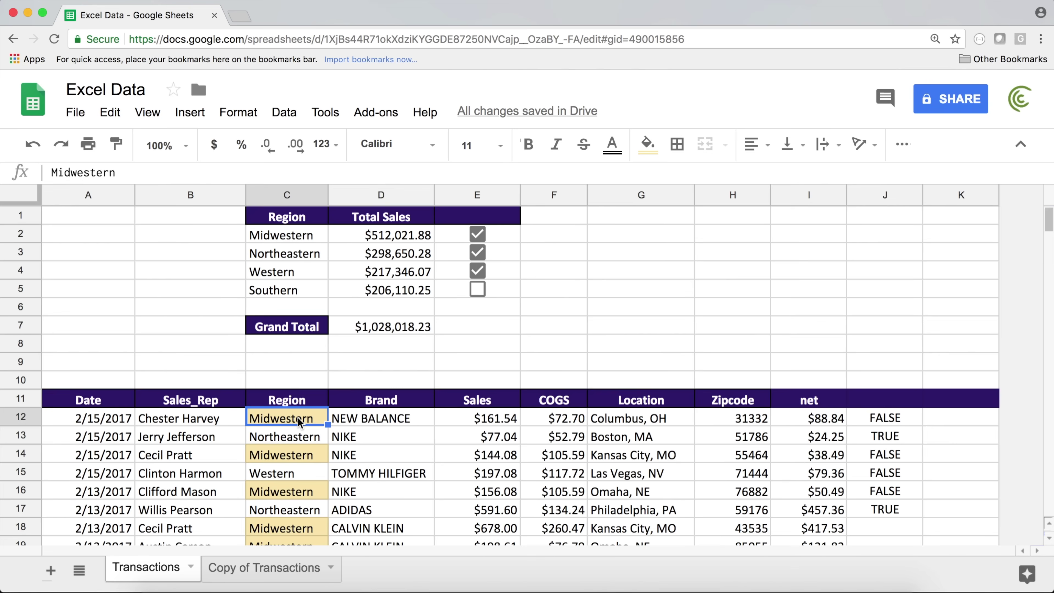
pyautogui.press('super+shift+Down')
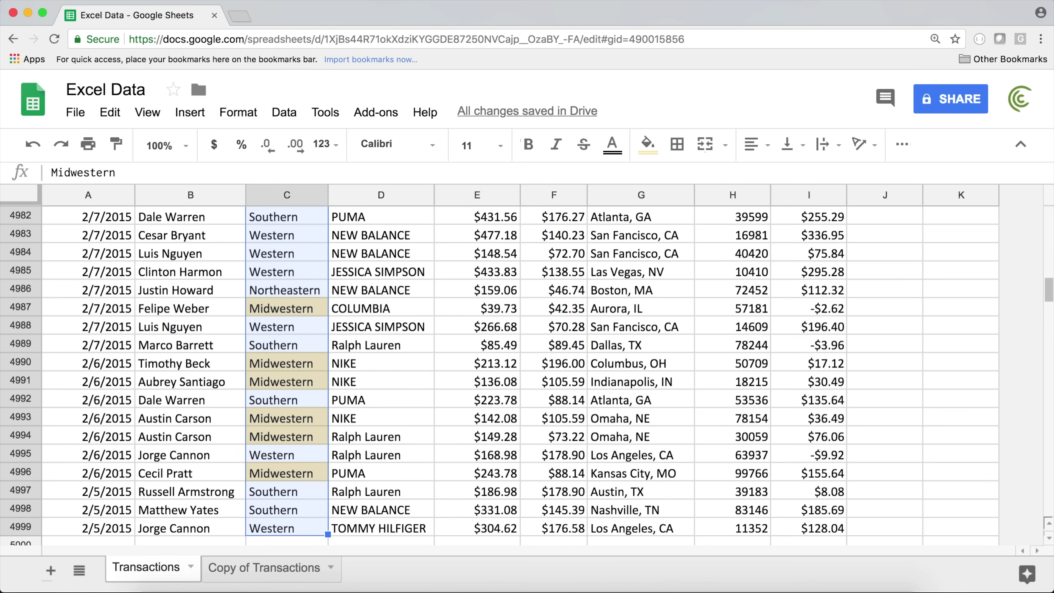
# Add a green conditional formatting rule on C12:C19947 using =IF($E$3,C12=$C$3,FALSE)
pyautogui.press('super+shift+Down')
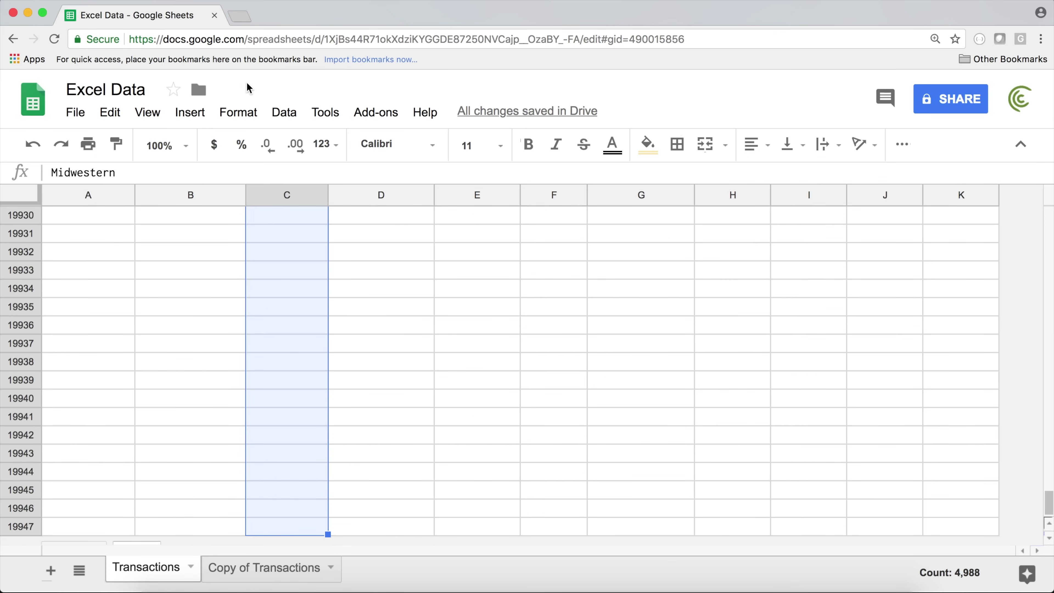
pyautogui.click(241, 112)
pyautogui.click(296, 440)
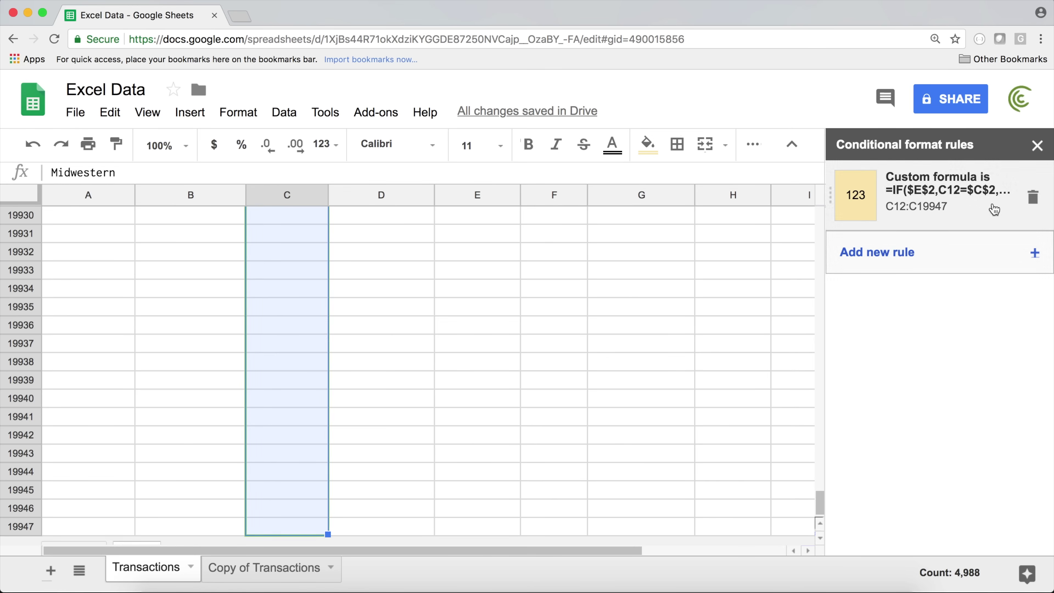
pyautogui.click(879, 253)
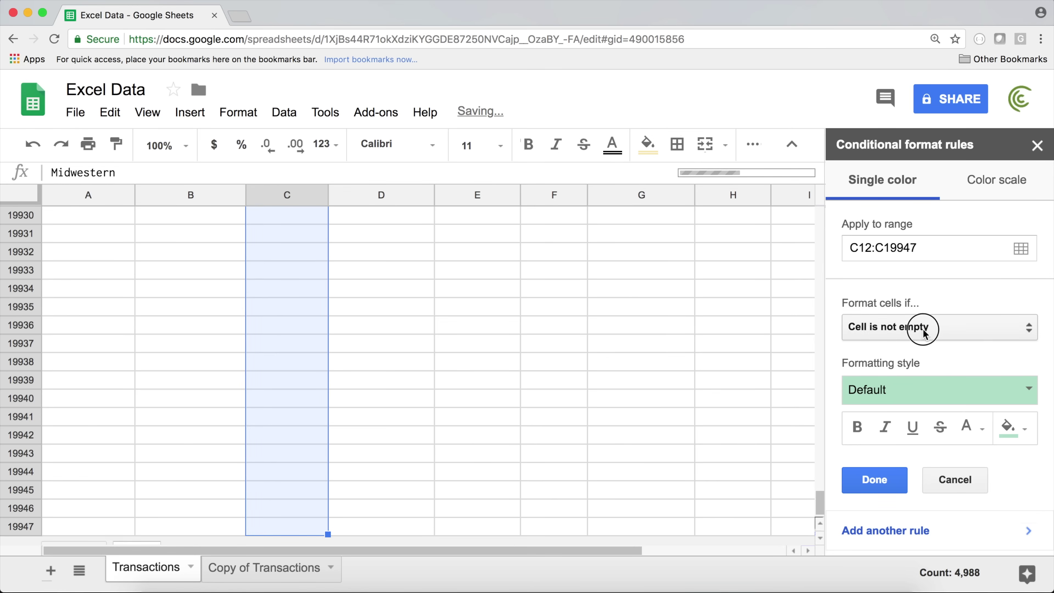
pyautogui.click(931, 328)
pyautogui.scroll(-5, 879, 453)
pyautogui.click(868, 579)
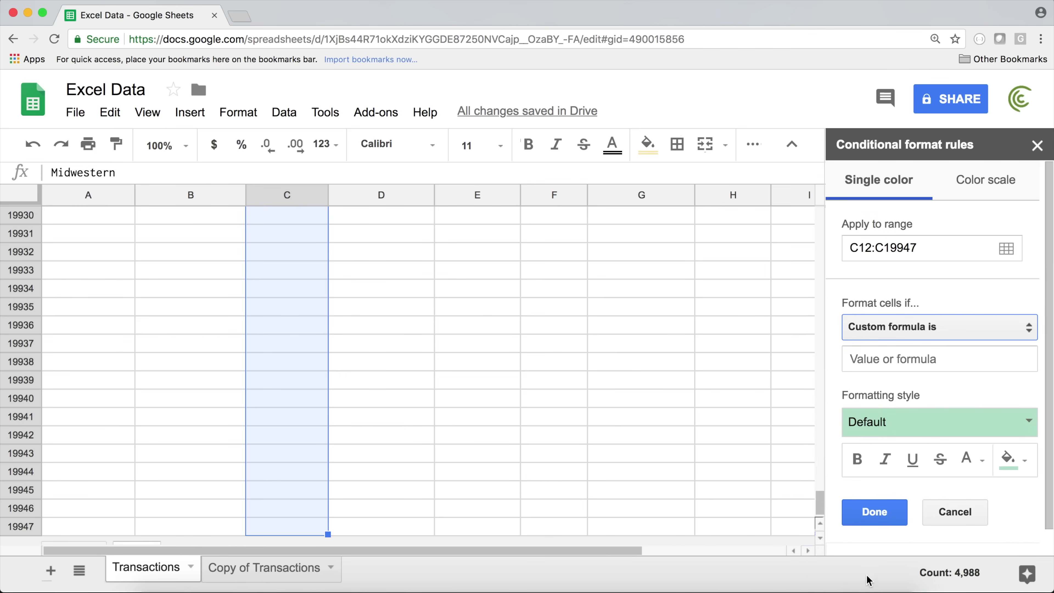
pyautogui.click(881, 358)
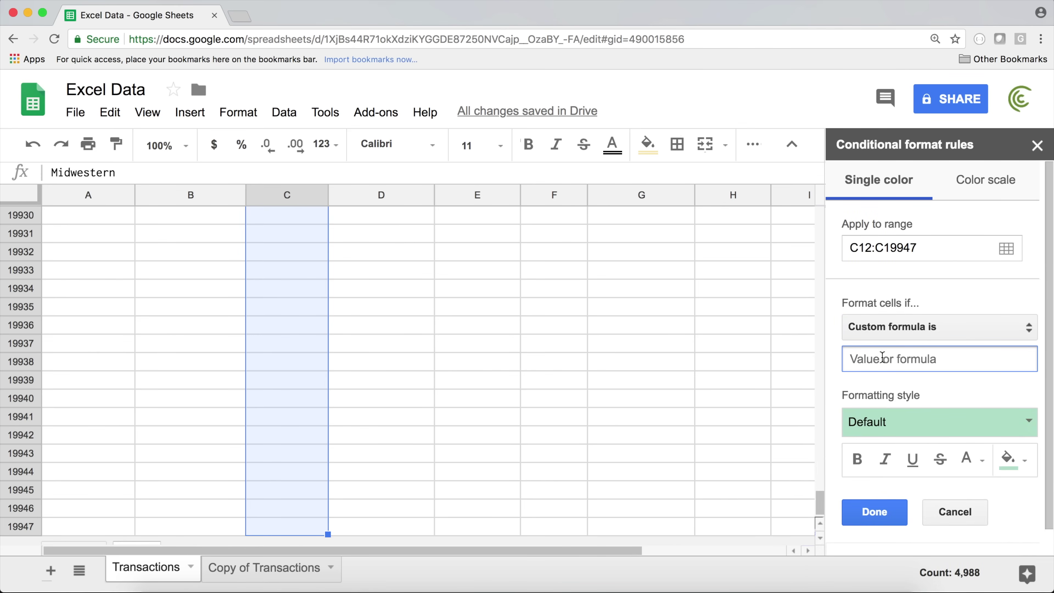
pyautogui.write('=IF($E$3,C12=$C$3,FALSE)')
pyautogui.click(926, 433)
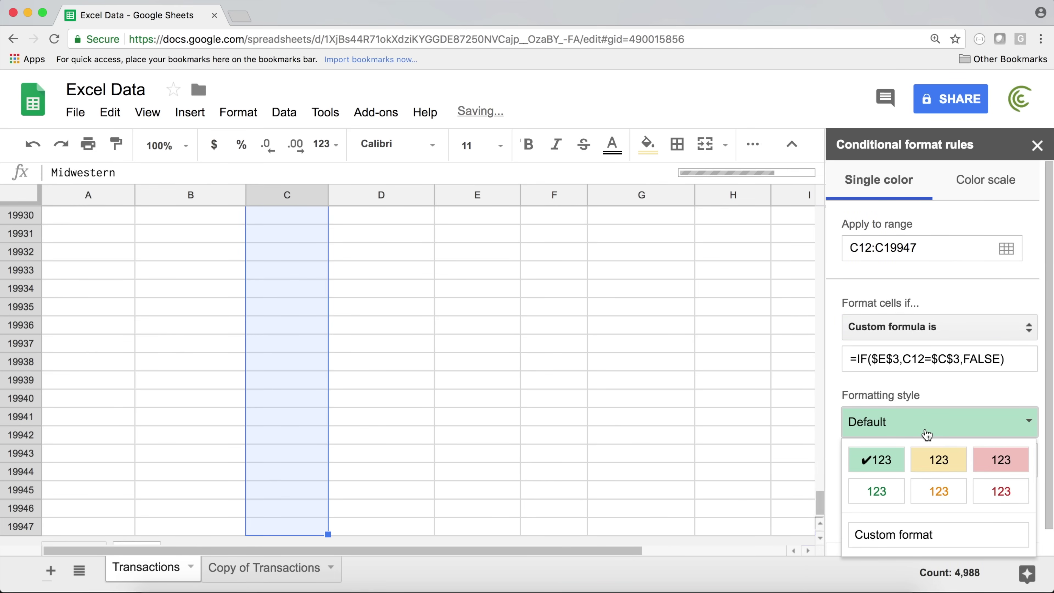
pyautogui.click(873, 459)
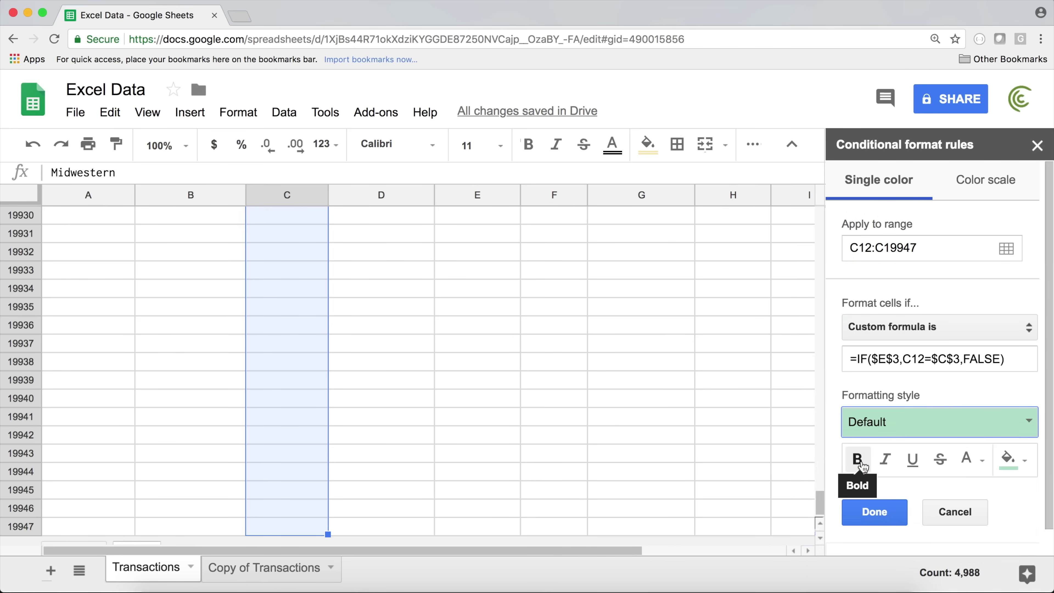
pyautogui.click(875, 513)
pyautogui.click(896, 335)
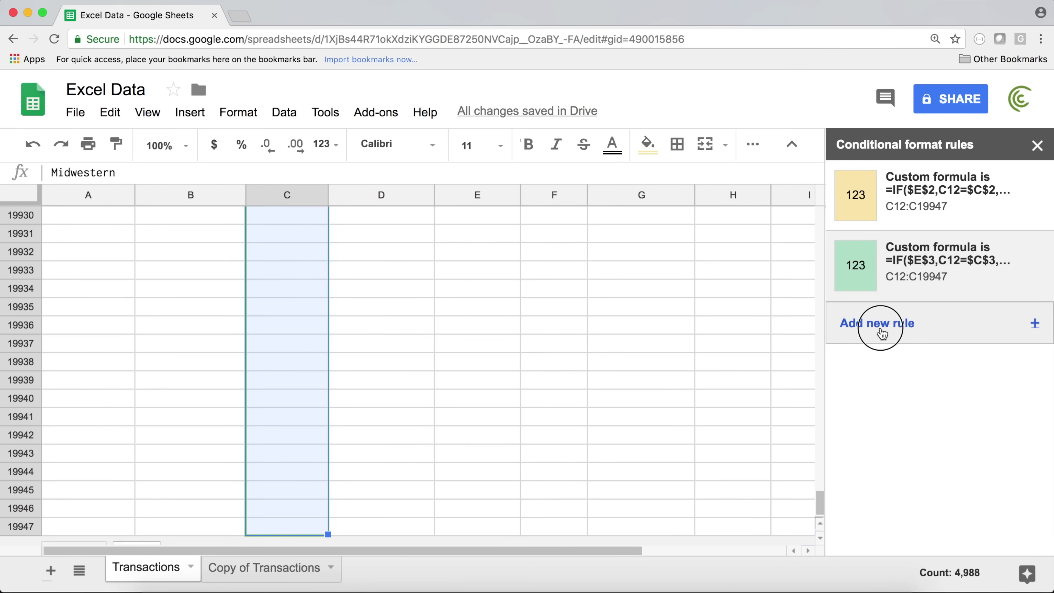
# Set up a new custom formula rule with =IF($E$4,C12=$C$4,FALSE) for Western
pyautogui.click(927, 319)
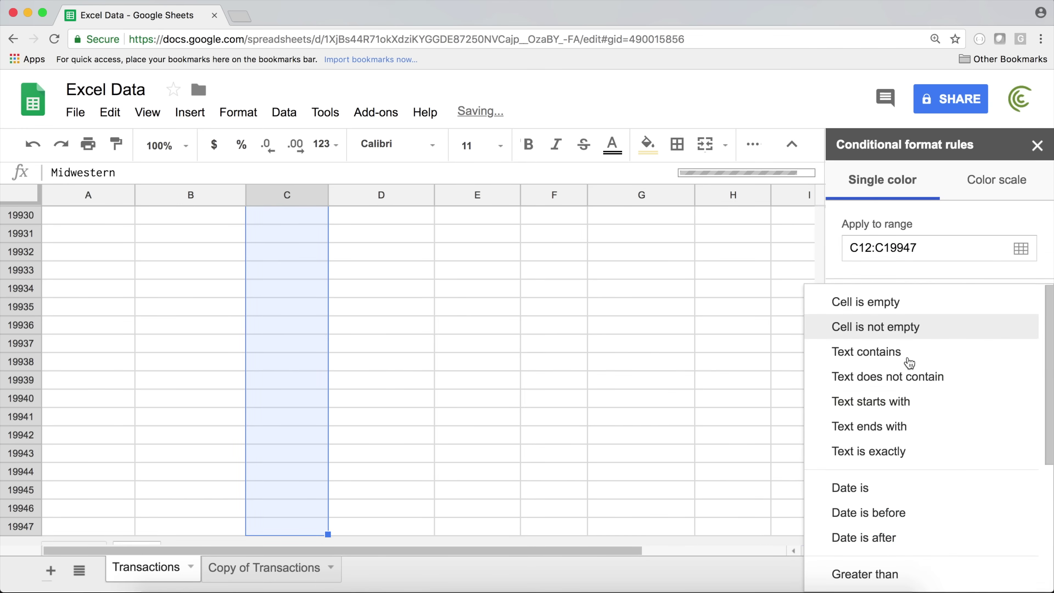
pyautogui.scroll(-5, 921, 353)
pyautogui.click(893, 574)
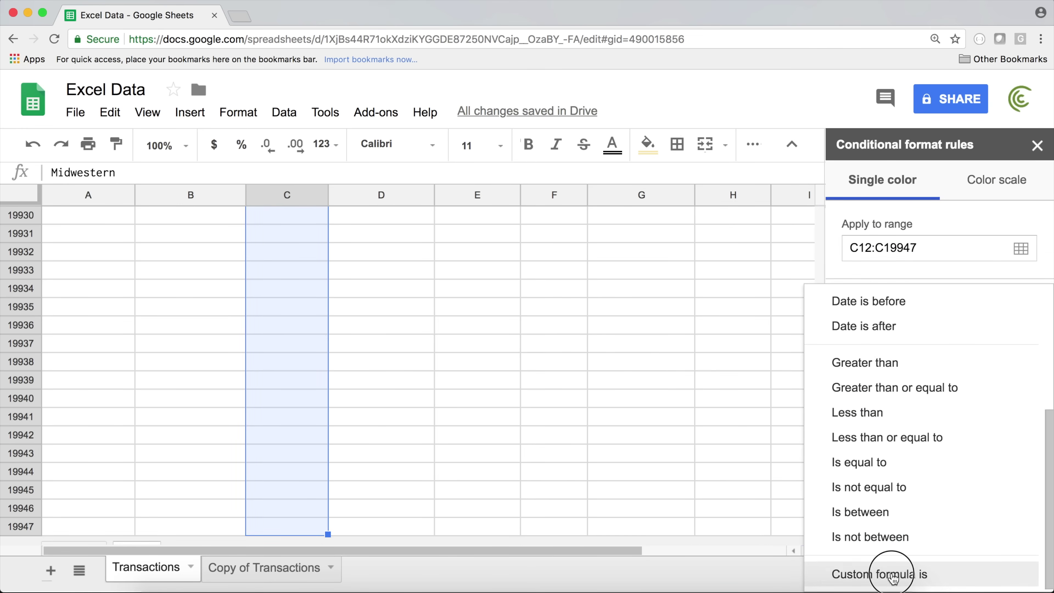
pyautogui.click(862, 362)
pyautogui.write('=IF($E$3,C12=$C$3,FALSE)')
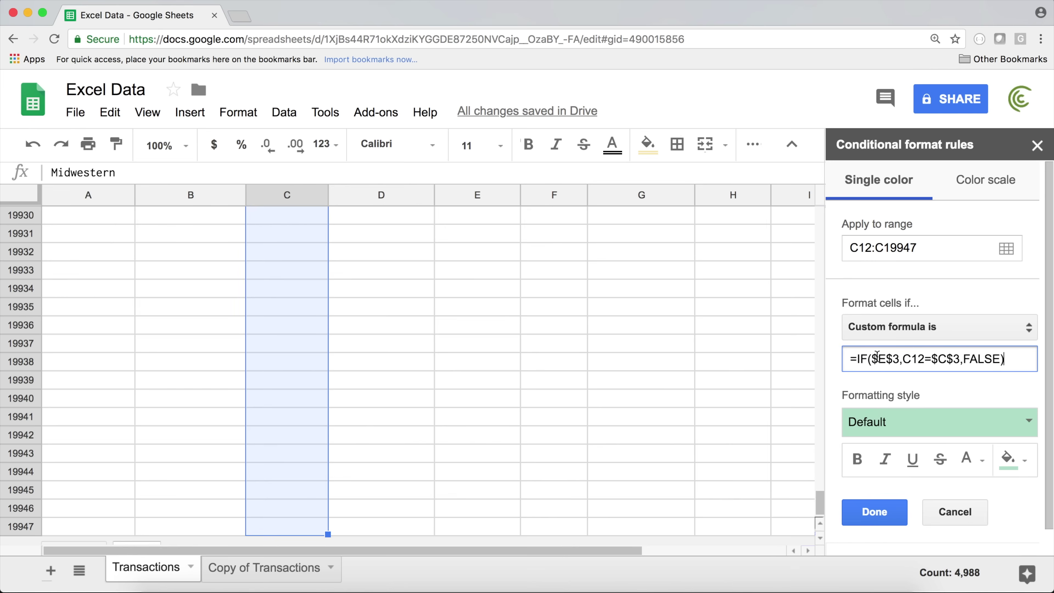
pyautogui.click(900, 360)
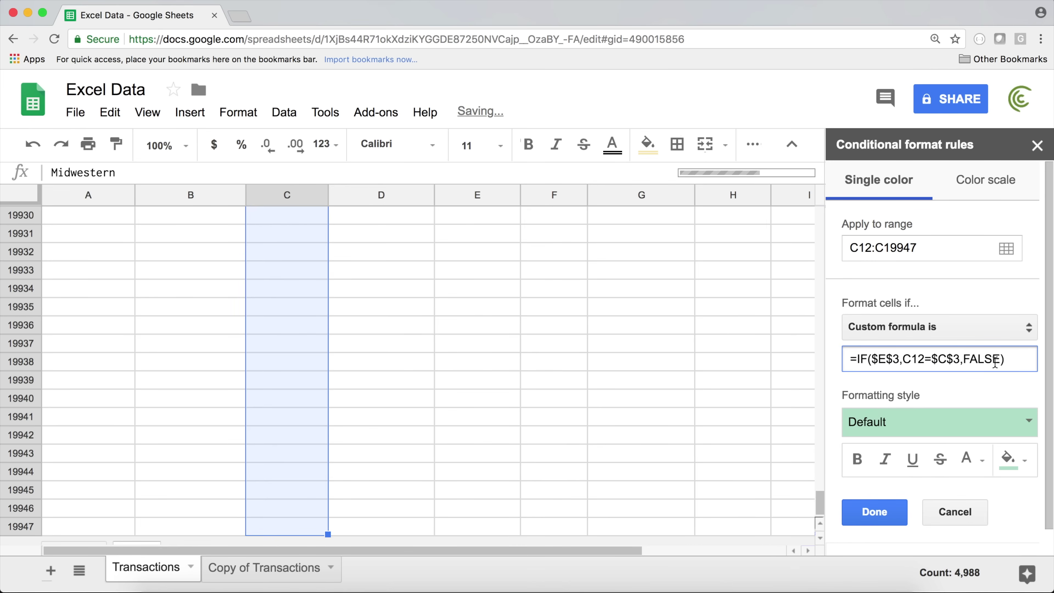
pyautogui.press('BackSpace')
pyautogui.write('4')
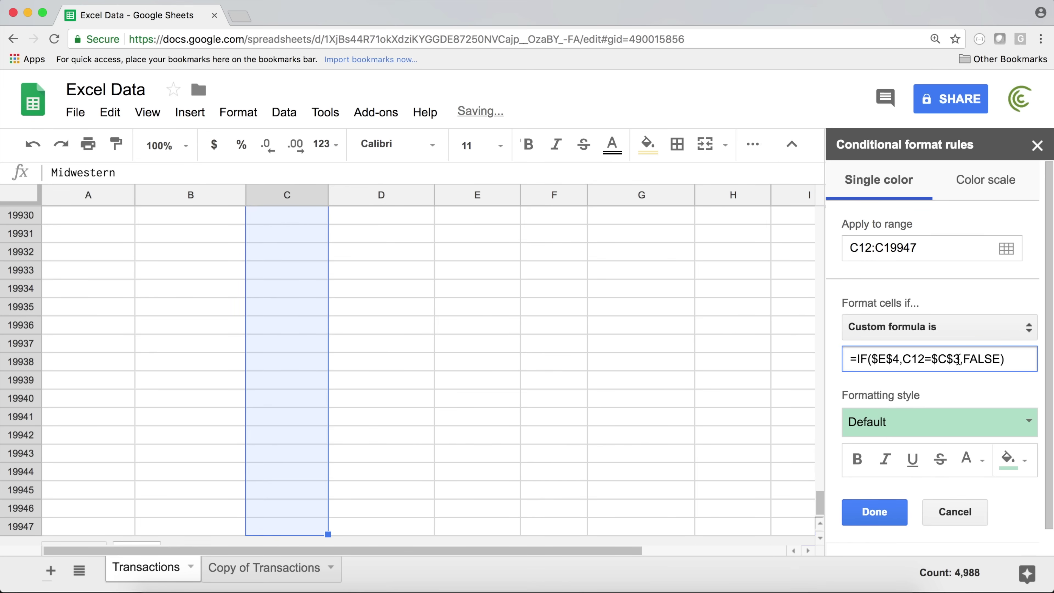
pyautogui.click(959, 359)
pyautogui.press('BackSpace')
pyautogui.write('4')
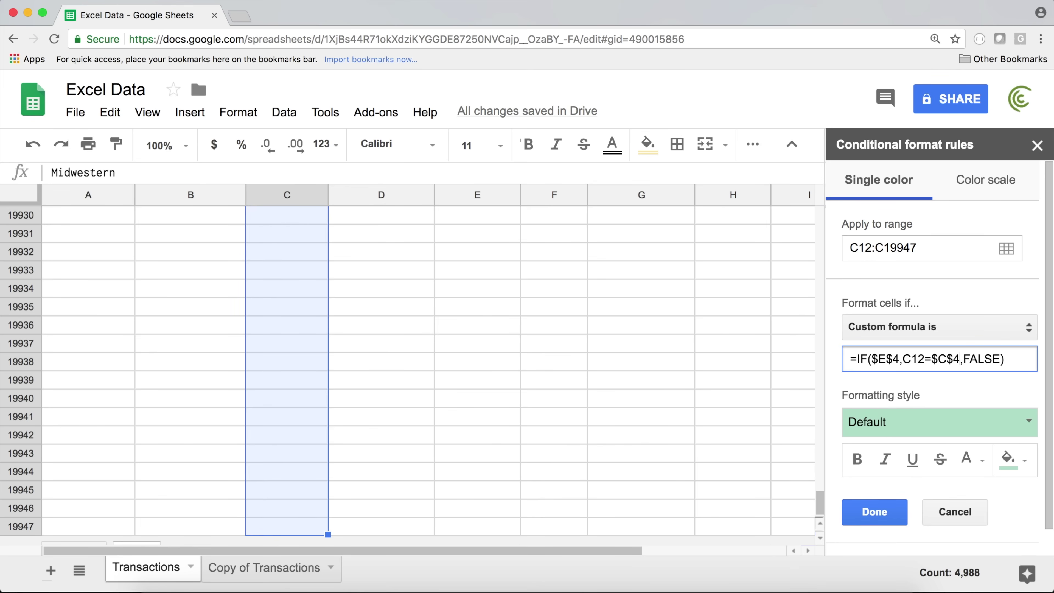
# Give the Western rule the red preset style and save it
pyautogui.click(916, 421)
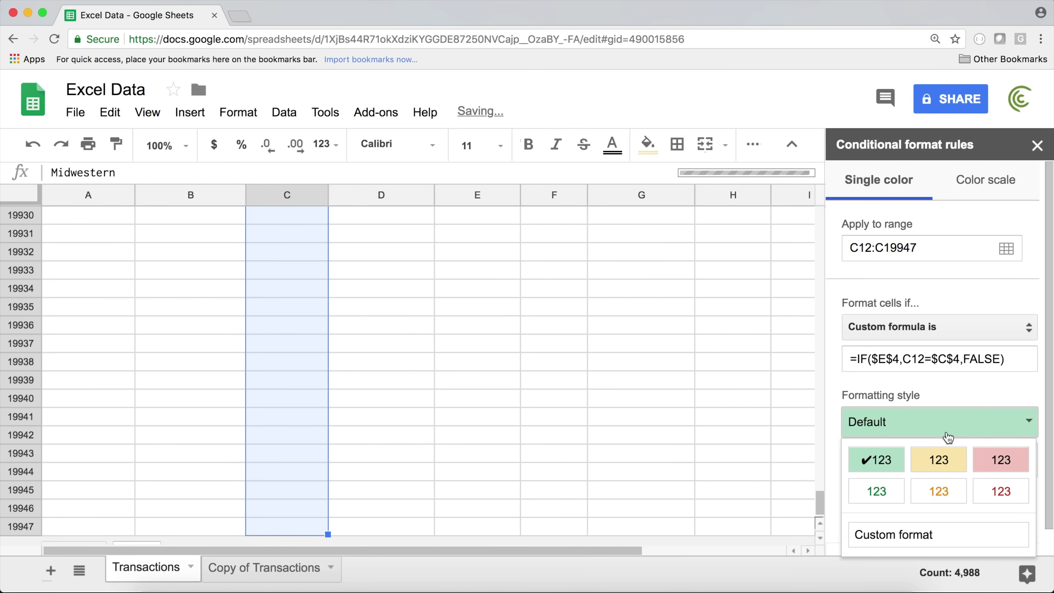
pyautogui.click(995, 459)
pyautogui.click(874, 511)
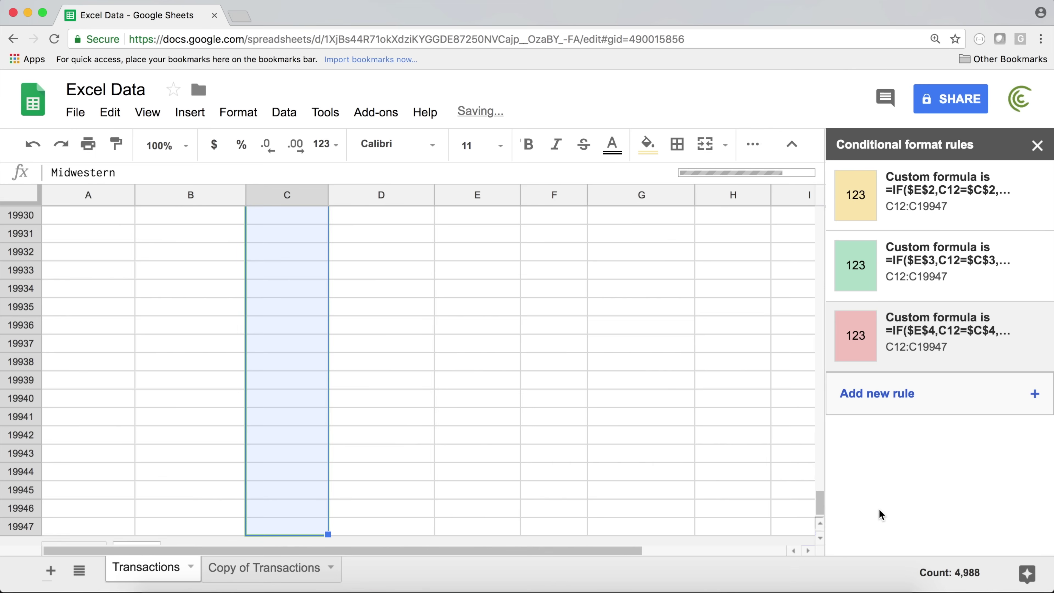
# Set up a new custom formula rule with =IF($E$5,C12=$C$5,FALSE) for Southern
pyautogui.click(906, 397)
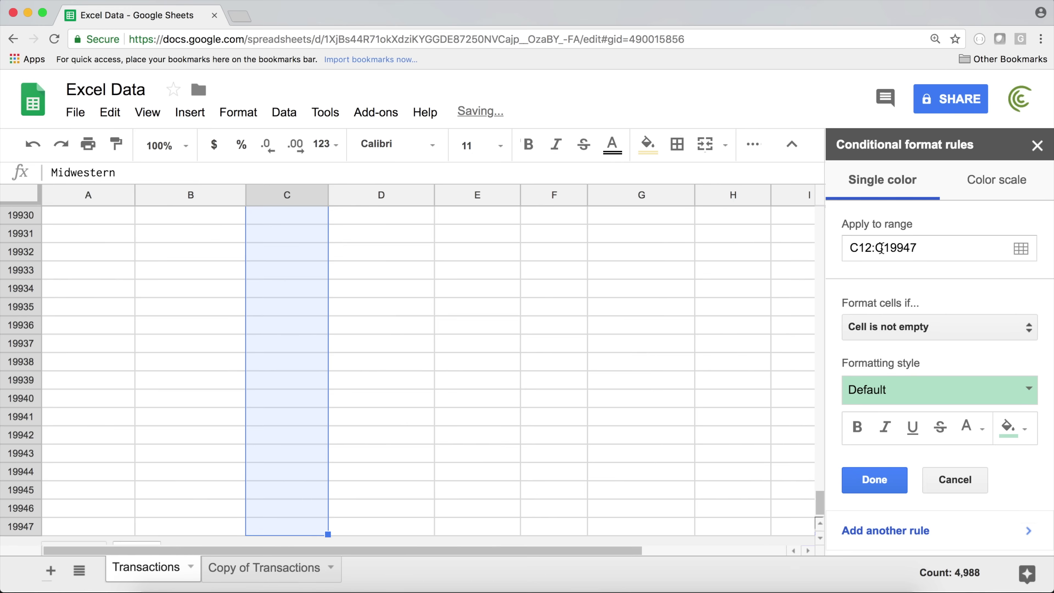
pyautogui.click(896, 328)
pyautogui.scroll(-5, 912, 464)
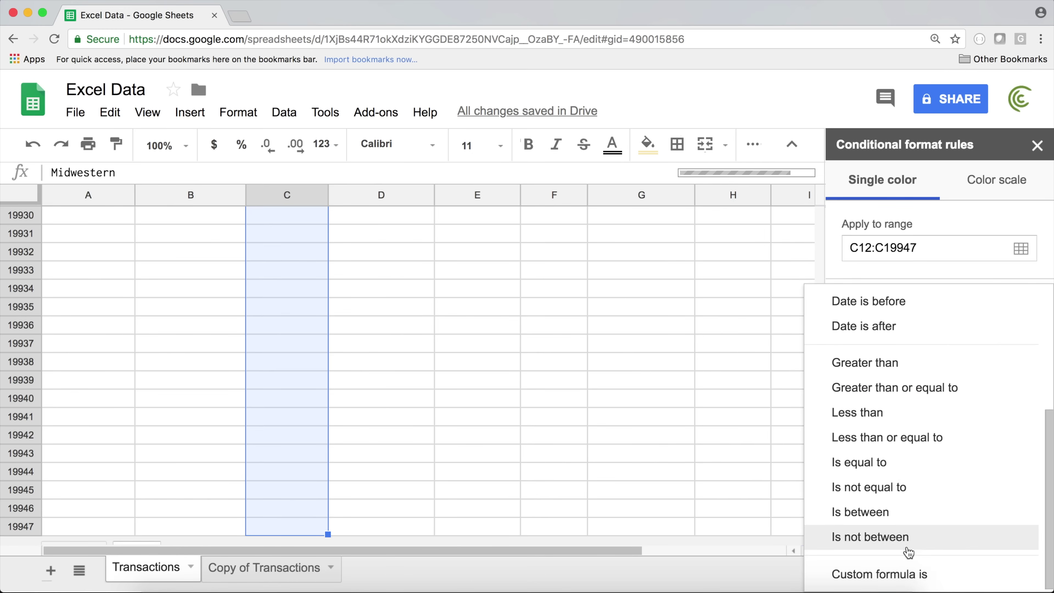
pyautogui.click(907, 574)
pyautogui.click(898, 357)
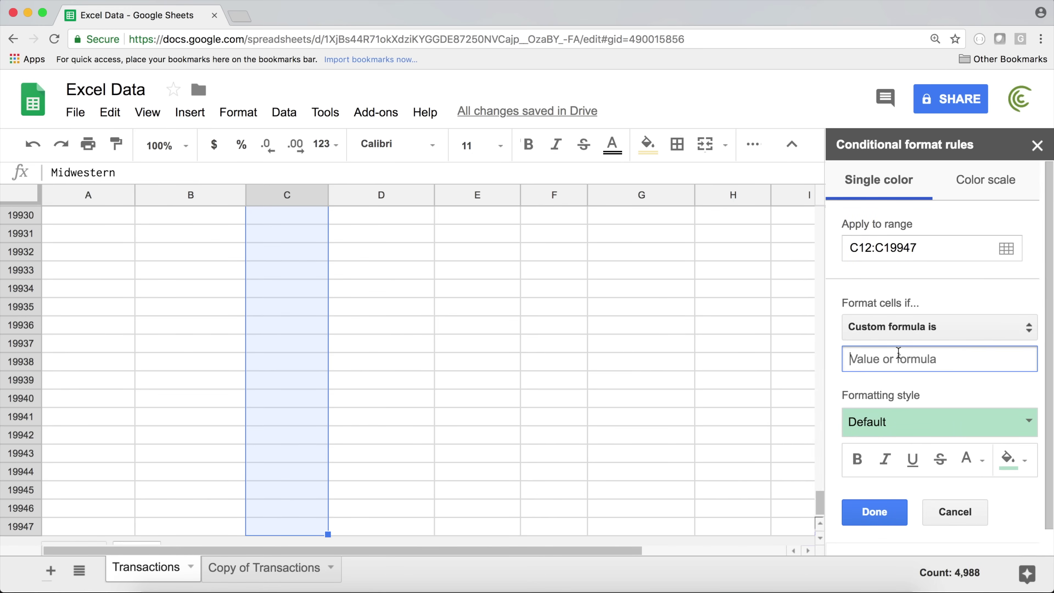
pyautogui.write('=IF($E$3,C12=$C$3,FALSE)')
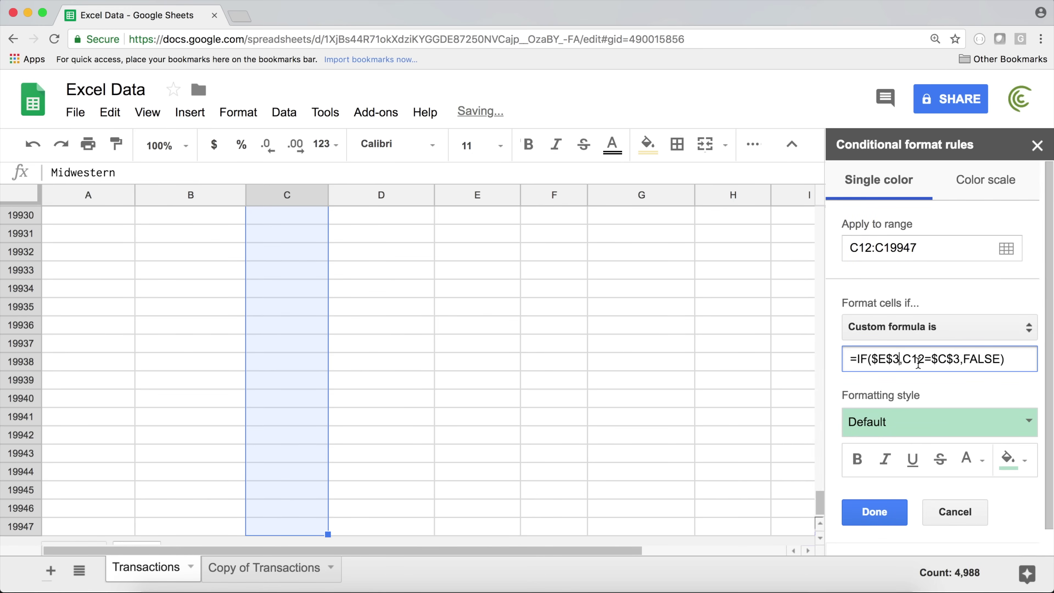
pyautogui.press('BackSpace')
pyautogui.write('5')
pyautogui.click(954, 358)
pyautogui.click(959, 358)
pyautogui.press('BackSpace')
pyautogui.write('5')
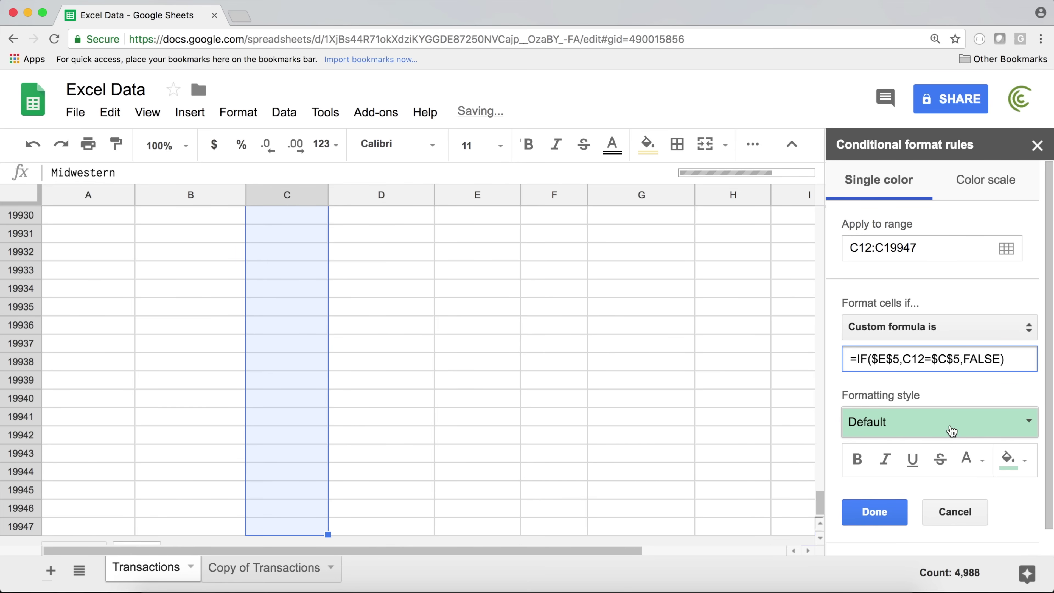
# Style the Southern rule with a light blue fill and black text, save it, and close the rules panel
pyautogui.click(951, 427)
pyautogui.click(934, 535)
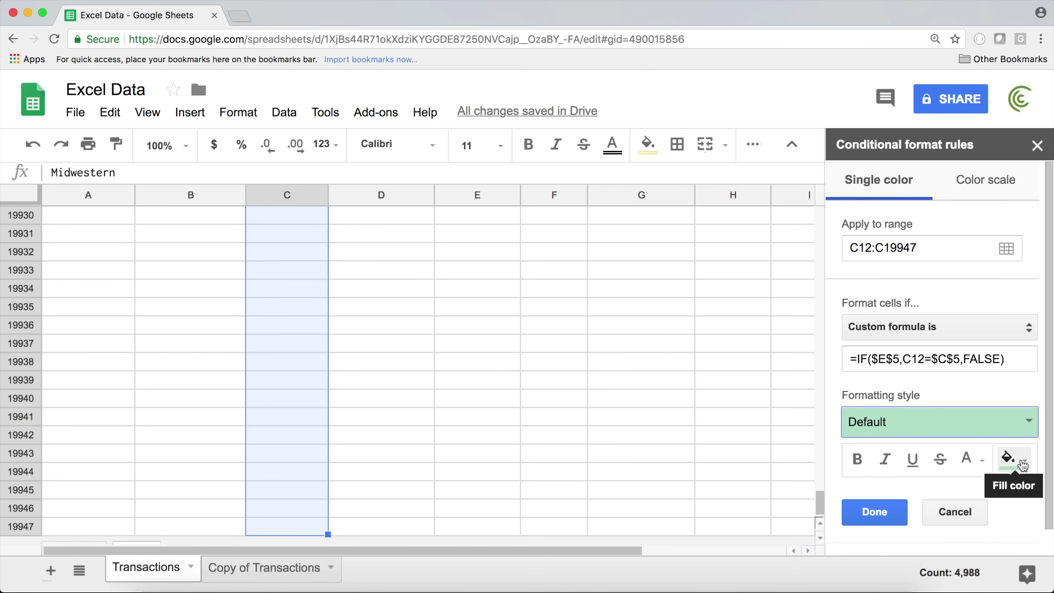
pyautogui.click(1022, 464)
pyautogui.click(1022, 465)
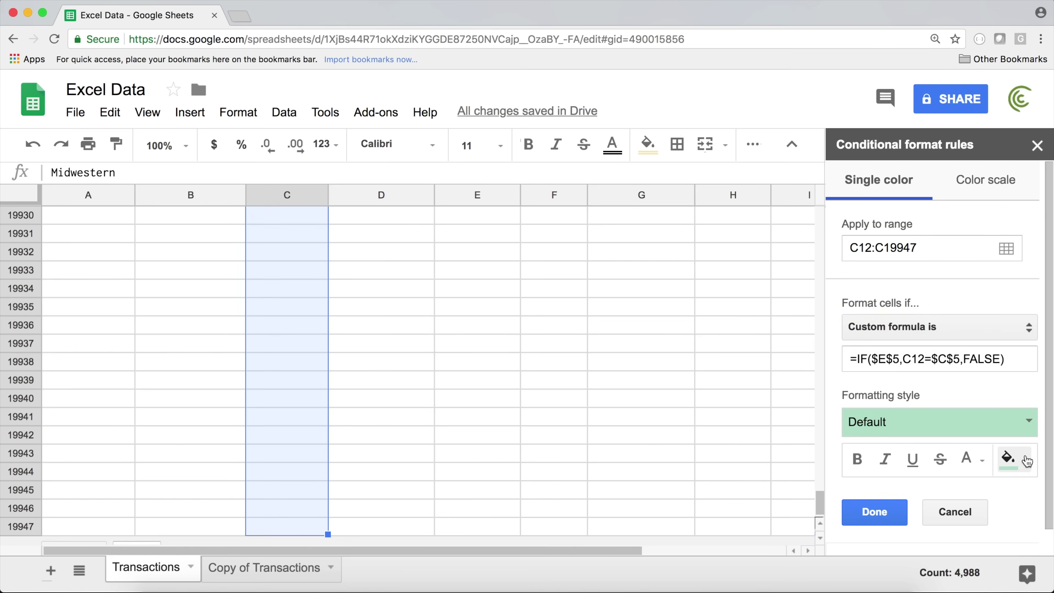
pyautogui.click(1022, 465)
pyautogui.click(969, 459)
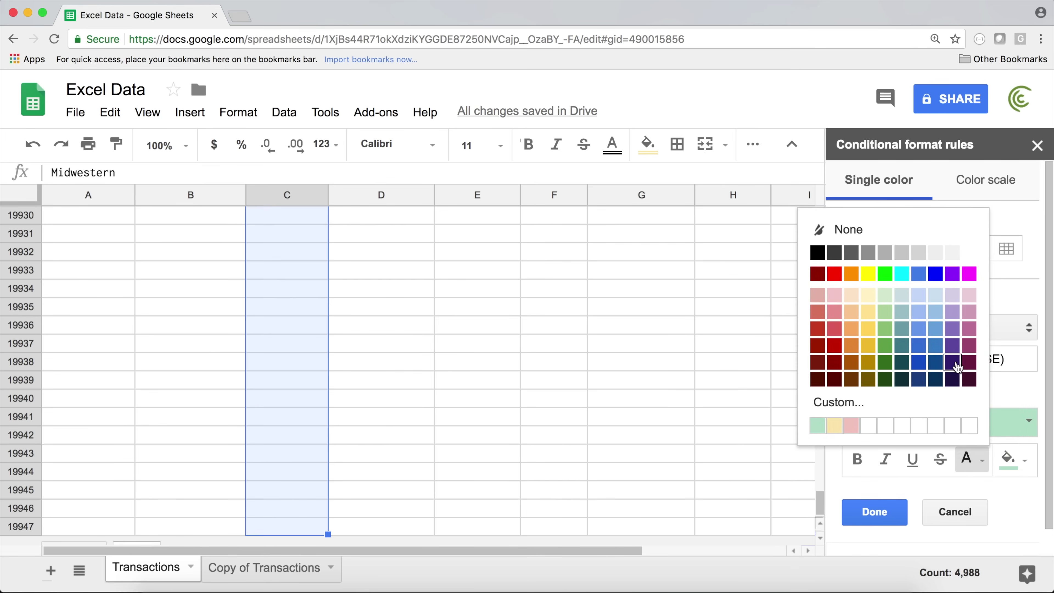
pyautogui.click(919, 312)
pyautogui.click(1008, 459)
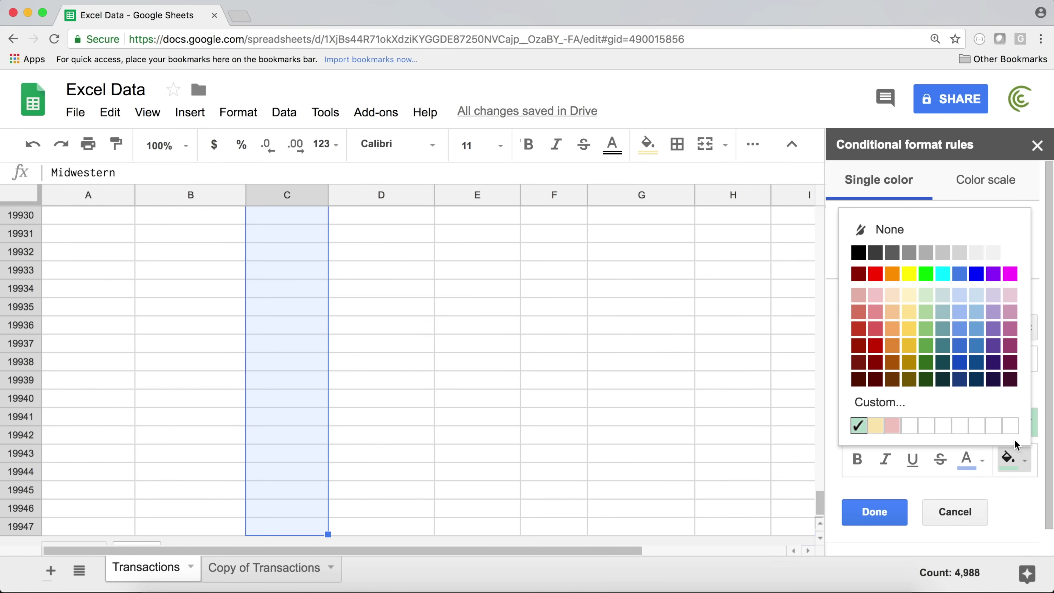
pyautogui.click(961, 307)
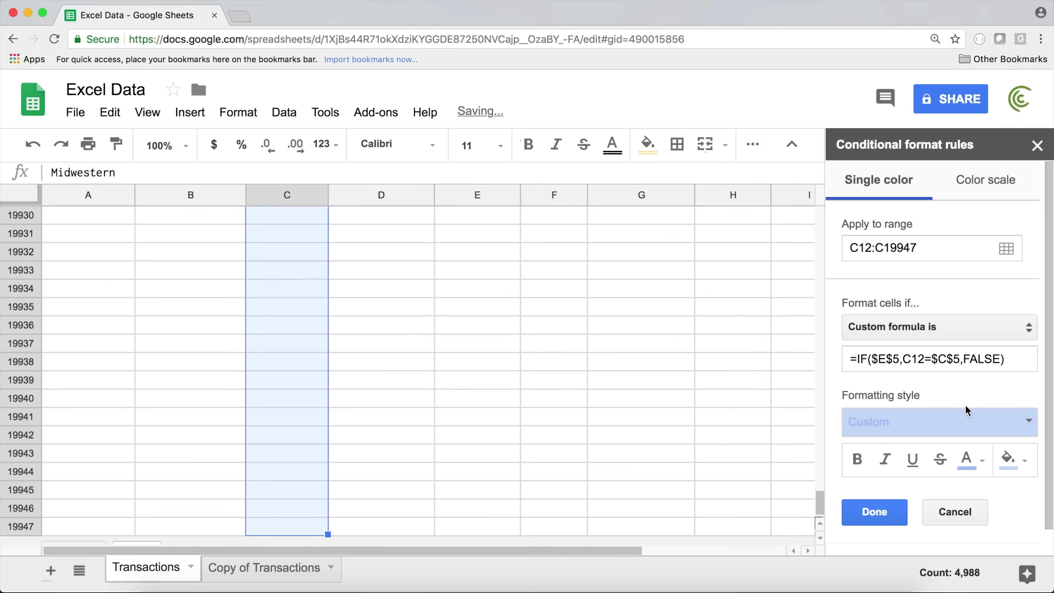
pyautogui.click(967, 459)
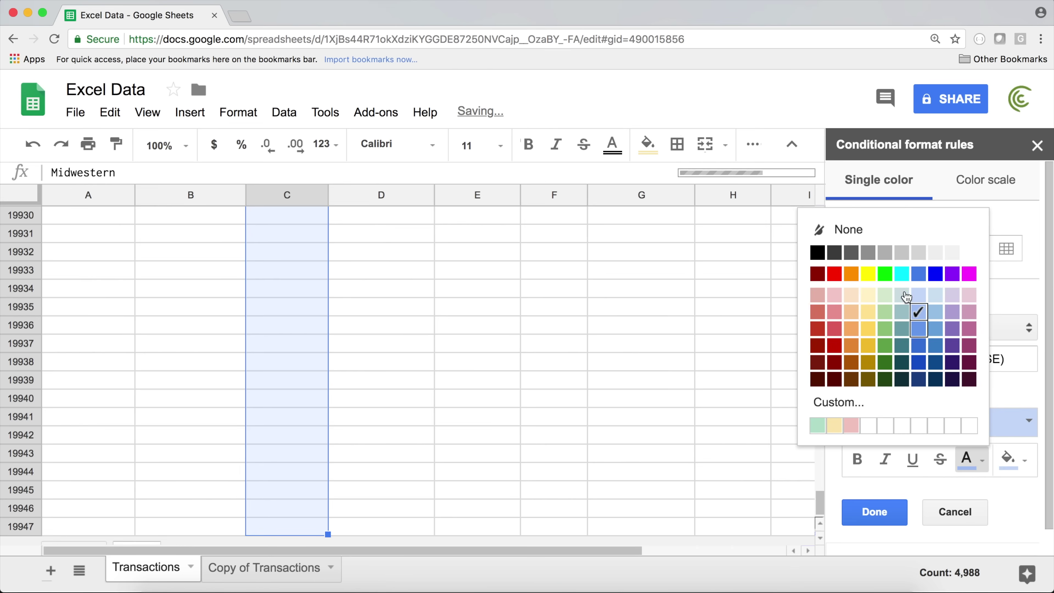
pyautogui.click(816, 253)
pyautogui.click(874, 512)
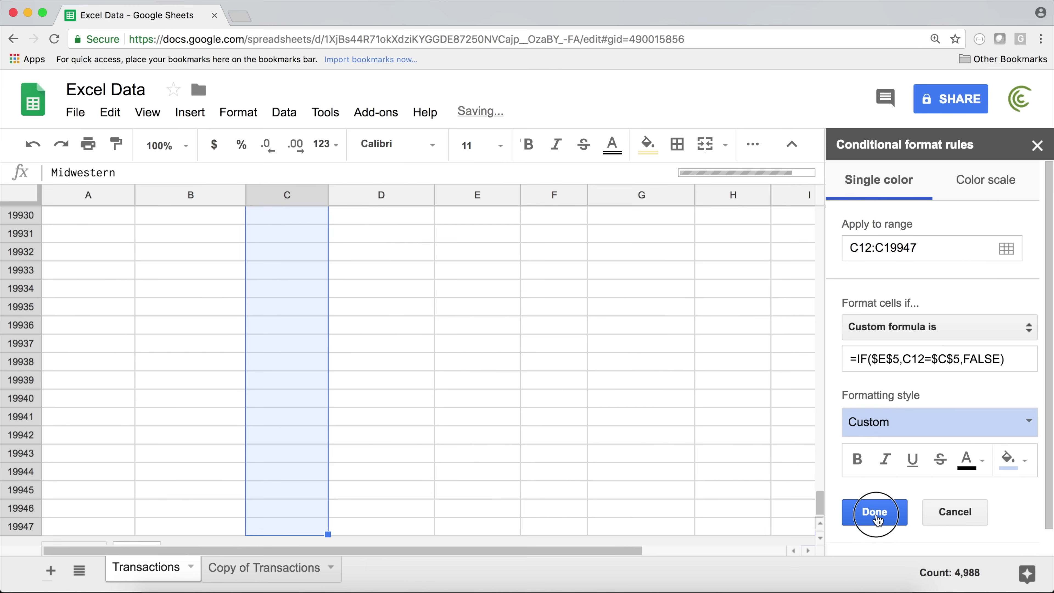
pyautogui.click(1036, 145)
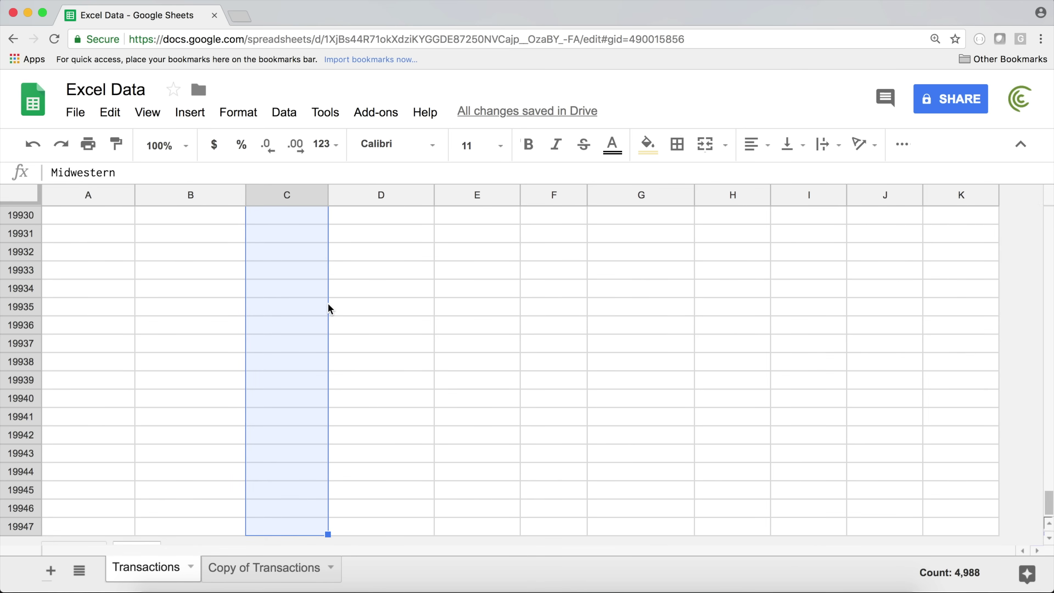
# Untick the Western, Northeastern and Midwestern boxes so the Grand Total reads $0.00
pyautogui.press('super+Up')
pyautogui.press('super+Up')
pyautogui.press('super+Up')
pyautogui.press('super+Up')
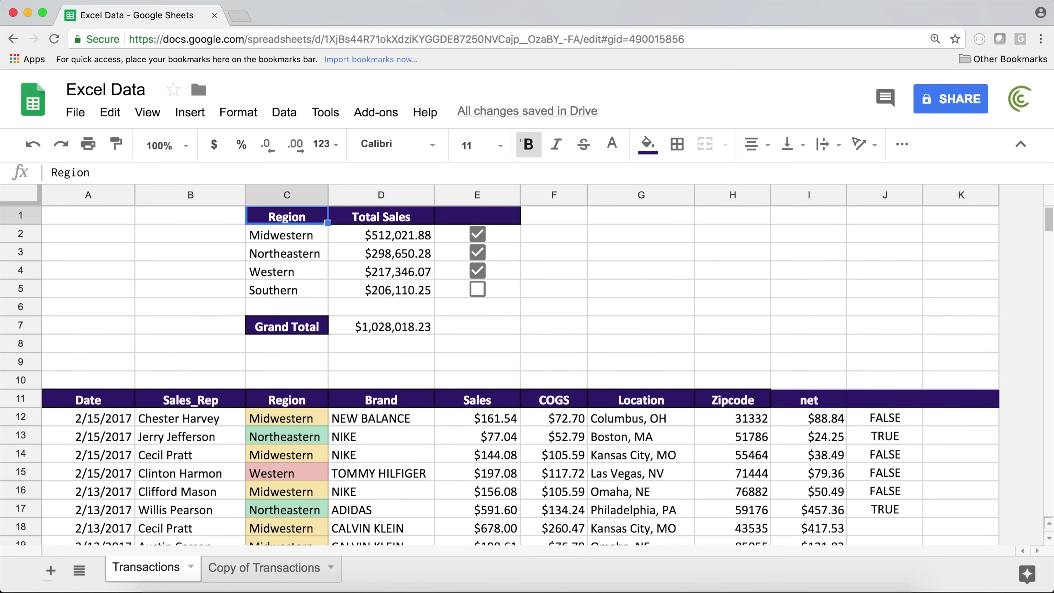
pyautogui.click(325, 294)
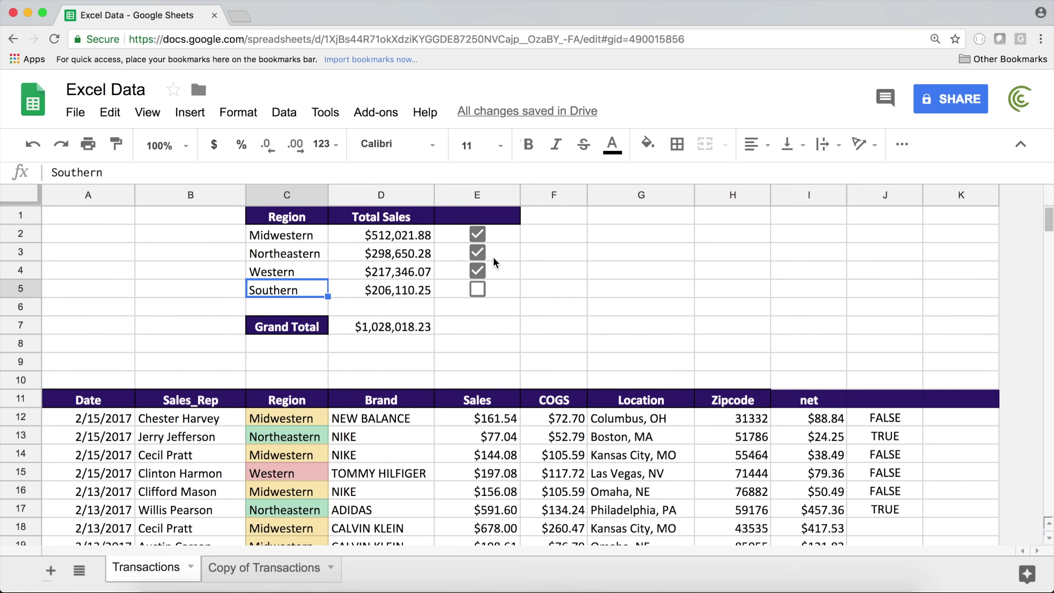
pyautogui.click(477, 270)
pyautogui.click(477, 252)
pyautogui.click(477, 234)
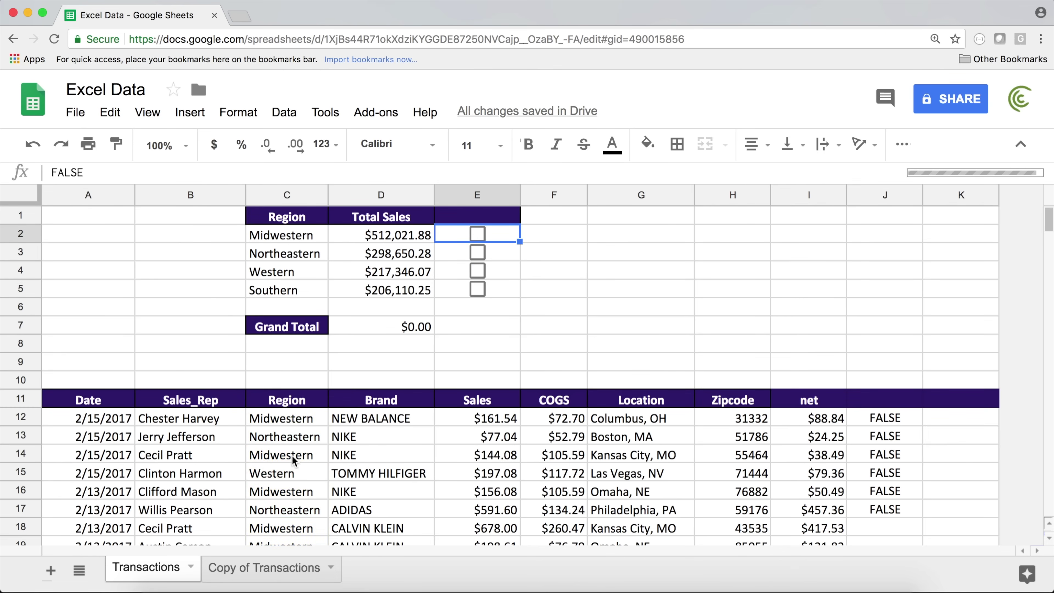
# Delete the helper TRUE/FALSE test values in J12:J17
pyautogui.scroll(-10, 290, 425)
pyautogui.scroll(10, 295, 413)
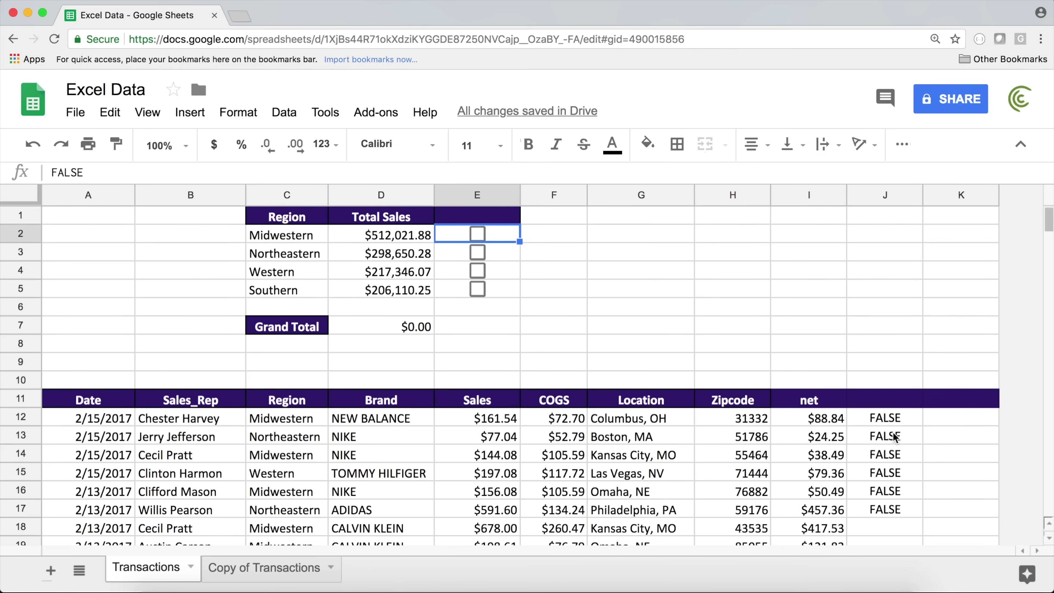
pyautogui.moveTo(892, 417); pyautogui.dragTo(891, 508)
pyautogui.press('Delete')
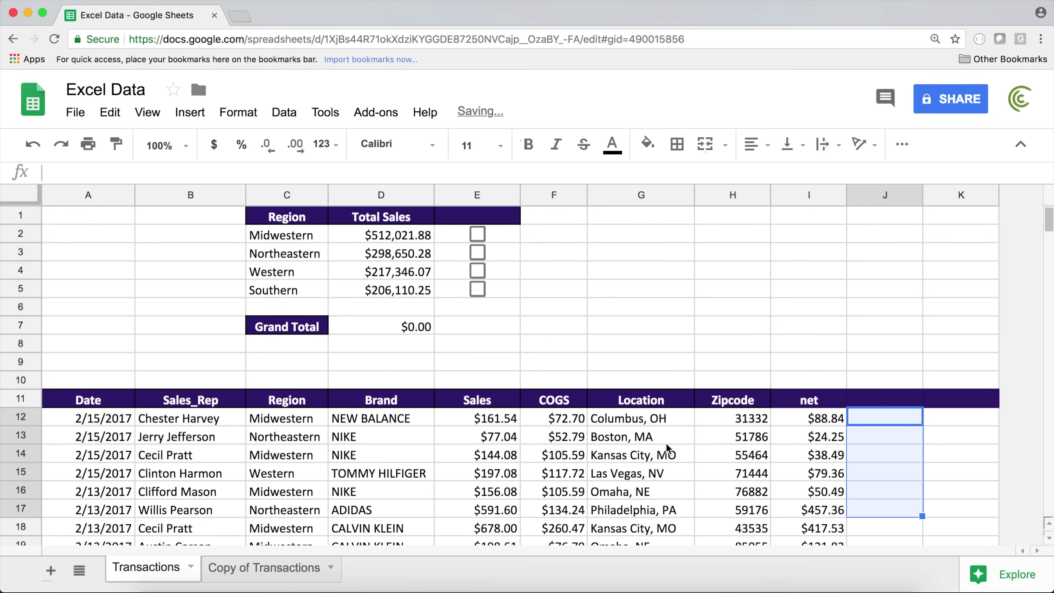
pyautogui.click(190, 342)
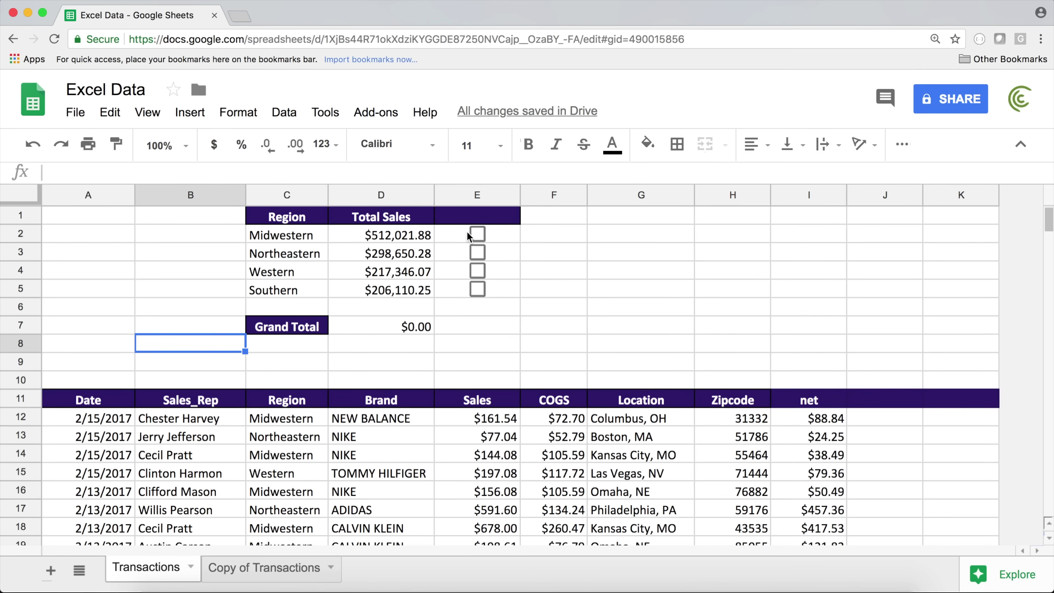
# Tick the Western box and check that the Grand Total SUMIFS result updates
pyautogui.click(370, 324)
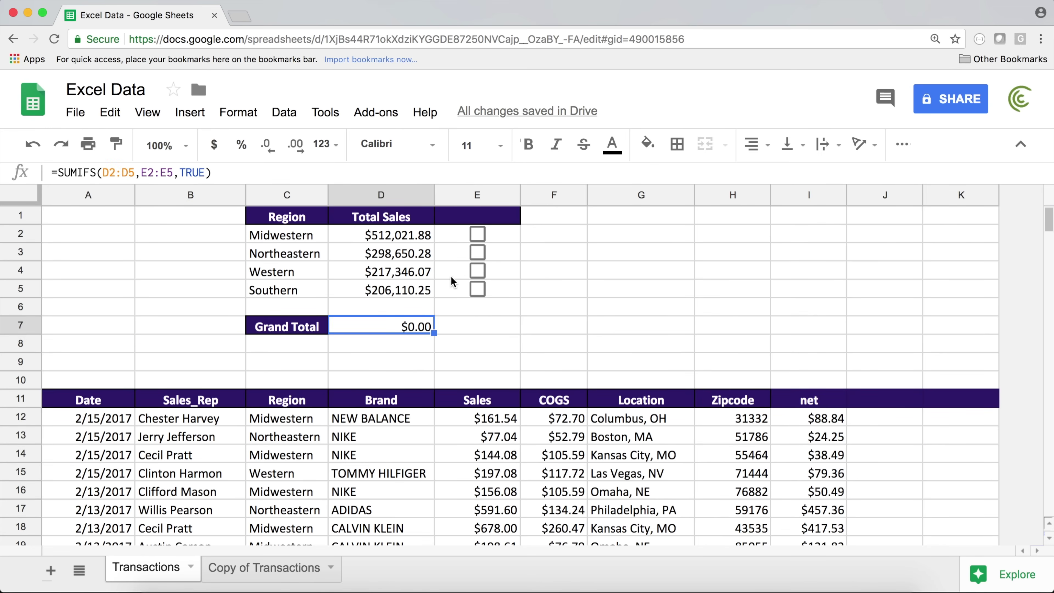
pyautogui.click(476, 270)
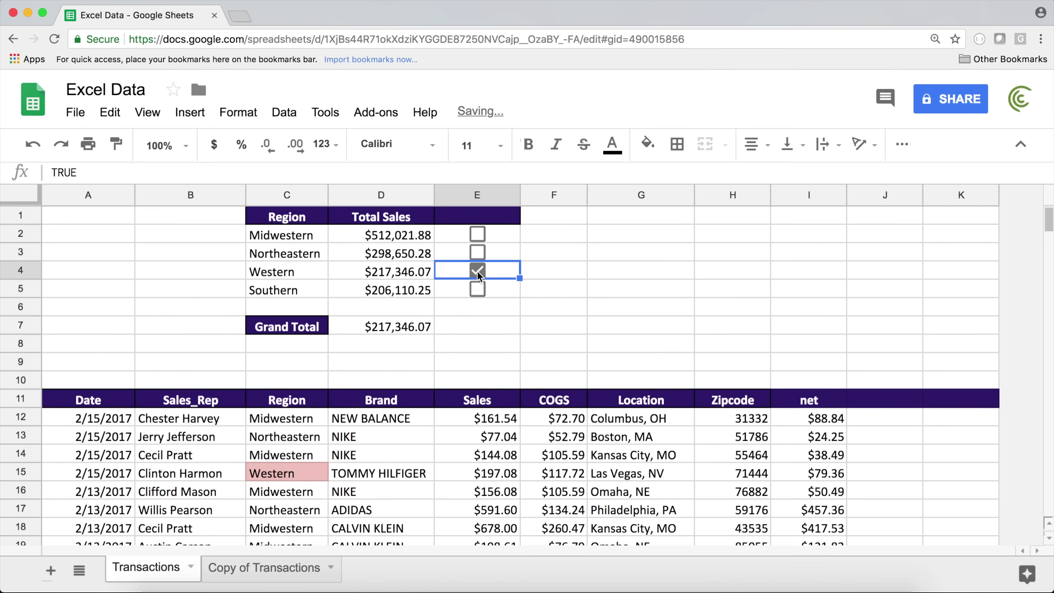
pyautogui.click(430, 330)
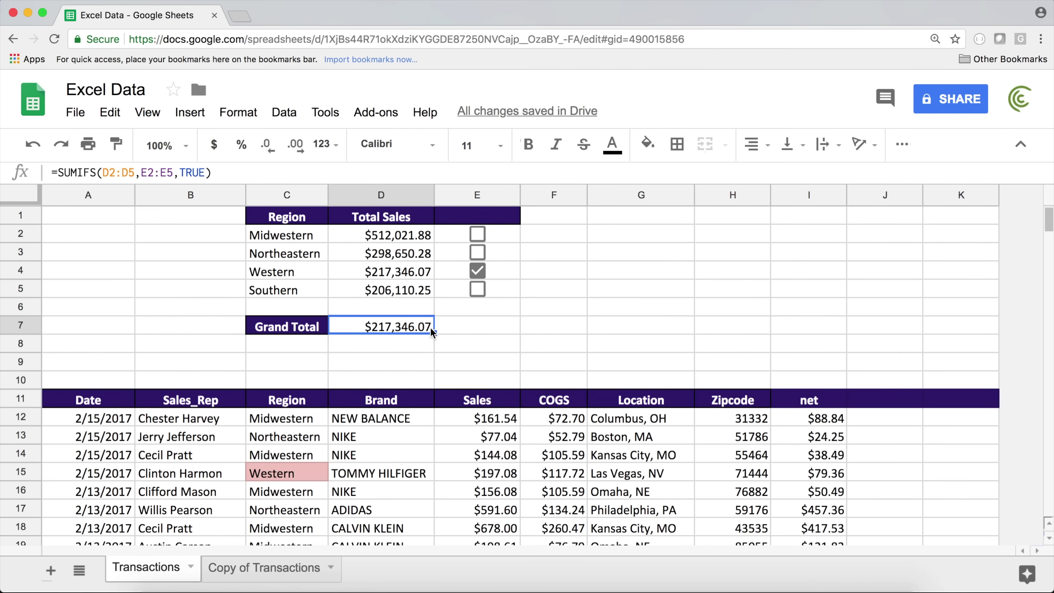
pyautogui.click(322, 419)
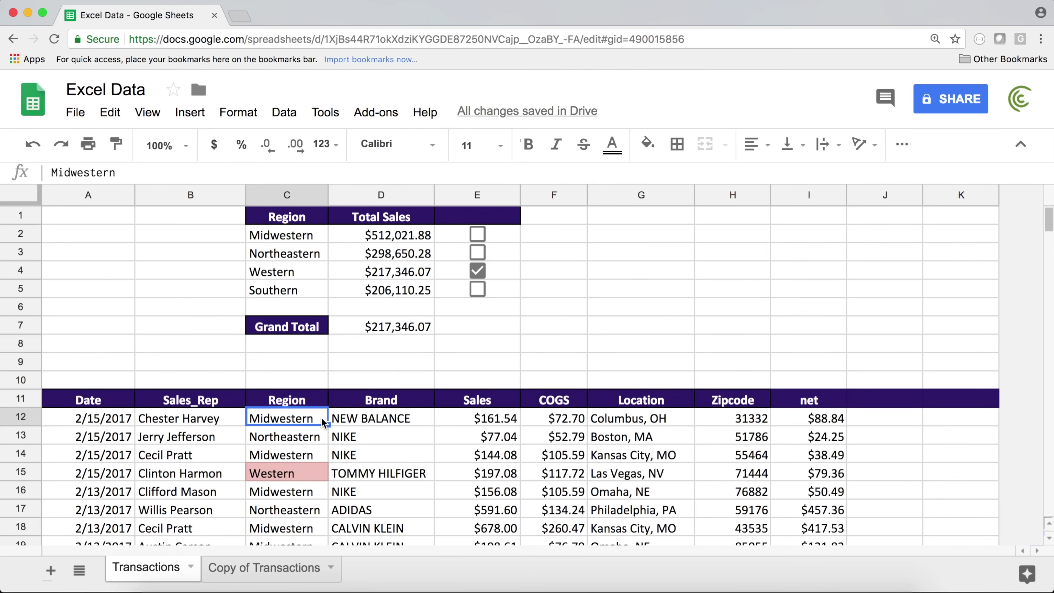
pyautogui.scroll(-11, 321, 417)
pyautogui.scroll(-3, 309, 373)
pyautogui.scroll(15, 299, 353)
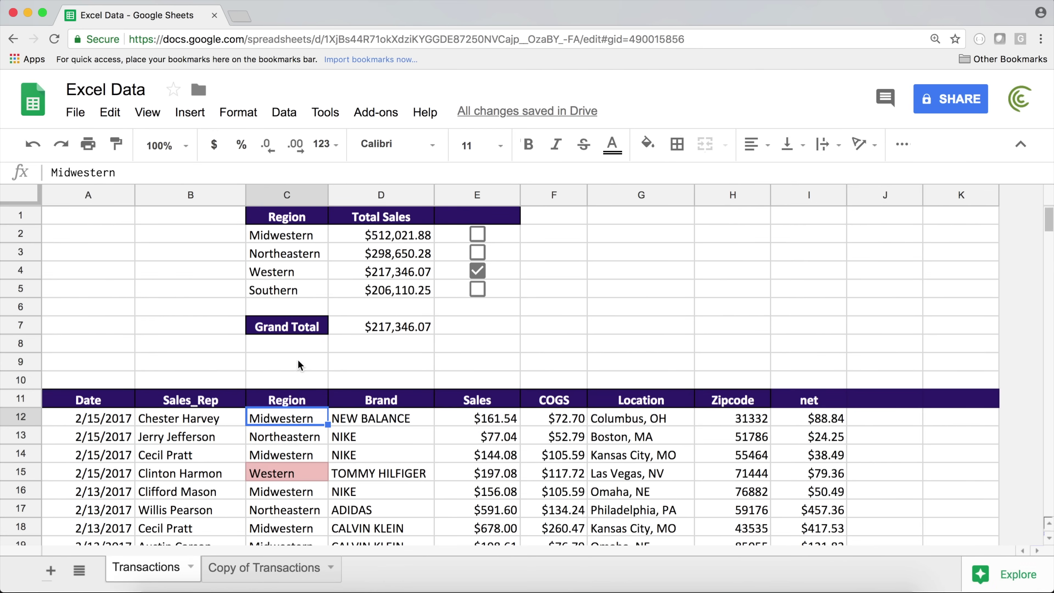
# Tick Southern and Midwestern, checking their blue and yellow row highlights; Grand Total reaches $935,478.20
pyautogui.click(479, 289)
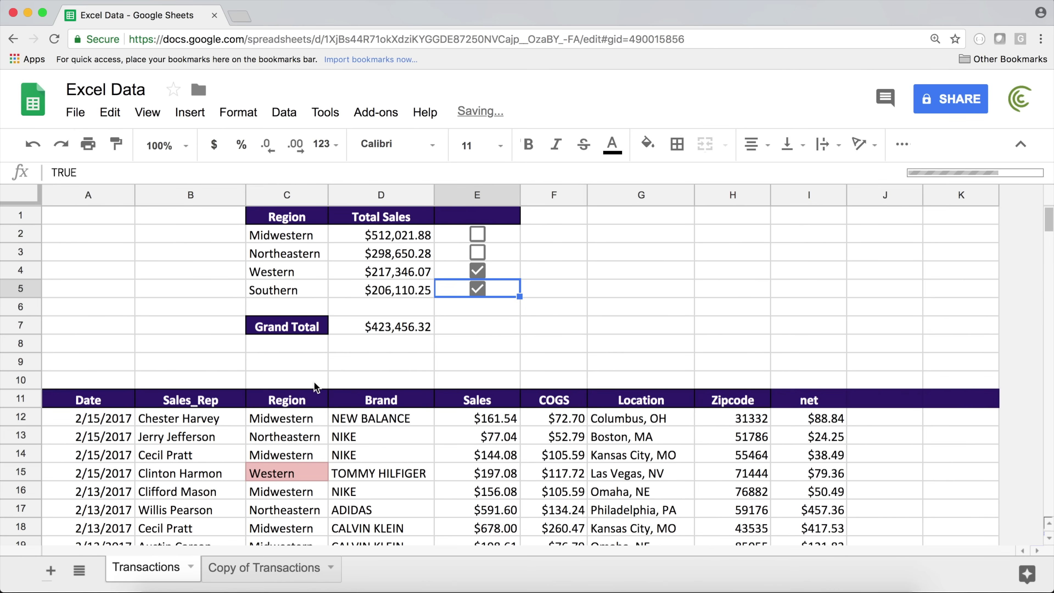
pyautogui.scroll(-3, 291, 409)
pyautogui.scroll(-1, 295, 409)
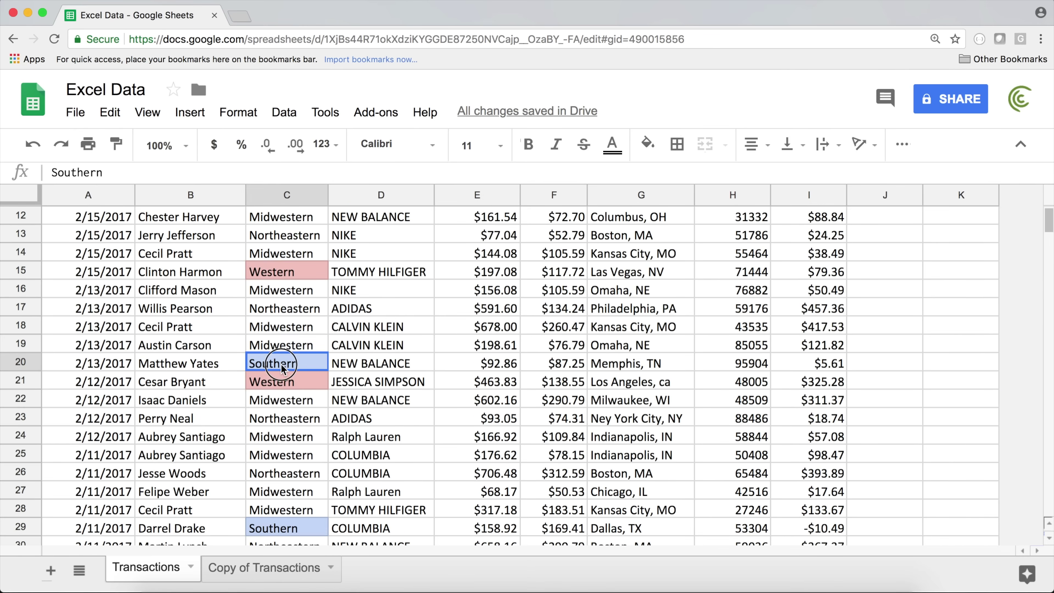
pyautogui.click(278, 364)
pyautogui.scroll(-1, 302, 401)
pyautogui.scroll(-1, 299, 477)
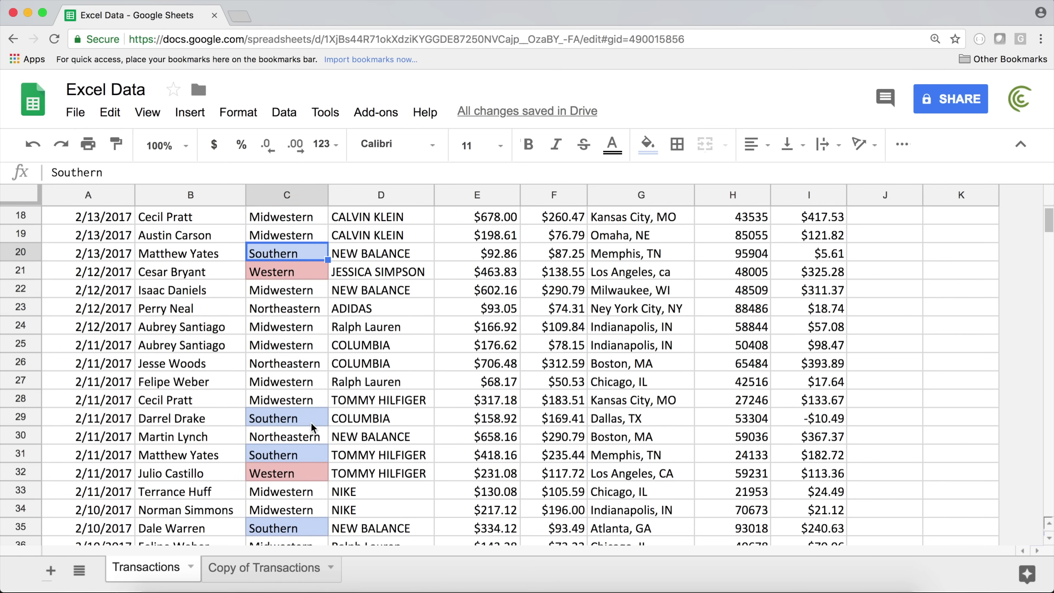
pyautogui.scroll(6, 311, 415)
pyautogui.click(481, 234)
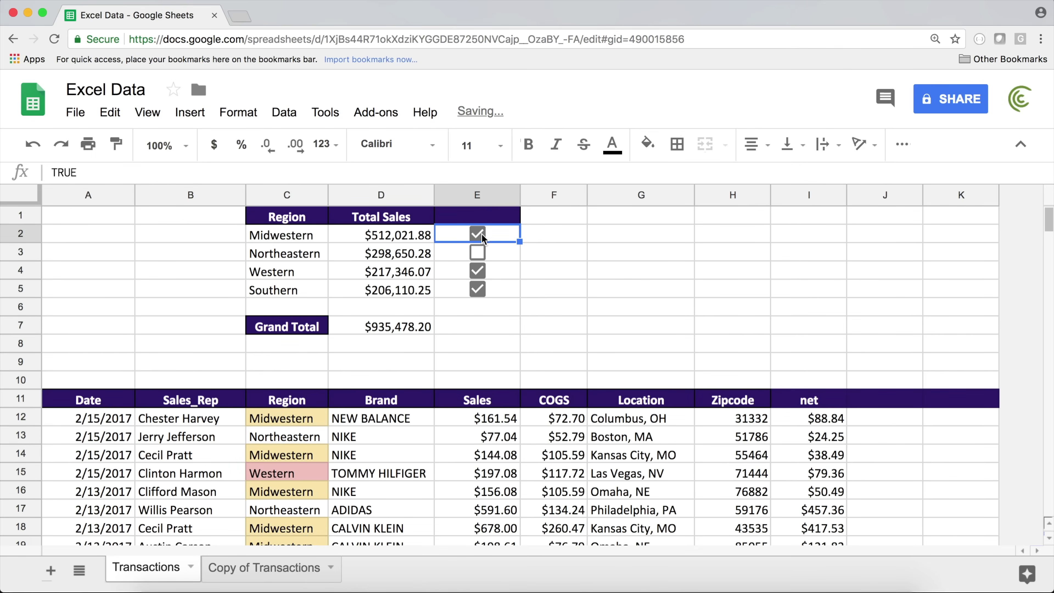
# Toggle Northeastern on and off and untick Southern, leaving Midwestern and Western ticked at $729,367.95
pyautogui.scroll(-14, 350, 412)
pyautogui.scroll(-6, 349, 412)
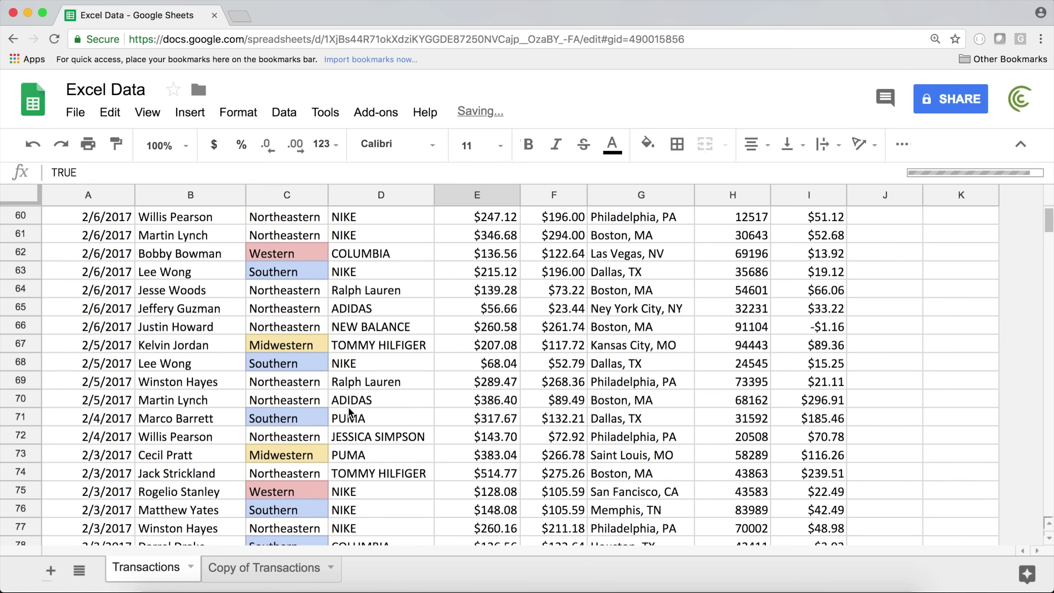
pyautogui.scroll(20, 361, 390)
pyautogui.click(477, 252)
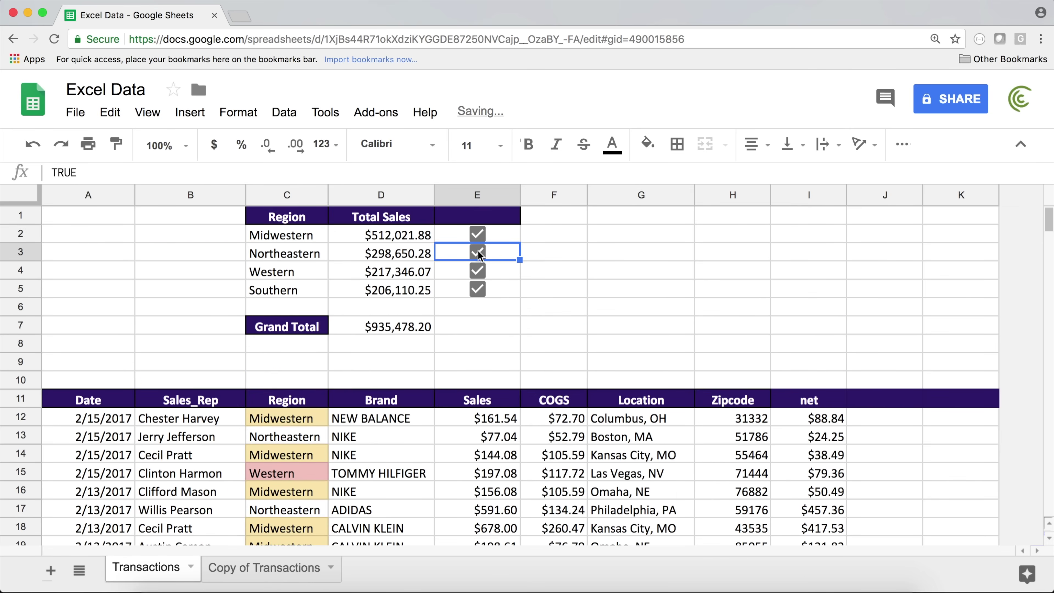
pyautogui.scroll(-20, 383, 420)
pyautogui.scroll(20, 384, 420)
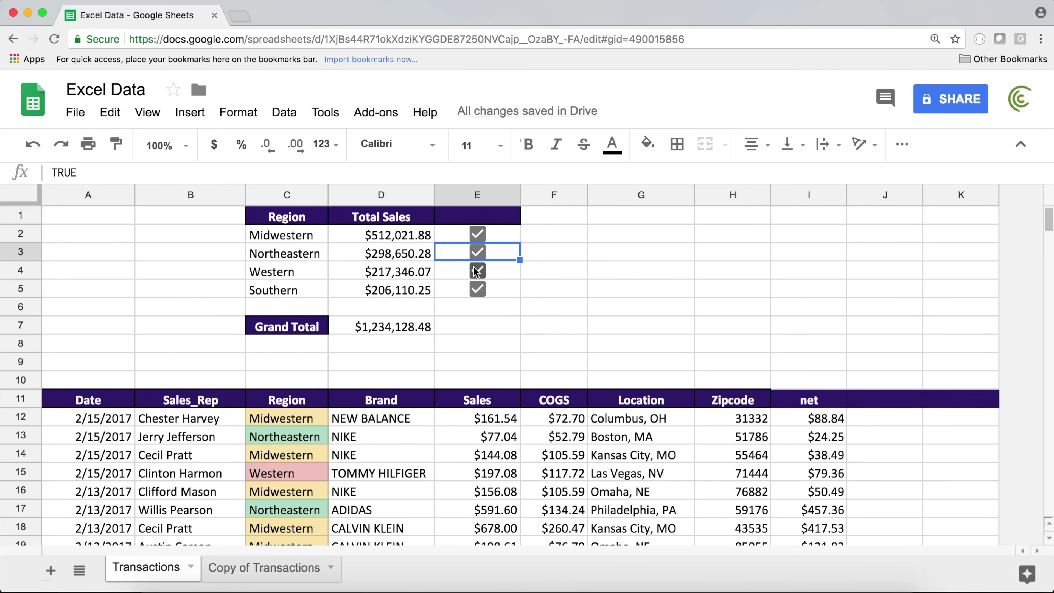
pyautogui.click(477, 252)
pyautogui.click(478, 289)
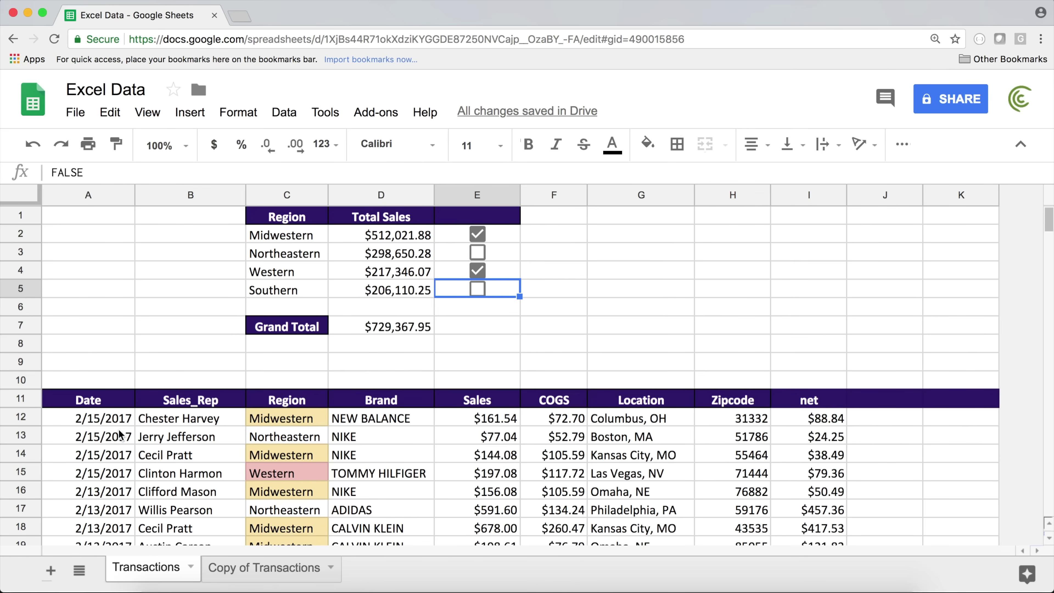
pyautogui.moveTo(103, 420); pyautogui.dragTo(809, 422)
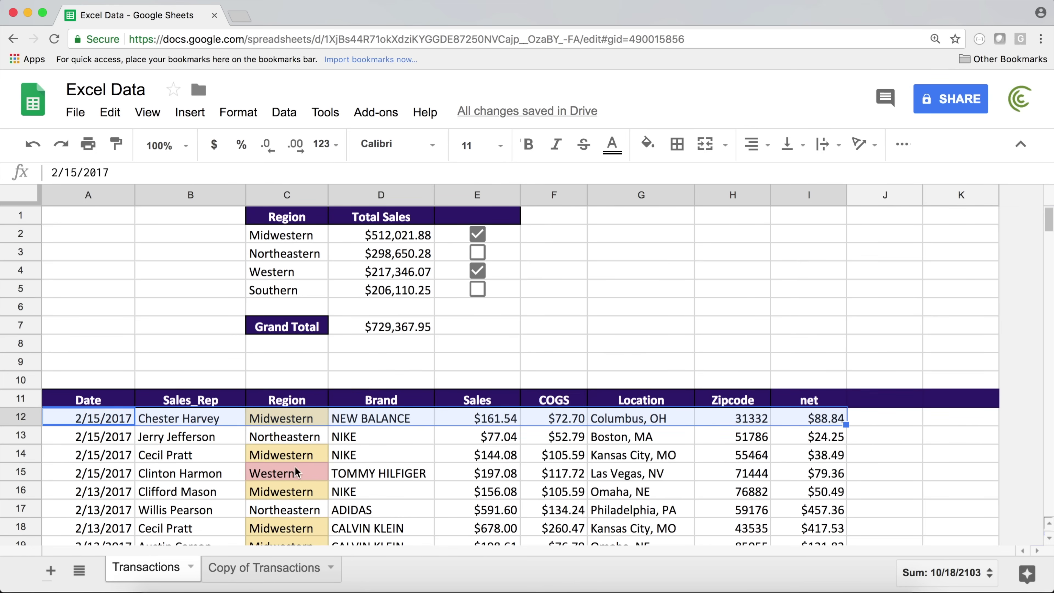
pyautogui.click(273, 419)
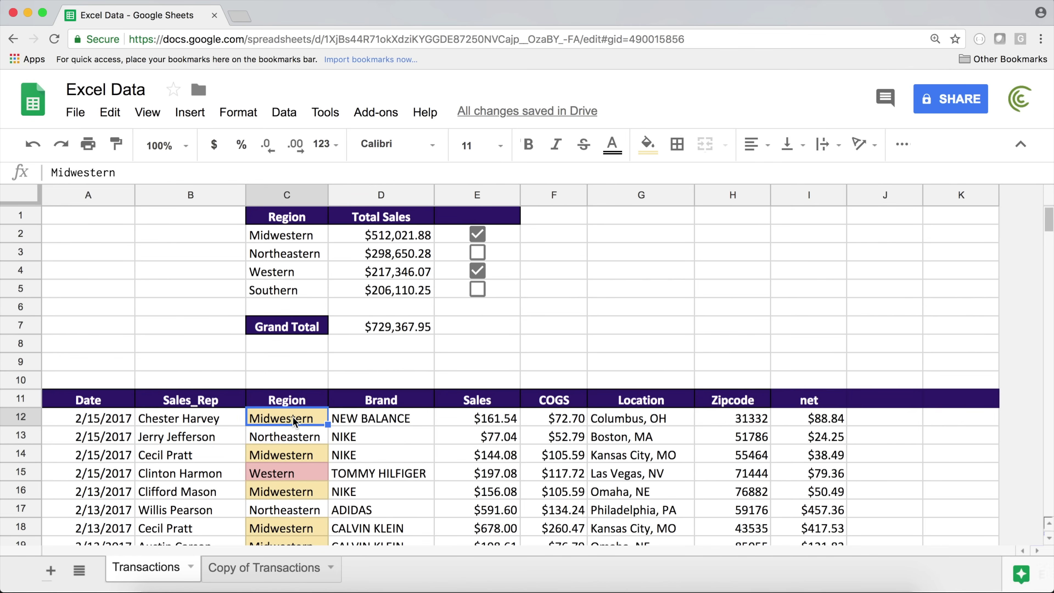
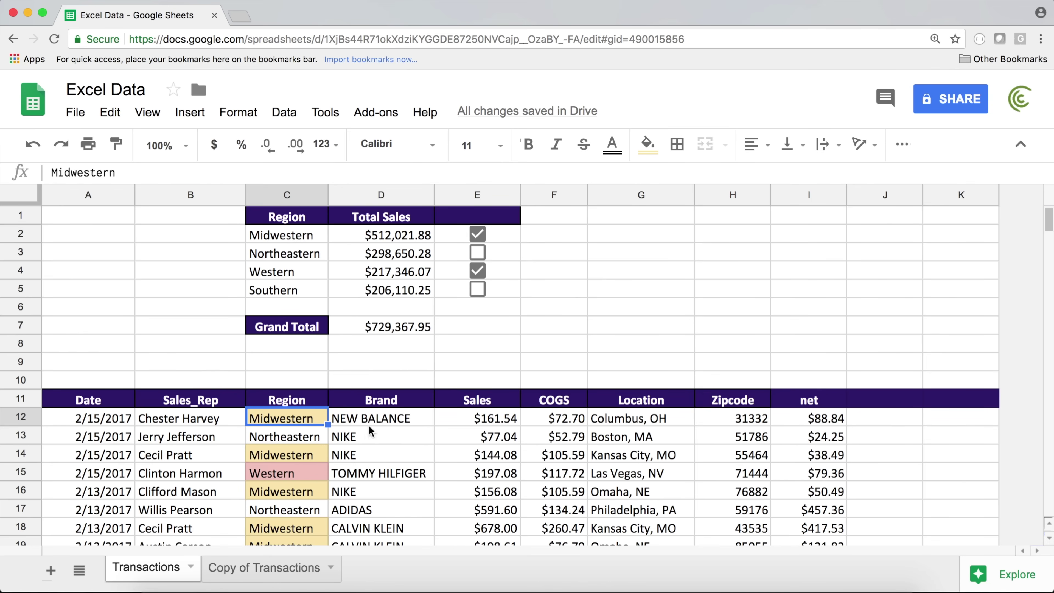
# Toggle the E2:E5 region checkboxes until only Midwestern and Southern are ticked, totaling $718,132.13
pyautogui.click(476, 271)
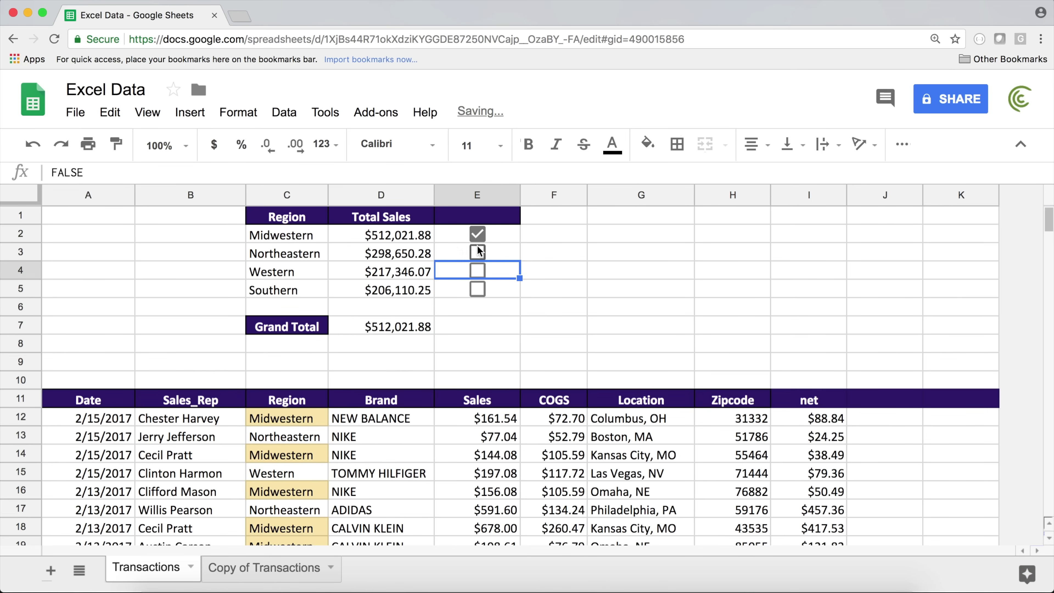
pyautogui.click(477, 237)
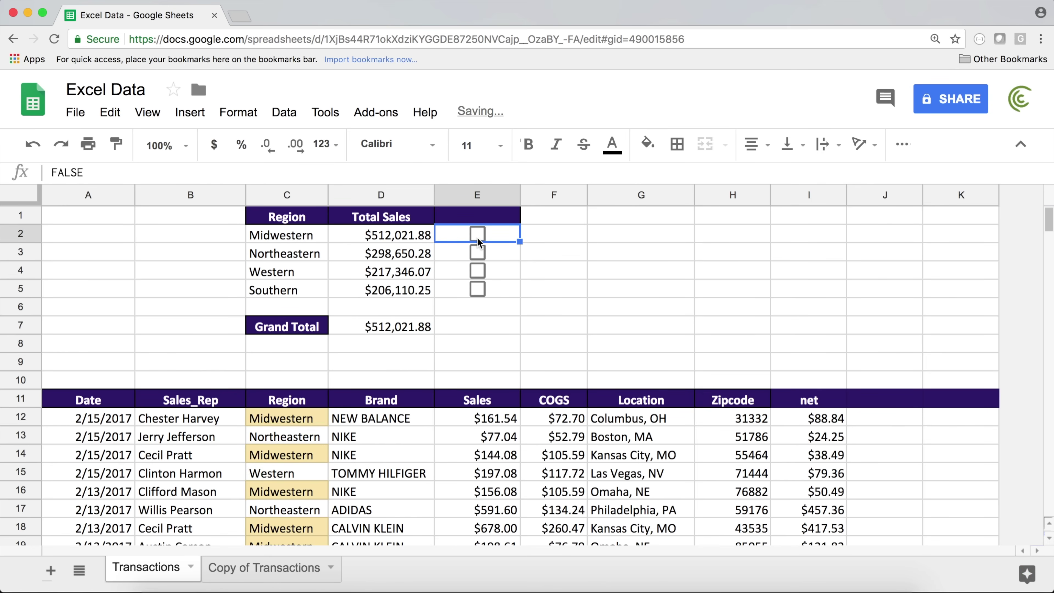
pyautogui.click(477, 252)
pyautogui.click(478, 270)
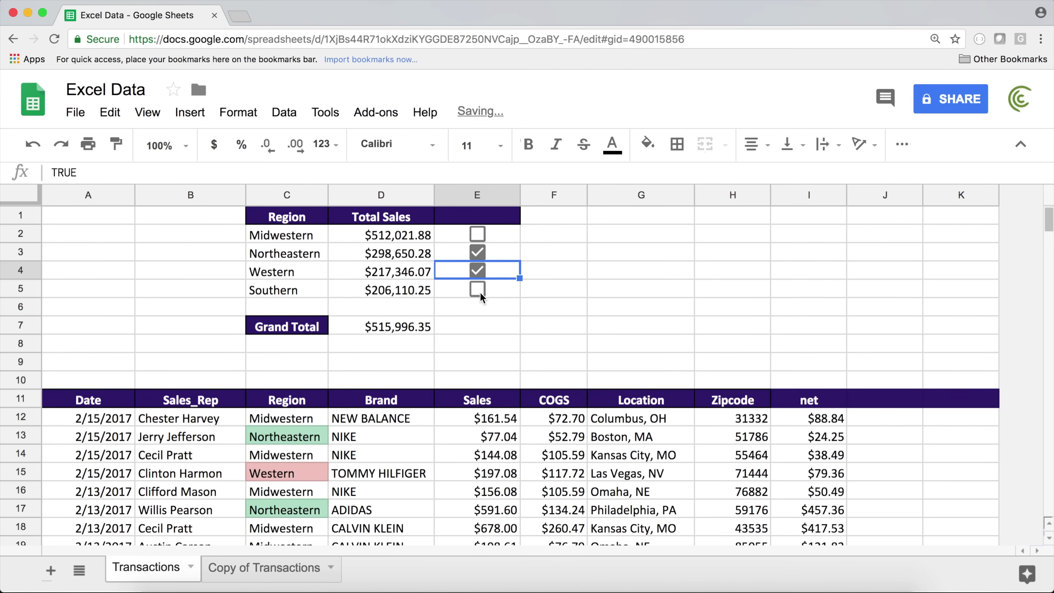
pyautogui.click(474, 235)
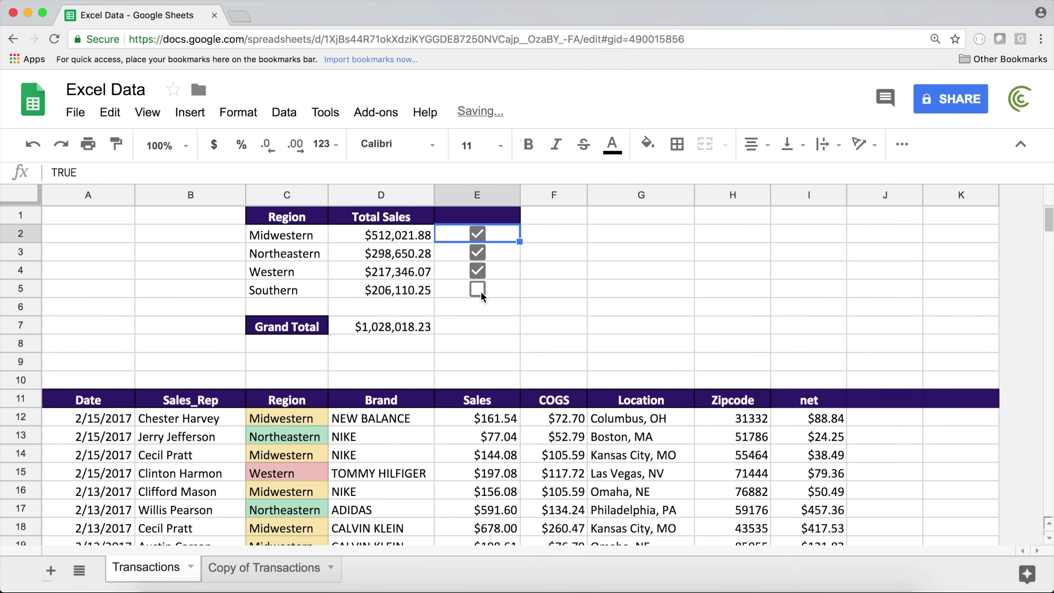
pyautogui.click(480, 290)
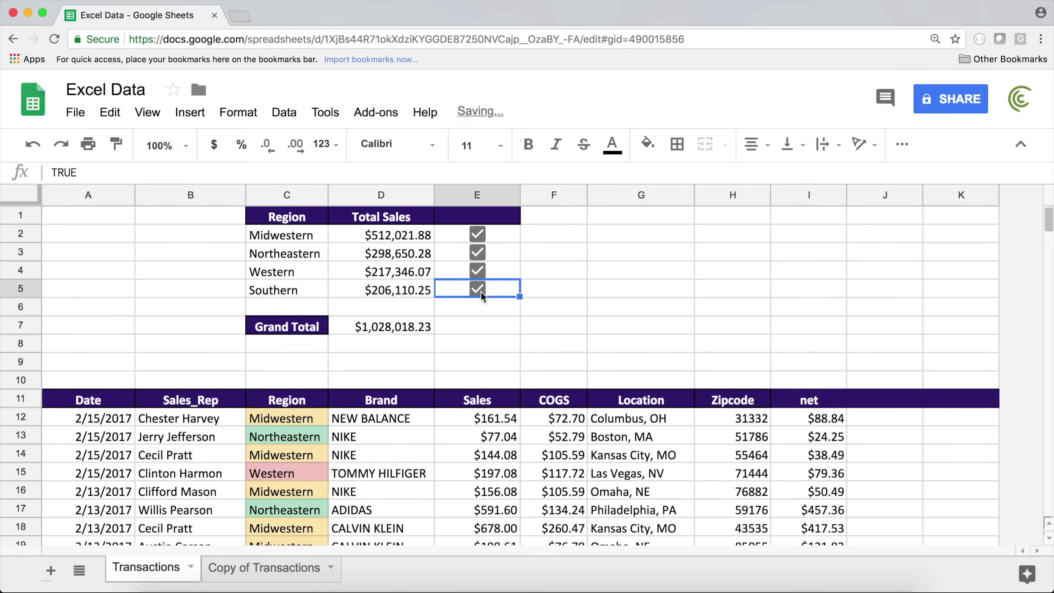
pyautogui.click(478, 251)
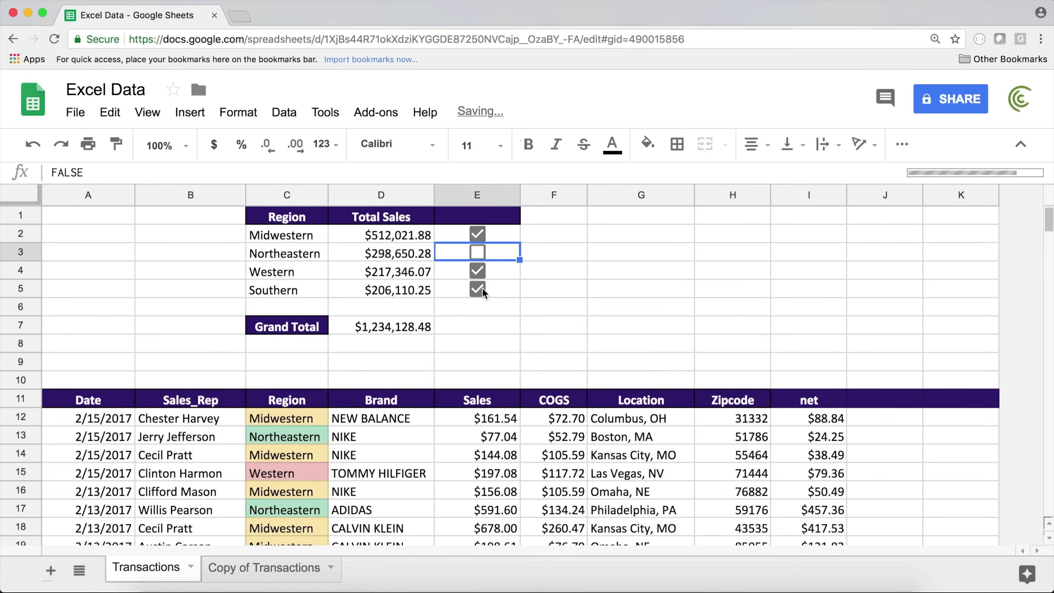
pyautogui.click(478, 271)
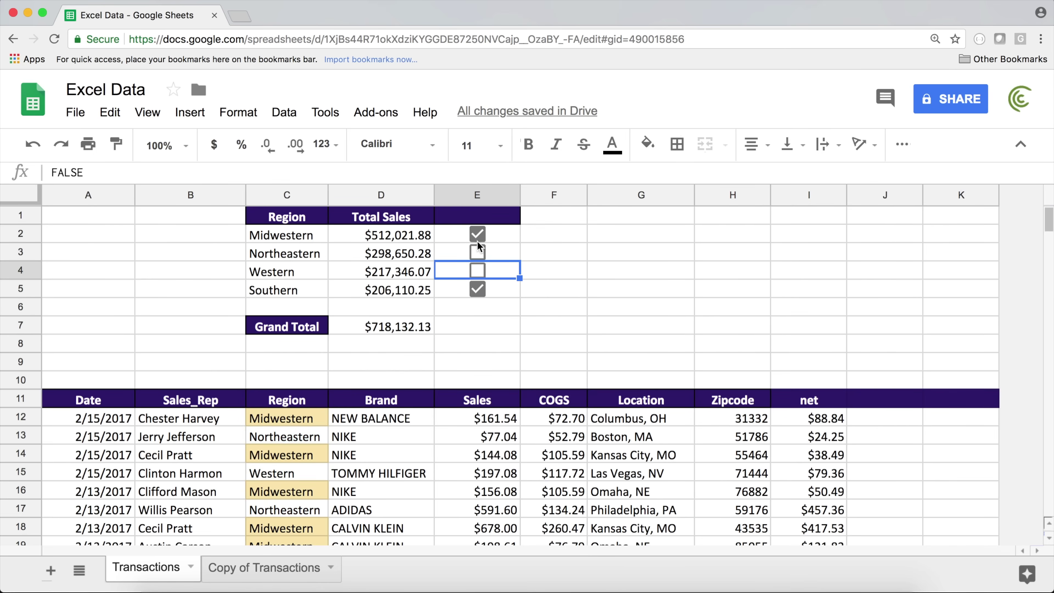
pyautogui.moveTo(477, 235)
pyautogui.mouseDown()
pyautogui.moveTo(478, 290)
pyautogui.moveTo(488, 235)
pyautogui.mouseUp()
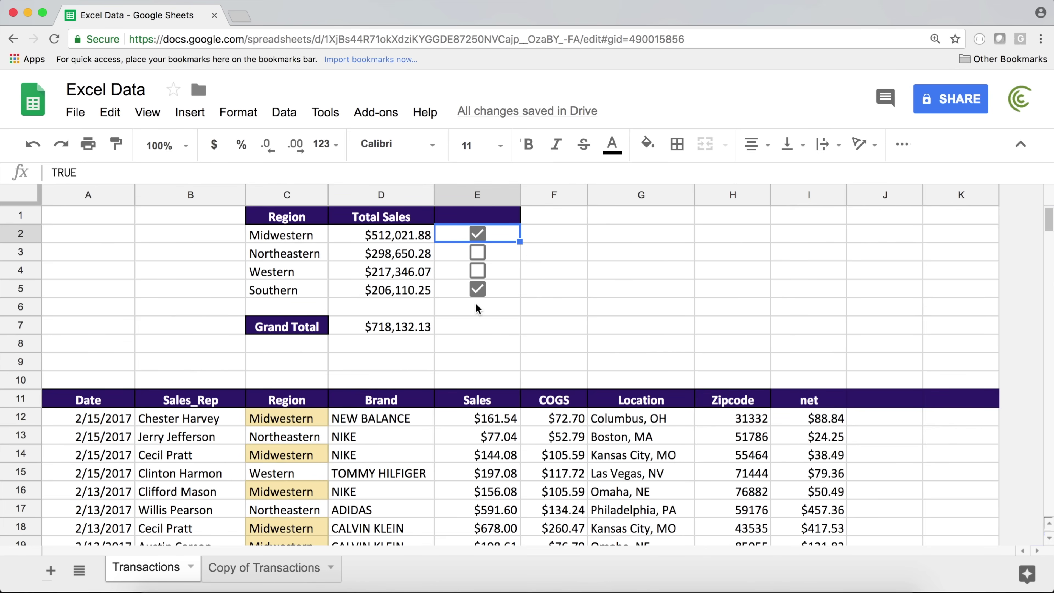
pyautogui.doubleClick(401, 327)
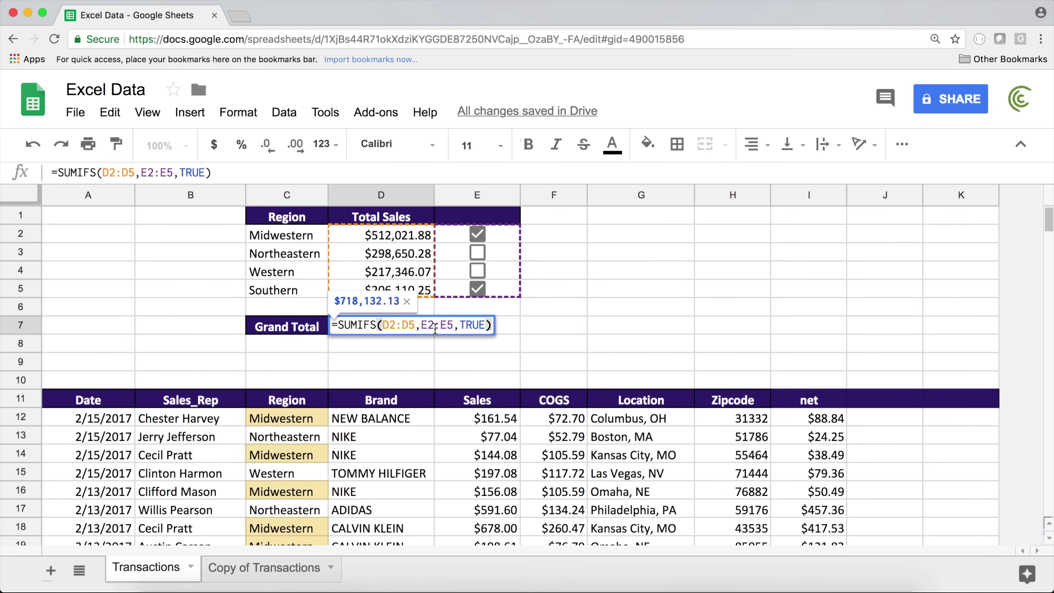
pyautogui.click(474, 326)
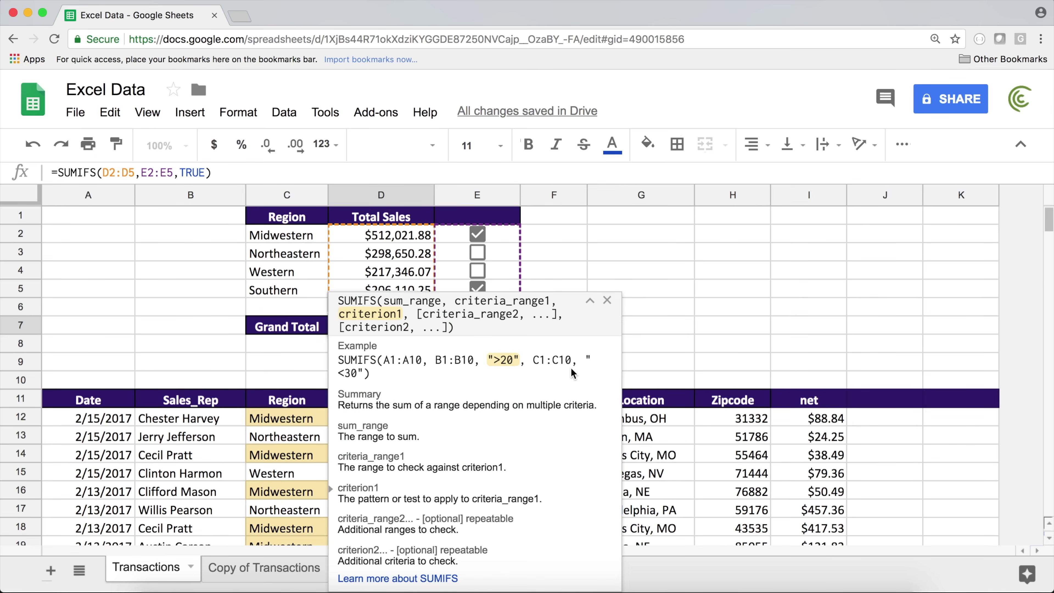
pyautogui.press('Return')
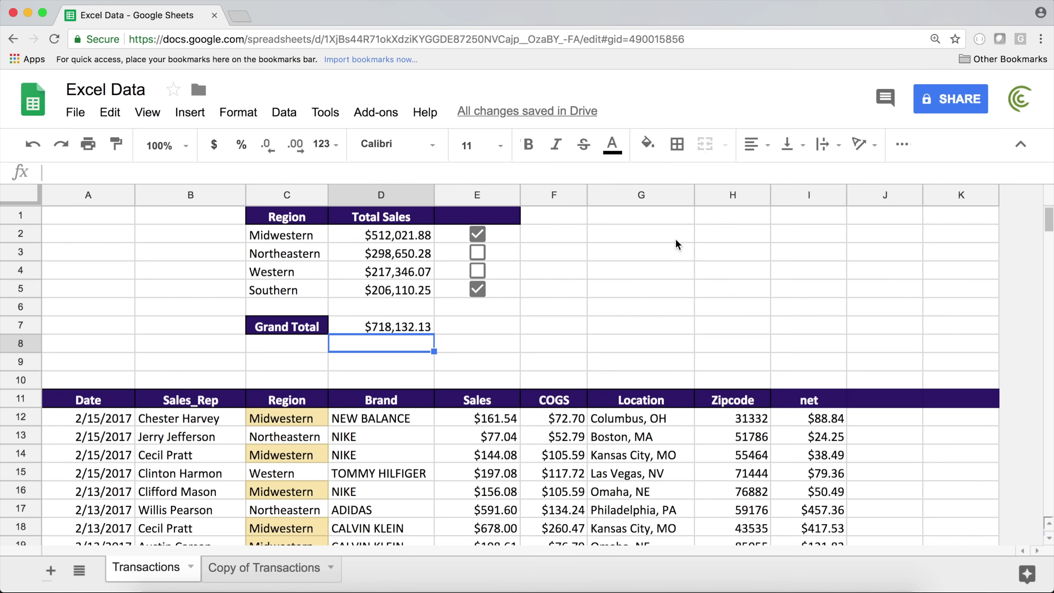
# Enter =filter(C2:D5,E2:E5) in H2 to list checked regions, then also tick Western
pyautogui.click(721, 237)
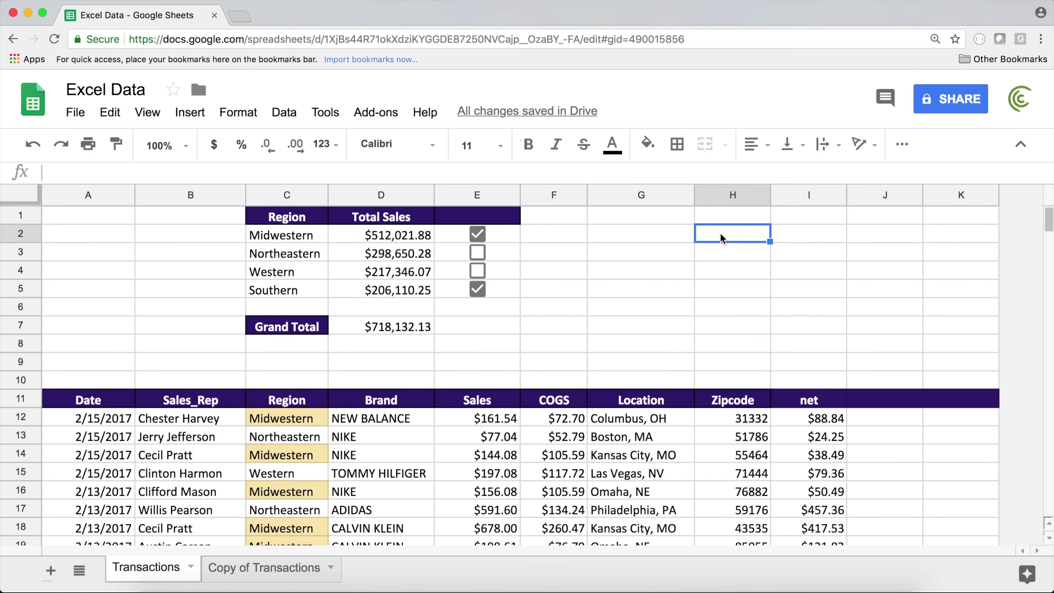
pyautogui.write('=filter(')
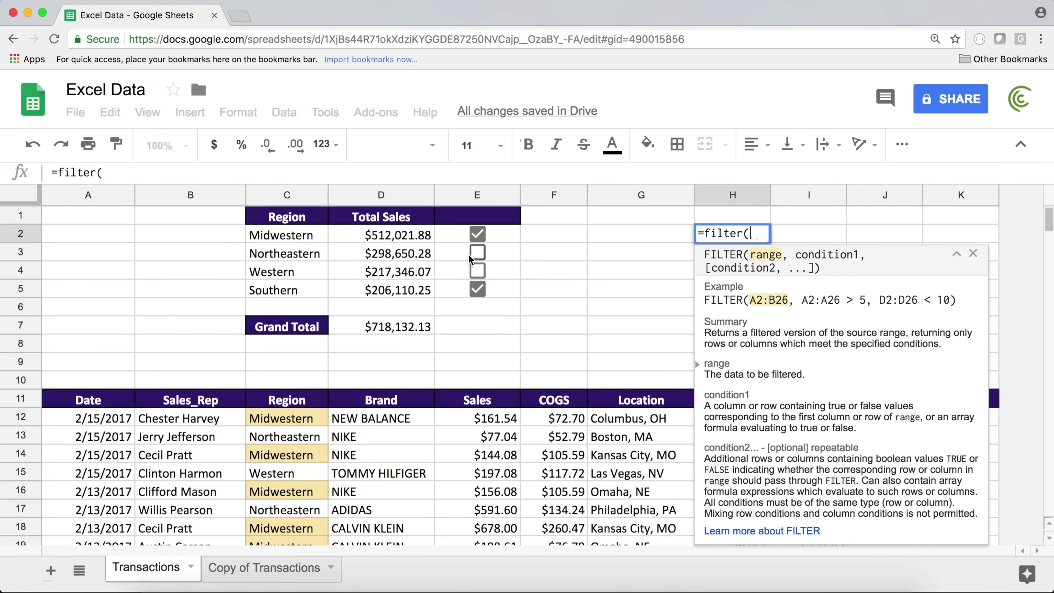
pyautogui.moveTo(259, 237); pyautogui.dragTo(403, 292)
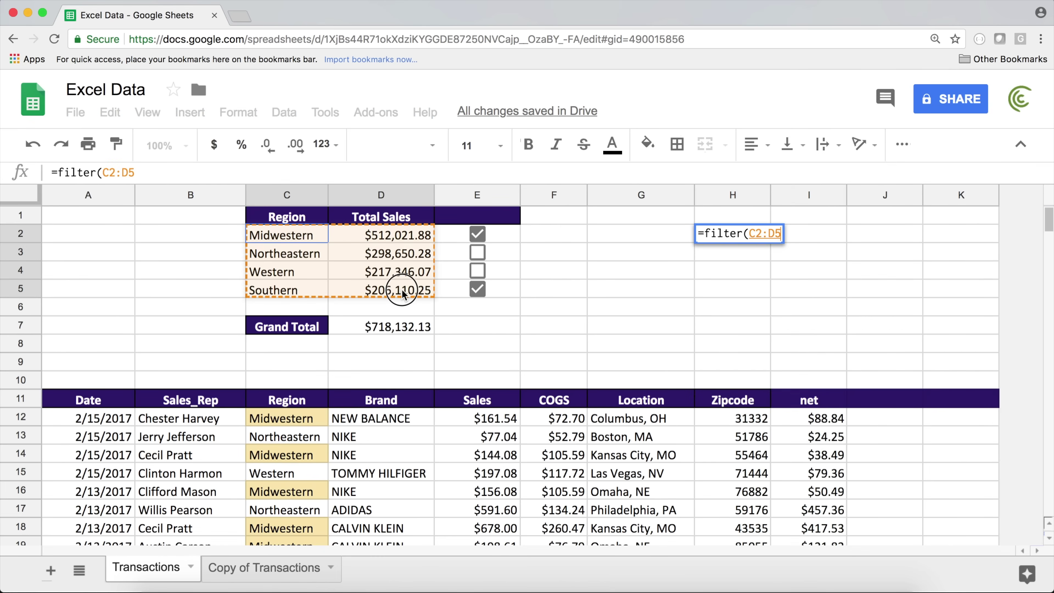
pyautogui.write(',')
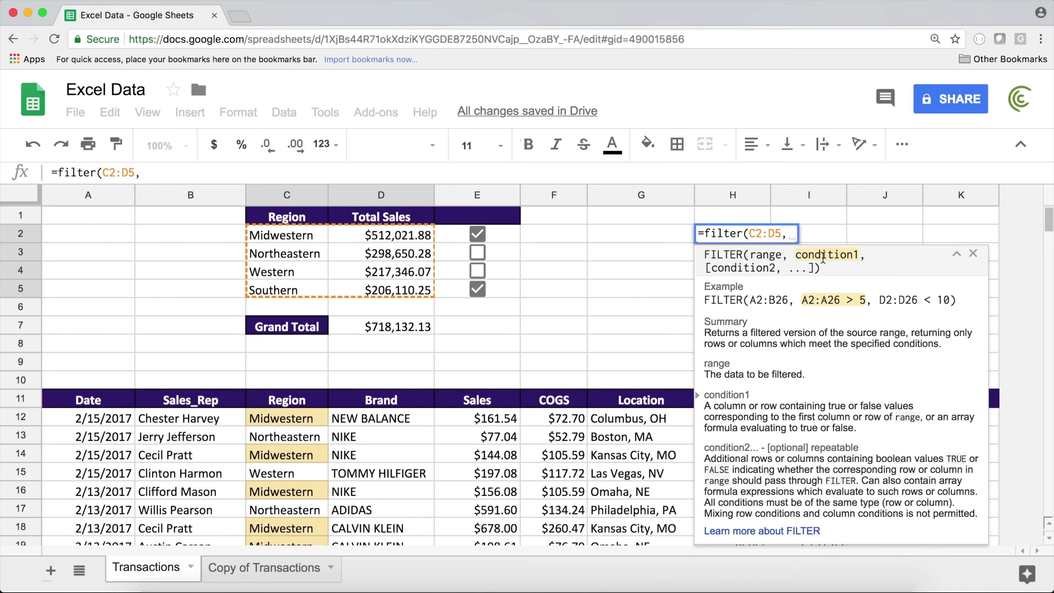
pyautogui.moveTo(505, 229); pyautogui.dragTo(501, 291)
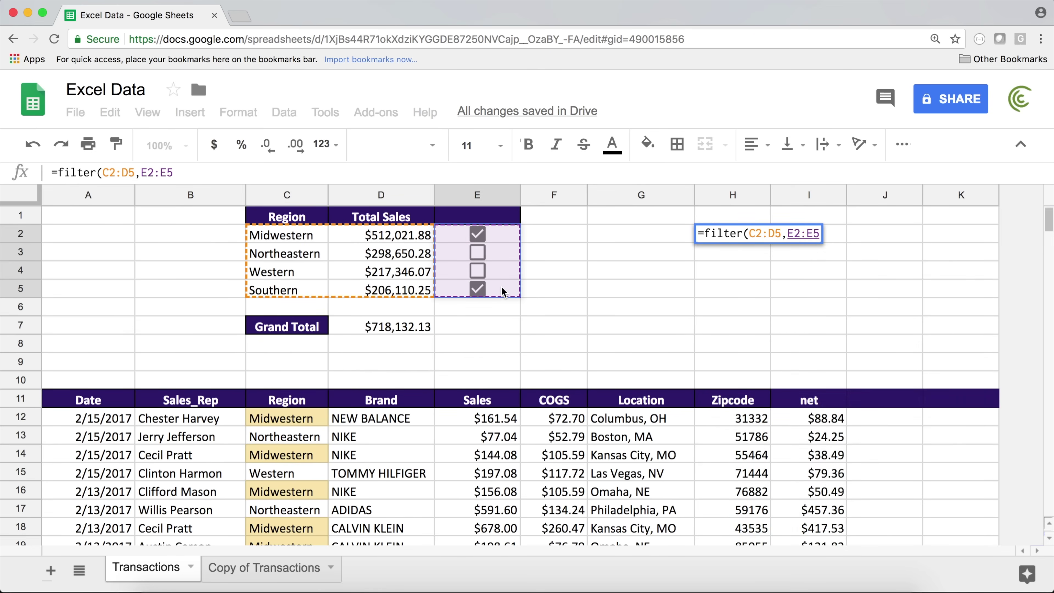
pyautogui.write(')')
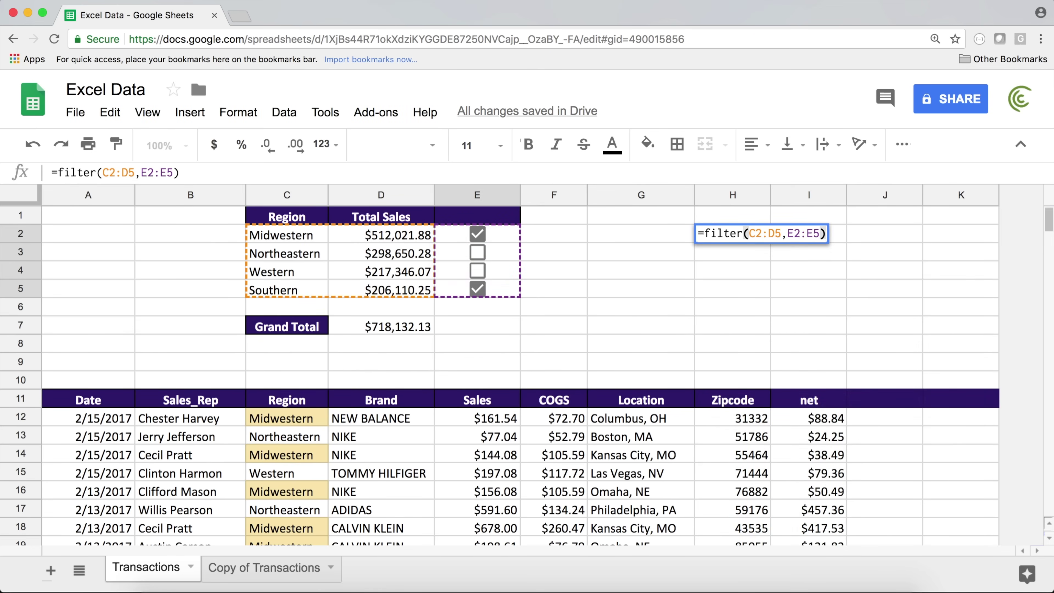
pyautogui.press('Return')
pyautogui.moveTo(741, 232); pyautogui.dragTo(792, 252)
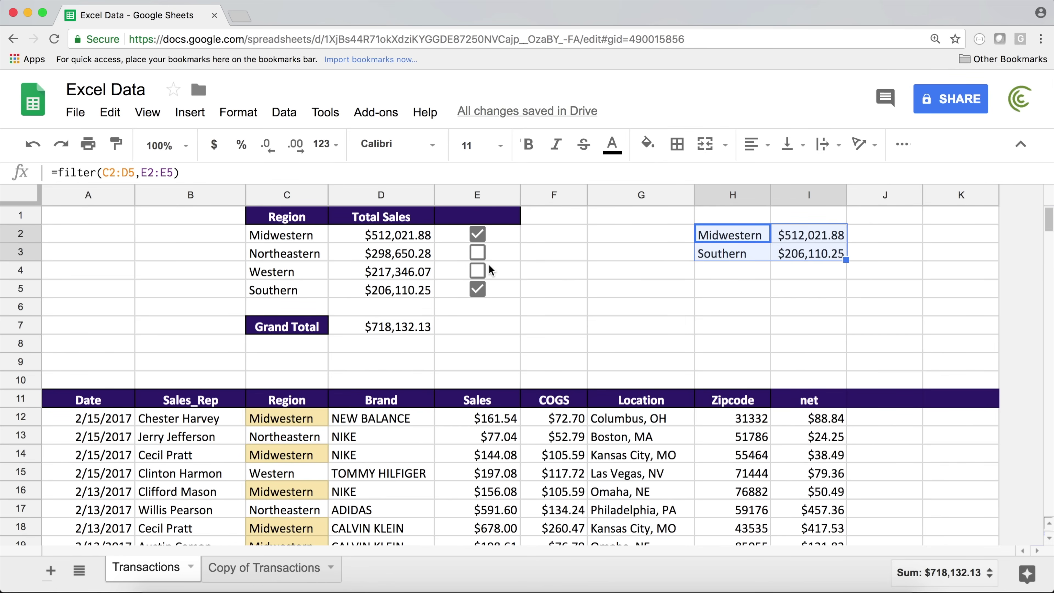
pyautogui.click(477, 272)
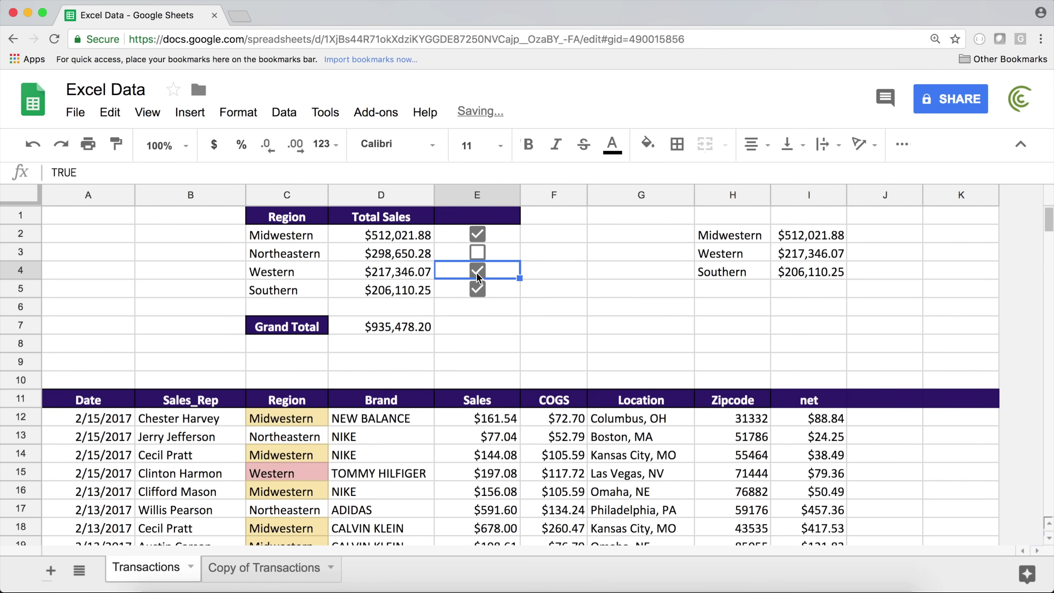
pyautogui.click(478, 234)
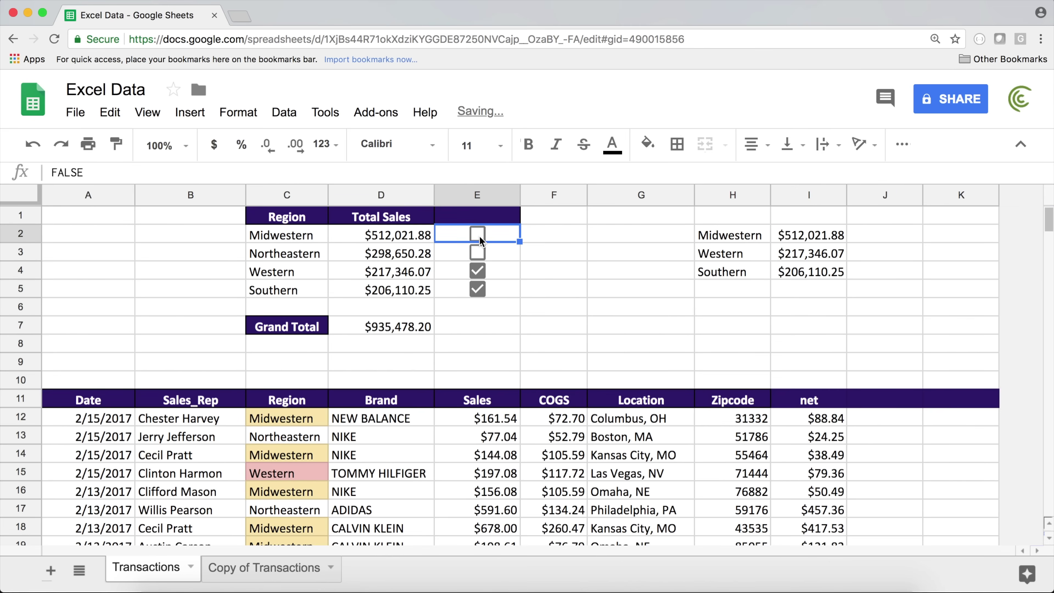
pyautogui.click(477, 250)
pyautogui.click(480, 270)
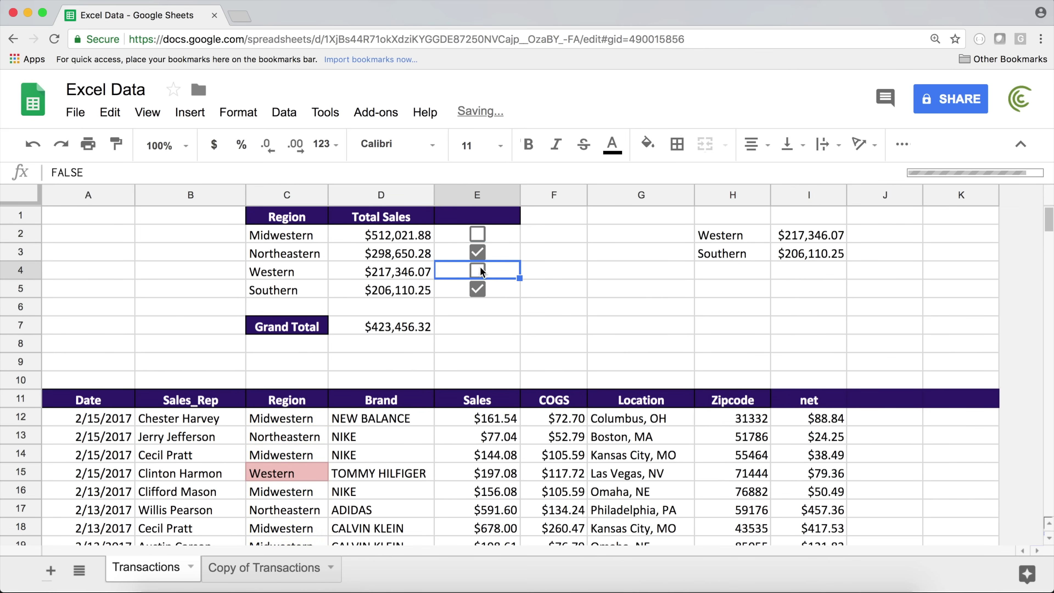
pyautogui.click(478, 233)
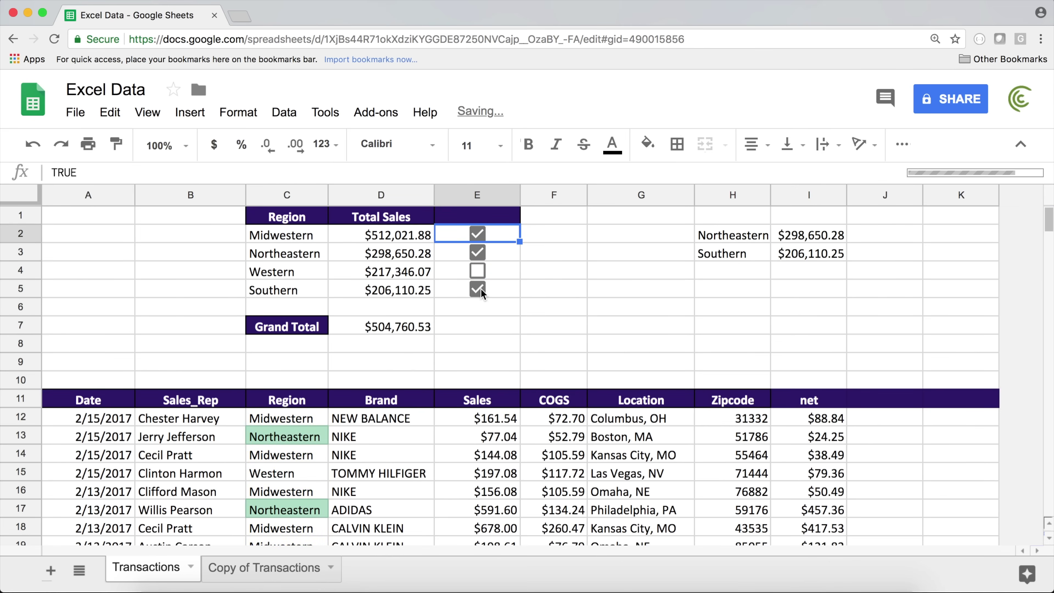
pyautogui.click(478, 233)
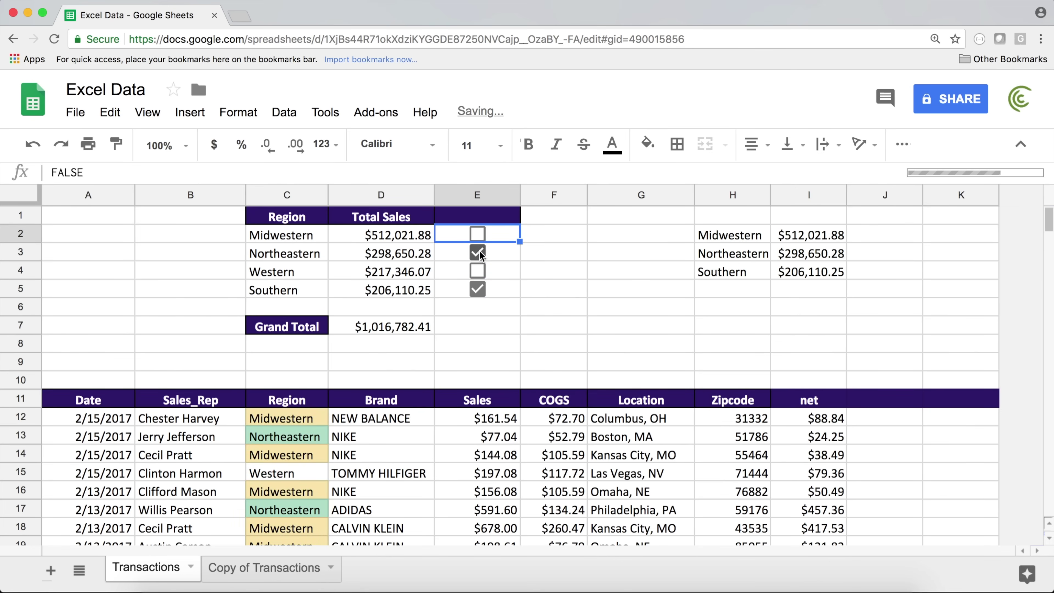
pyautogui.click(479, 250)
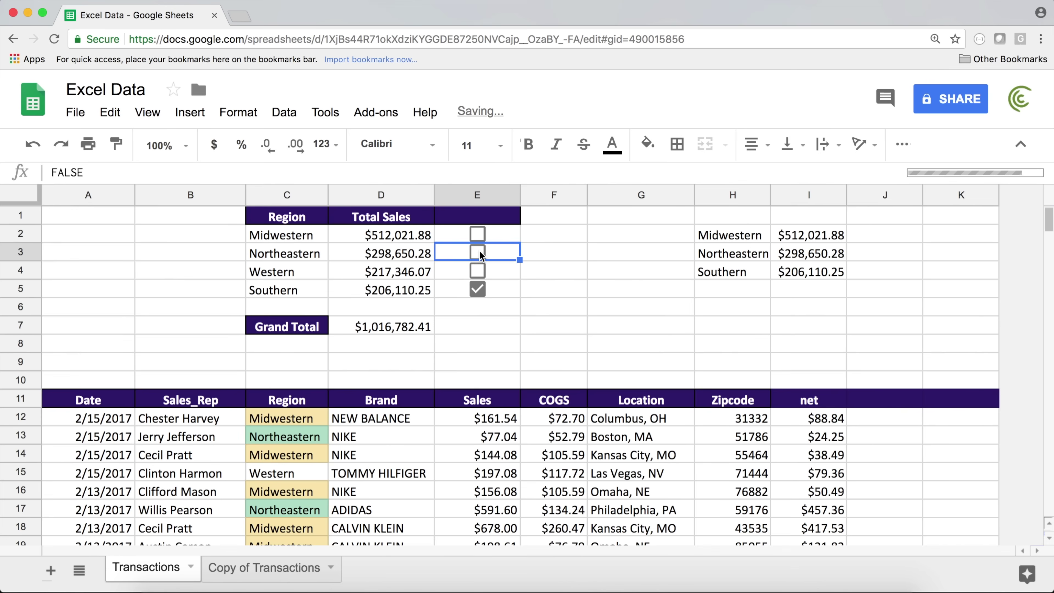
pyautogui.click(480, 285)
pyautogui.click(480, 265)
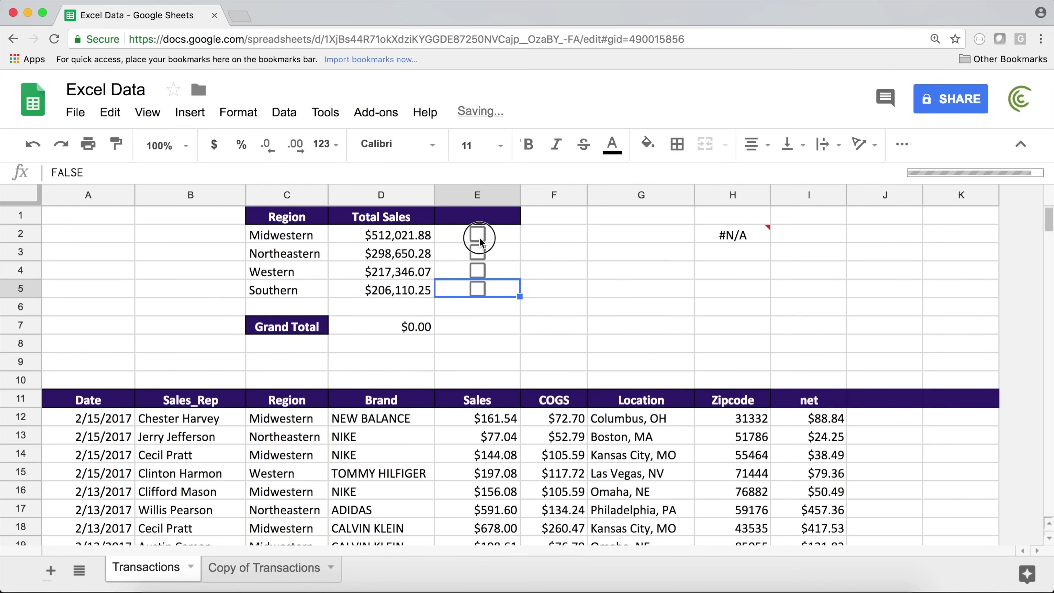
pyautogui.click(478, 234)
pyautogui.click(739, 237)
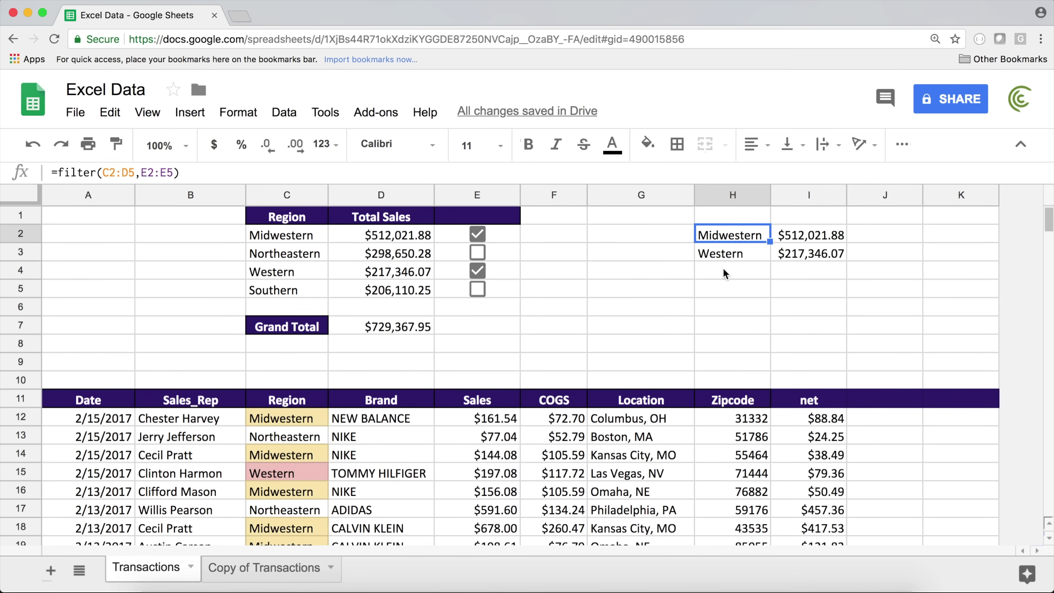
pyautogui.press('Delete')
pyautogui.press('Down')
pyautogui.press('Down')
pyautogui.press('Down')
pyautogui.press('Down')
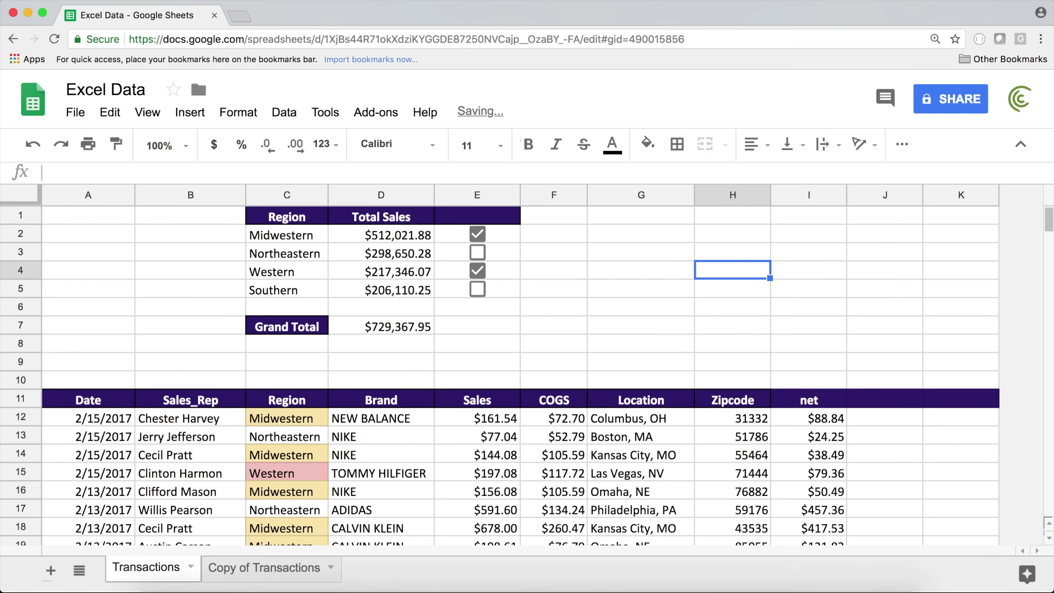
pyautogui.press('Left')
pyautogui.press('Left')
pyautogui.press('Left')
pyautogui.press('Left')
pyautogui.press('Left')
pyautogui.press('Up')
pyautogui.press('Up')
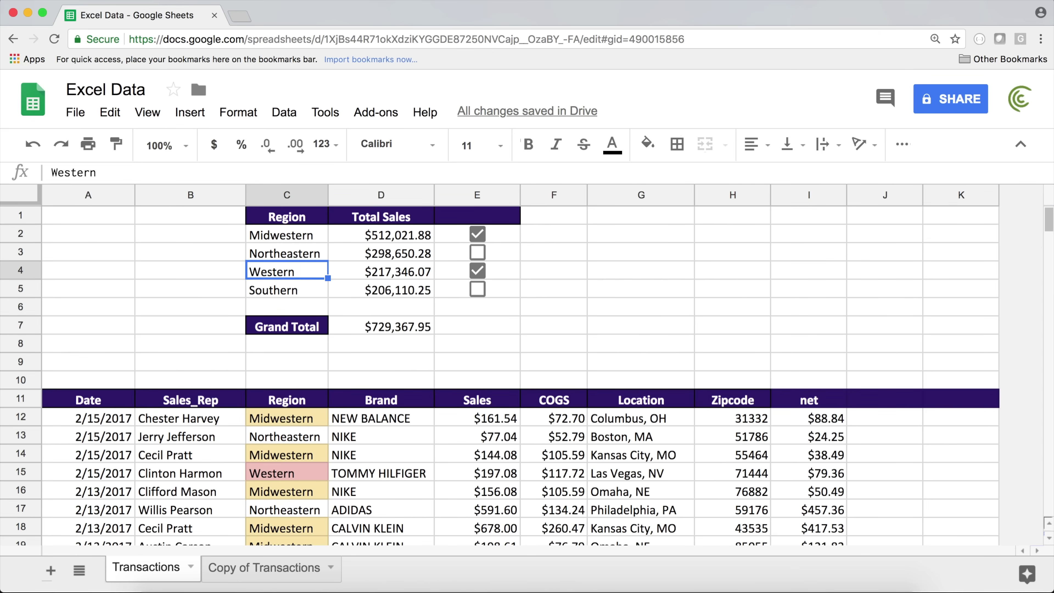
pyautogui.press('Right')
pyautogui.press('Right')
pyautogui.press('Up')
pyautogui.press('Up')
pyautogui.press('Up')
pyautogui.press('Down')
pyautogui.press('Down')
pyautogui.press('Down')
pyautogui.press('Down')
pyautogui.press('Down')
pyautogui.press('Down')
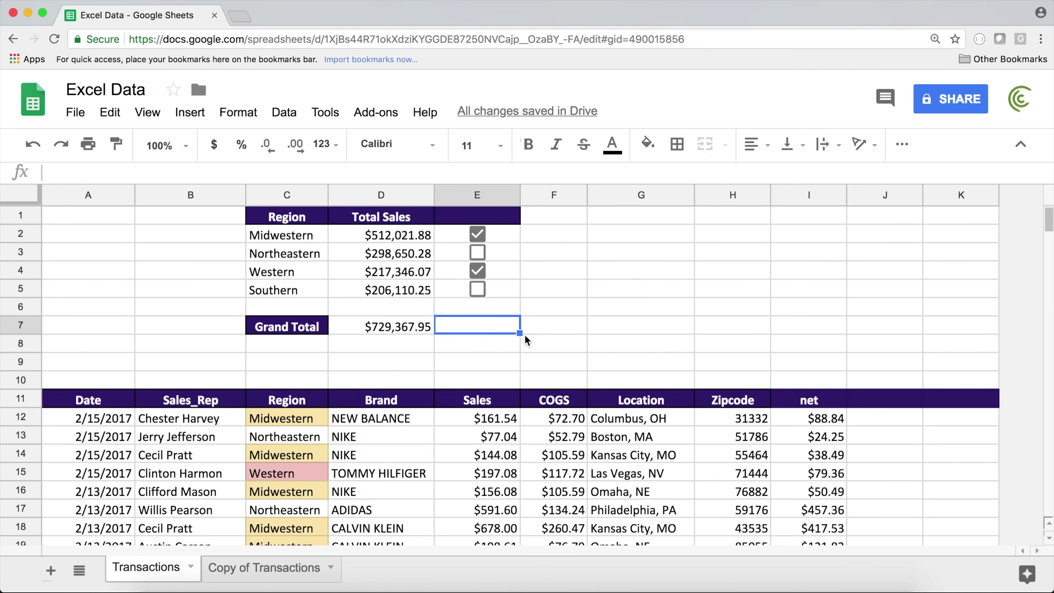
pyautogui.write('=sum')
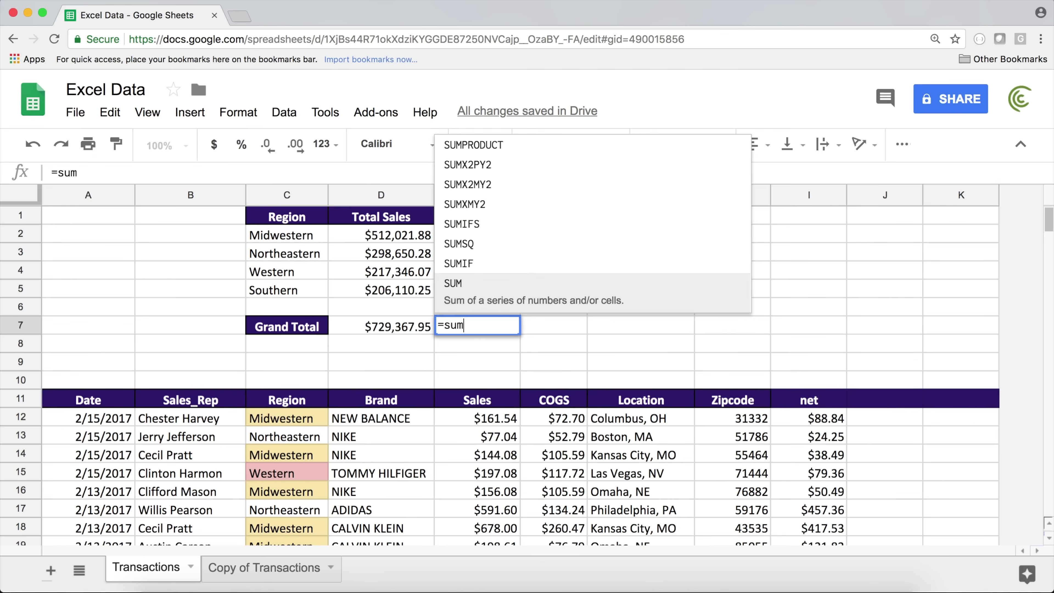
# Enter =SUM(E2:E5) in cell E7
pyautogui.press('Tab')
pyautogui.moveTo(513, 234); pyautogui.dragTo(489, 289)
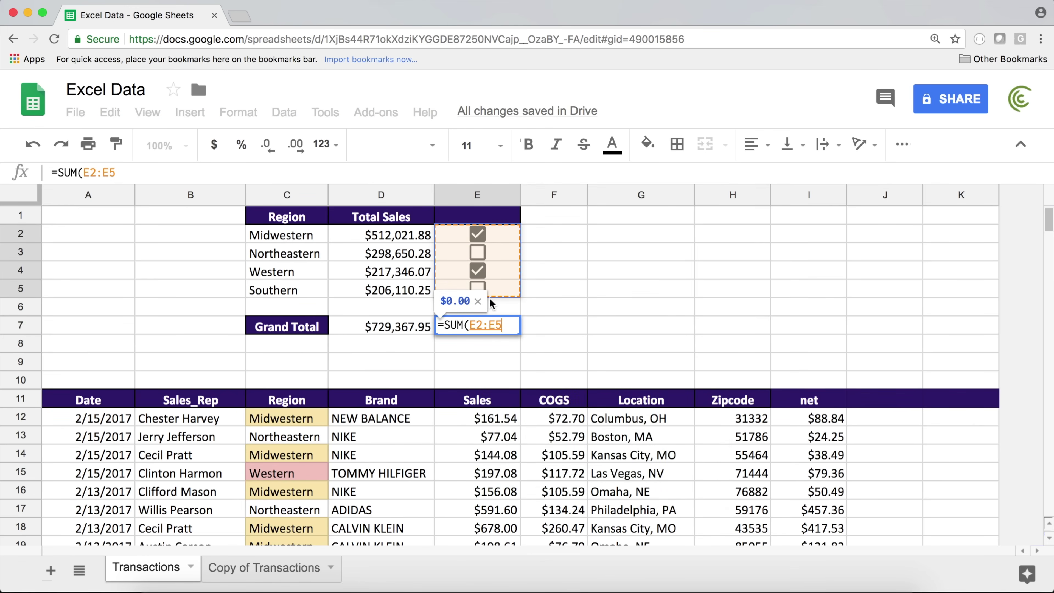
pyautogui.press('Return')
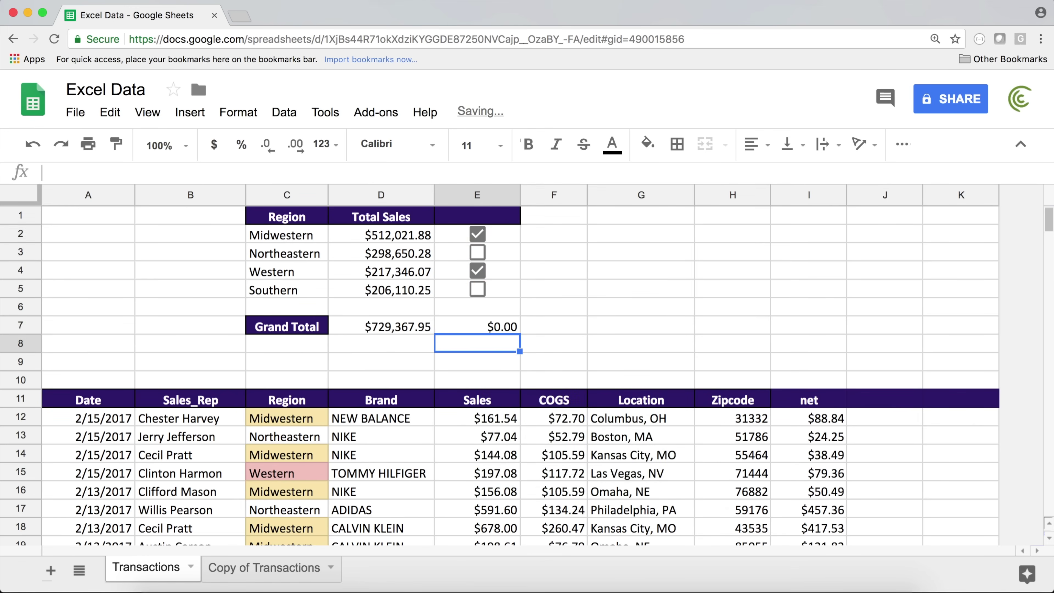
# Change the E7 formula to =SUMPRODUCT(E2:E5) to count the checked boxes
pyautogui.doubleClick(486, 331)
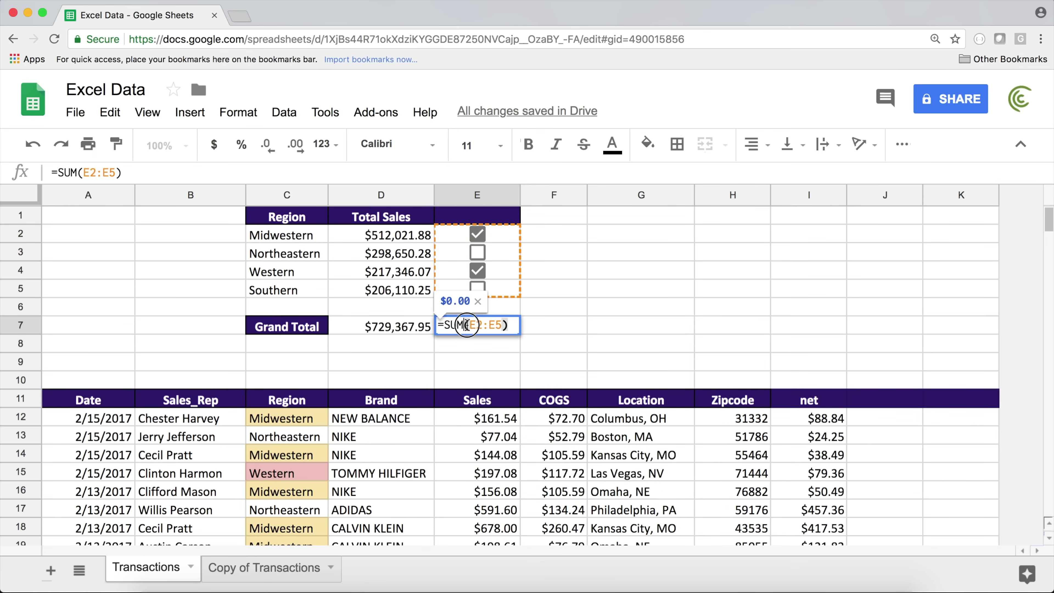
pyautogui.click(465, 325)
pyautogui.write('product')
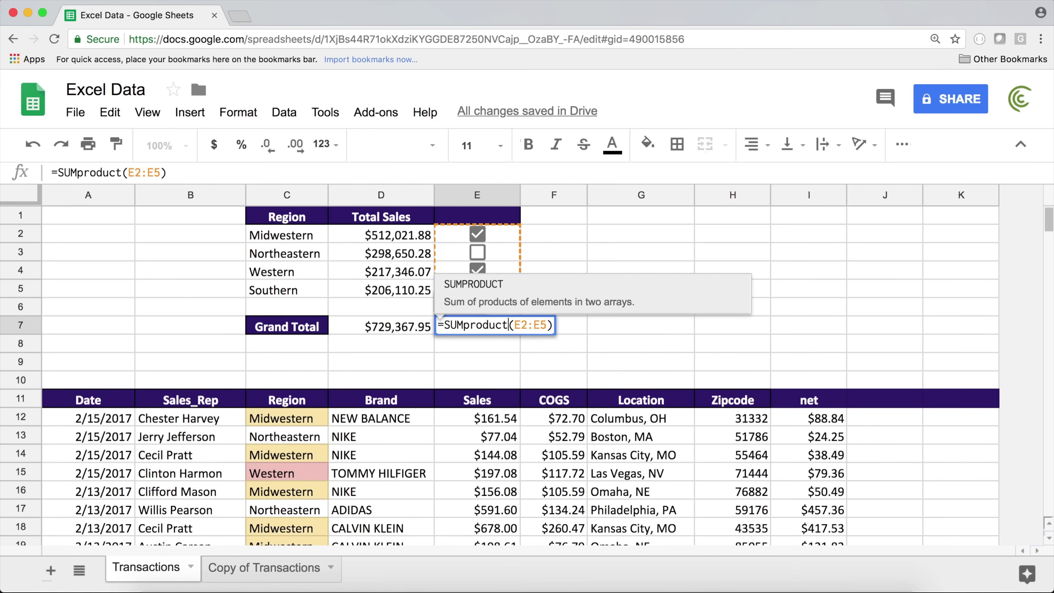
pyautogui.press('Tab')
pyautogui.press('Return')
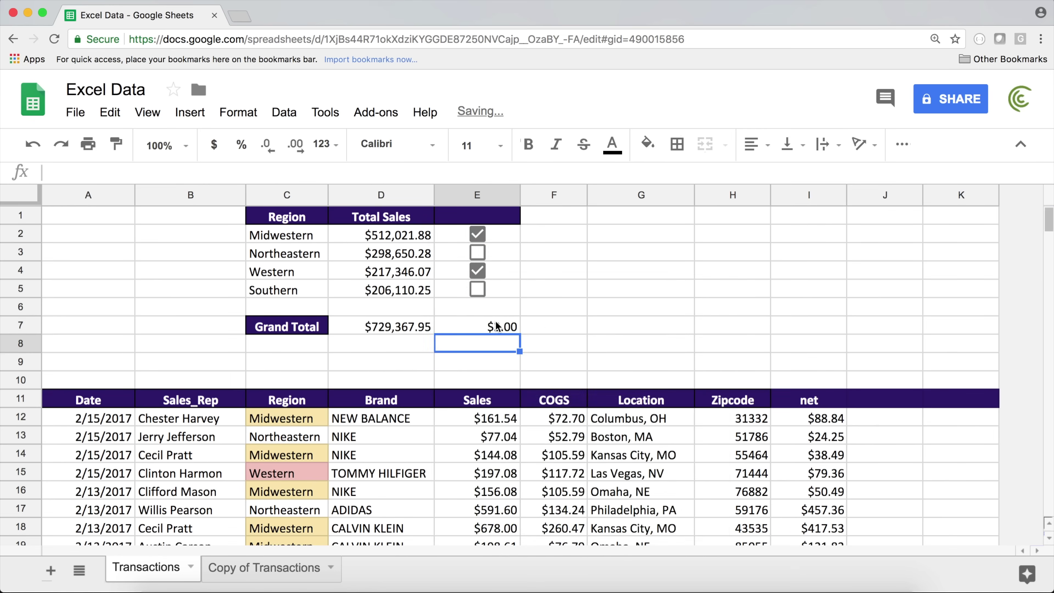
pyautogui.click(465, 319)
# Format E7 as Plain text, then tick Northeastern and Southern to test the count
pyautogui.click(327, 144)
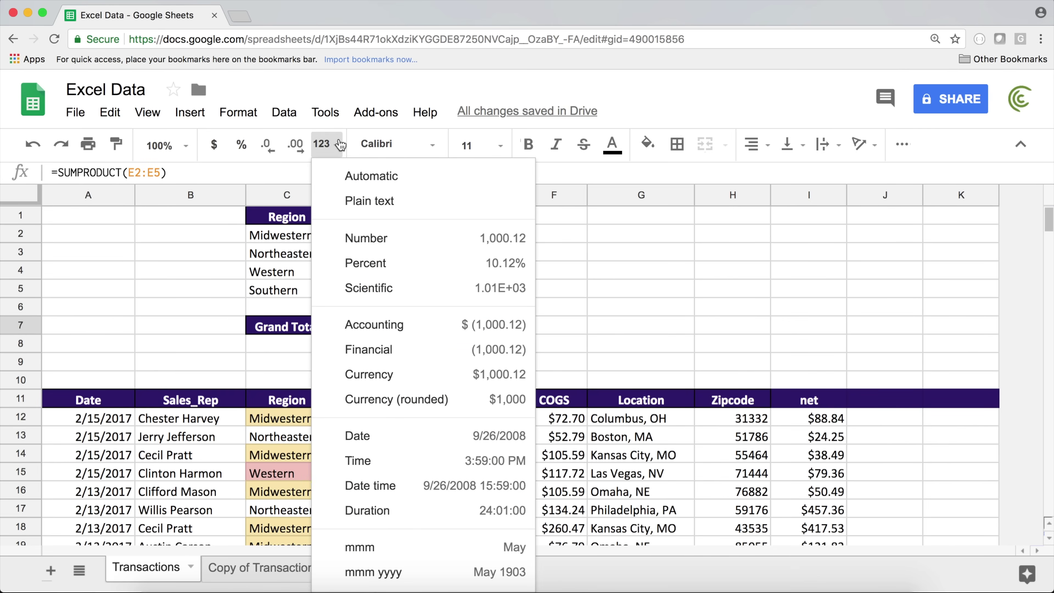
pyautogui.click(380, 200)
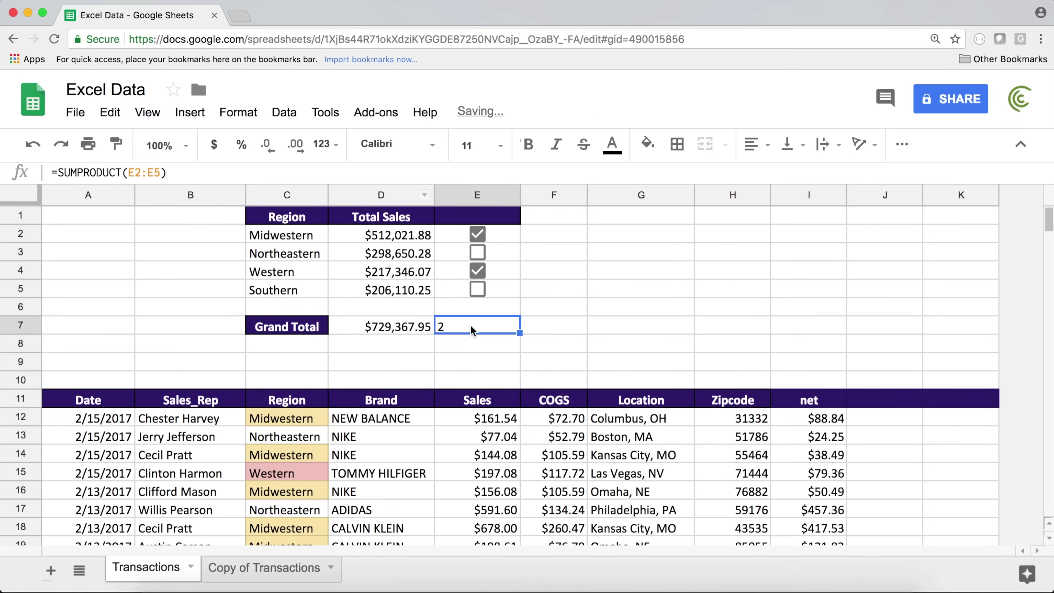
pyautogui.click(475, 258)
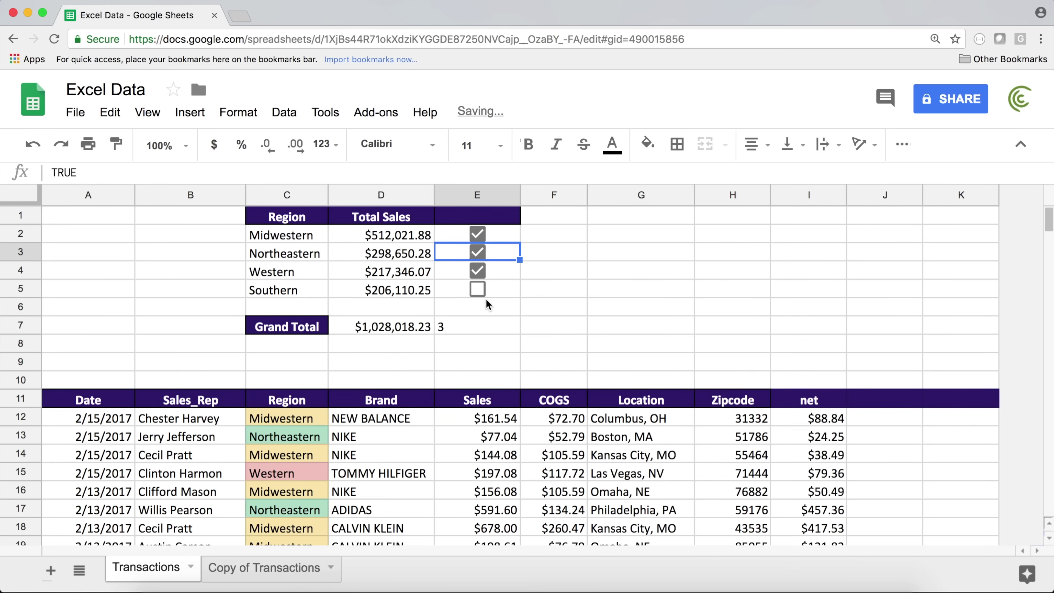
pyautogui.click(481, 287)
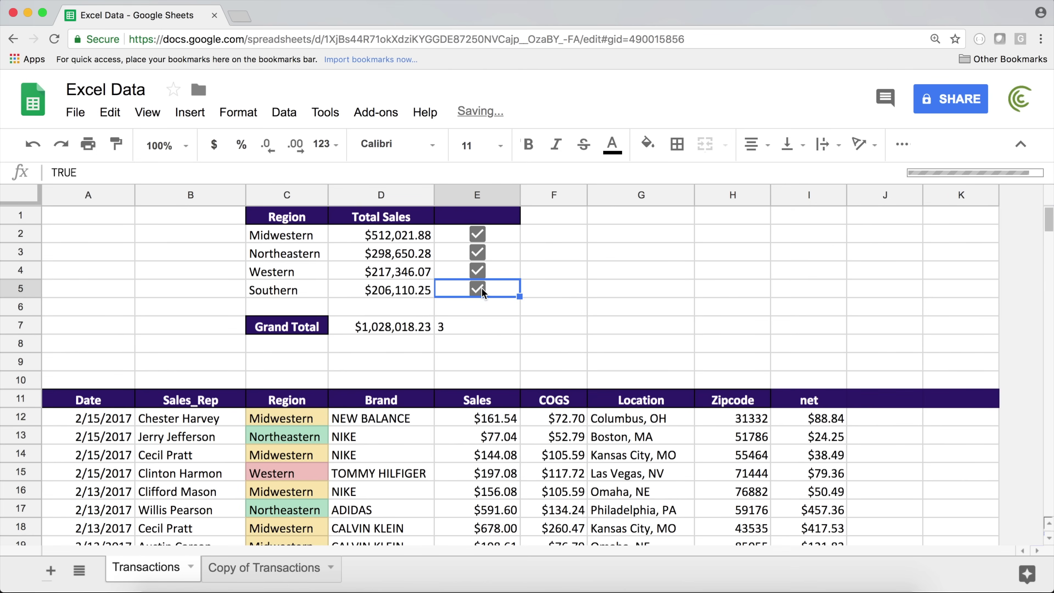
# Untick all regions, re-tick only Midwestern for a $512,021.88 total, and select F2:F5
pyautogui.click(477, 233)
pyautogui.click(478, 252)
pyautogui.click(478, 270)
pyautogui.click(478, 287)
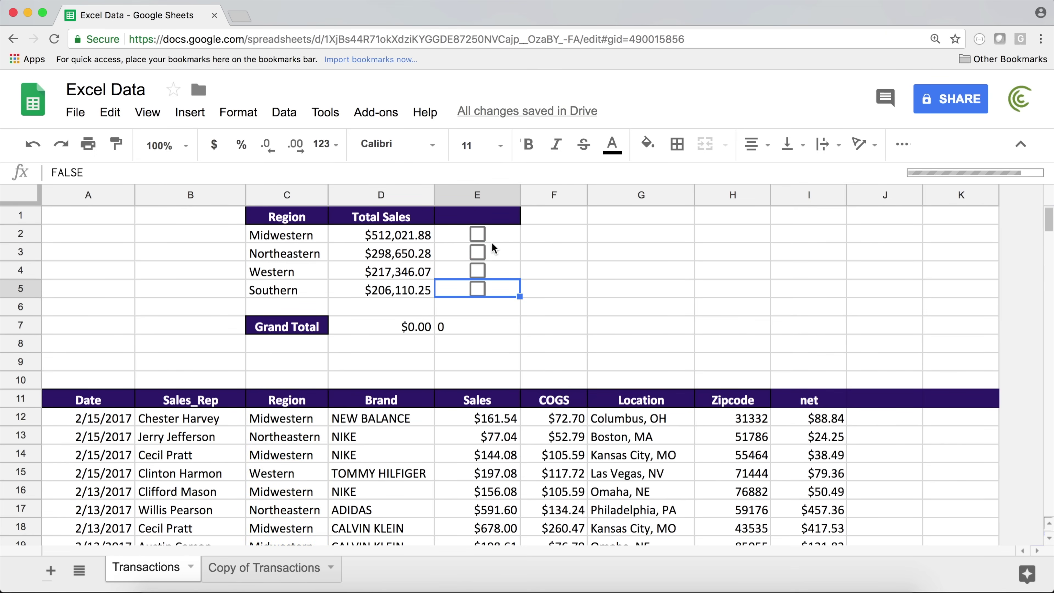
pyautogui.click(478, 233)
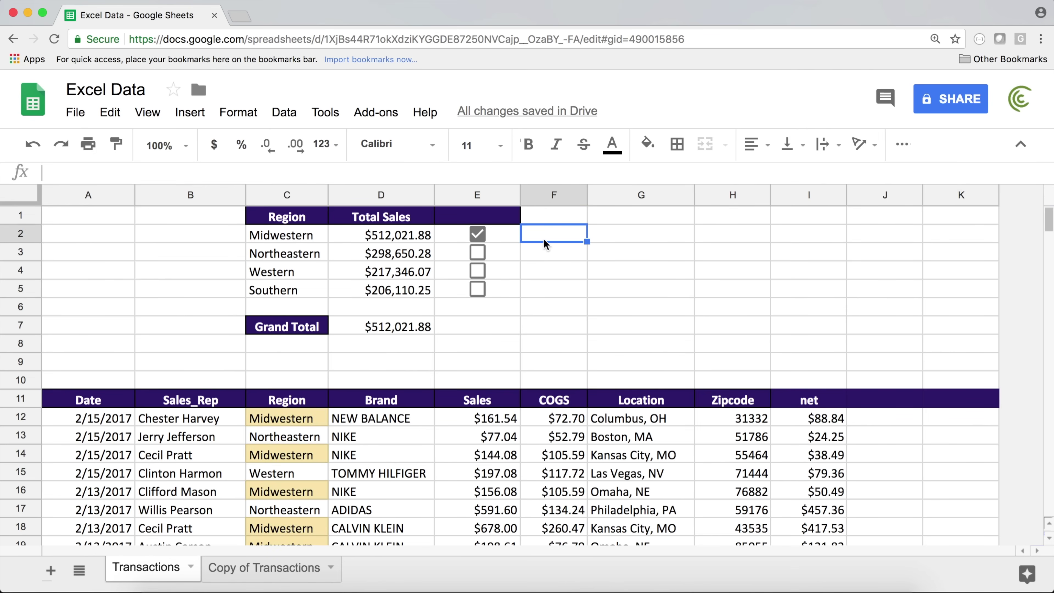
pyautogui.click(559, 285)
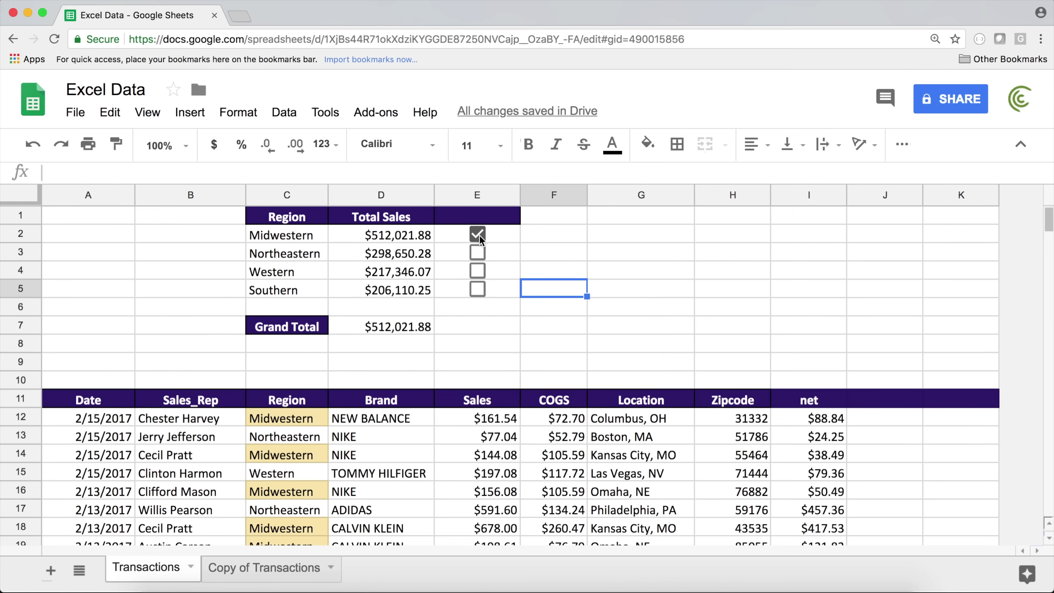
pyautogui.moveTo(537, 233); pyautogui.dragTo(544, 292)
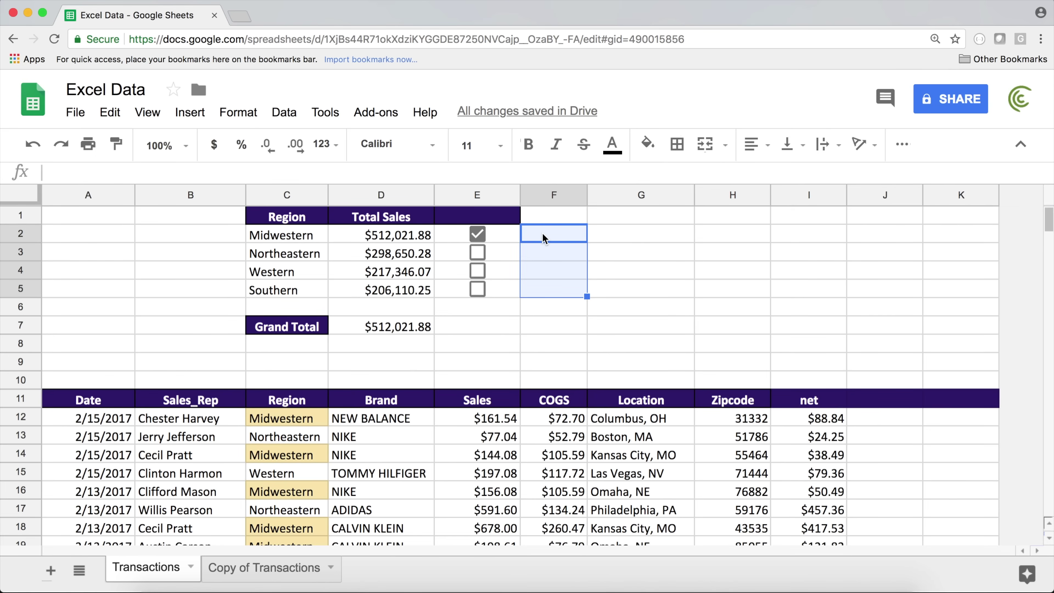
# Add a Checkbox data validation rule to F2:F5 with custom values YES and NO
pyautogui.click(291, 117)
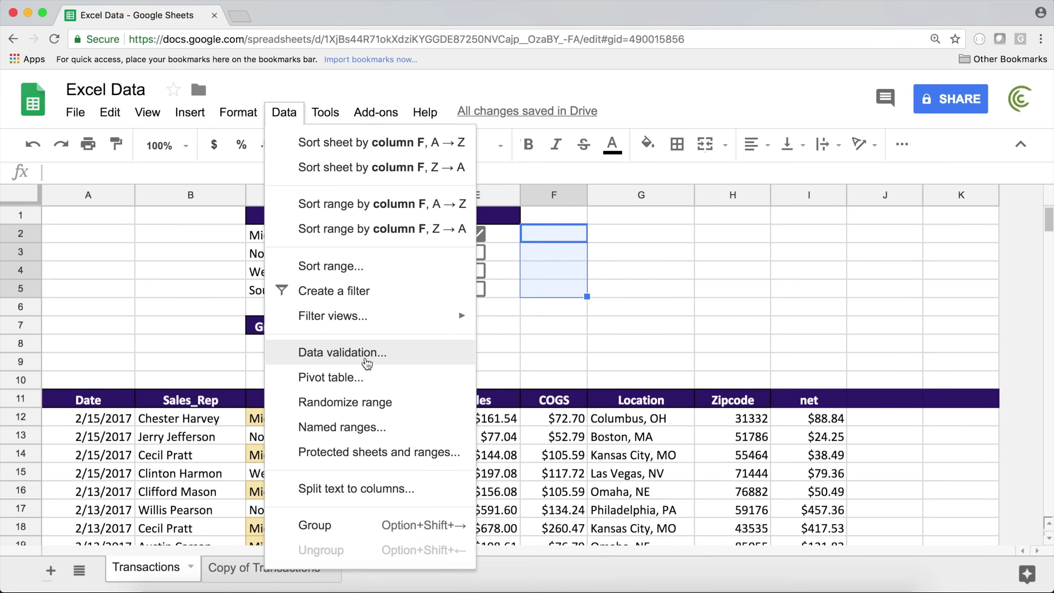
pyautogui.click(367, 364)
pyautogui.click(419, 301)
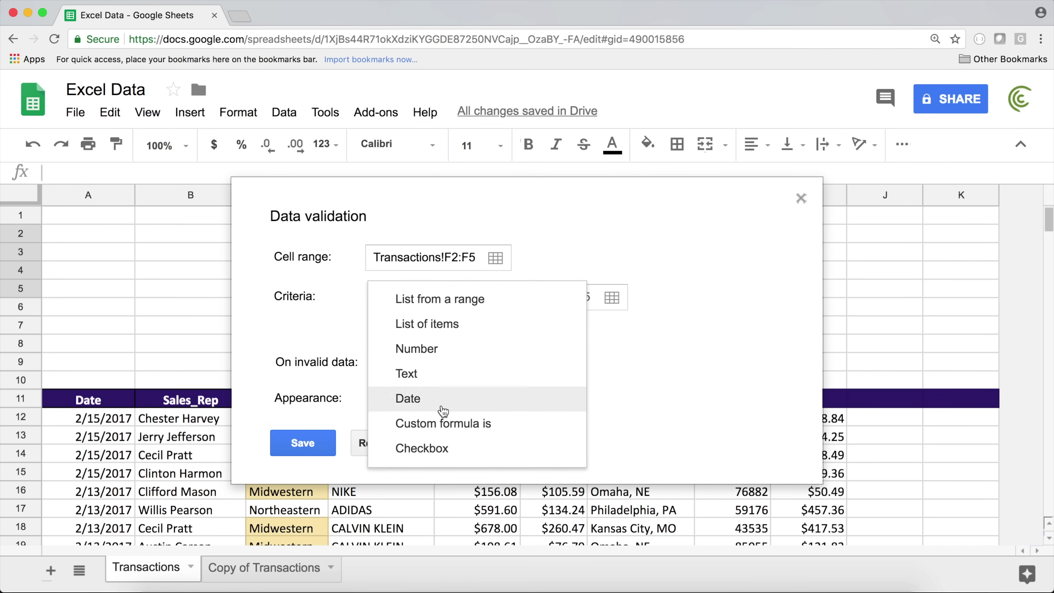
pyautogui.click(456, 448)
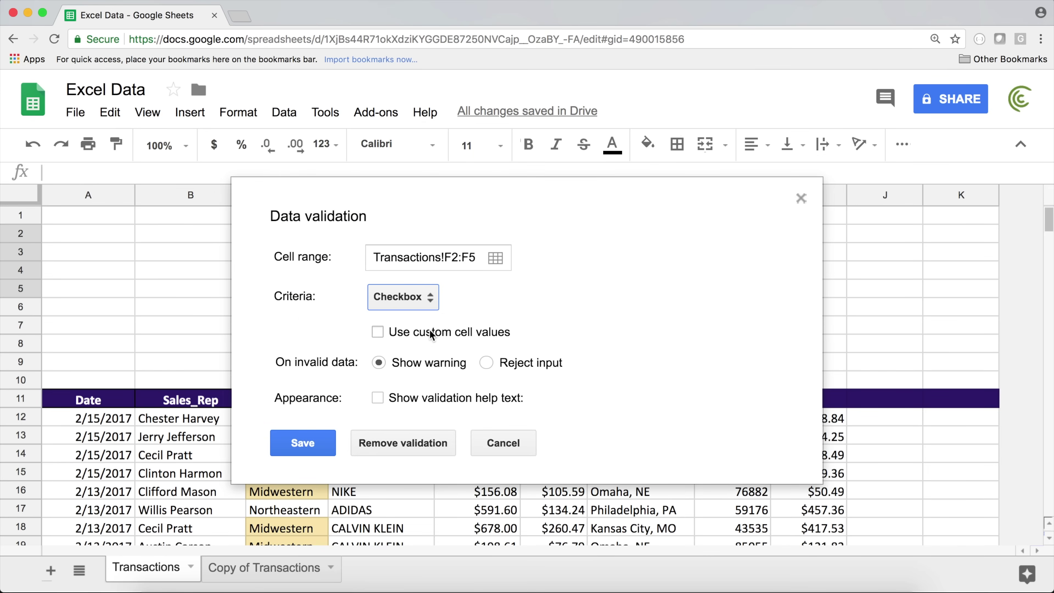
pyautogui.click(459, 332)
pyautogui.click(497, 364)
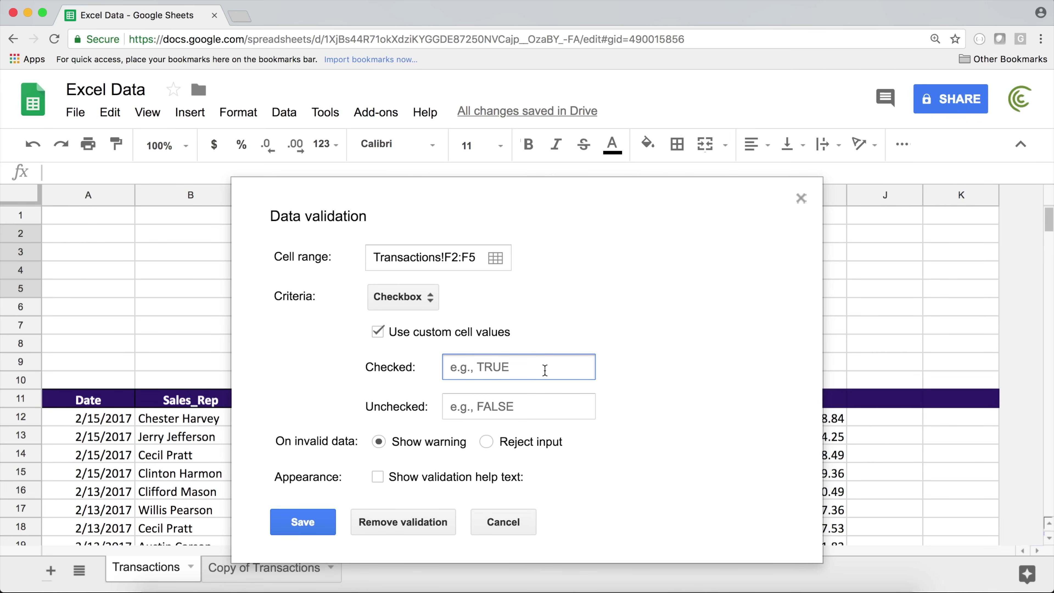
pyautogui.write('YES')
pyautogui.click(550, 407)
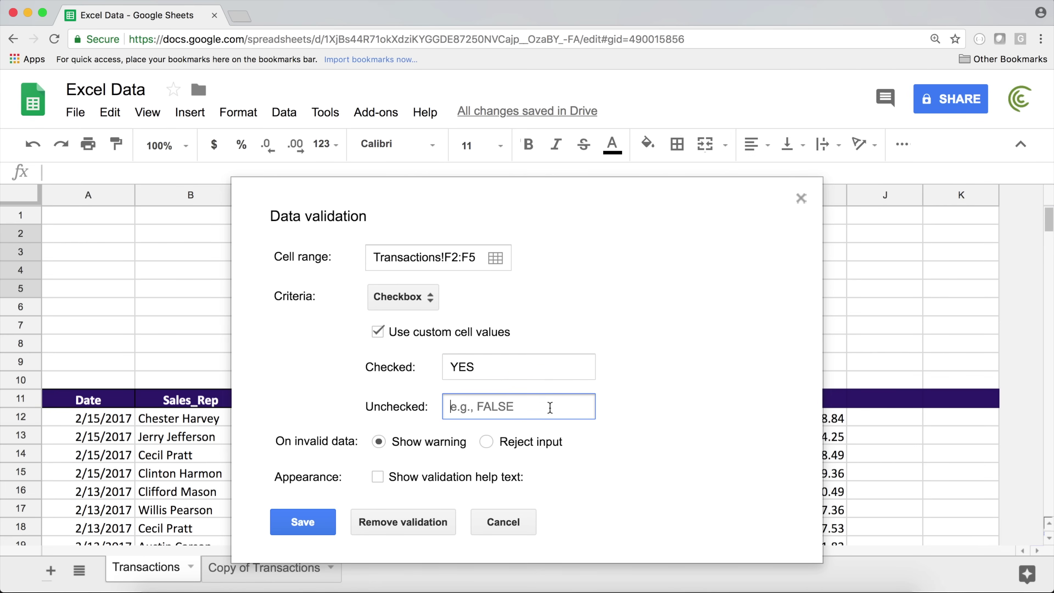
pyautogui.write('NO')
pyautogui.click(319, 520)
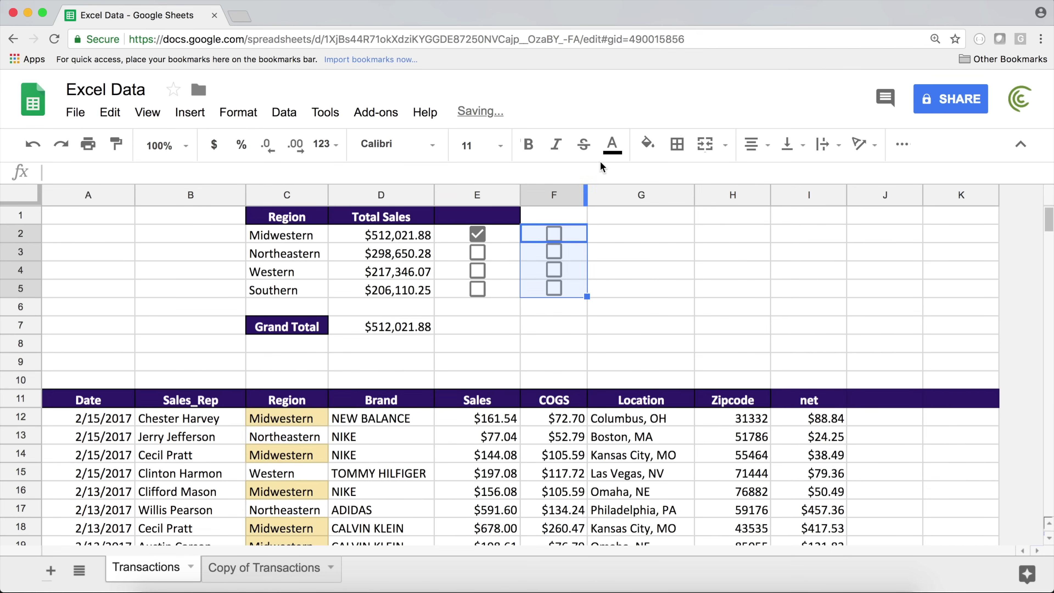
# Enter the formula =F2 in cell G2
pyautogui.click(626, 235)
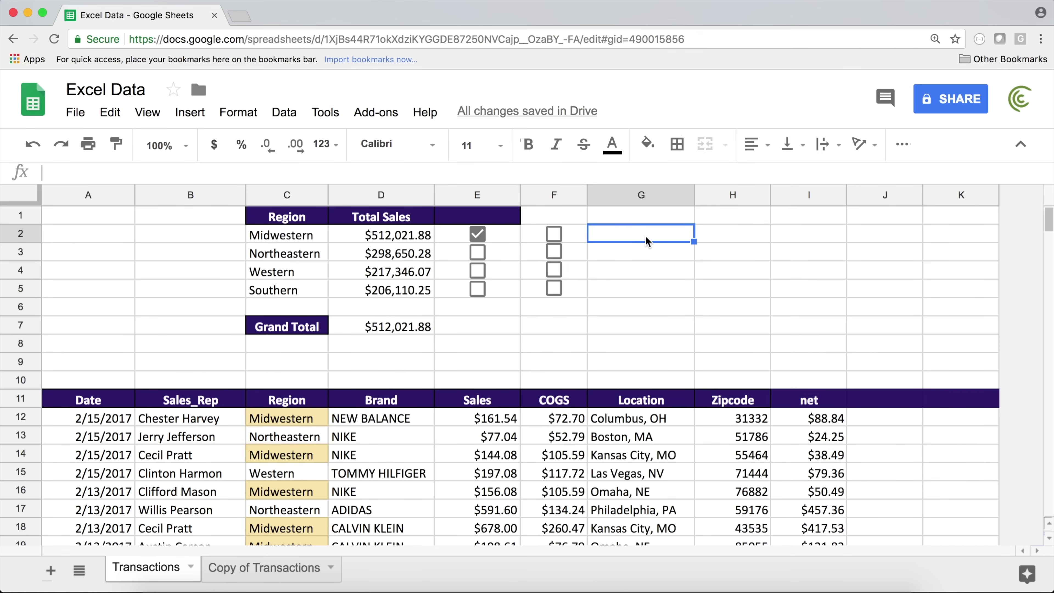
pyautogui.write('=')
pyautogui.click(578, 231)
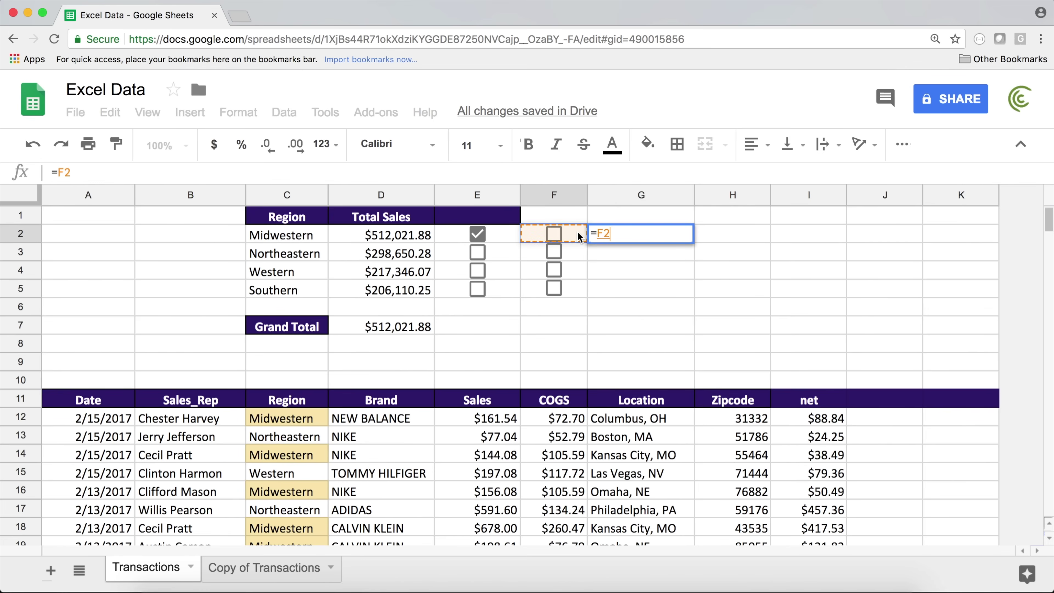
pyautogui.press('Return')
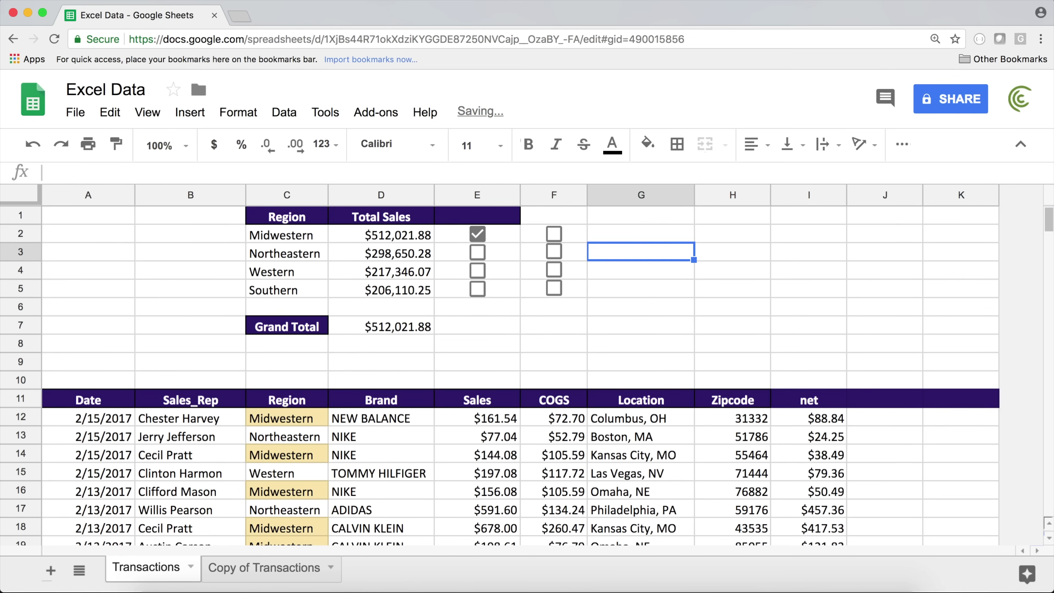
pyautogui.click(660, 230)
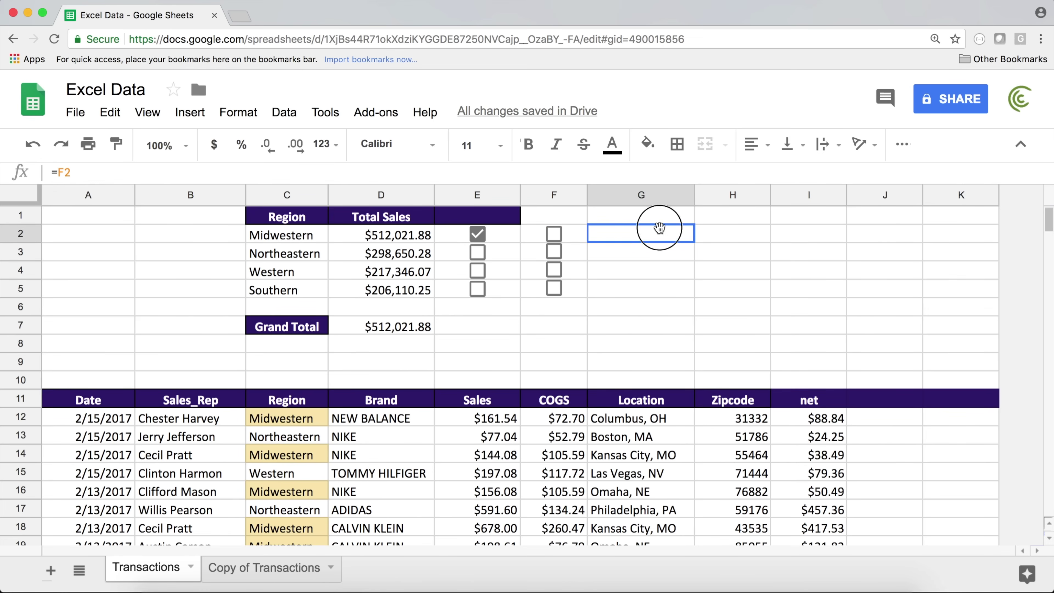
# Toggle the F2 checkbox repeatedly, ending unchecked so G2 shows NO
pyautogui.click(553, 234)
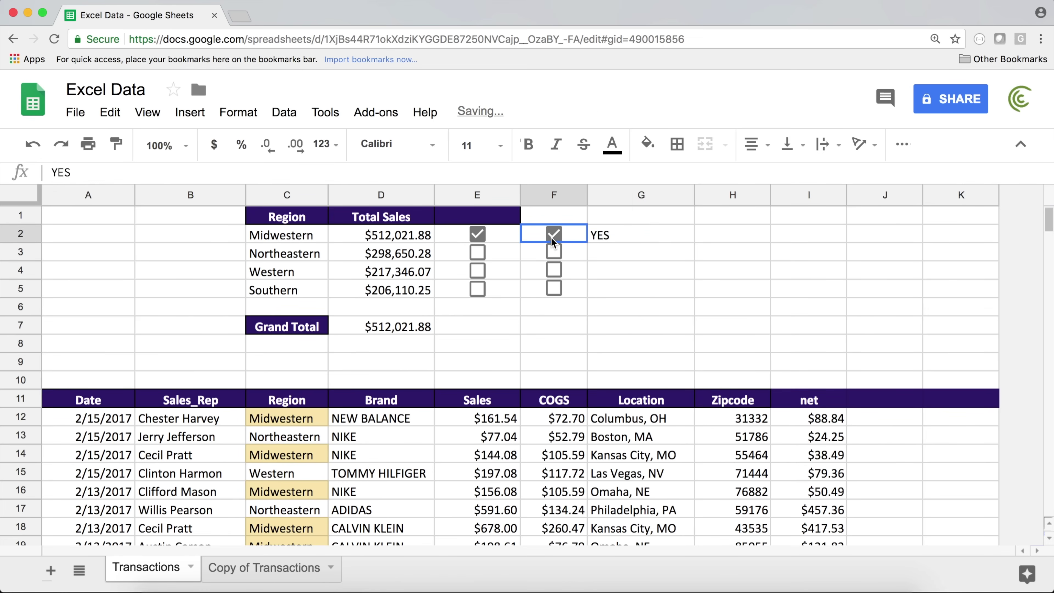
pyautogui.click(554, 235)
pyautogui.click(554, 237)
pyautogui.click(554, 237)
pyautogui.click(554, 237)
pyautogui.click(553, 237)
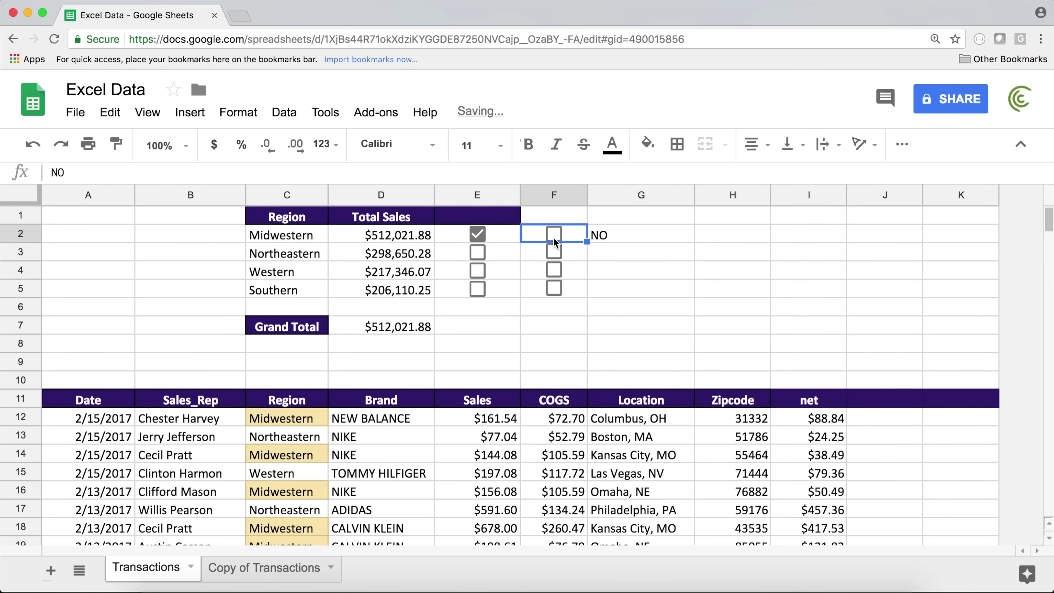